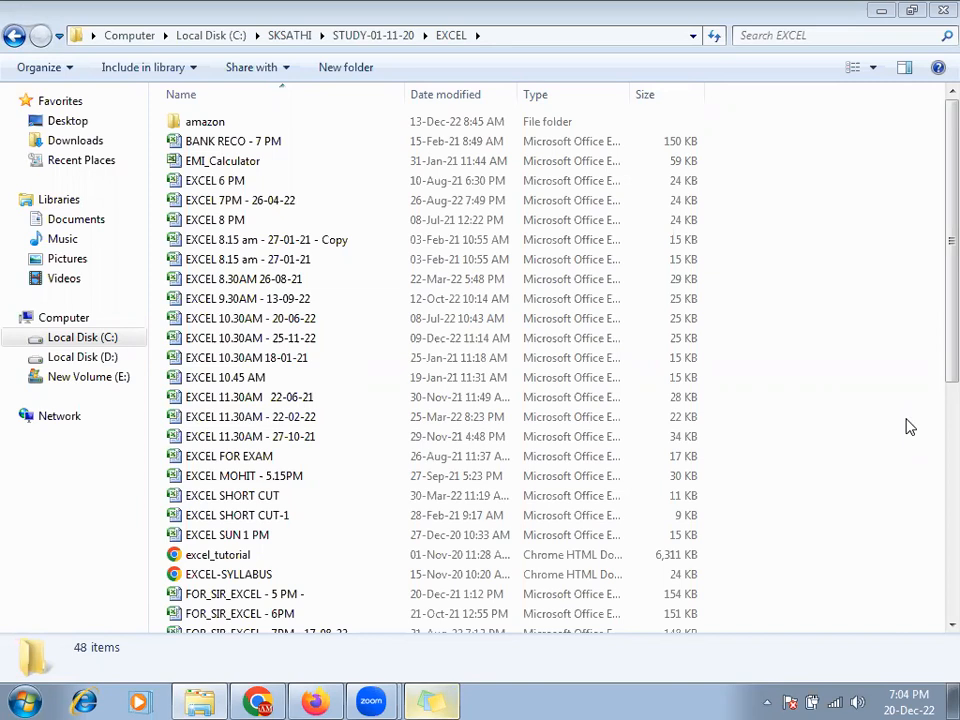
- Close the EXCEL folder window to reveal the desktop, and deselect the highlighted shortcut
key(super+d)
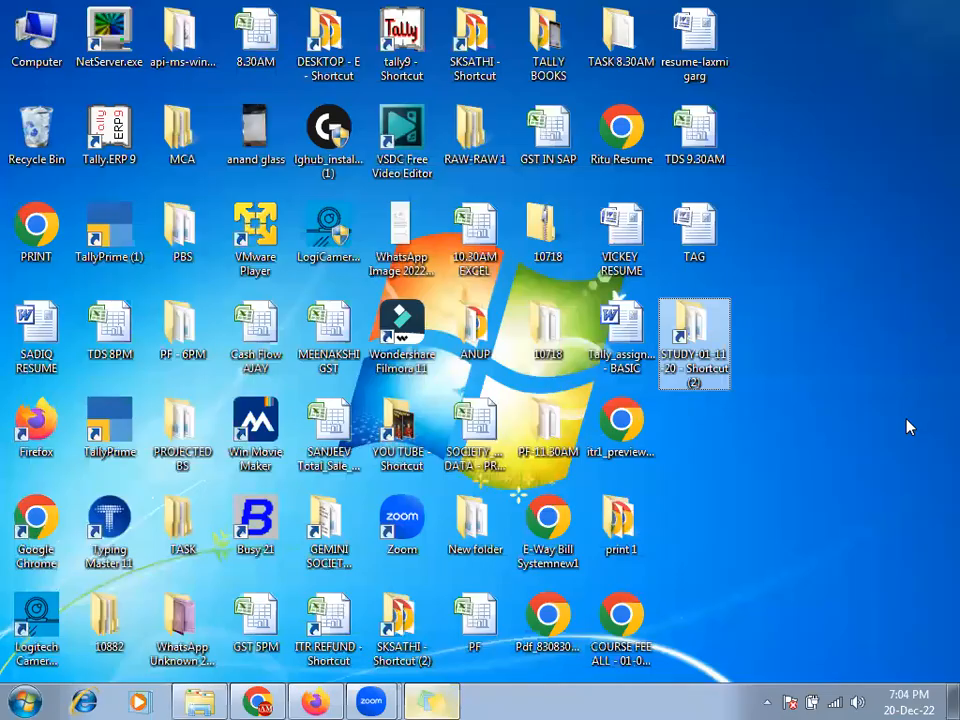
click(812, 532)
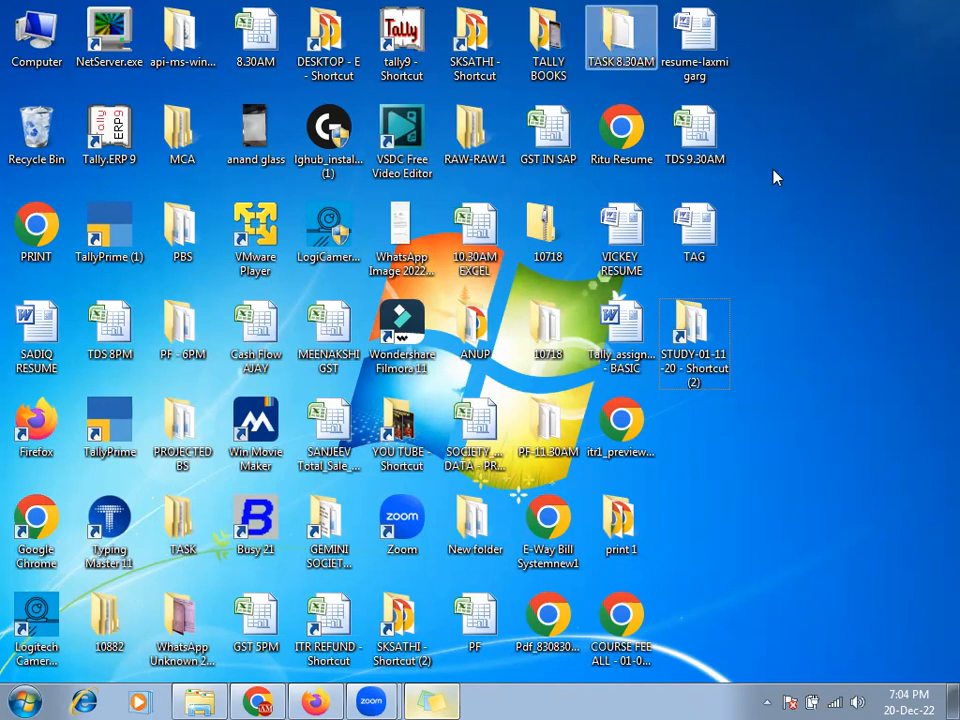
- Add a new Microsoft Office Excel Worksheet to the desktop and rename it 7PM
right_click(698, 442)
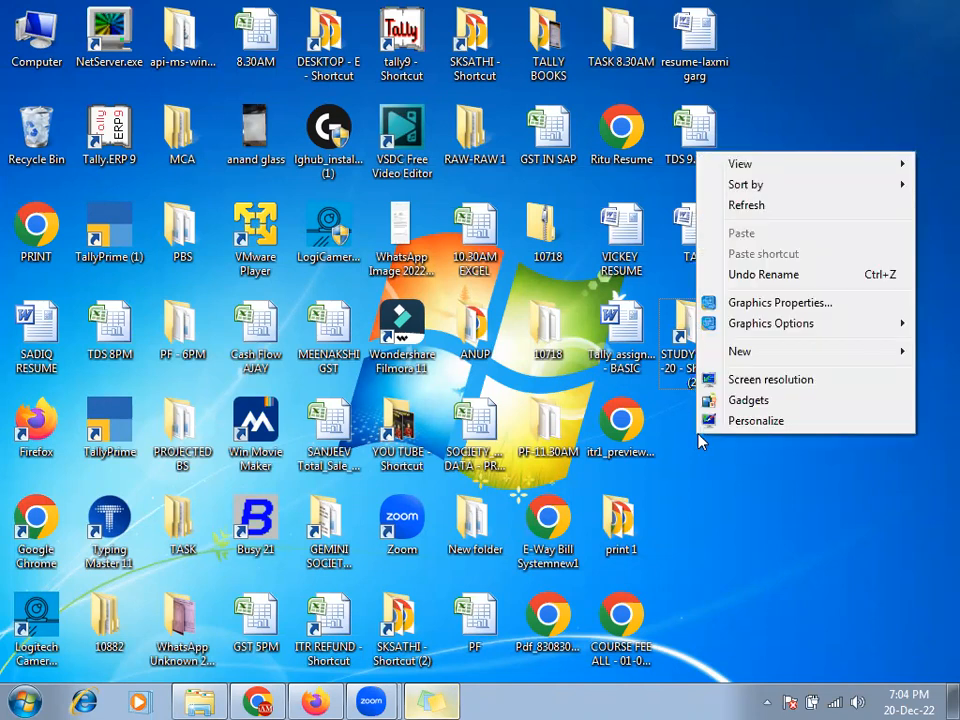
mouse_move(752, 358)
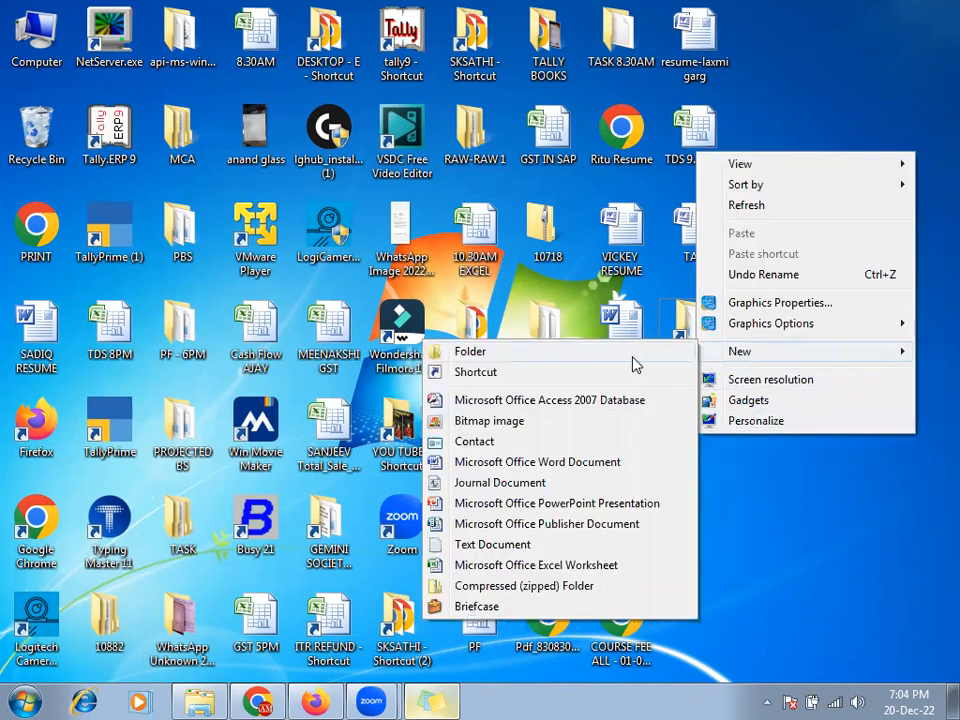
click(587, 567)
click(706, 495)
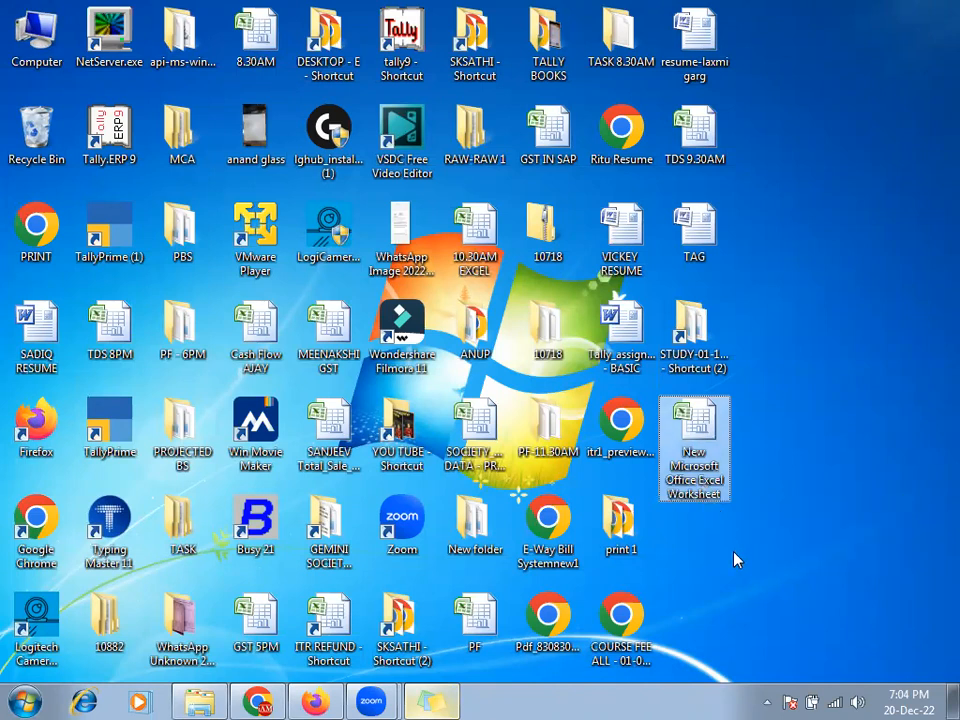
key(F2)
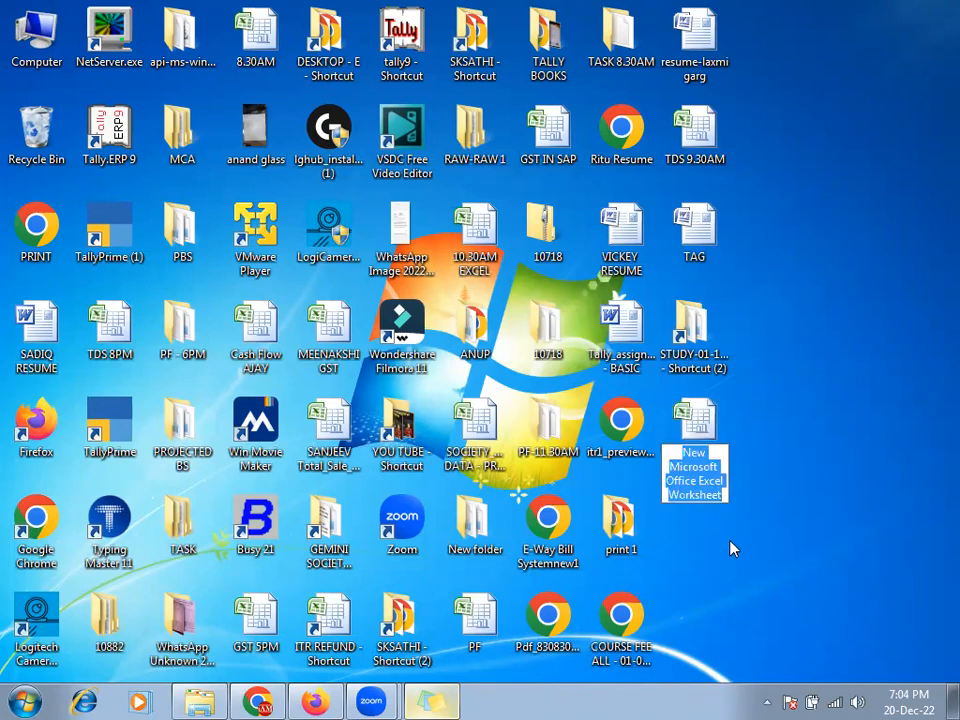
text(7PM)
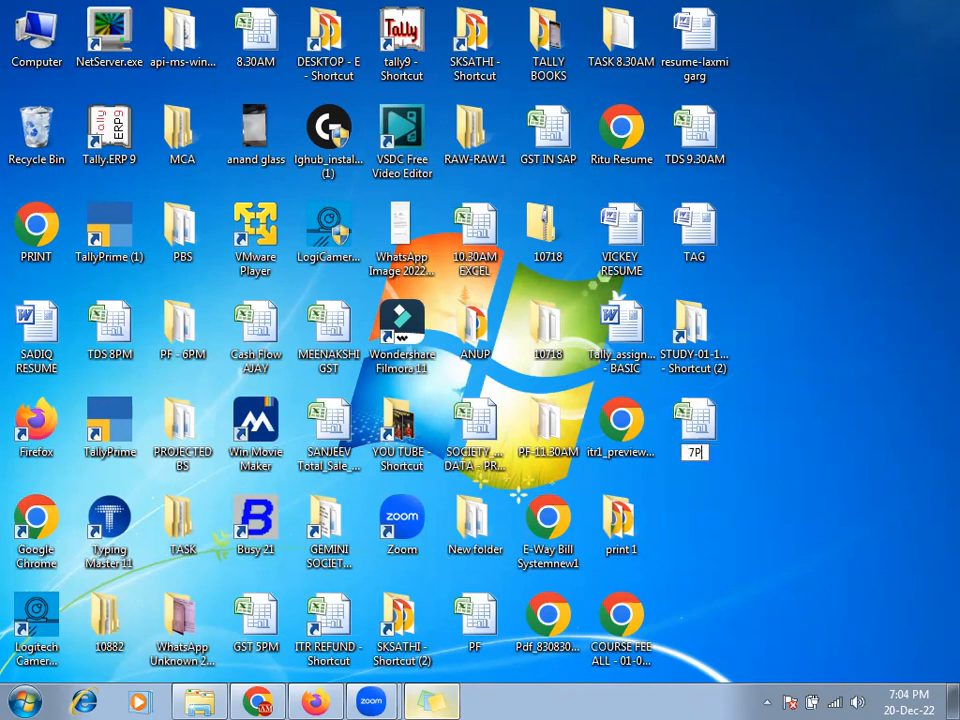
key(Return)
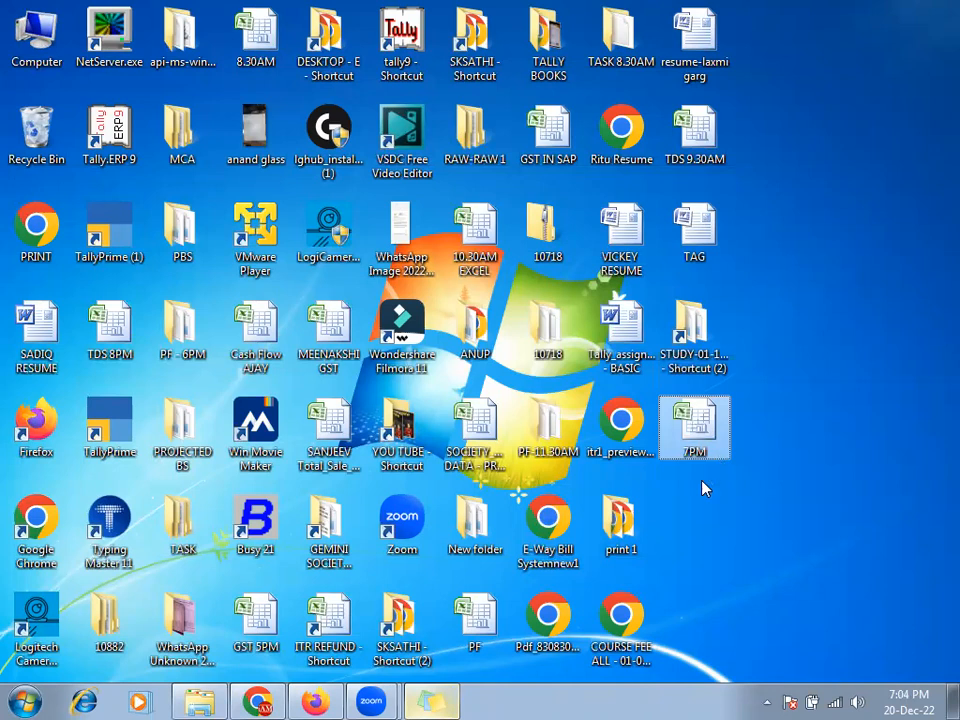
click(26, 699)
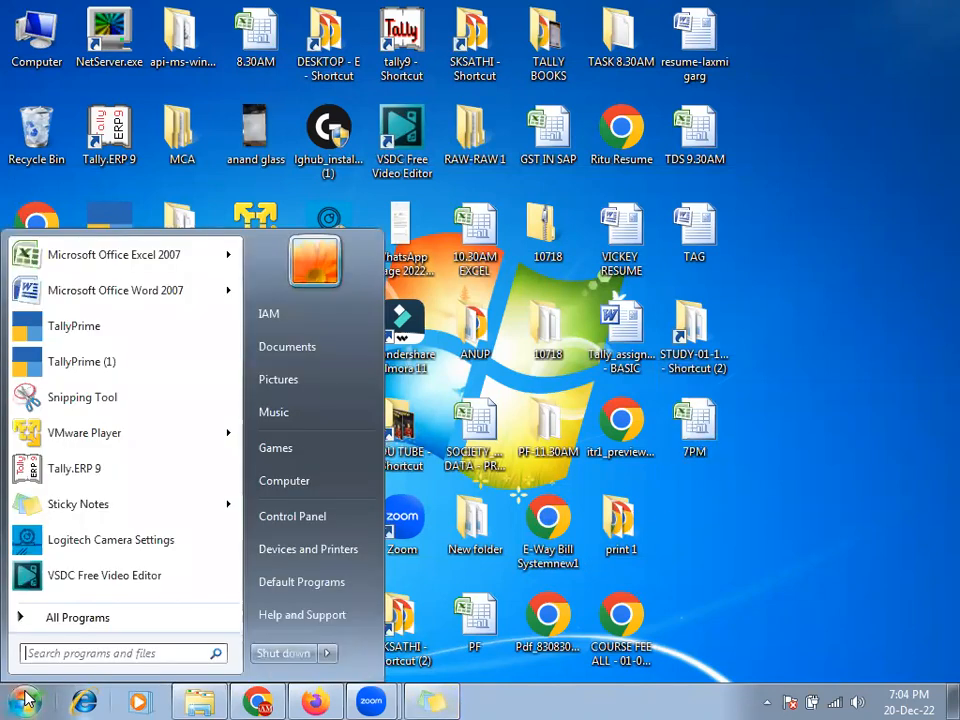
text(EXCEL)
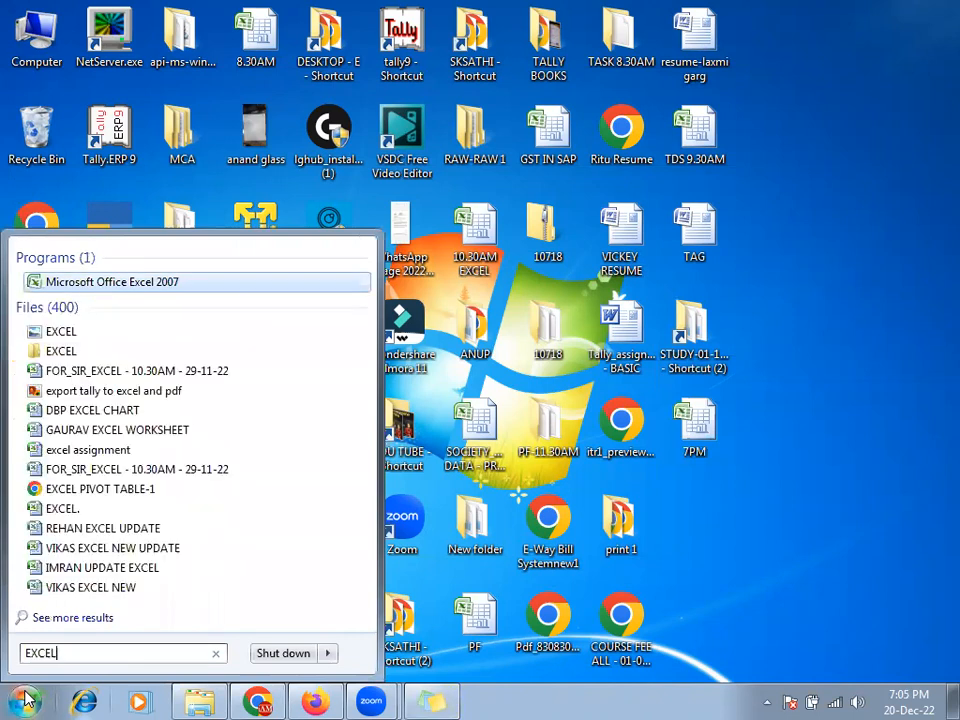
click(142, 287)
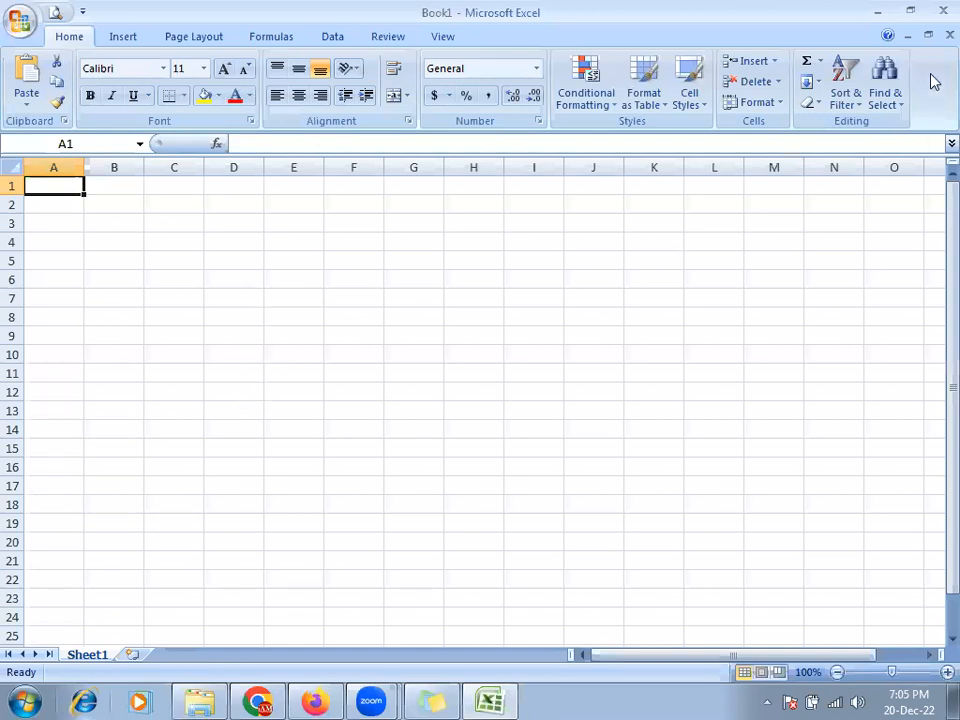
click(940, 10)
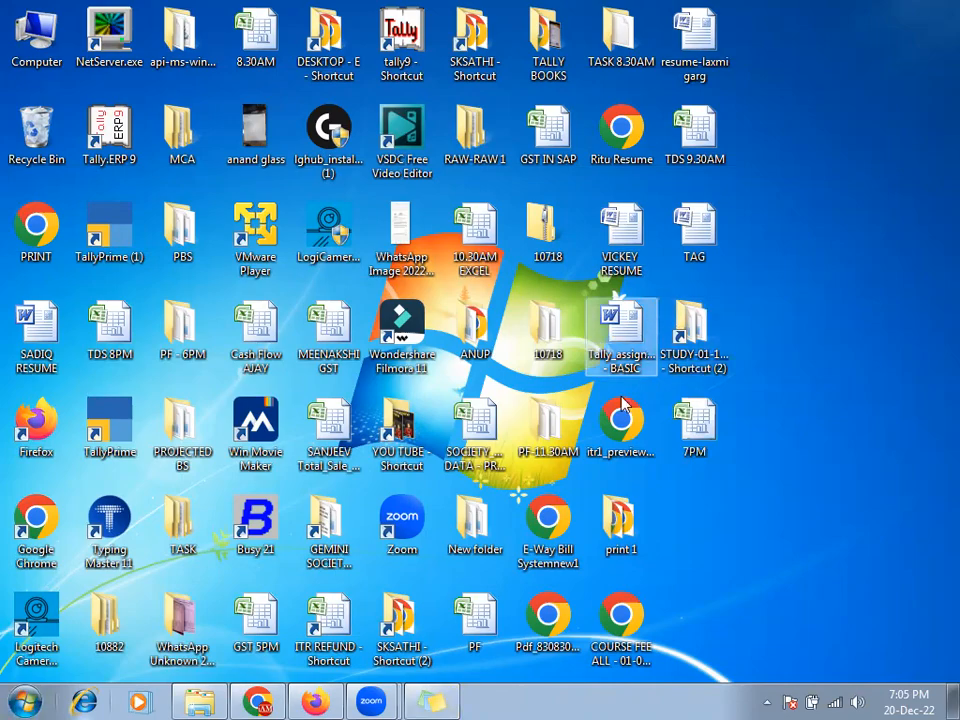
double_click(476, 440)
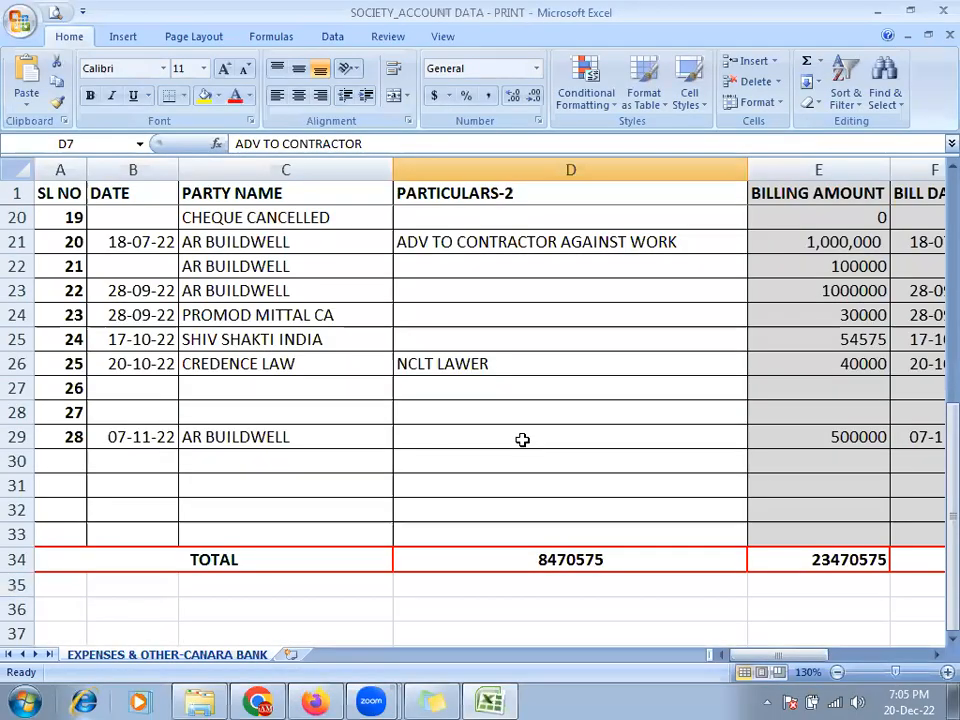
click(20, 20)
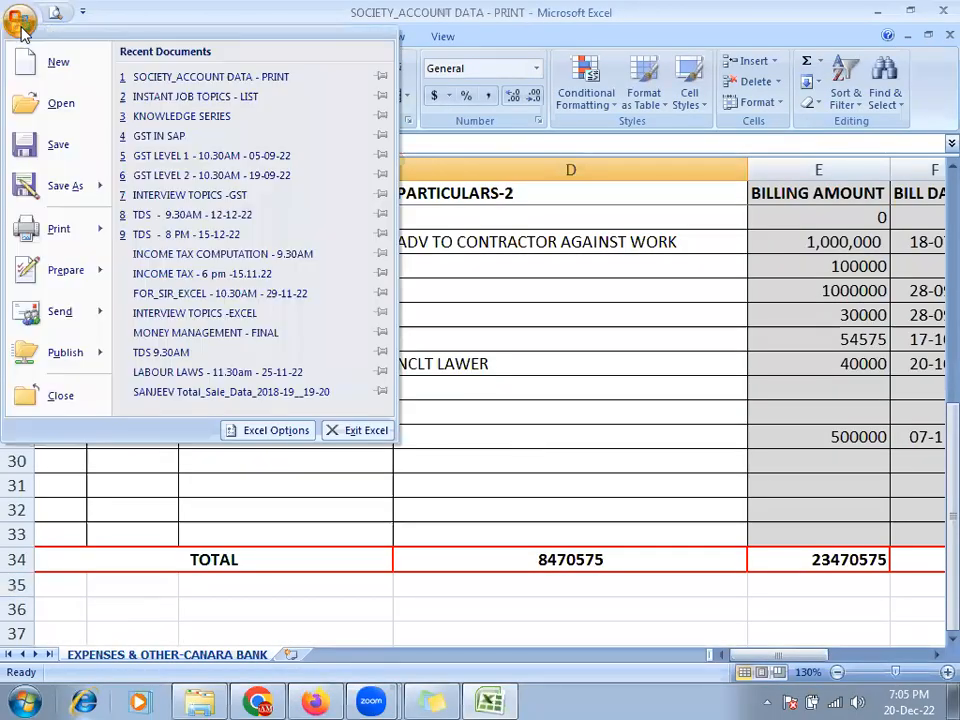
click(45, 74)
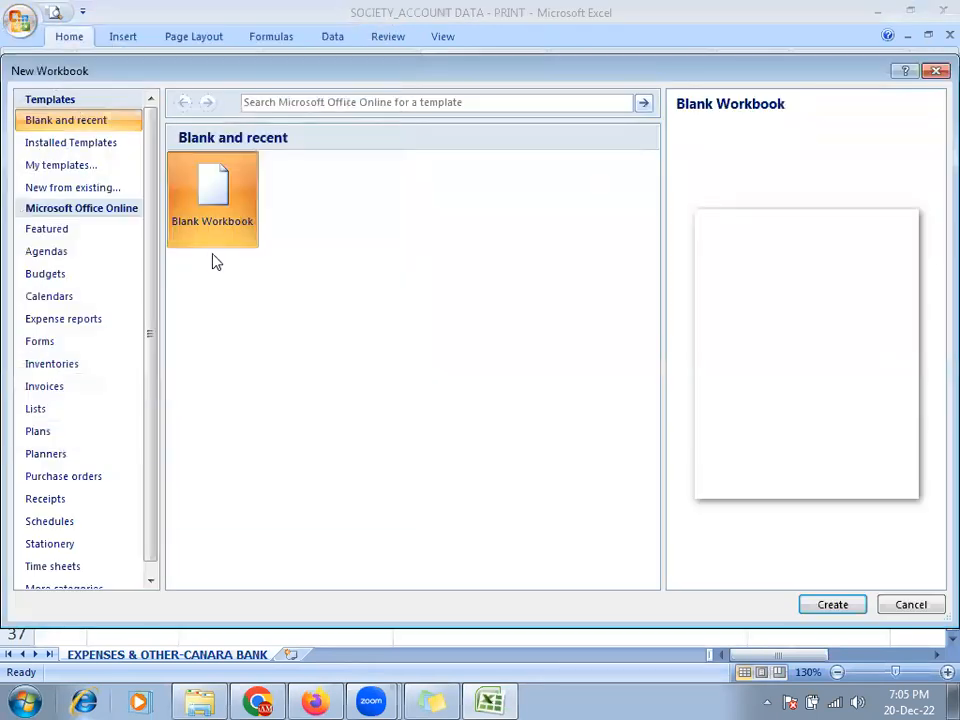
double_click(235, 239)
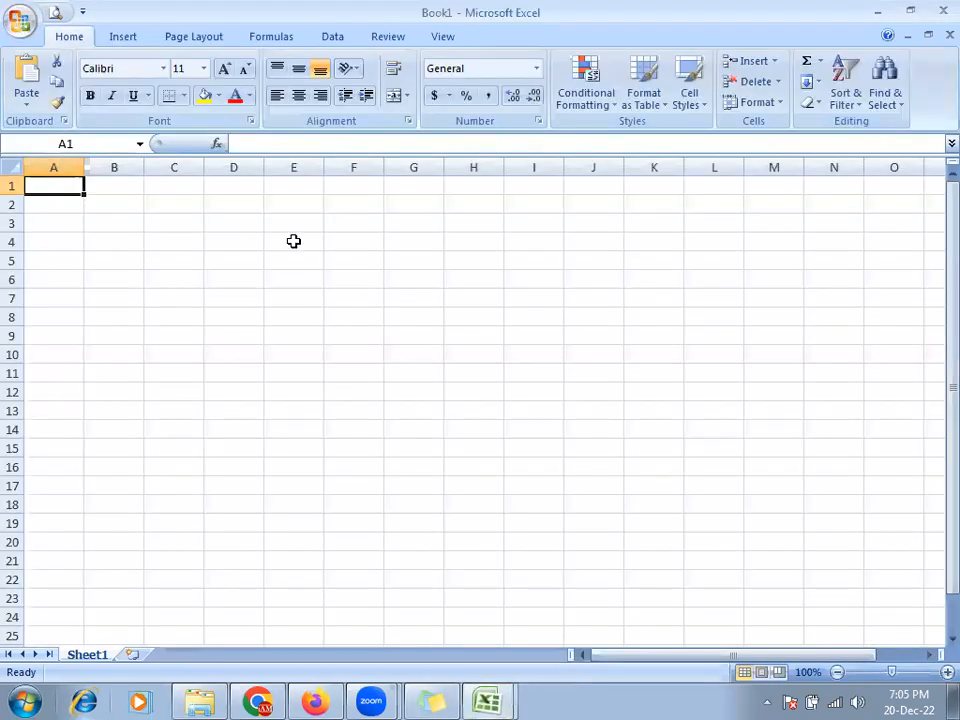
click(943, 11)
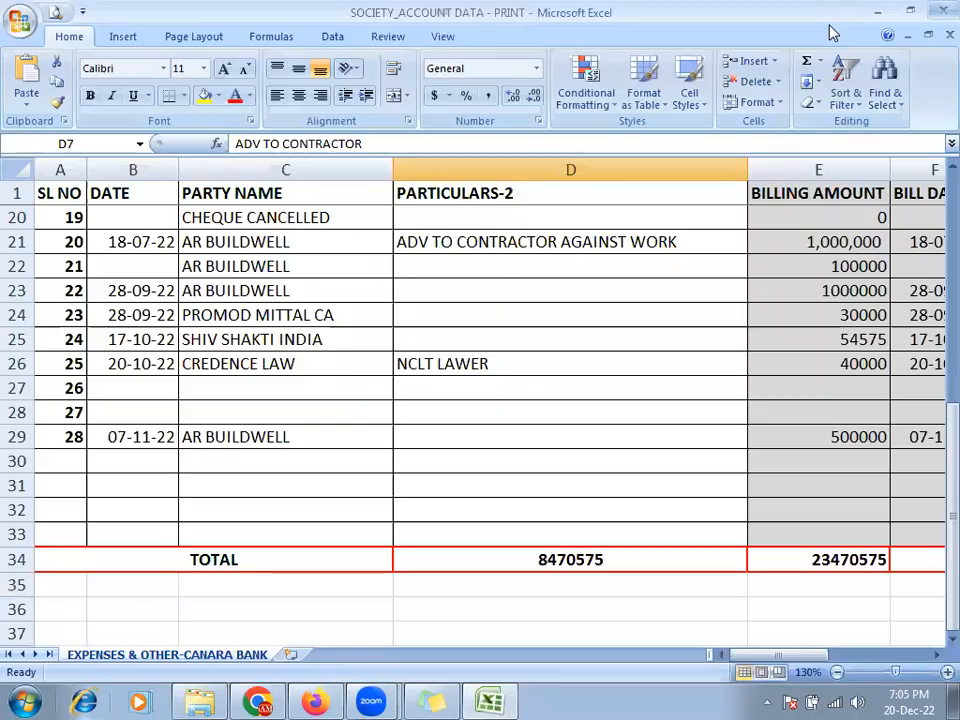
click(943, 11)
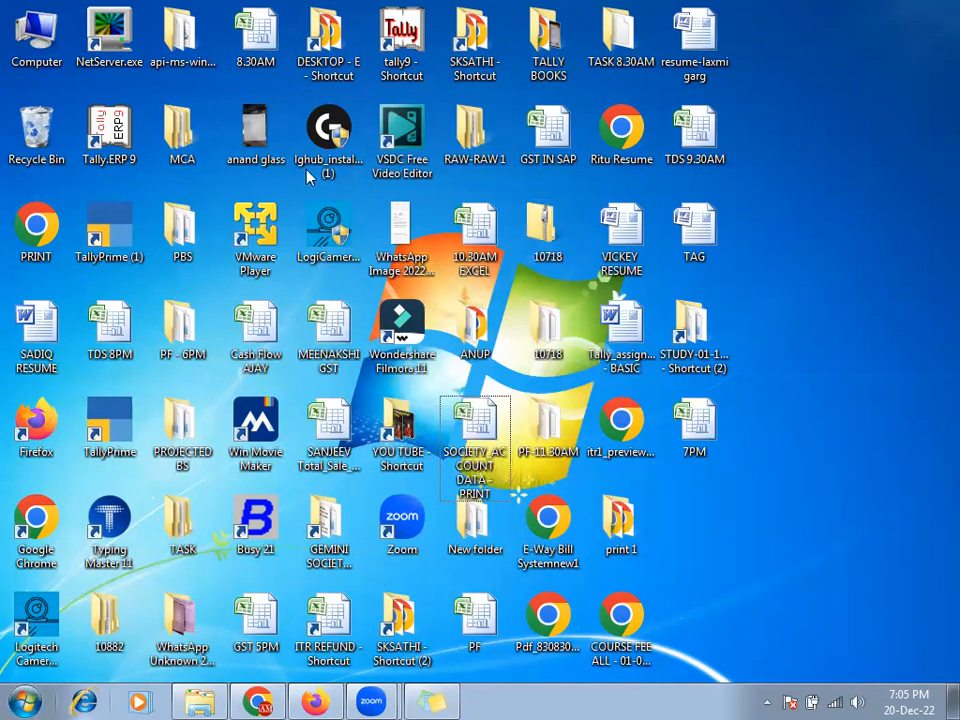
- Bring back the EXCEL folder and open the workbook EXCEL 10.30AM - 25-11-22
click(199, 702)
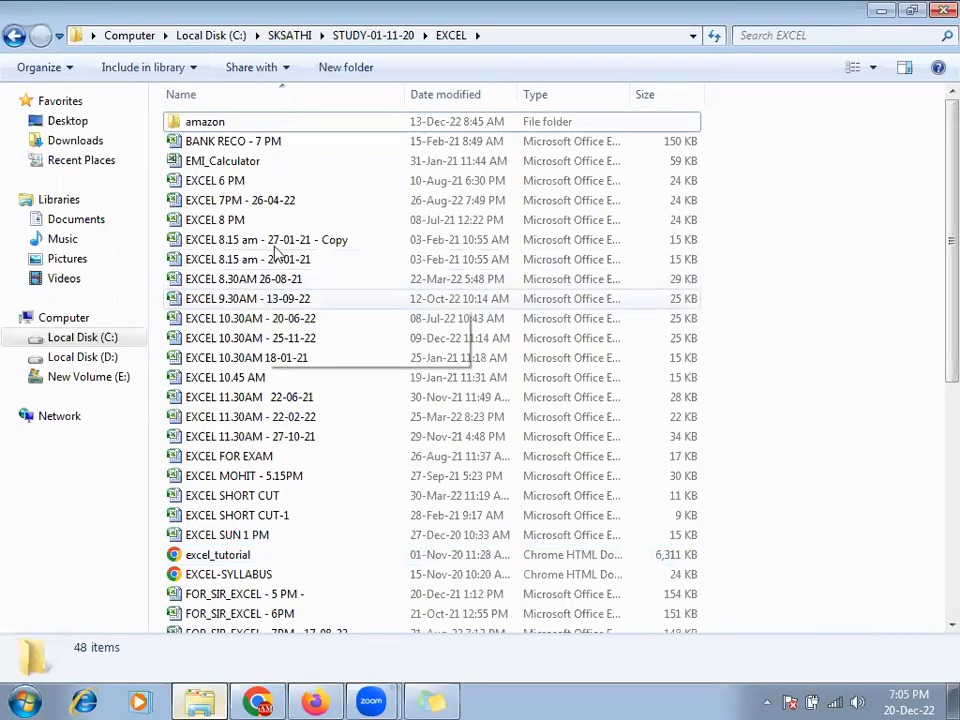
double_click(300, 345)
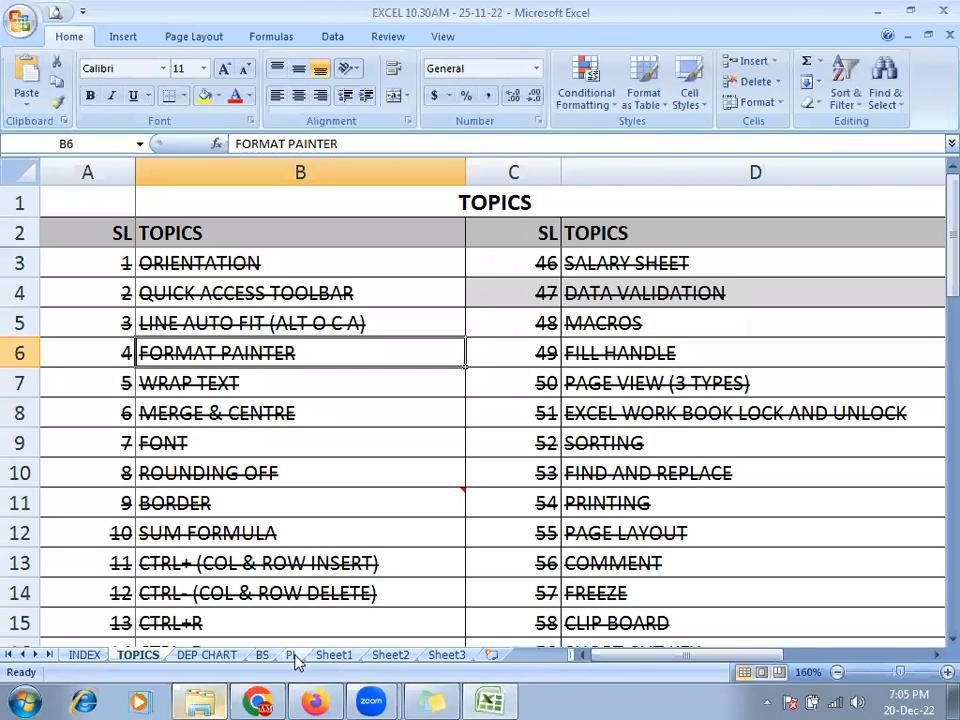
- Switch to the DEP CHART sheet and scroll up to its top rows
click(222, 660)
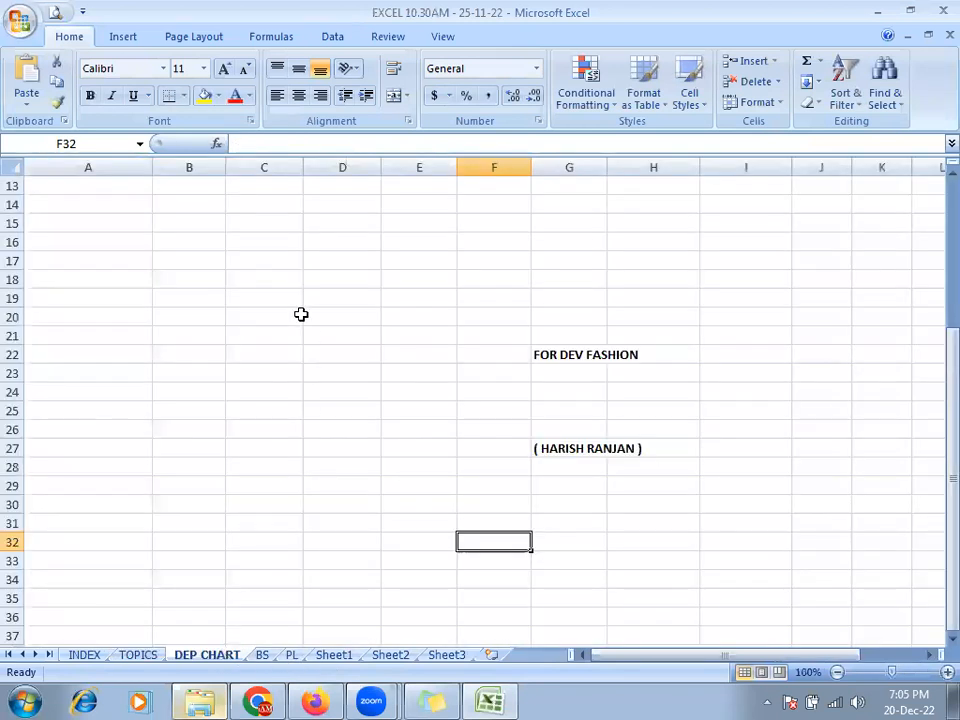
scroll(302, 315, up, 4)
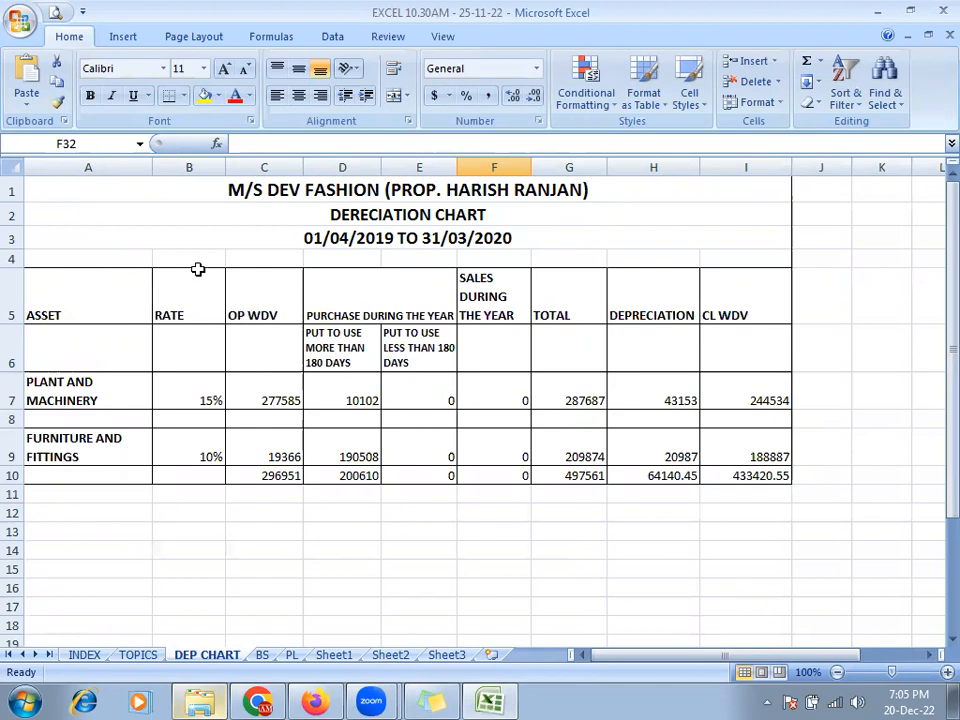
- Check the DEP CHART sheet in Print Preview, zooming in on the depreciation chart
click(56, 18)
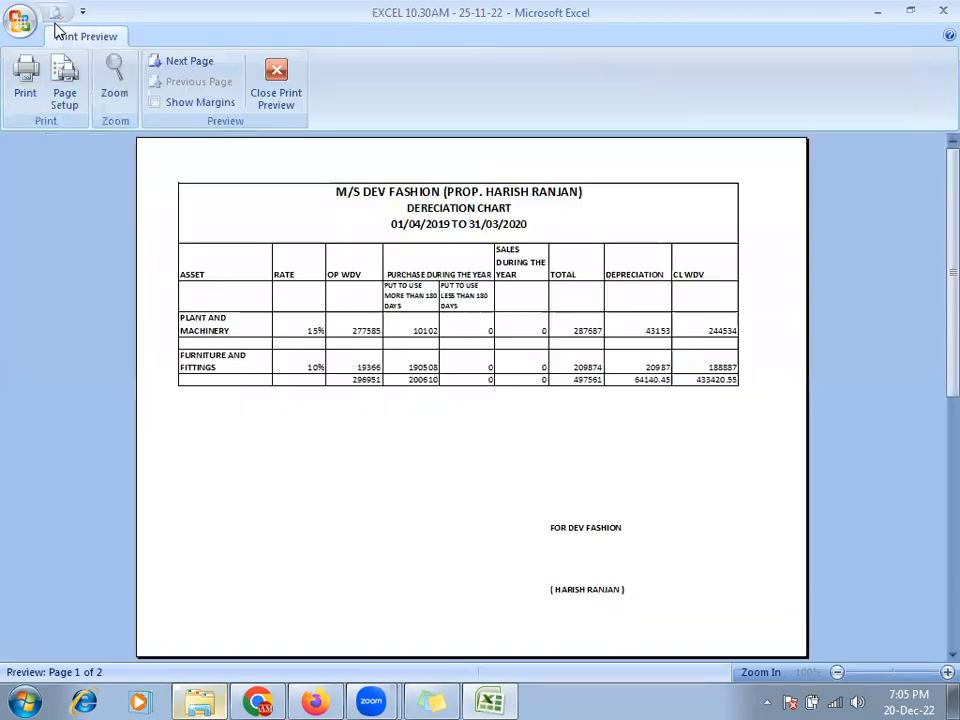
click(505, 216)
click(391, 207)
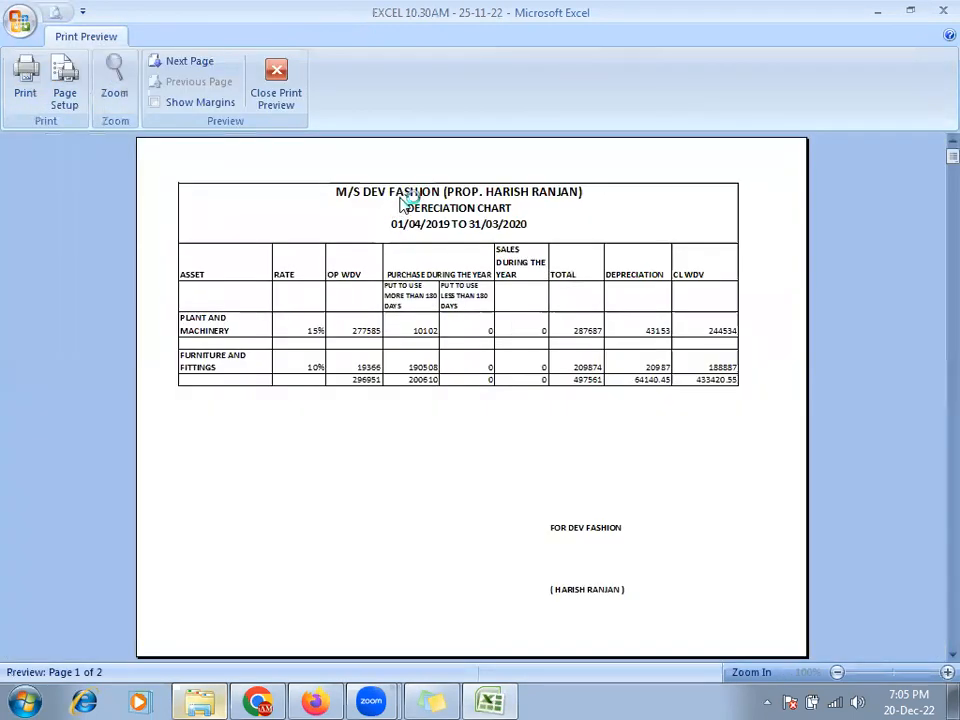
click(402, 195)
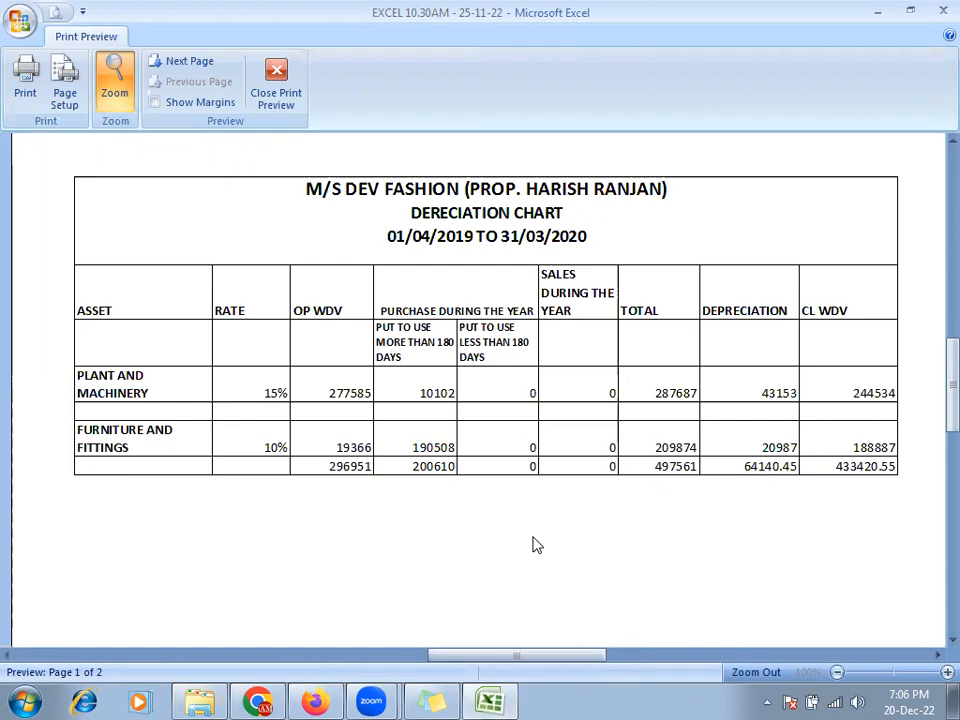
key(alt+d)
key(d)
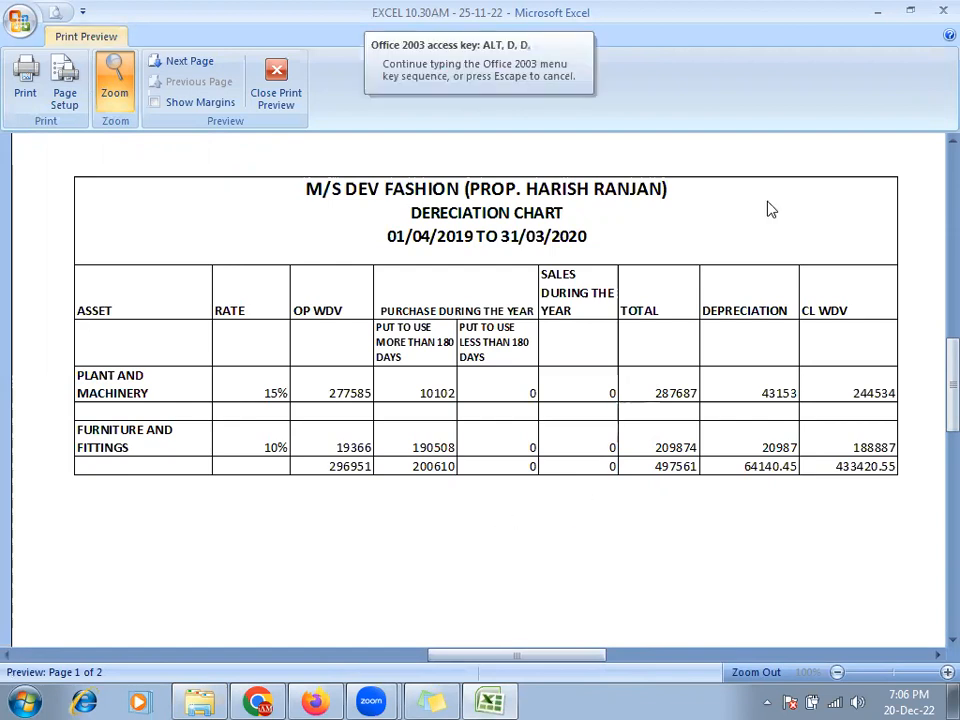
- Open the 7PM workbook from the desktop, then switch back to the DEP CHART workbook
click(879, 14)
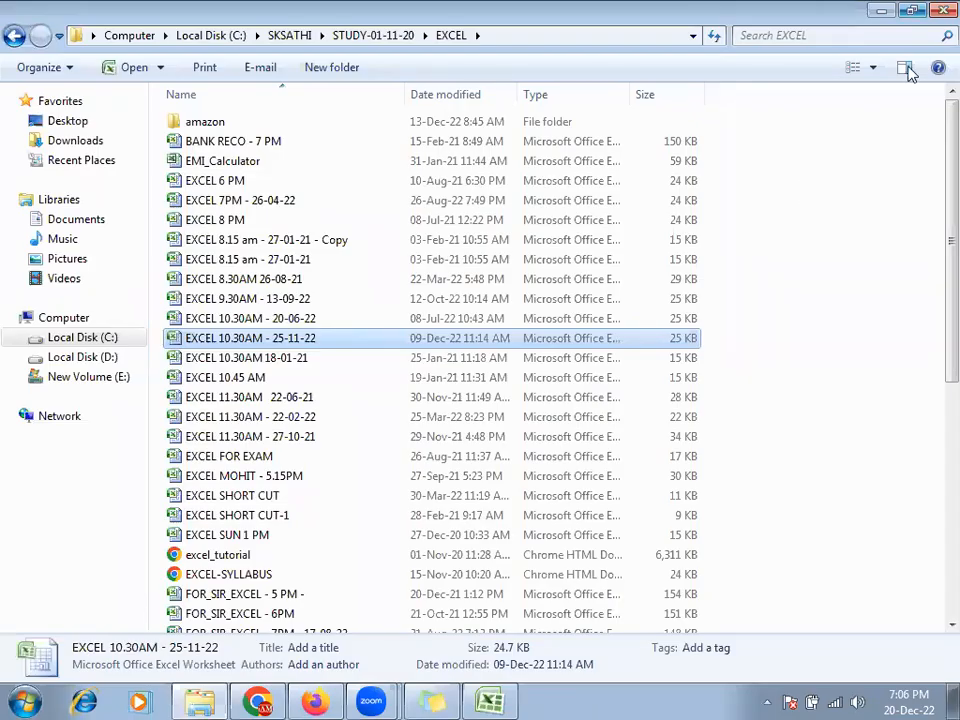
key(Down)
key(super+d)
double_click(694, 430)
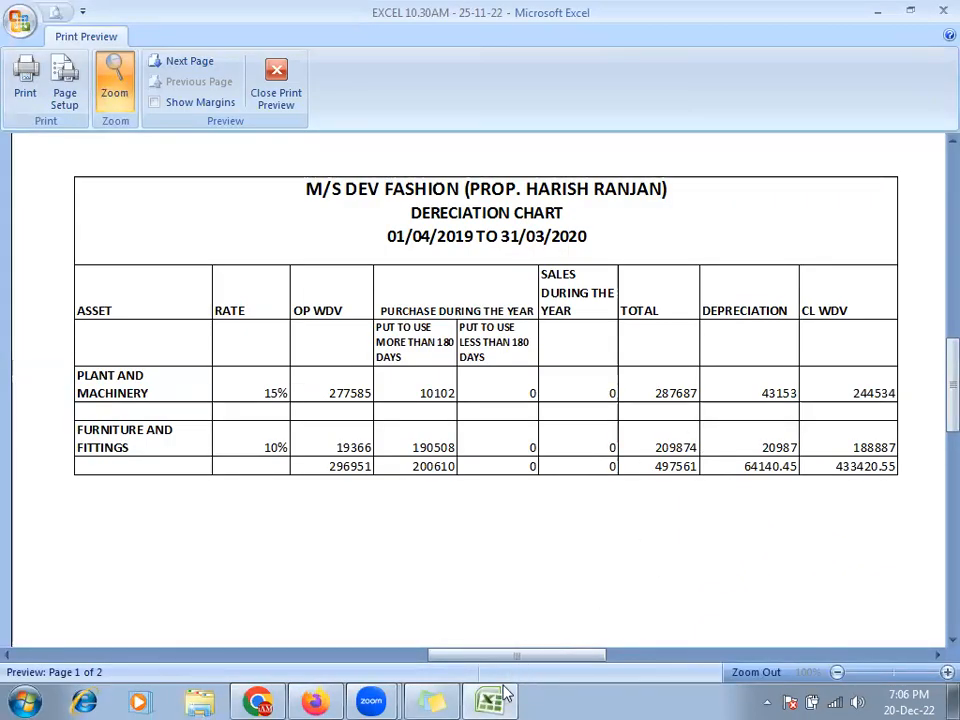
click(489, 698)
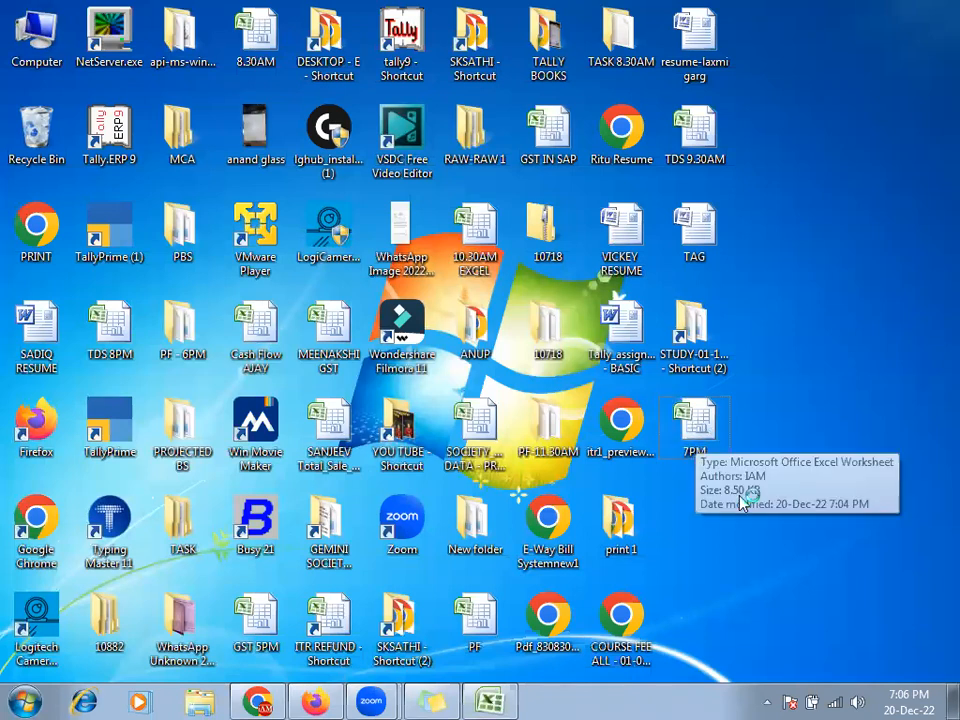
double_click(690, 430)
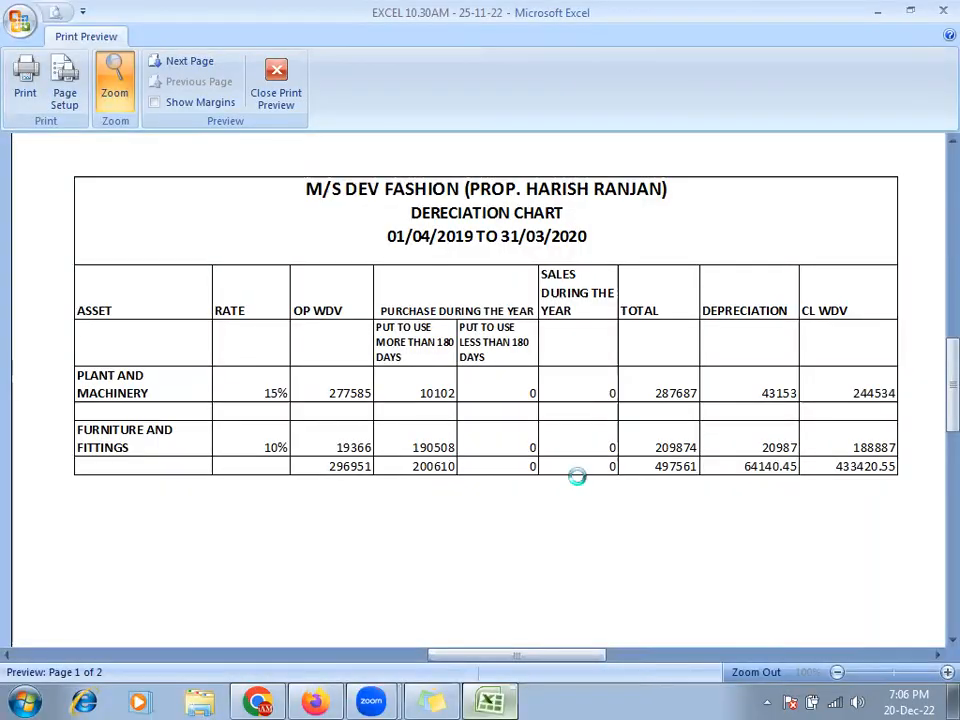
key(alt+Tab)
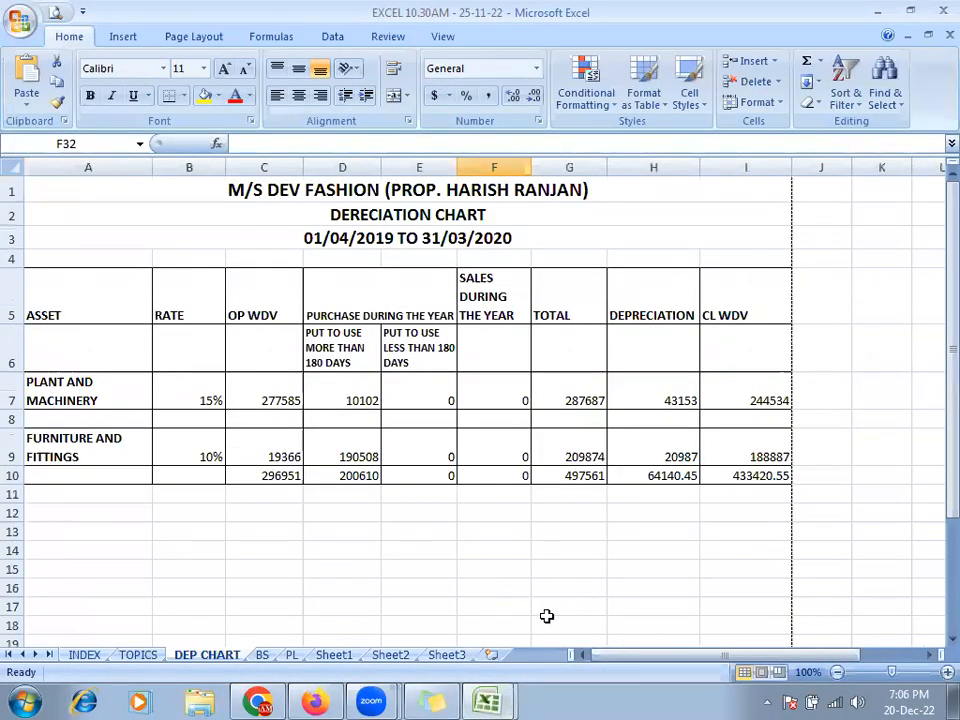
- Print-preview the DEP CHART depreciation chart zoomed in, then switch to the empty 7PM Sheet1
key(alt+Tab)
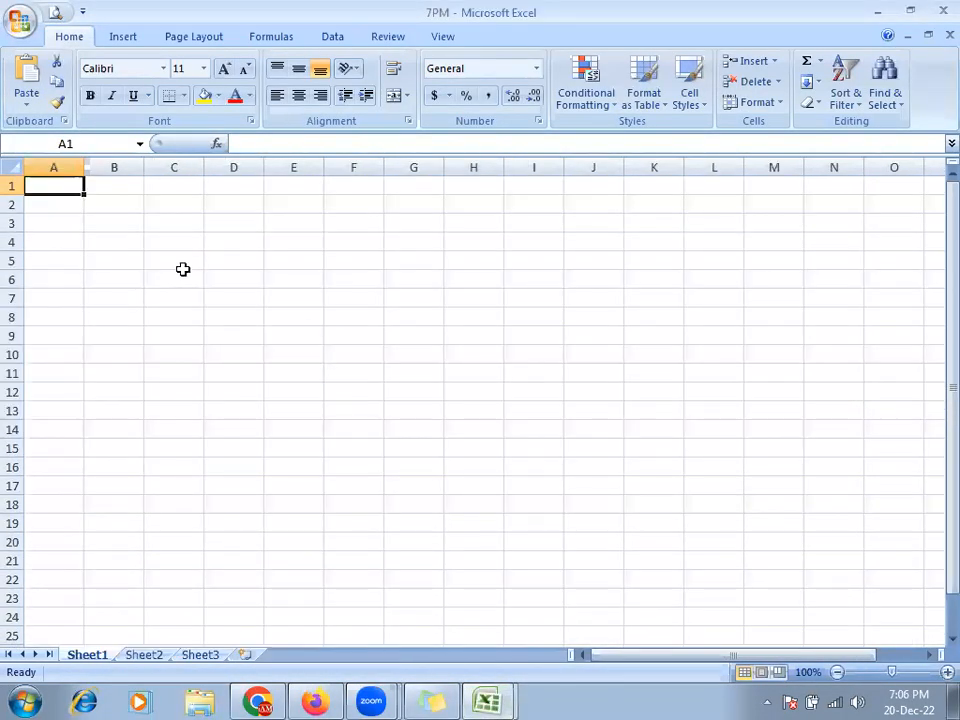
click(487, 702)
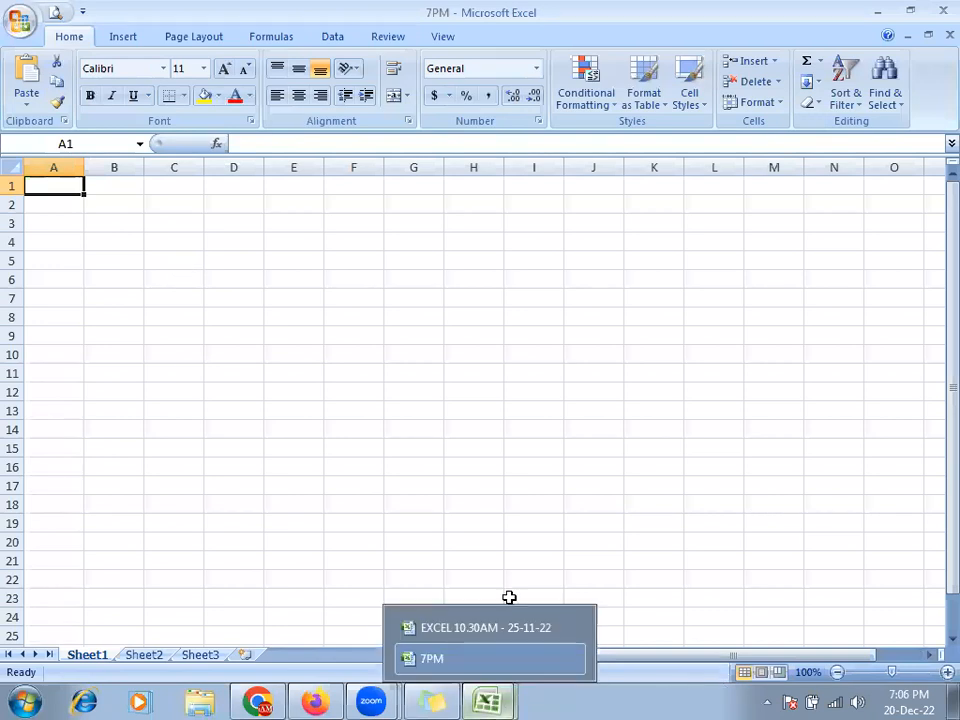
key(alt+Tab)
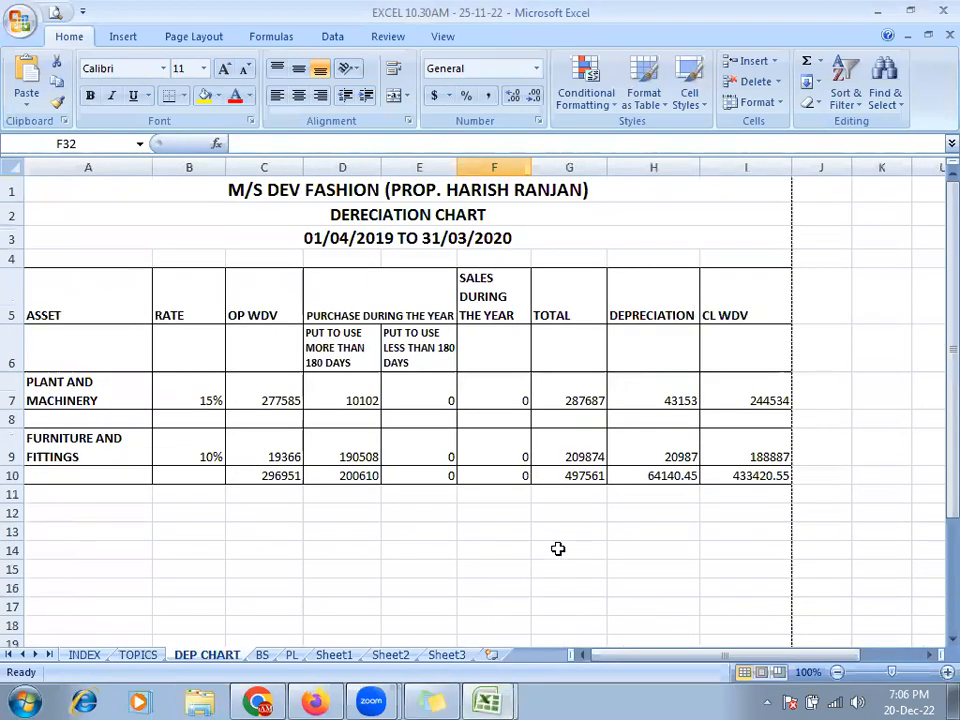
key(alt+Tab)
key(alt+Tab)
click(55, 12)
click(494, 228)
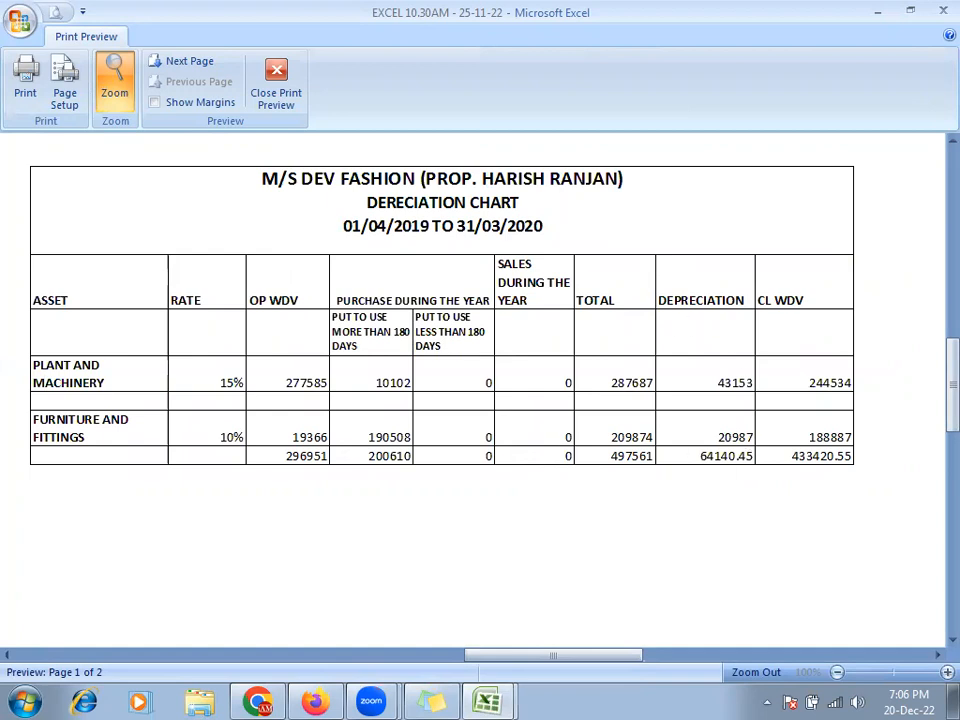
key(Escape)
key(alt+Tab)
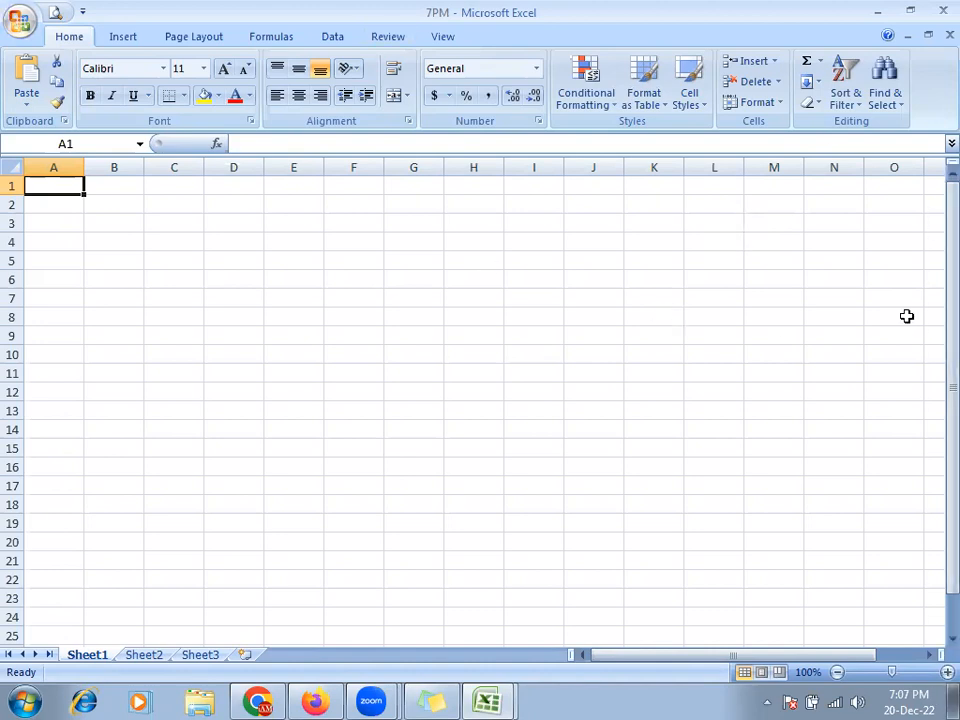
- Move to cell E4 in 7PM and compare it against the reference chart's title
key(Right)
key(Right)
key(Right)
key(Right)
key(Down)
key(Down)
key(Left)
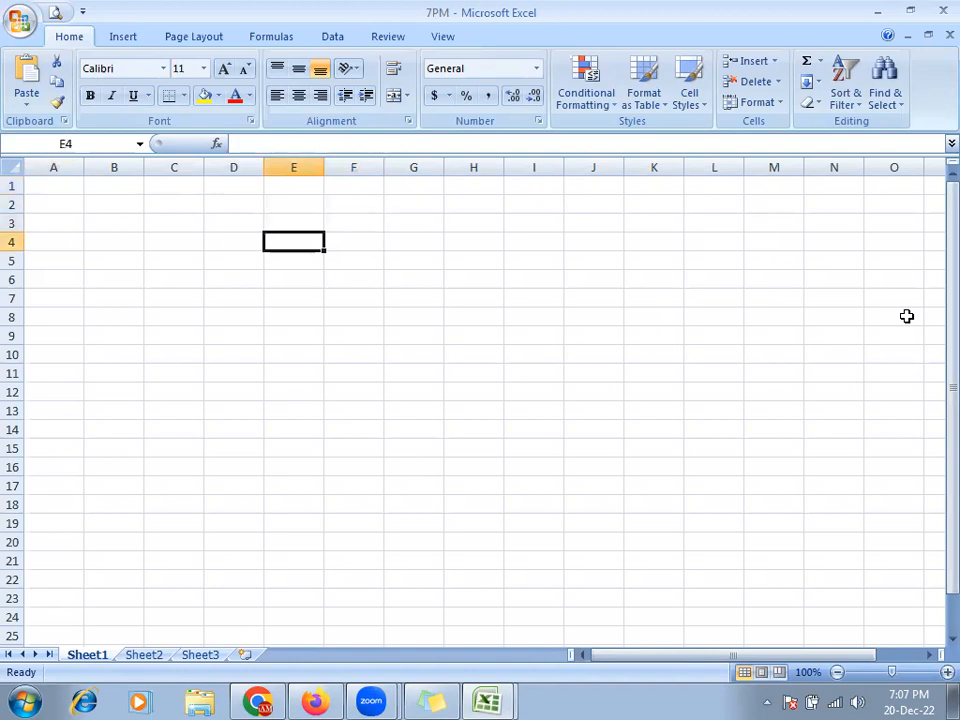
key(alt+Tab)
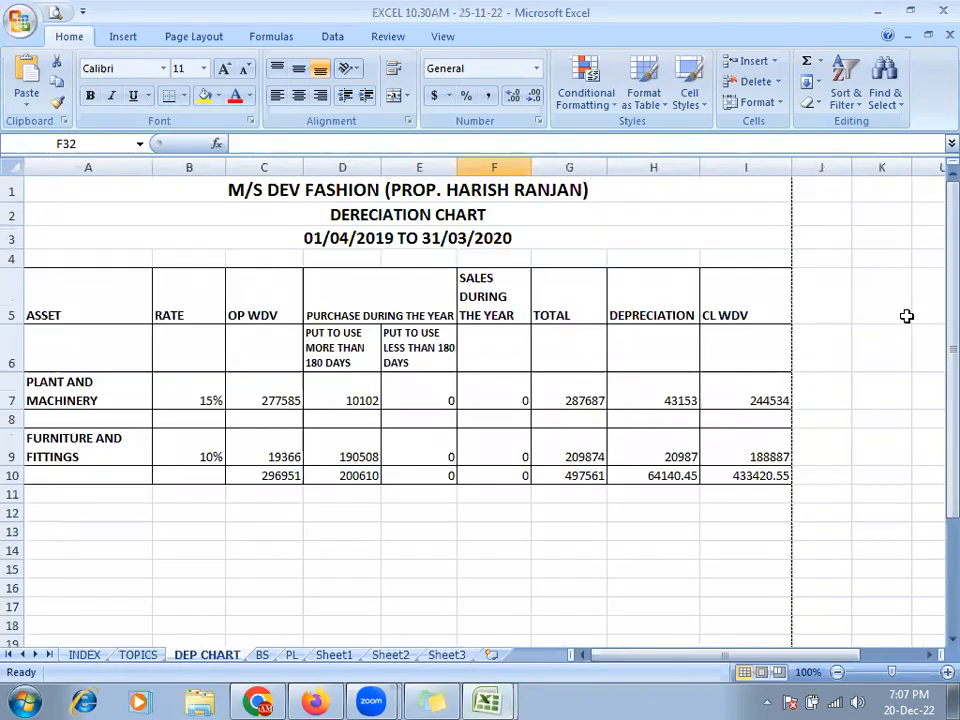
key(alt+Tab)
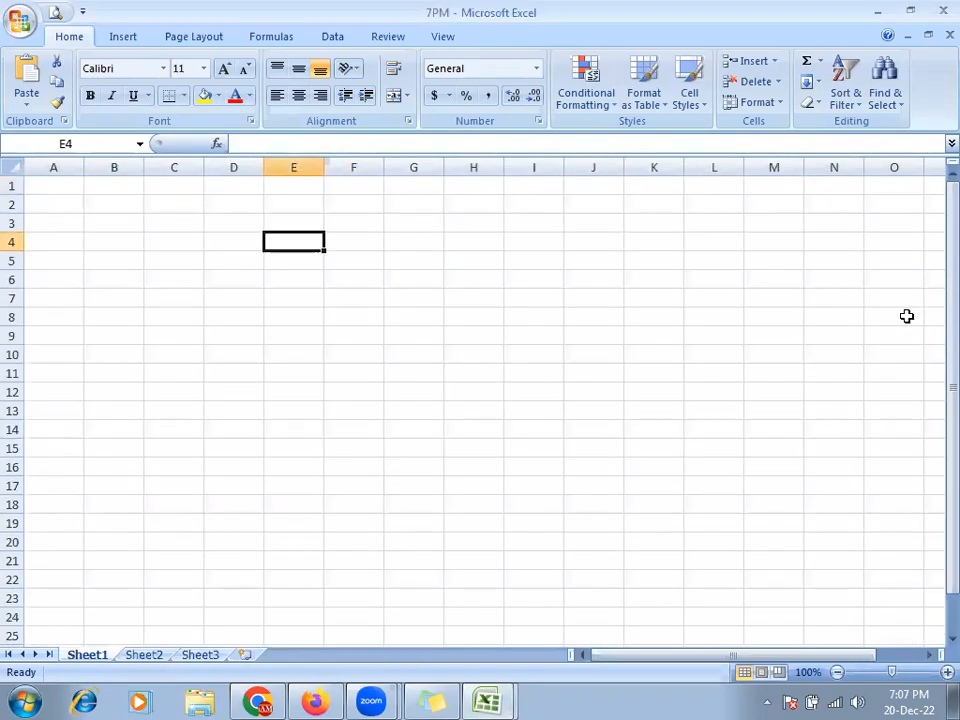
text(m)
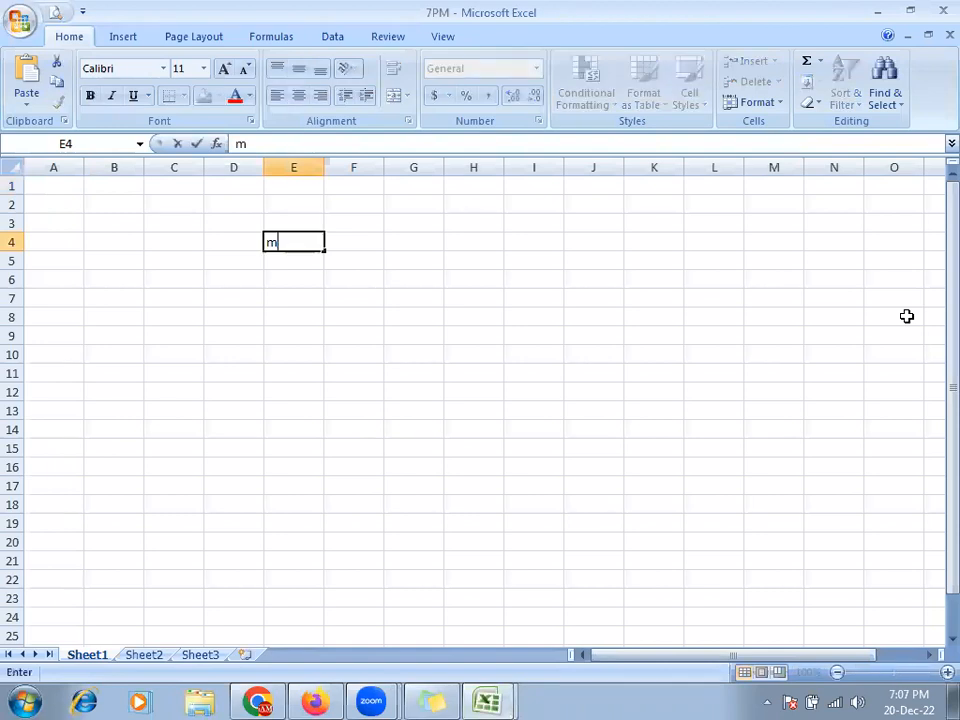
key(alt+Tab)
key(alt+Tab)
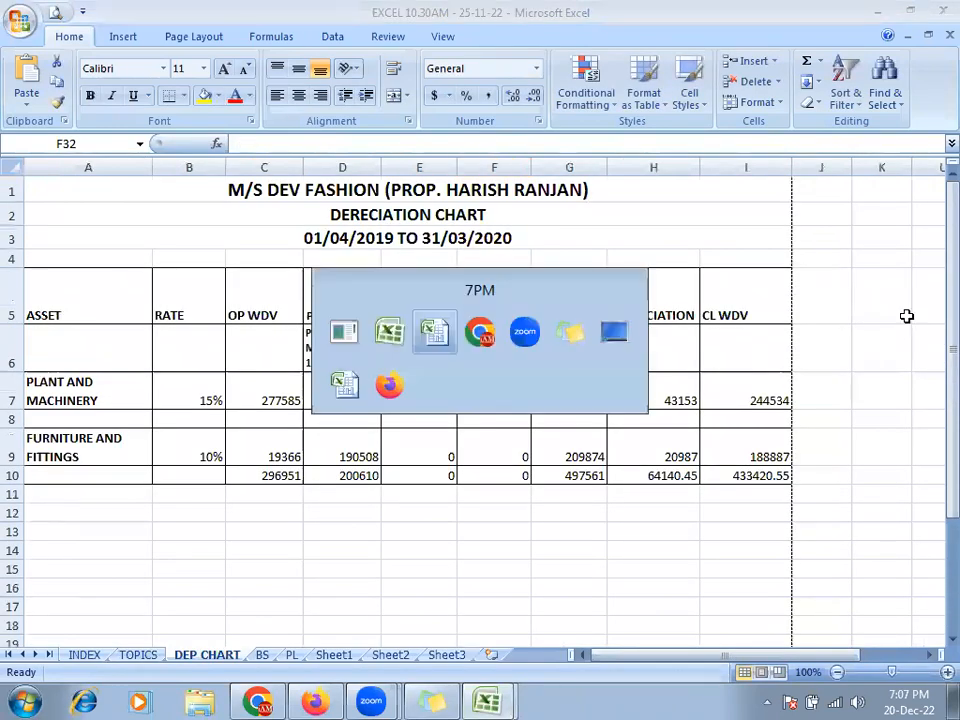
key(alt)
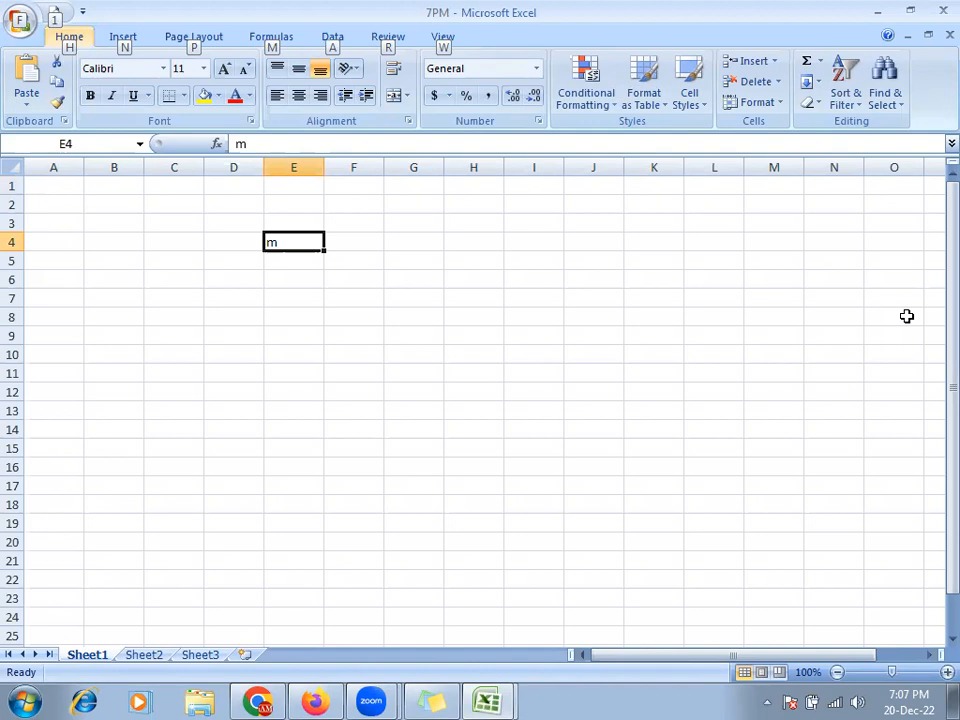
- Try entering 'M/S' and 'dev fasion' in E4, erasing each attempt
drag(279, 219, 285, 242)
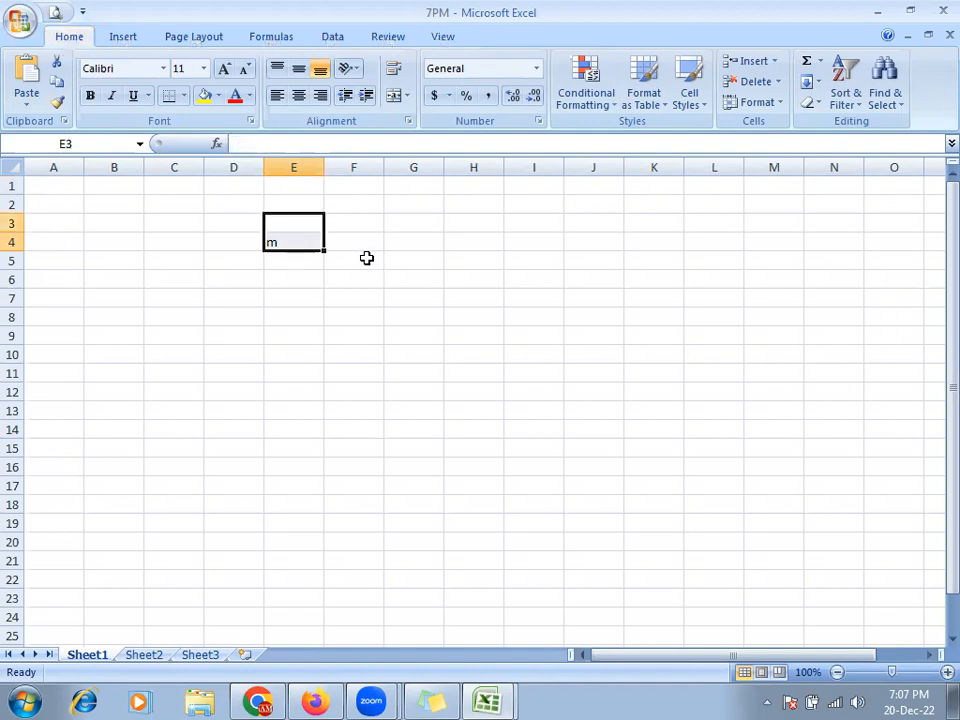
click(366, 258)
click(300, 235)
key(BackSpace)
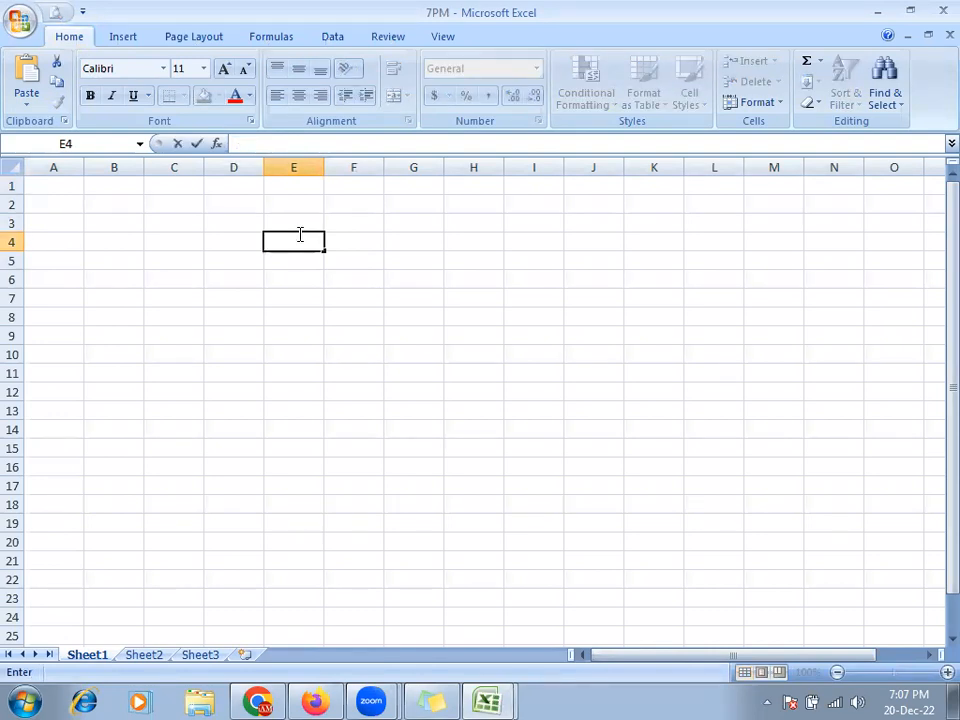
text(mM)
key(BackSpace)
key(BackSpace)
text(M/s)
key(BackSpace)
text(S)
key(alt+Tab)
- Retype M/S and partial entries in E4 while comparing with the reference title, deleting them
key(alt+Tab)
key(Delete)
text(dev fasion)
key(alt+Tab)
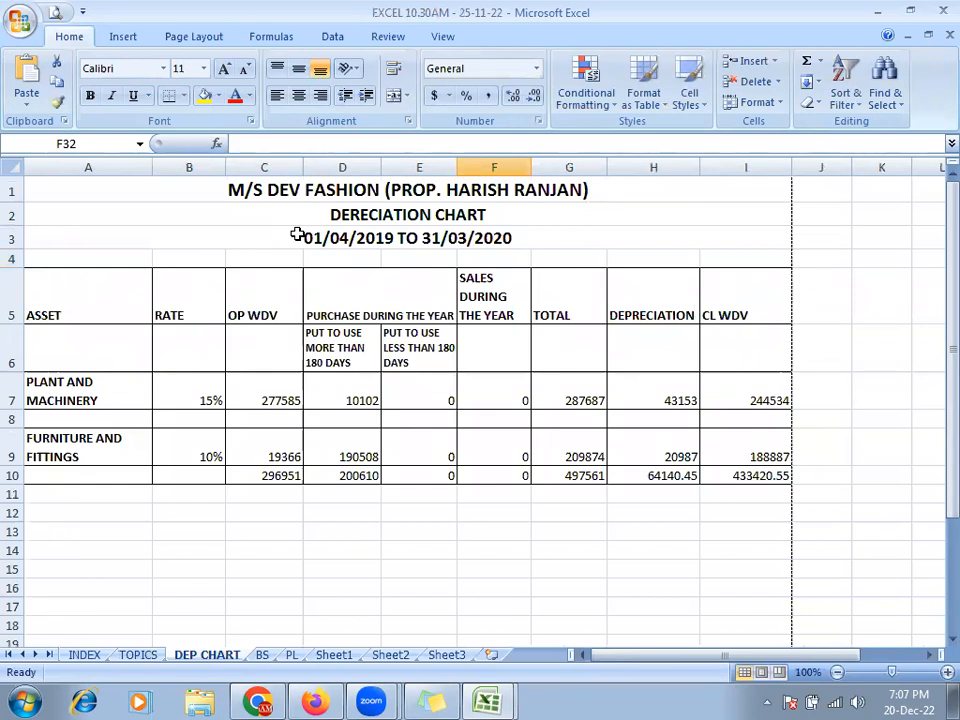
key(alt+Tab)
key(BackSpace)
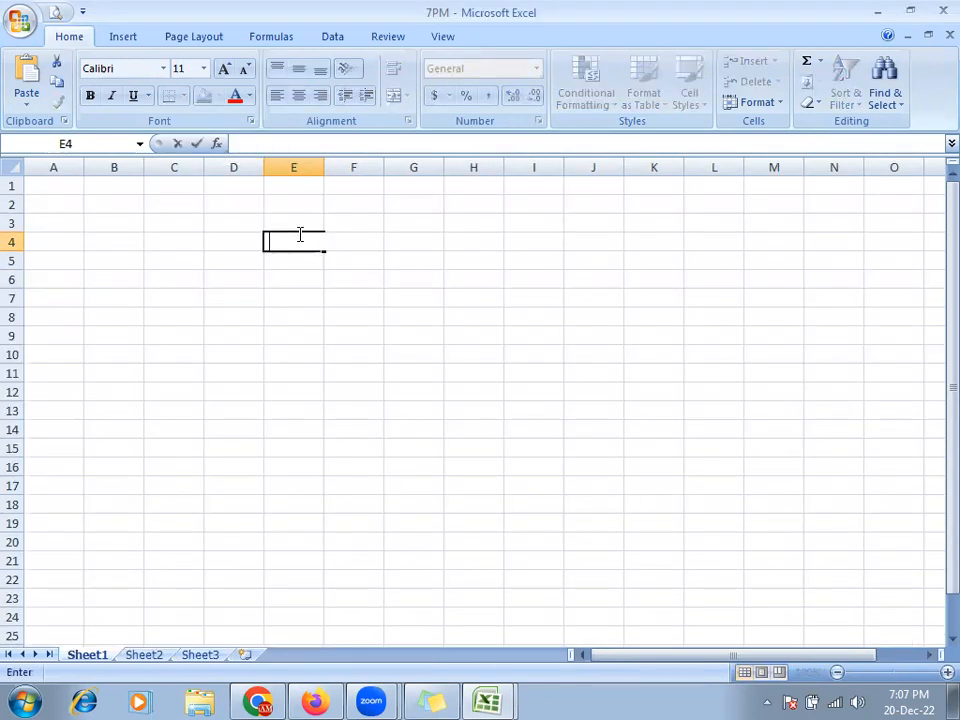
text(()
key(alt+Tab)
key(alt+Tab)
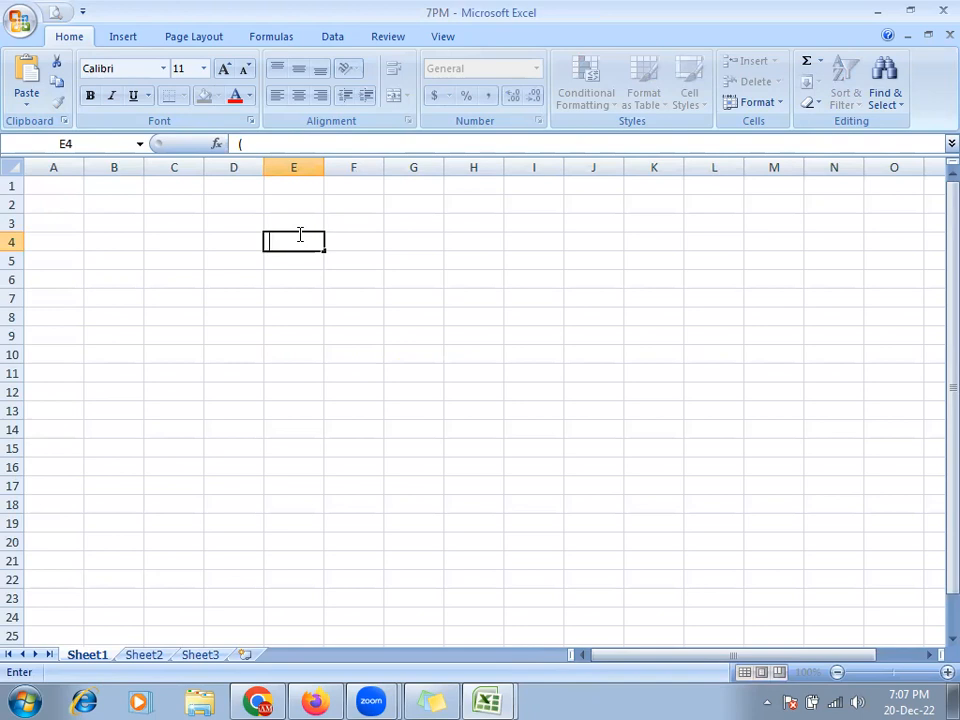
key(alt+Tab)
key(alt+Tab)
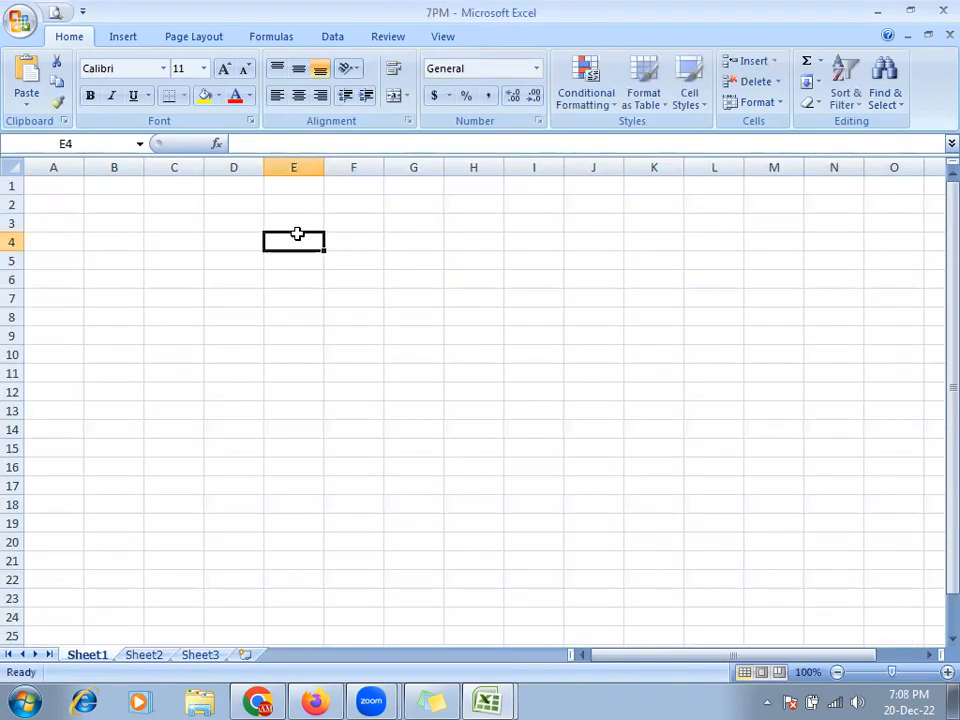
text(M/S)
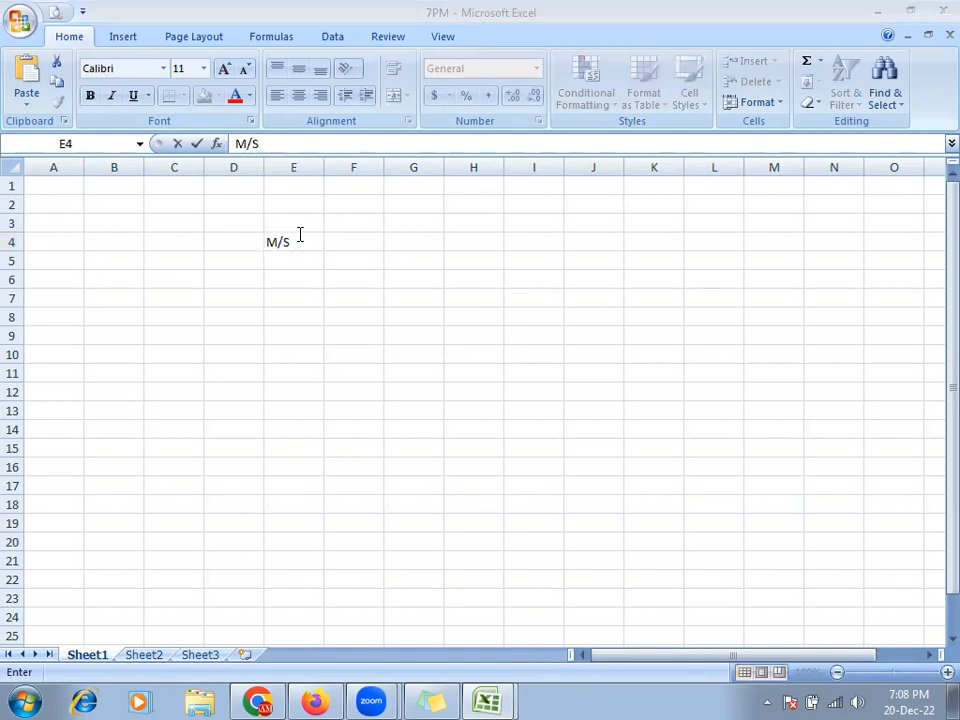
key(alt+Tab)
key(alt+Tab)
key(BackSpace)
key(BackSpace)
key(BackSpace)
key(BackSpace)
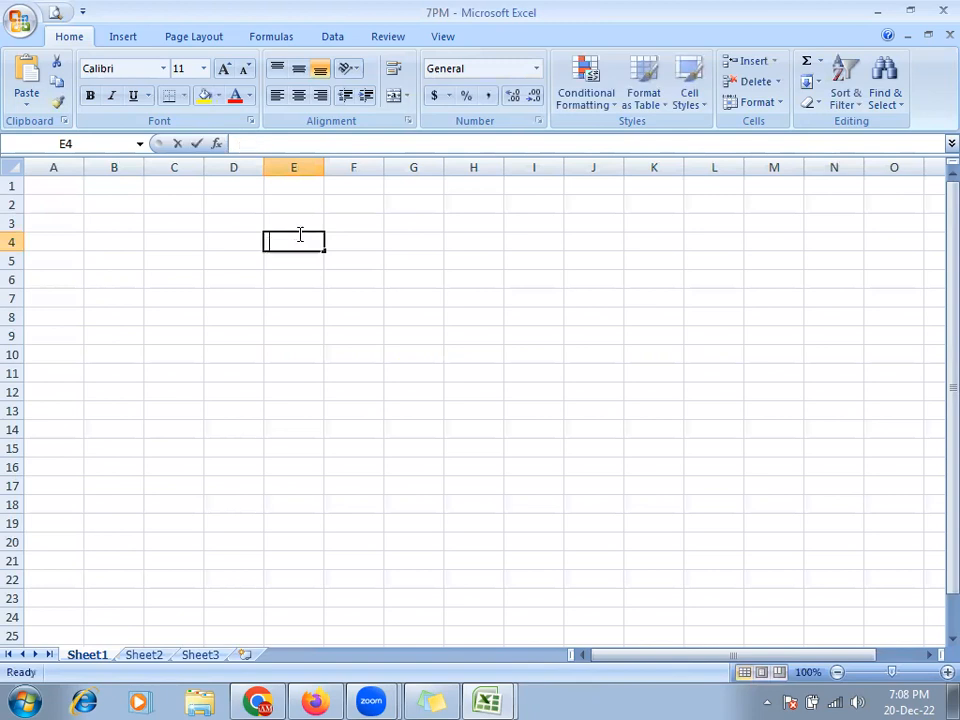
text(de)
key(BackSpace)
key(BackSpace)
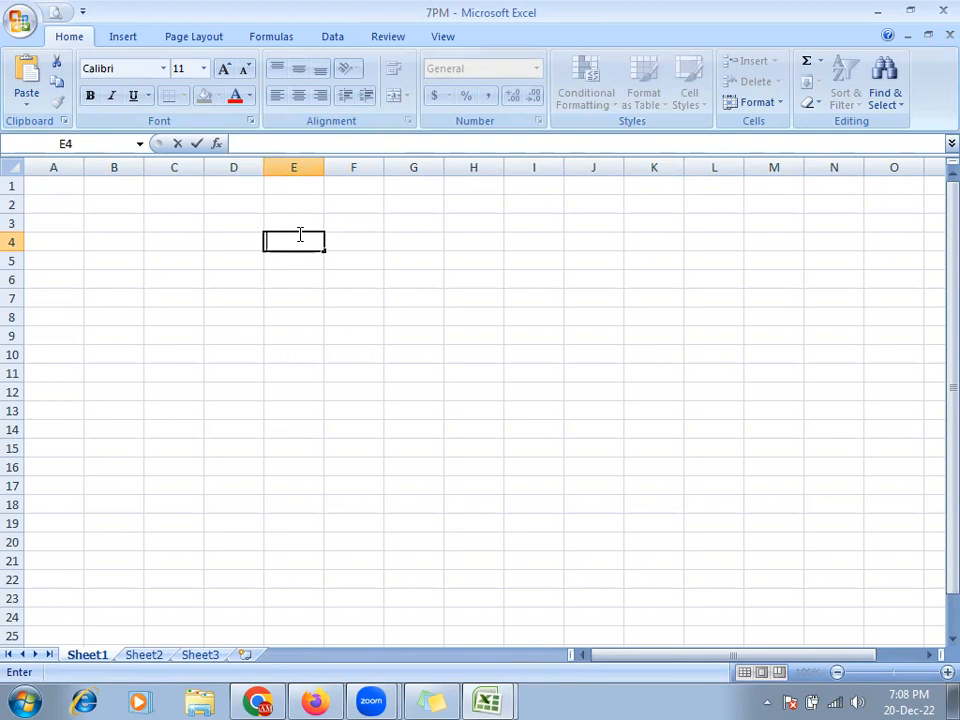
- Enter M/S once more, clear E4 again, and return to the reference DEP CHART sheet
text(M/S)
key(alt+Tab)
key(alt+Tab)
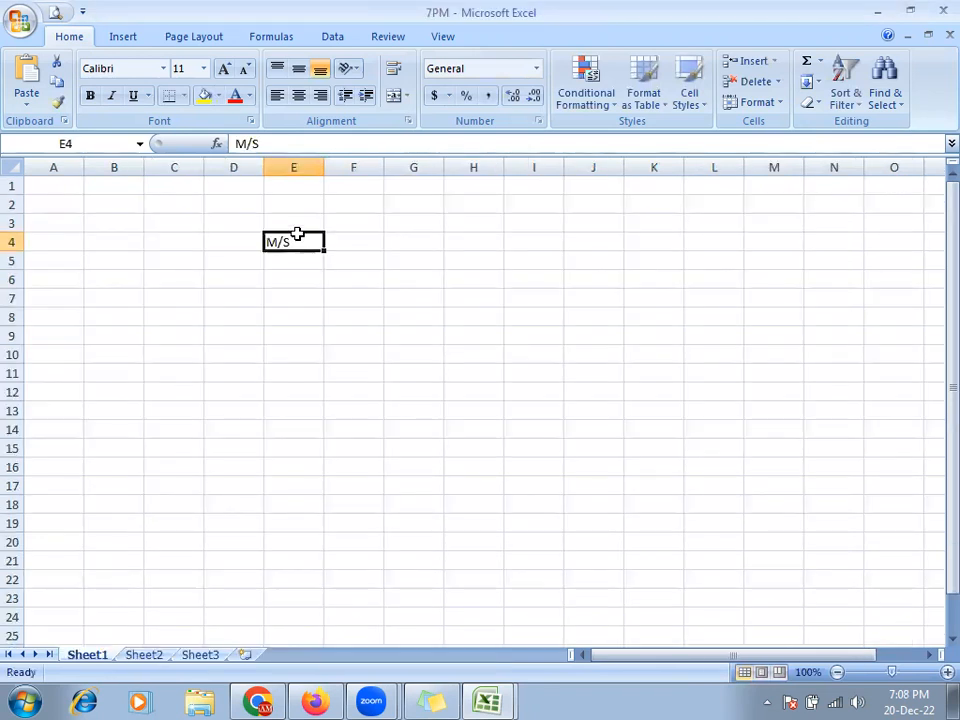
text(de)
key(BackSpace)
key(BackSpace)
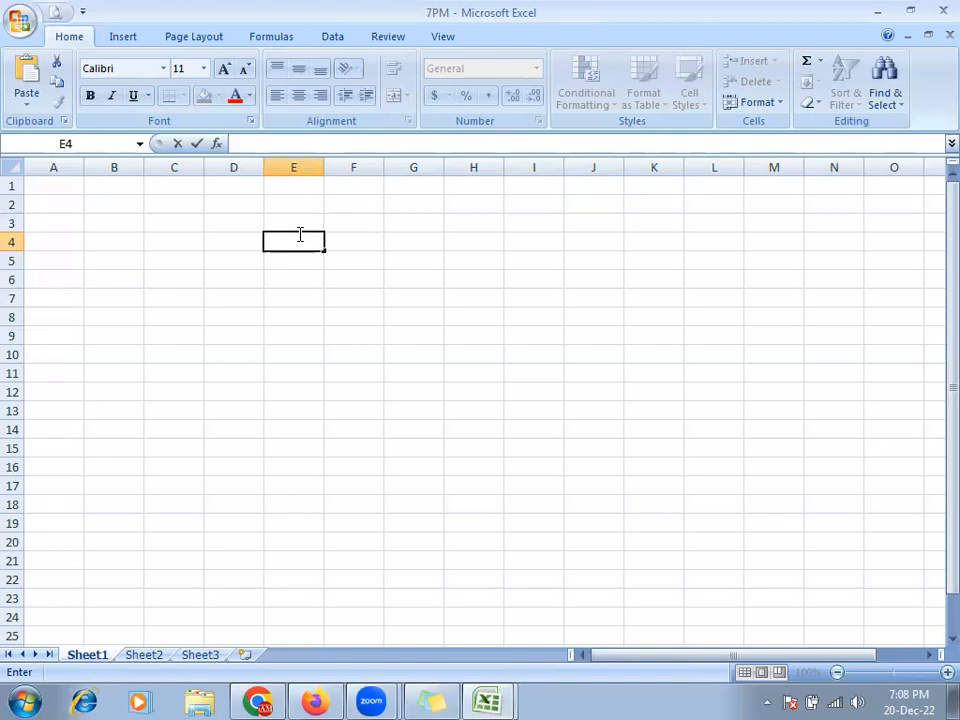
key(F2)
key(alt+Tab)
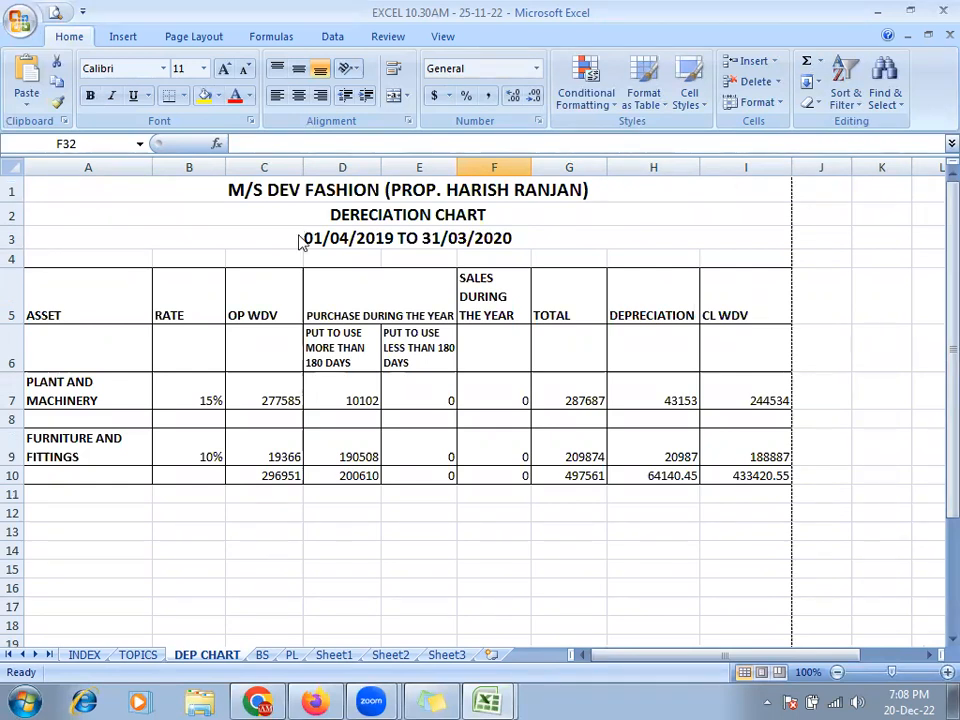
- Enter 'M/s DEV FASHION' with the proprietor's name in E4 and 'DERPCIATION CHART' in E5
key(alt+Tab)
text(M)
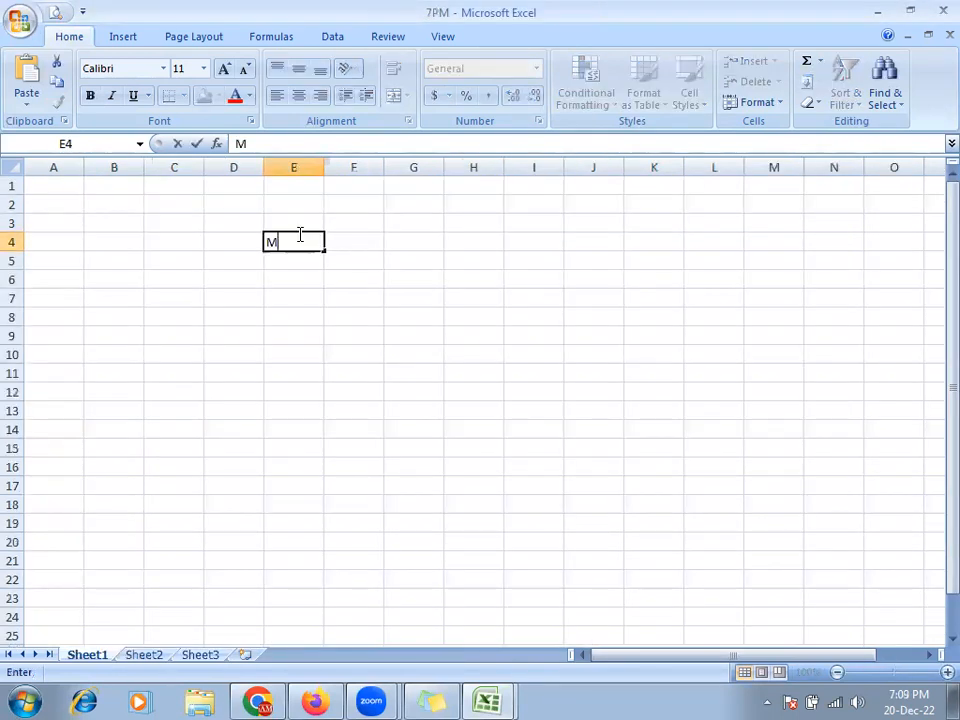
text(/s DEV FAS)
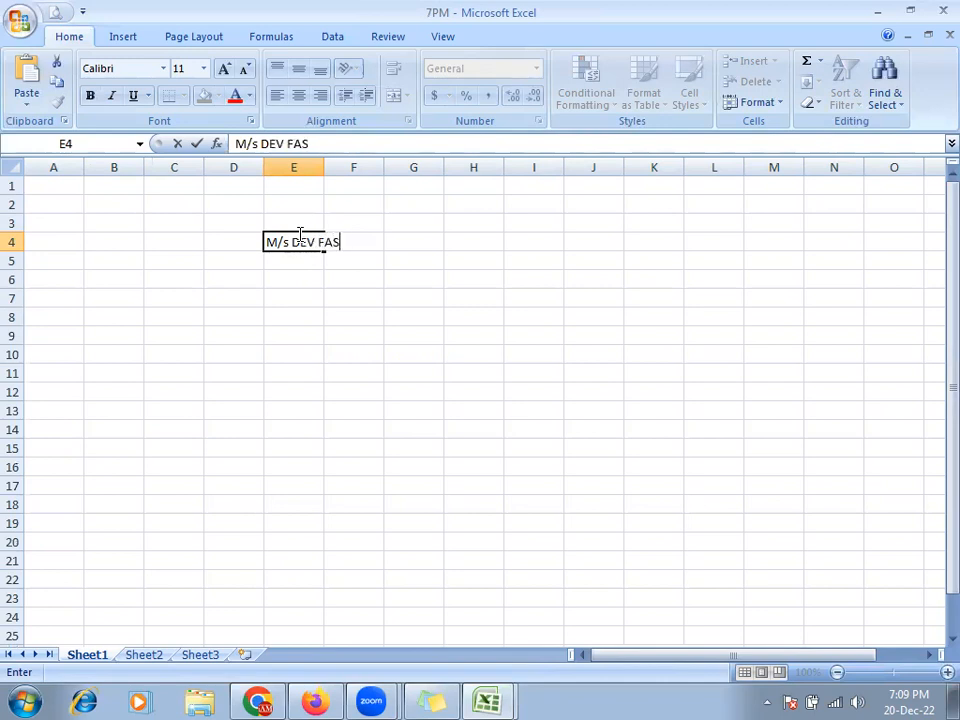
text(HION ()
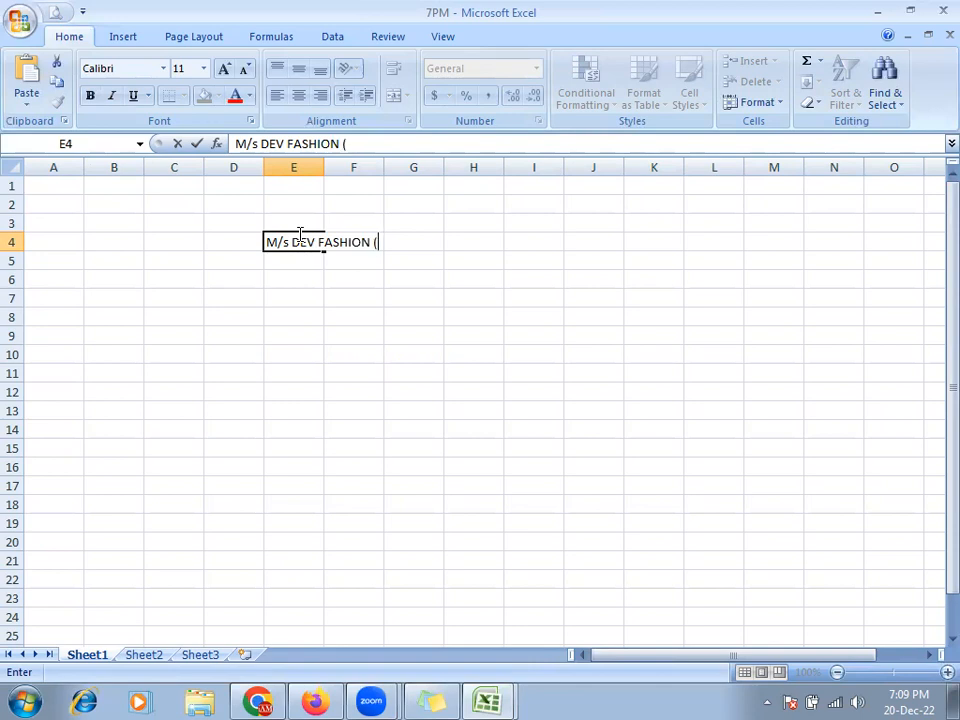
text(p)
key(BackSpace)
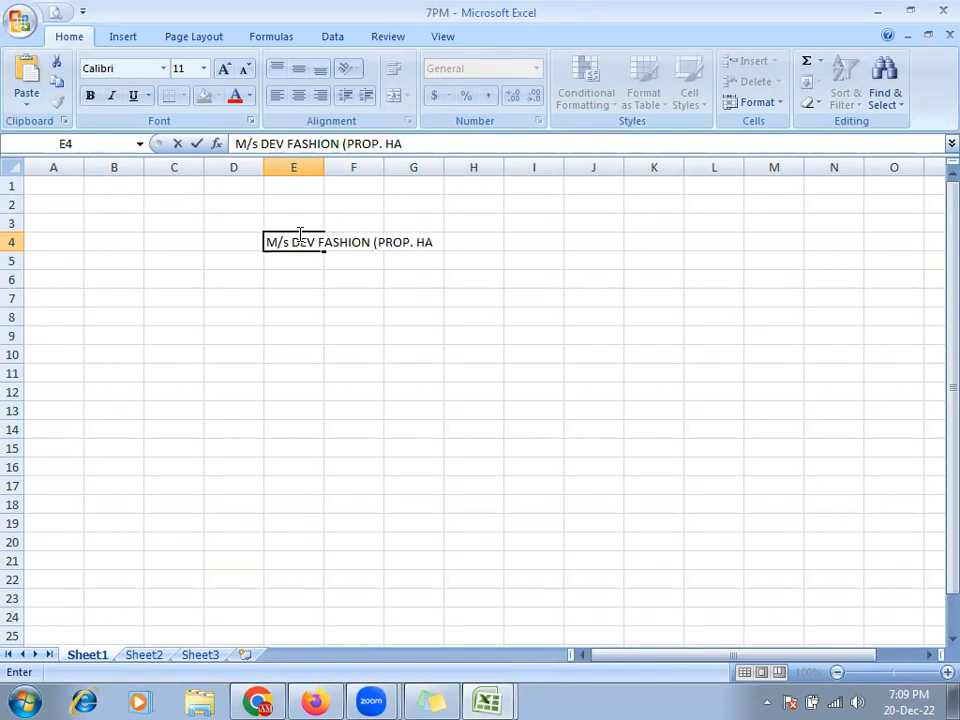
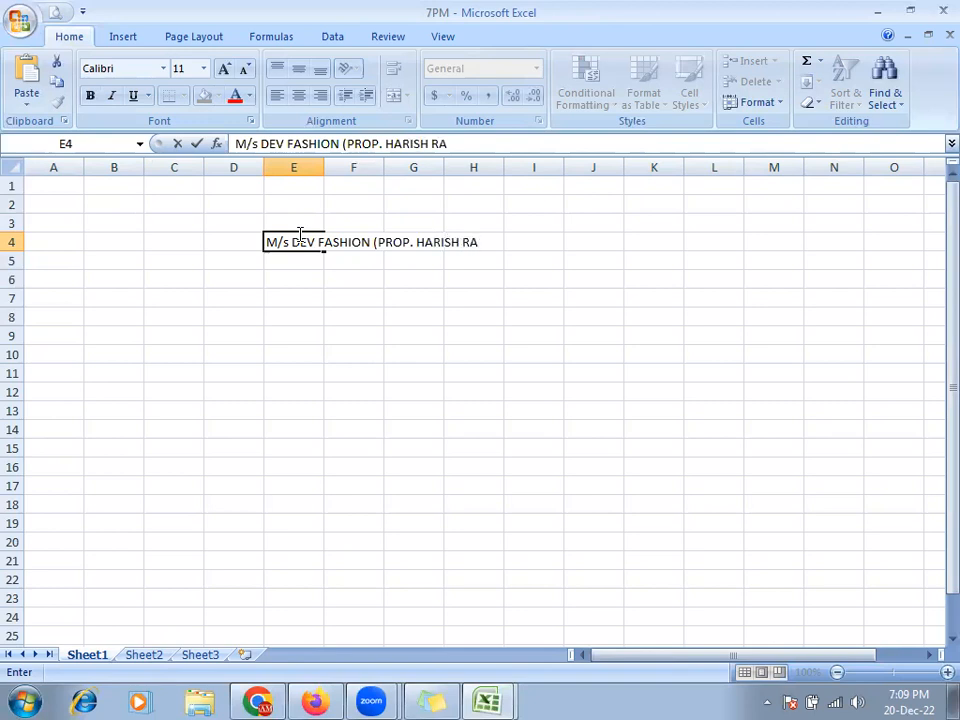
key(Return)
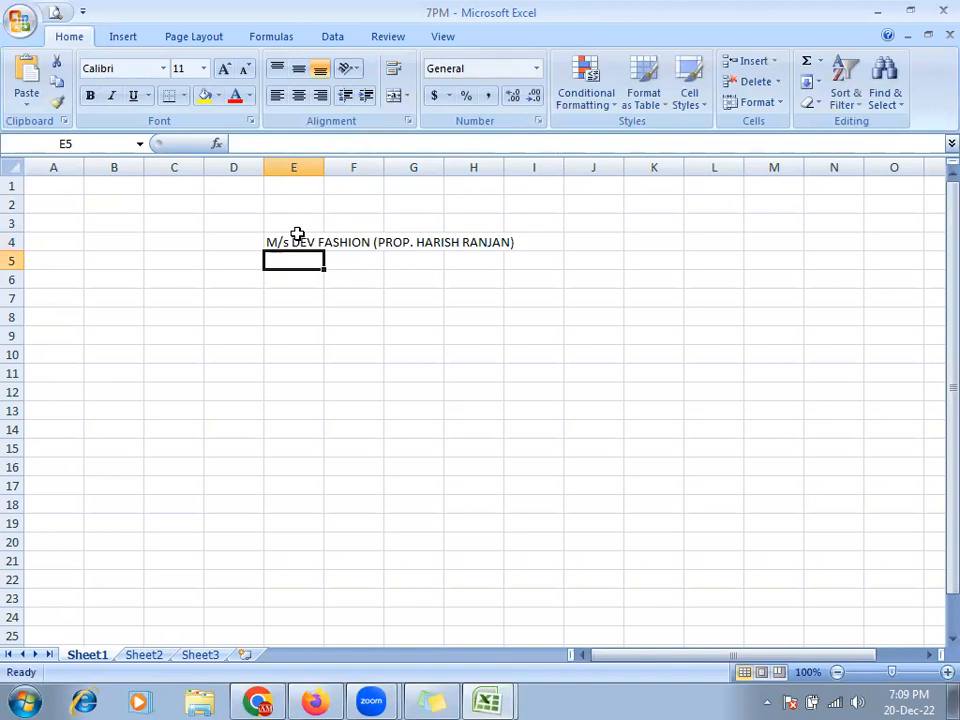
text(DE)
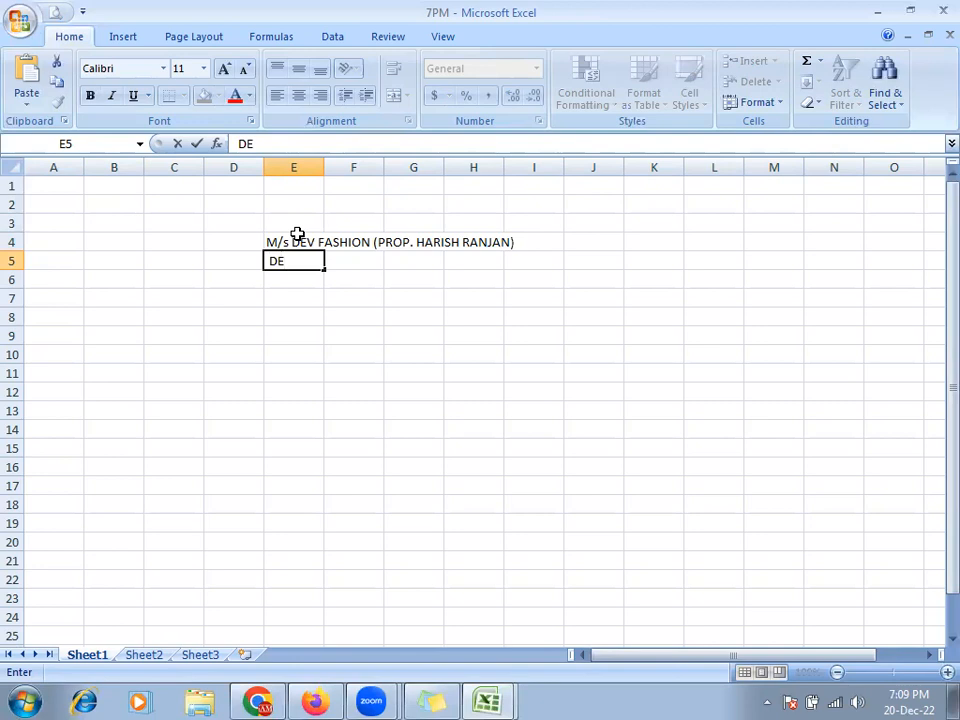
text(RPCIATION CHAR)
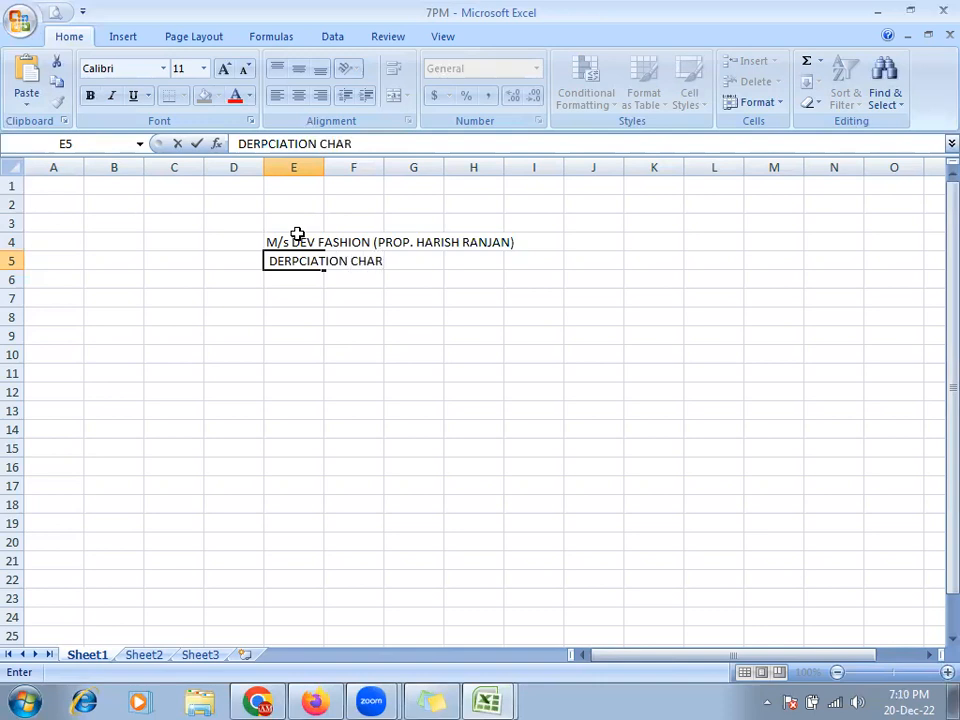
text(T)
click(323, 180)
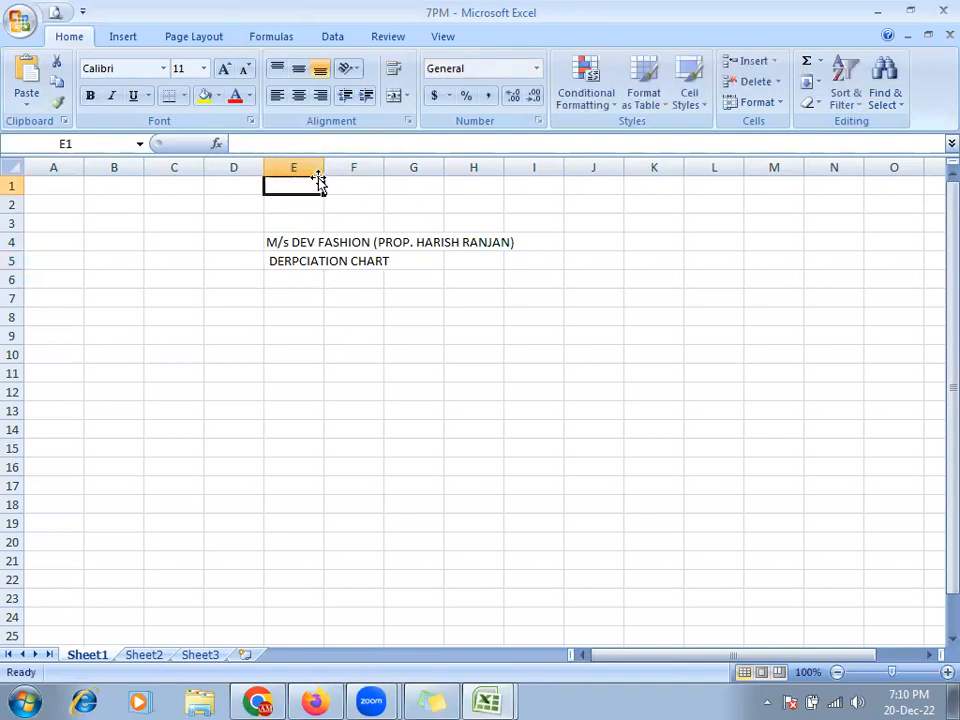
- Drag column E wider until the E4 firm name fits, cancelling the accidental cell-move prompt
drag(318, 172, 510, 191)
click(376, 242)
click(352, 298)
click(349, 256)
click(317, 241)
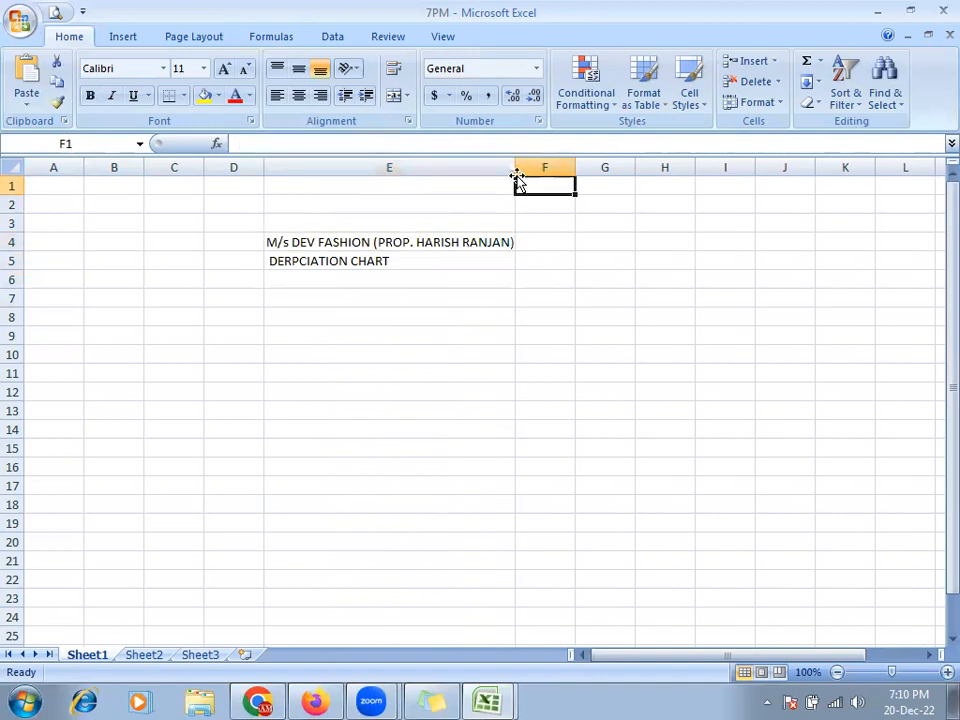
drag(515, 168, 430, 166)
click(347, 230)
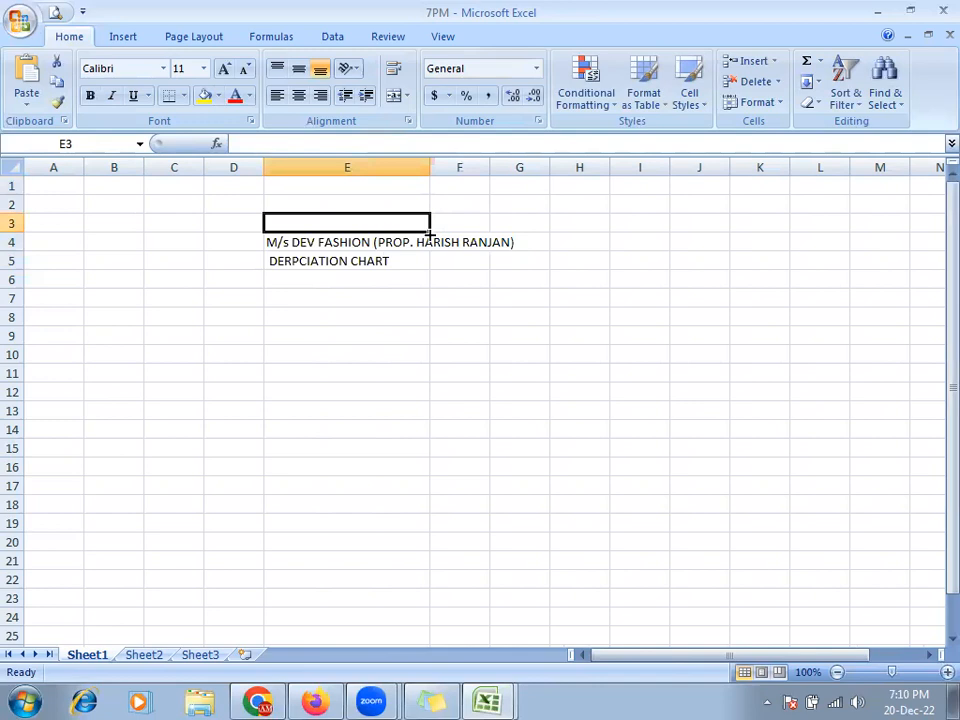
drag(403, 231, 400, 250)
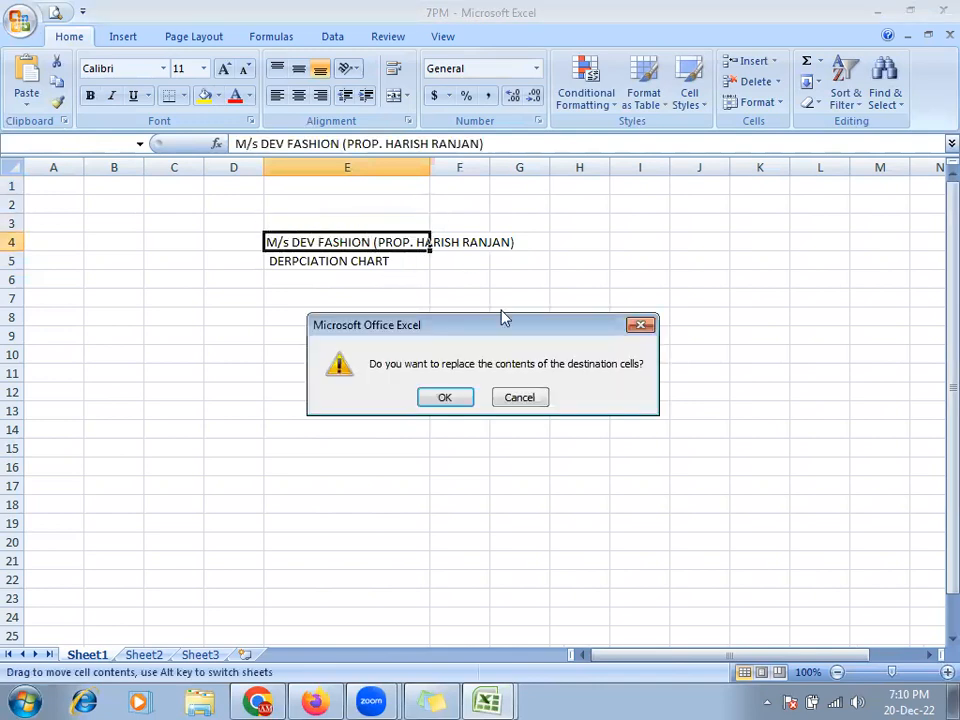
click(507, 397)
drag(430, 166, 526, 189)
click(283, 241)
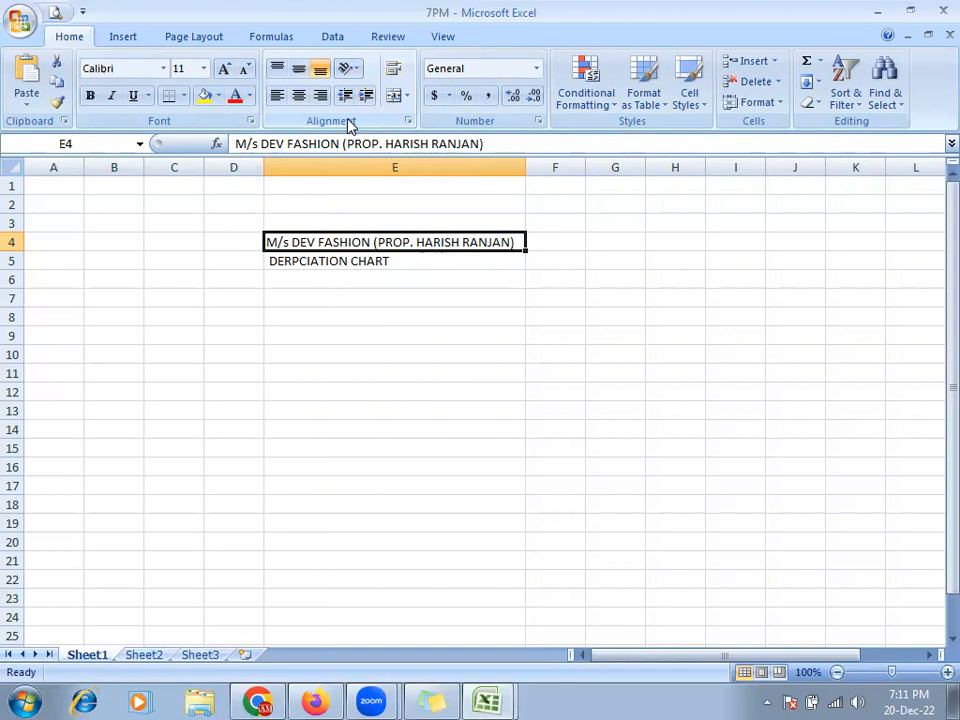
- Centre the firm name in E4 and DERPCIATION CHART in E5
click(393, 97)
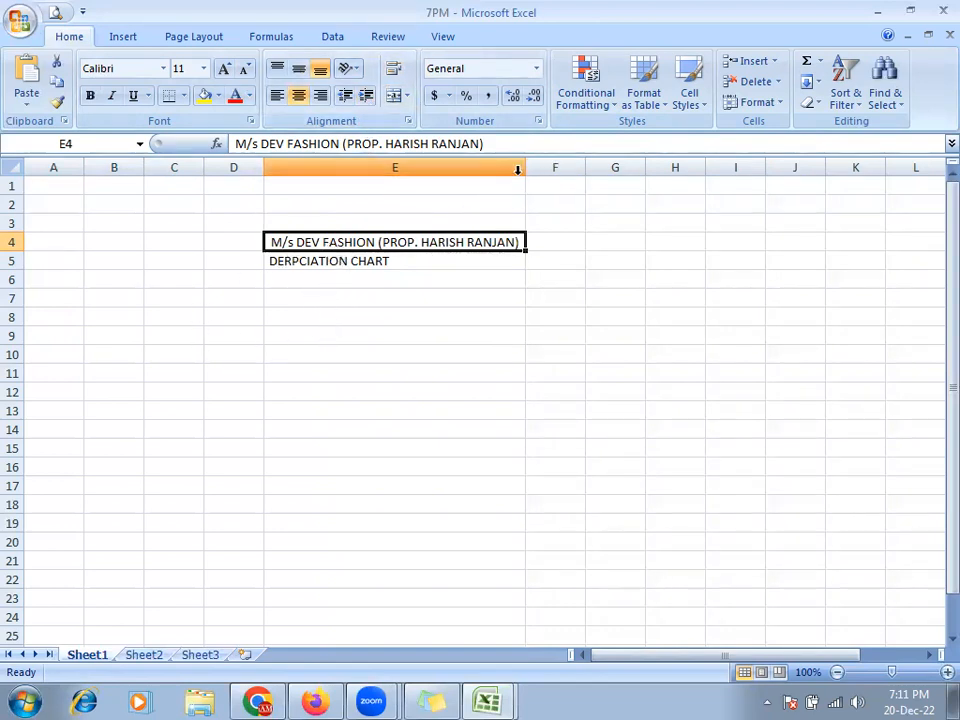
click(390, 264)
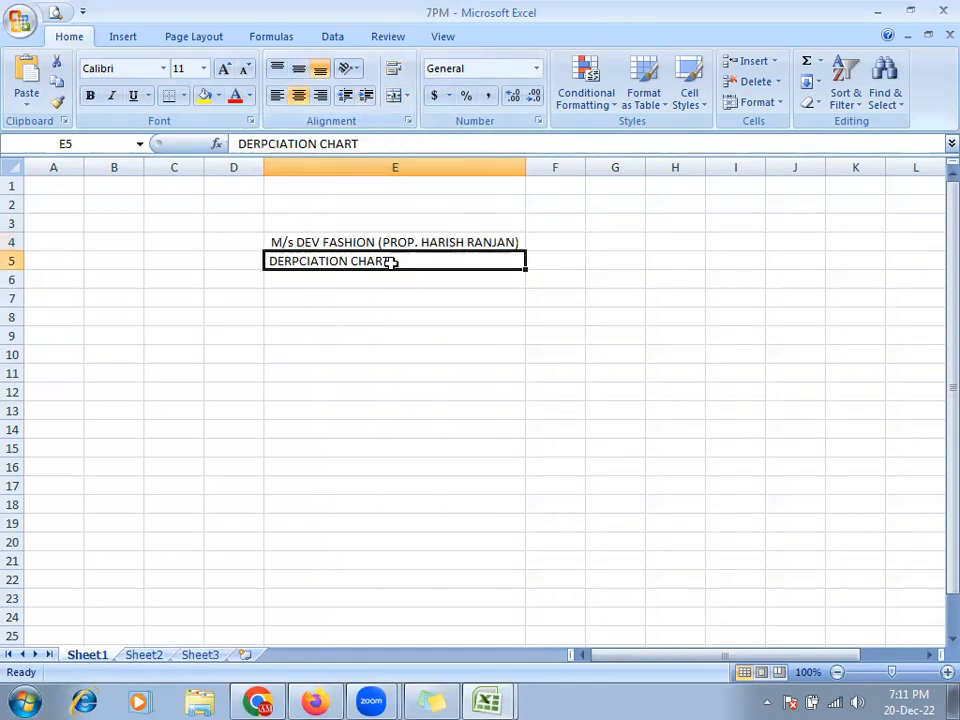
click(396, 98)
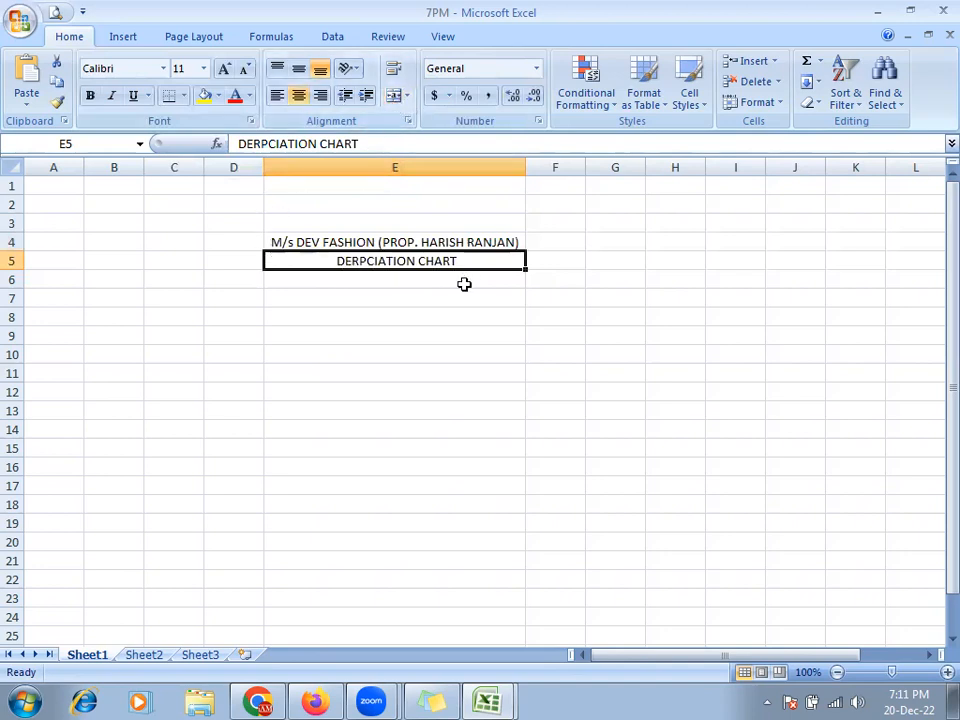
- Compare against the finished depreciation chart in the other workbook, briefly editing cell E6
key(alt+Tab)
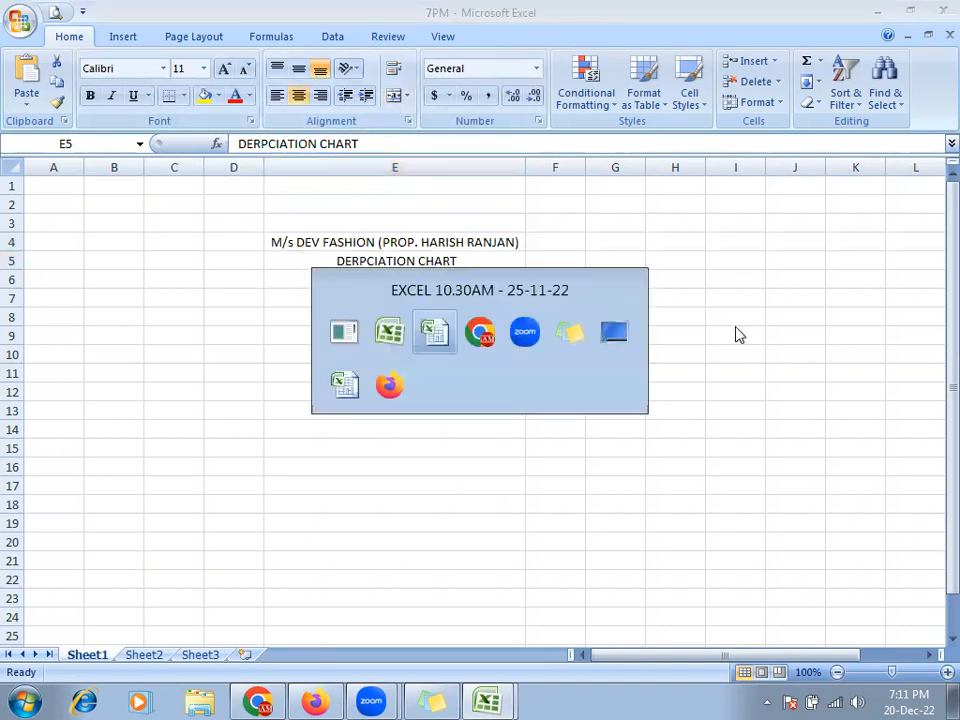
key(alt+Tab)
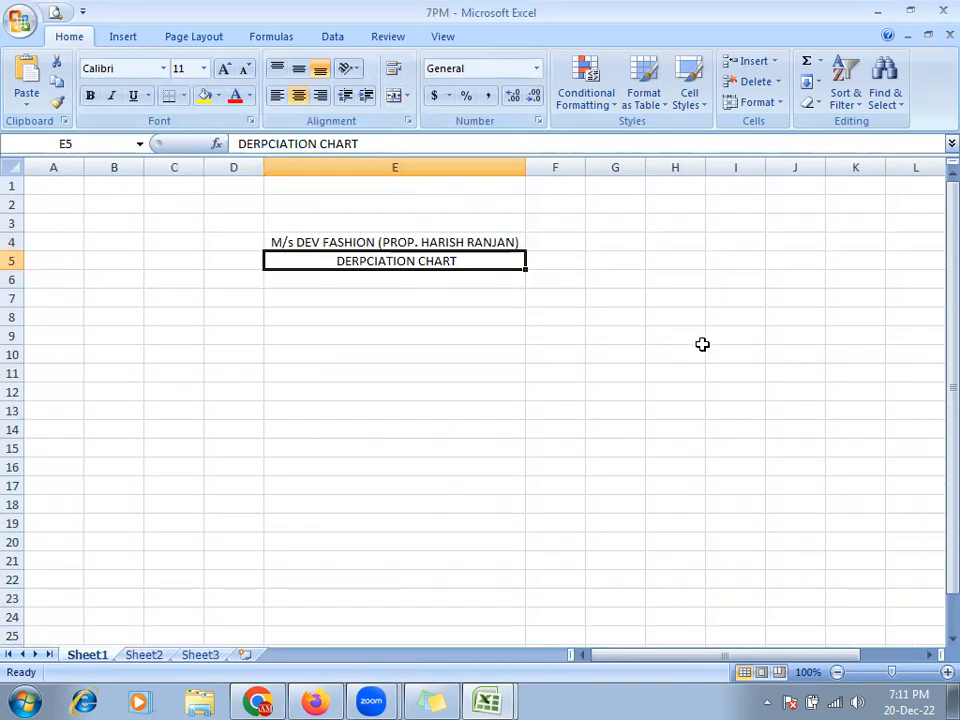
key(Down)
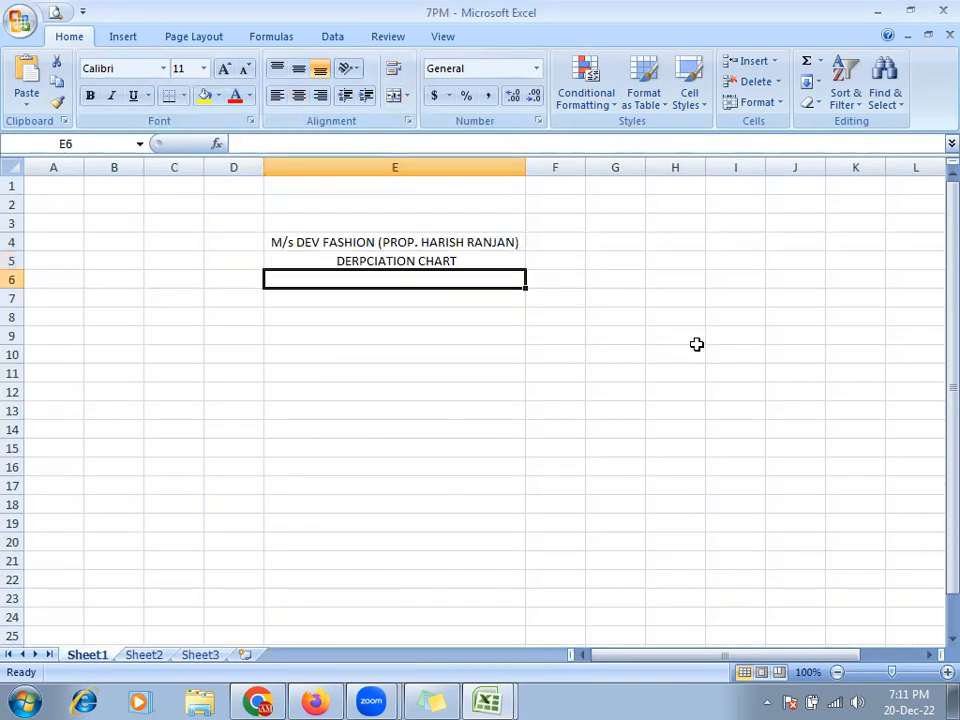
key(alt+Tab)
key(alt+Tab)
key(End)
key(alt)
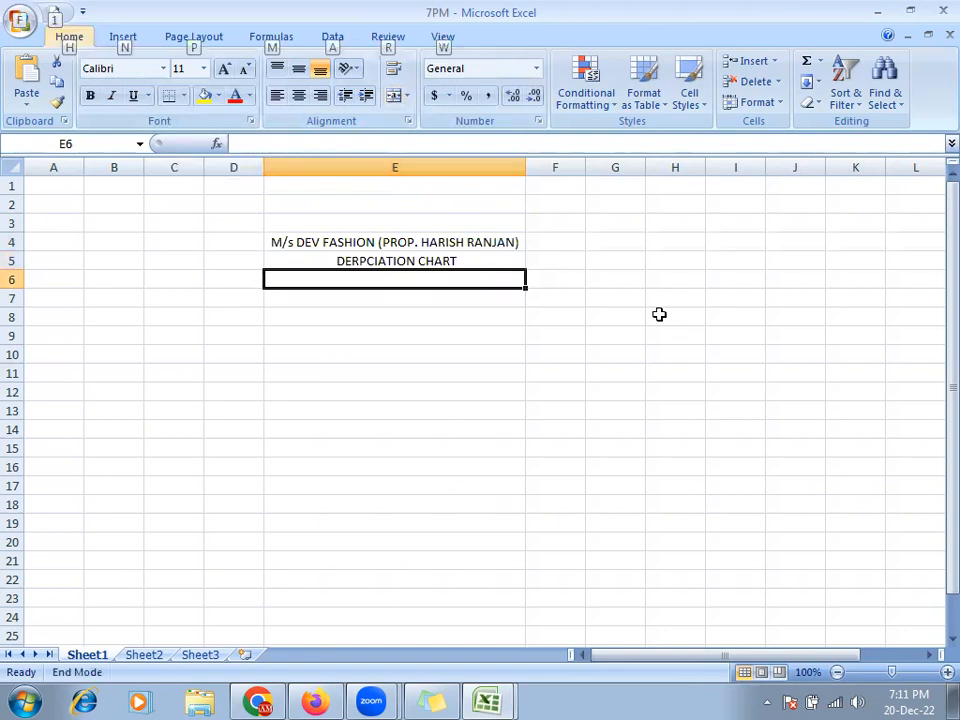
key(alt)
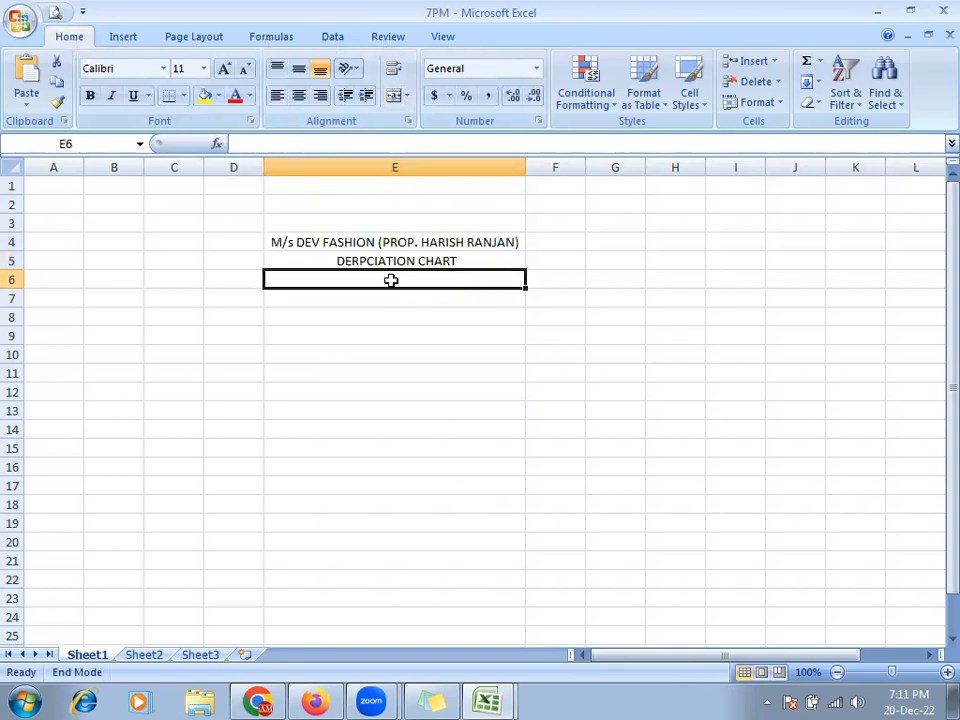
double_click(390, 280)
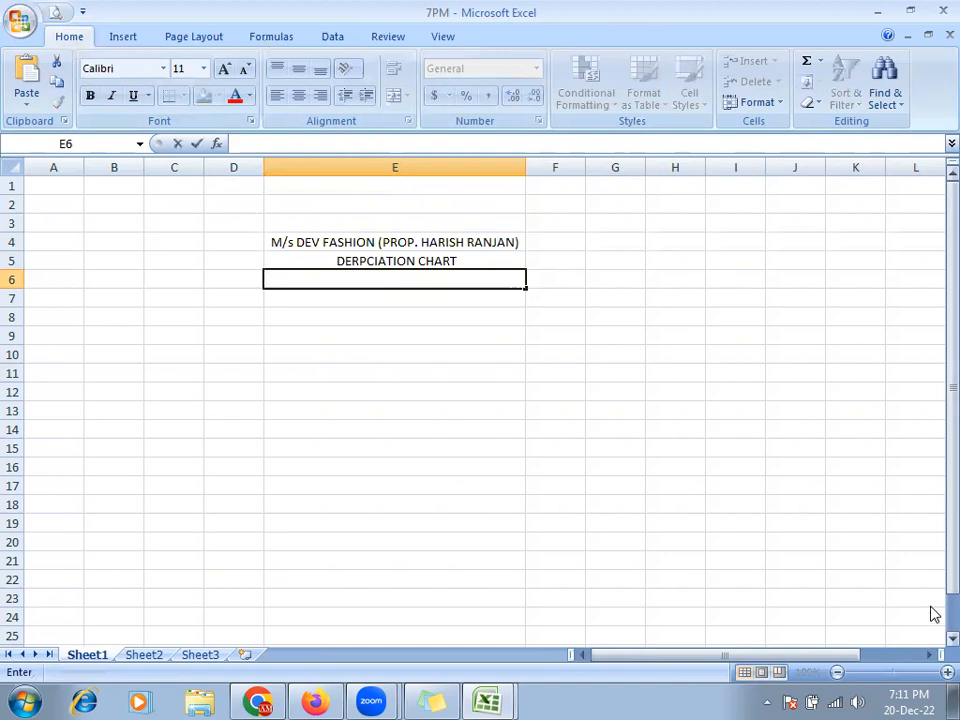
key(Escape)
key(End)
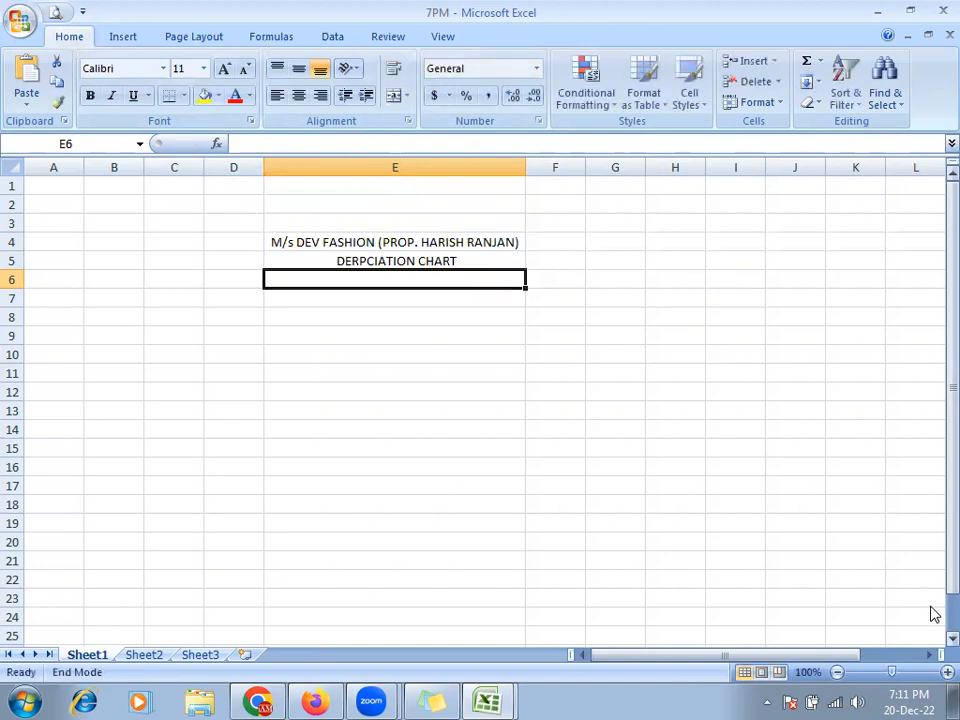
text(0)
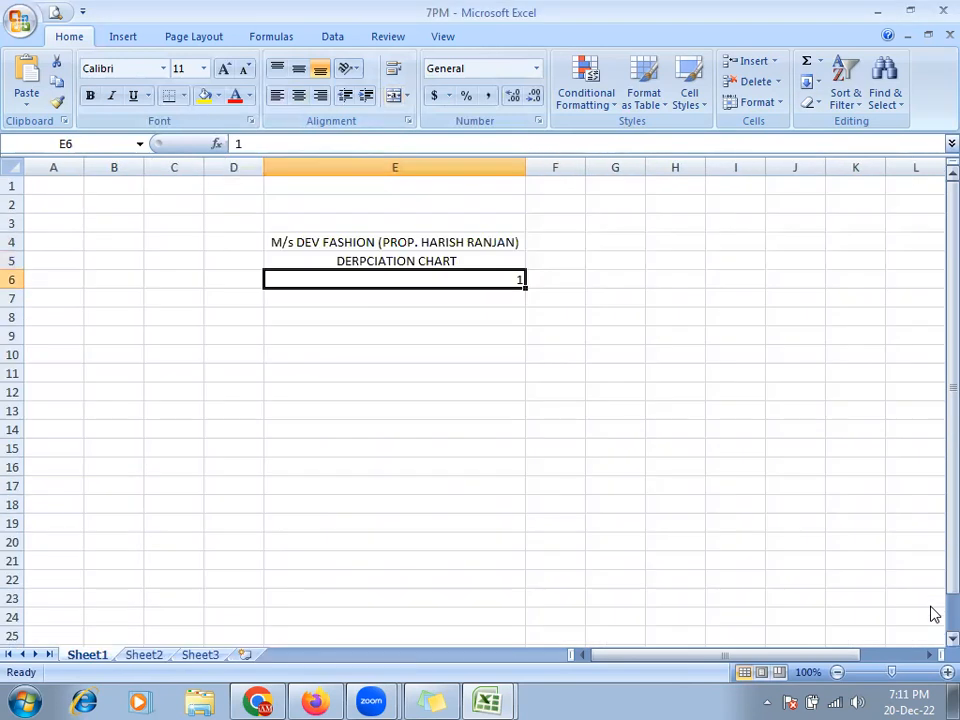
- Enter the period 01/04/2019 TO 31/03/2020 in cell E6, removing a stray digit first
text(04)
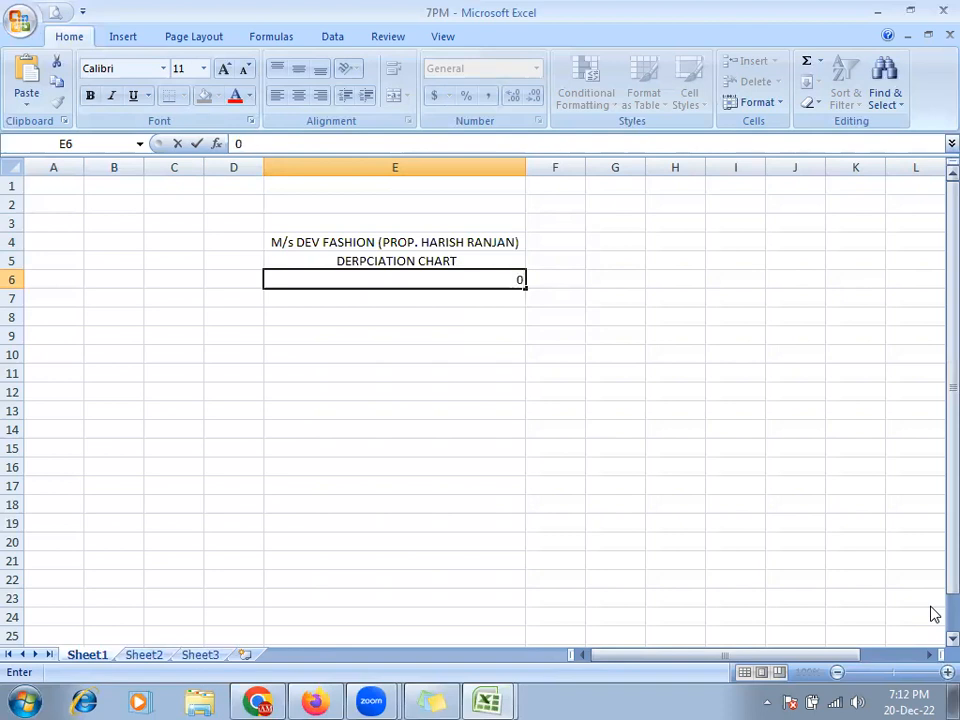
key(BackSpace)
click(273, 278)
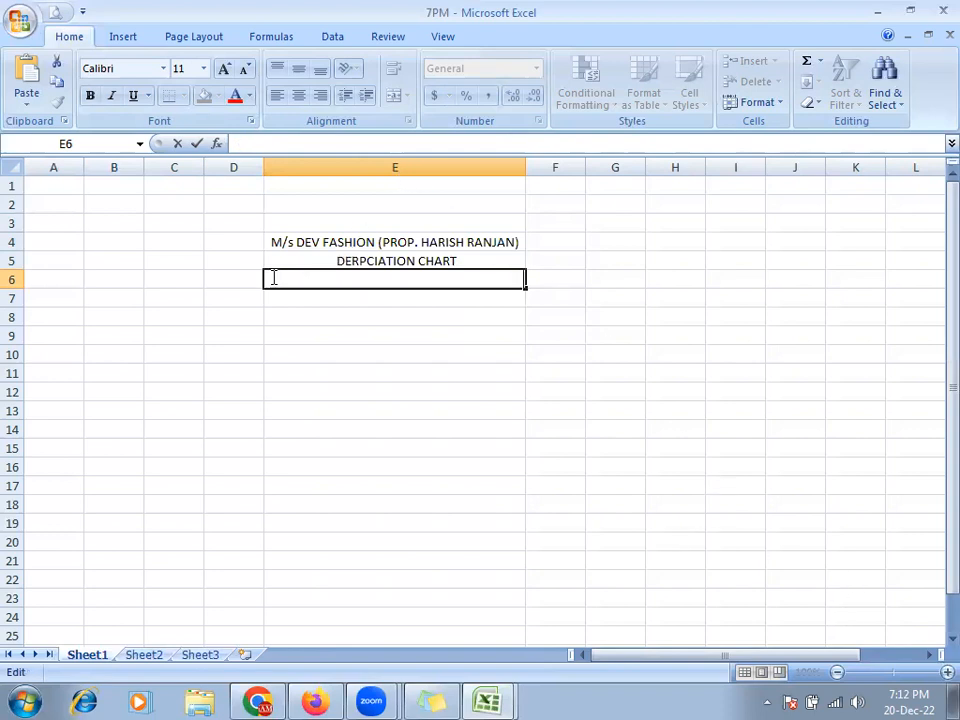
click(510, 335)
double_click(398, 276)
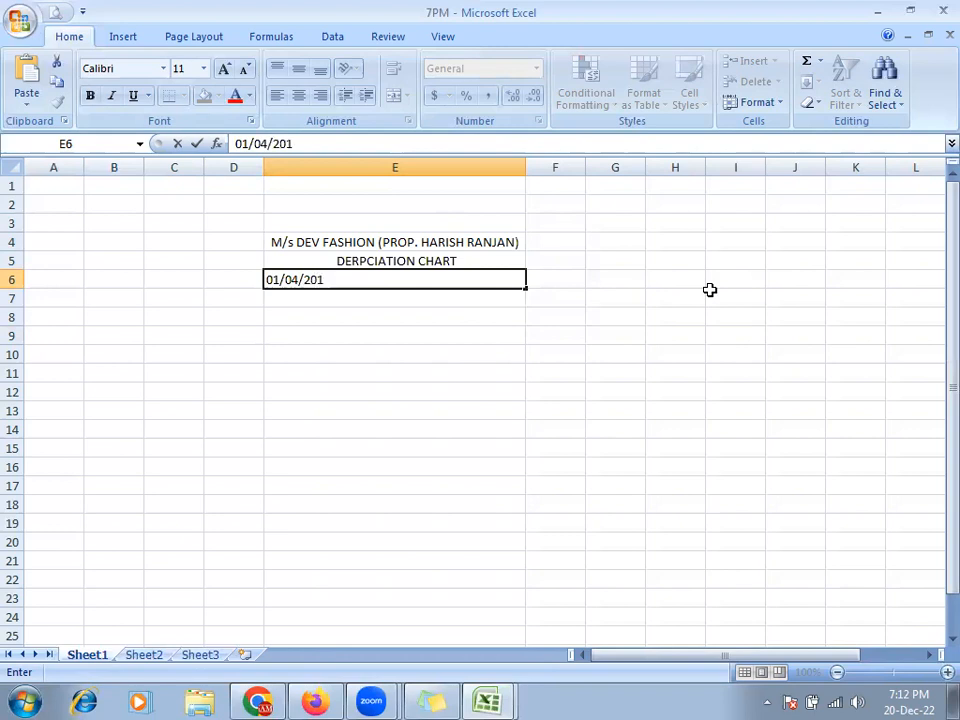
text(TO)
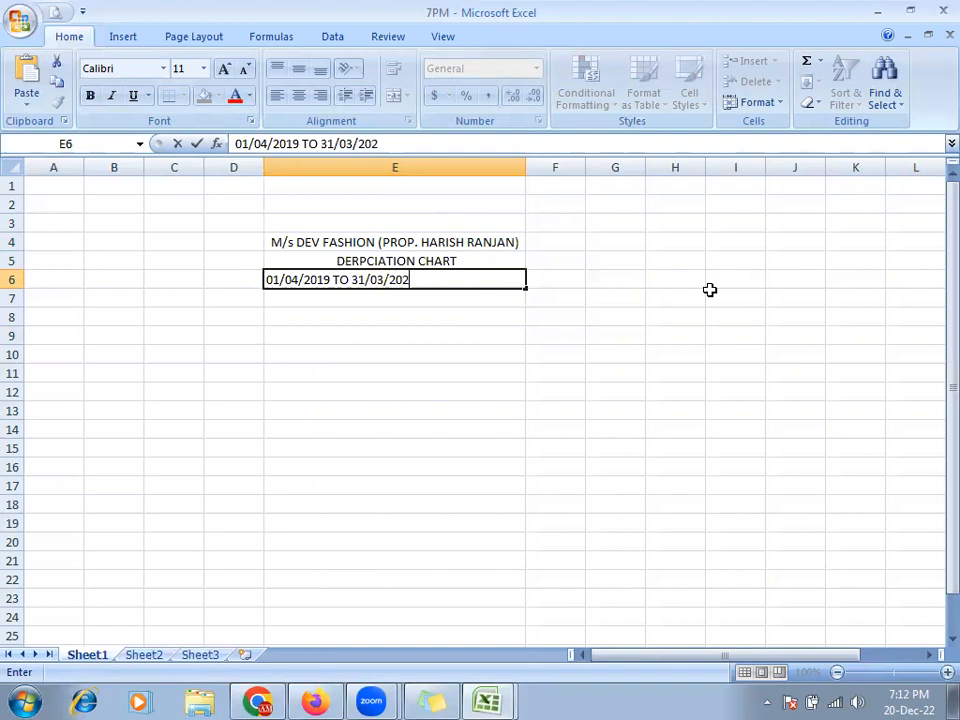
text(31/03/2020)
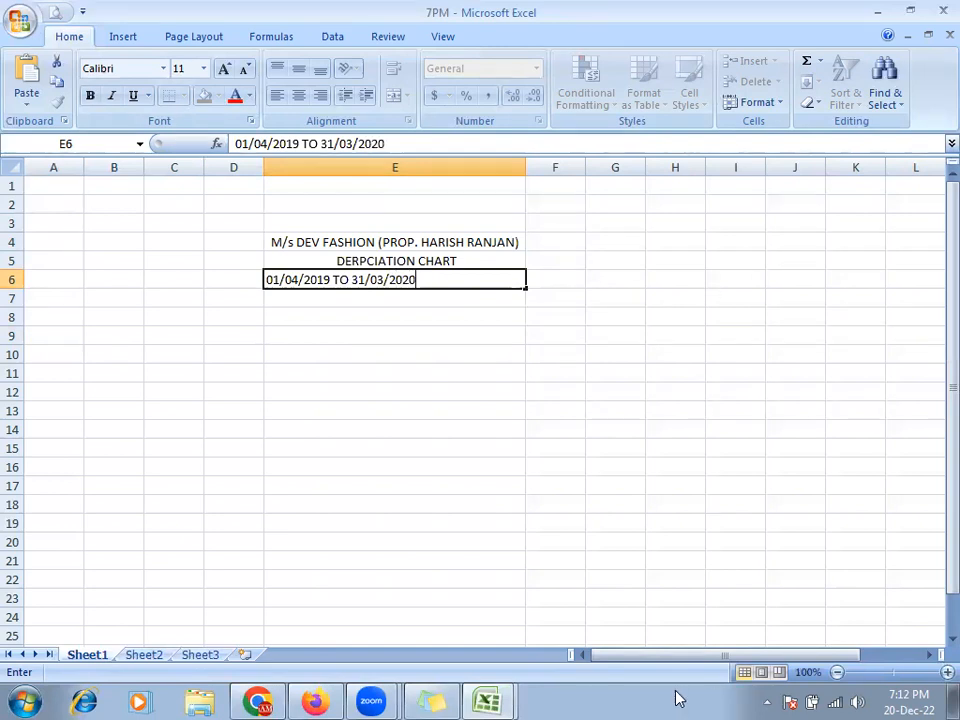
key(Return)
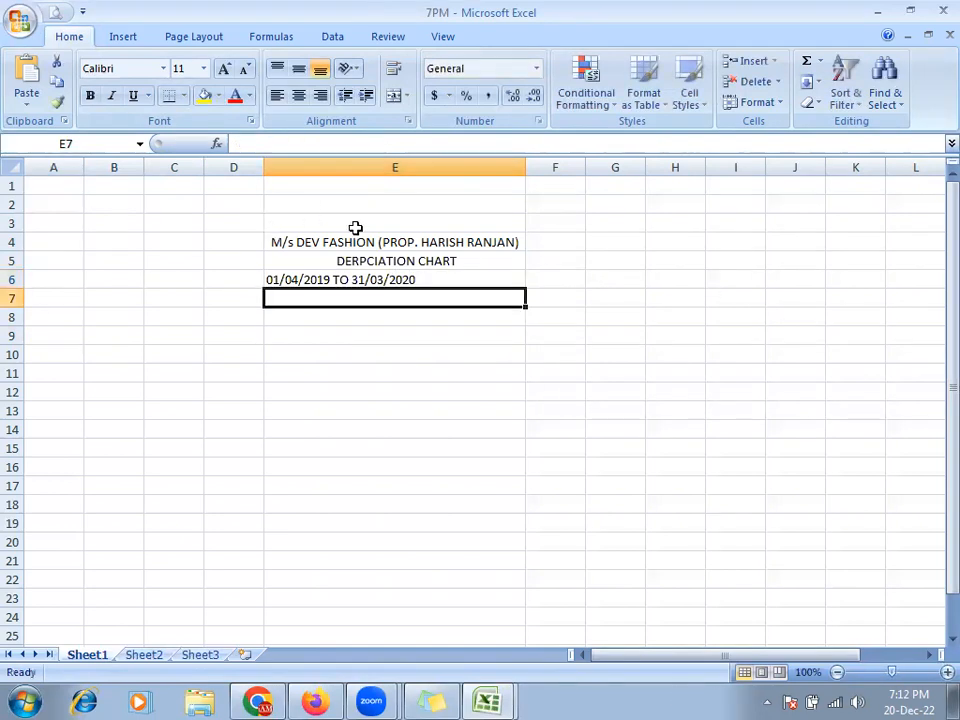
- Pad the E6 date line with leading spaces so it centres under DERPCIATION CHART
click(264, 279)
key(Home)
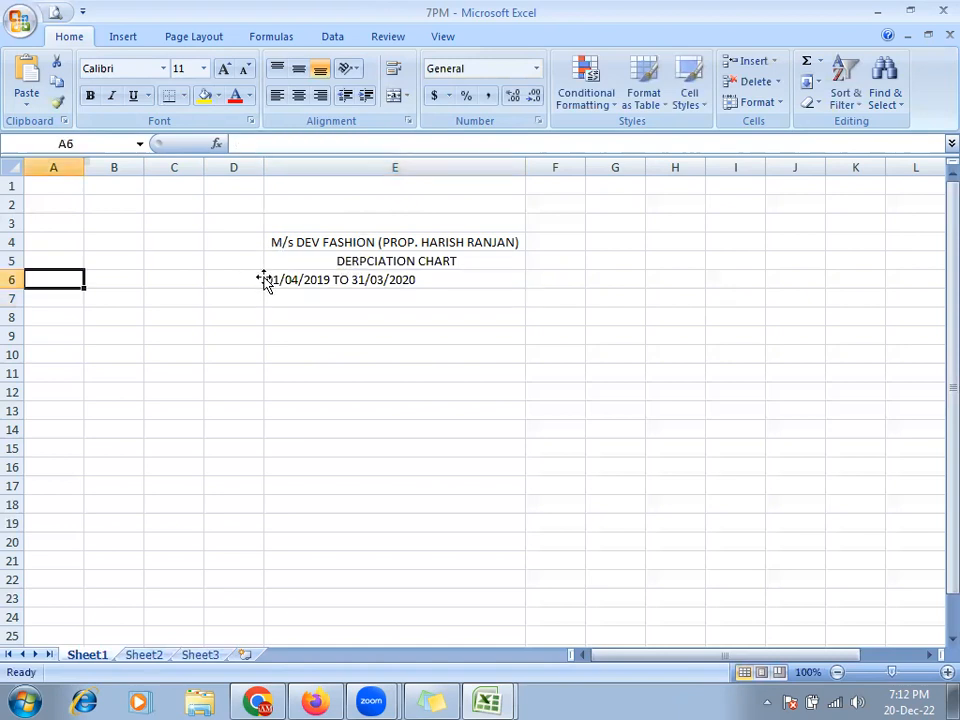
double_click(274, 280)
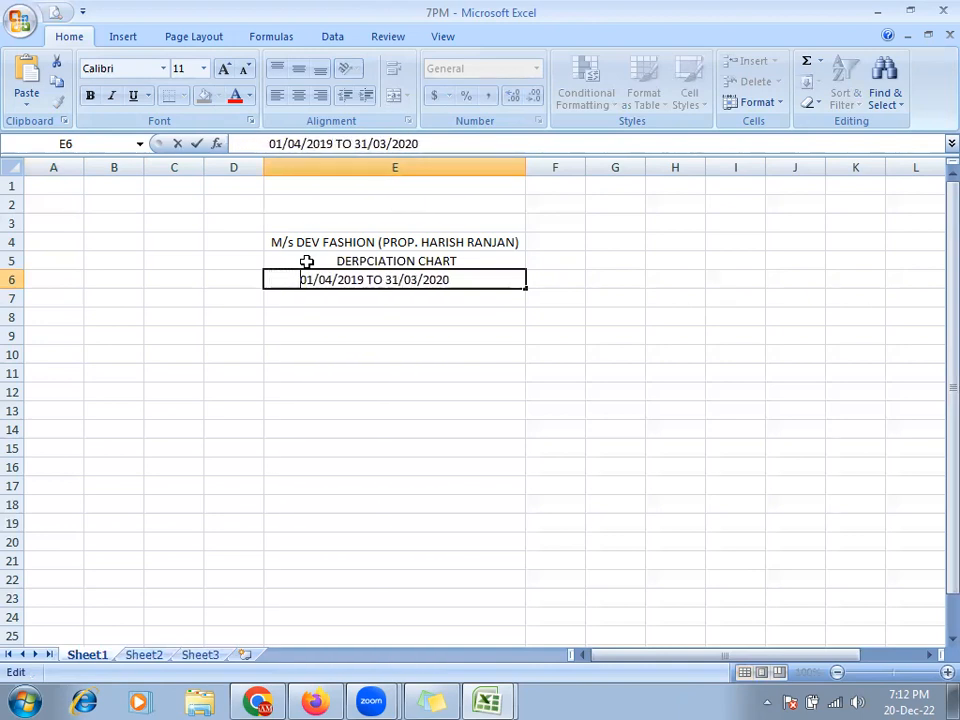
click(354, 315)
click(306, 296)
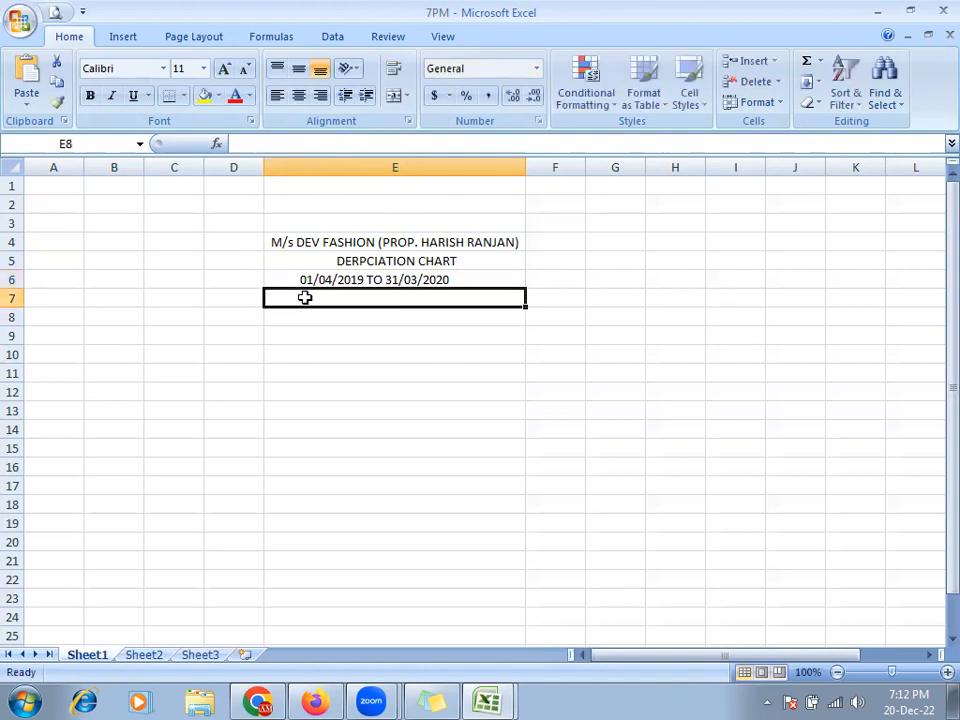
click(44, 282)
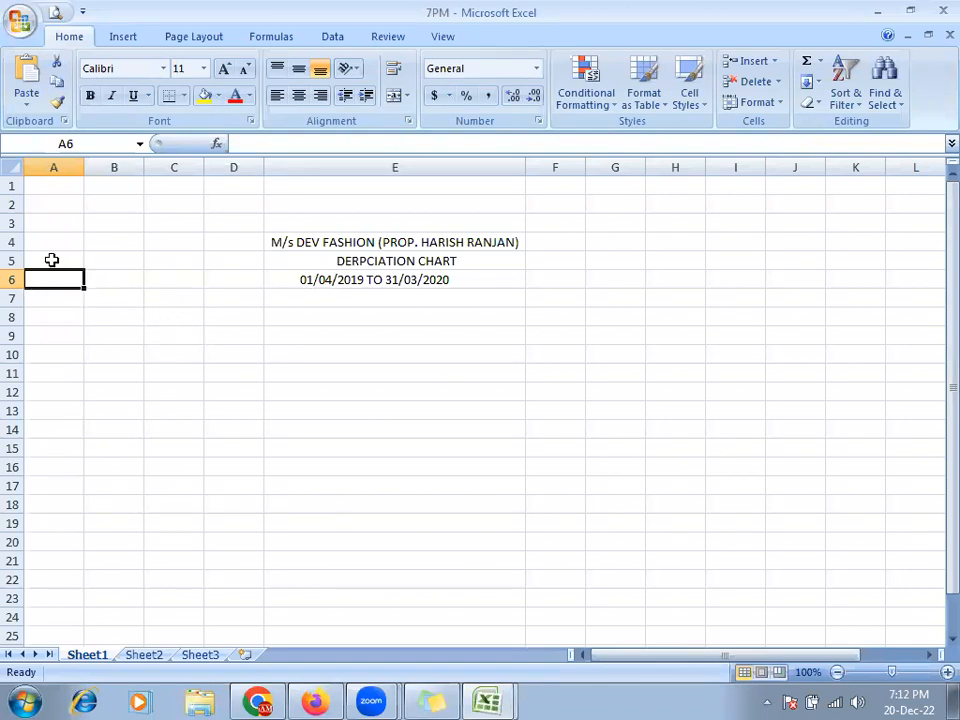
- Try a yellow fill on A6:G12 and E2, then undo it with Ctrl+Z
drag(48, 282, 635, 396)
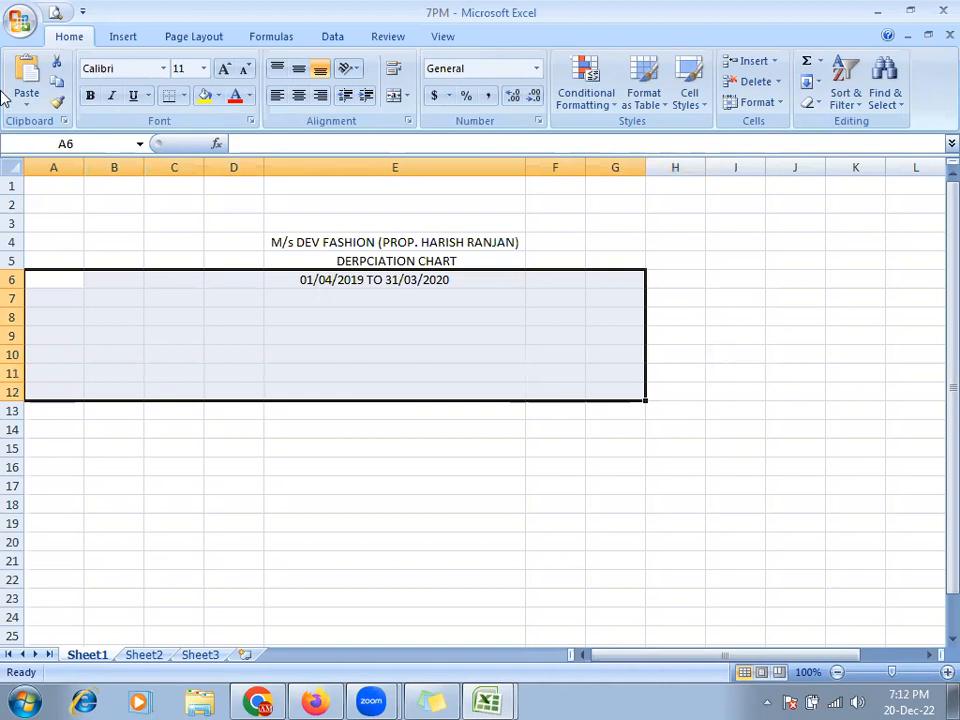
click(205, 97)
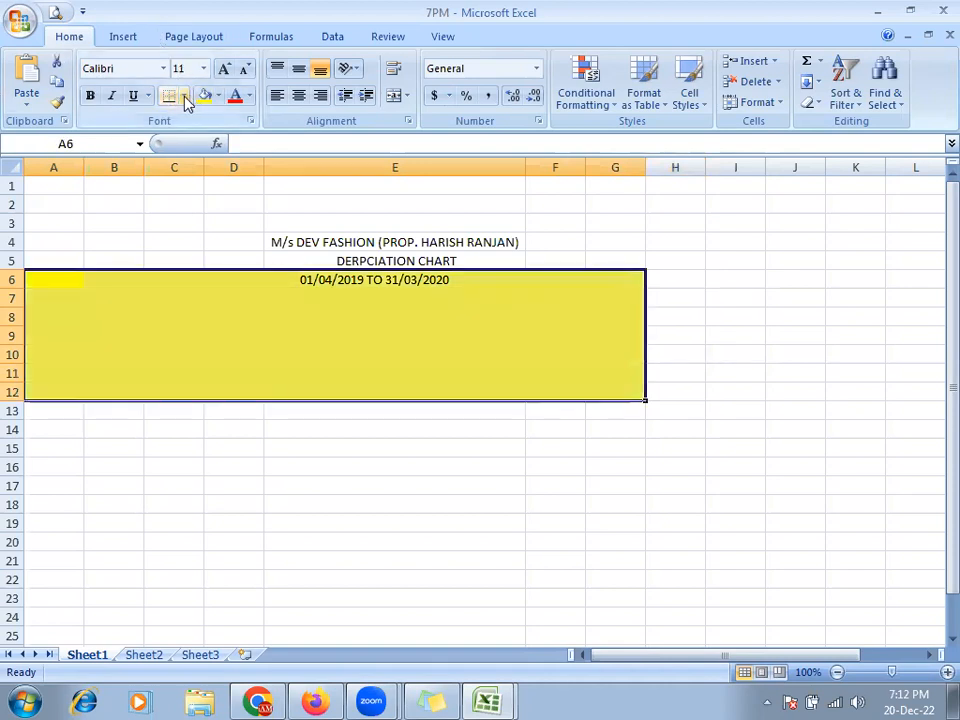
click(184, 96)
click(345, 204)
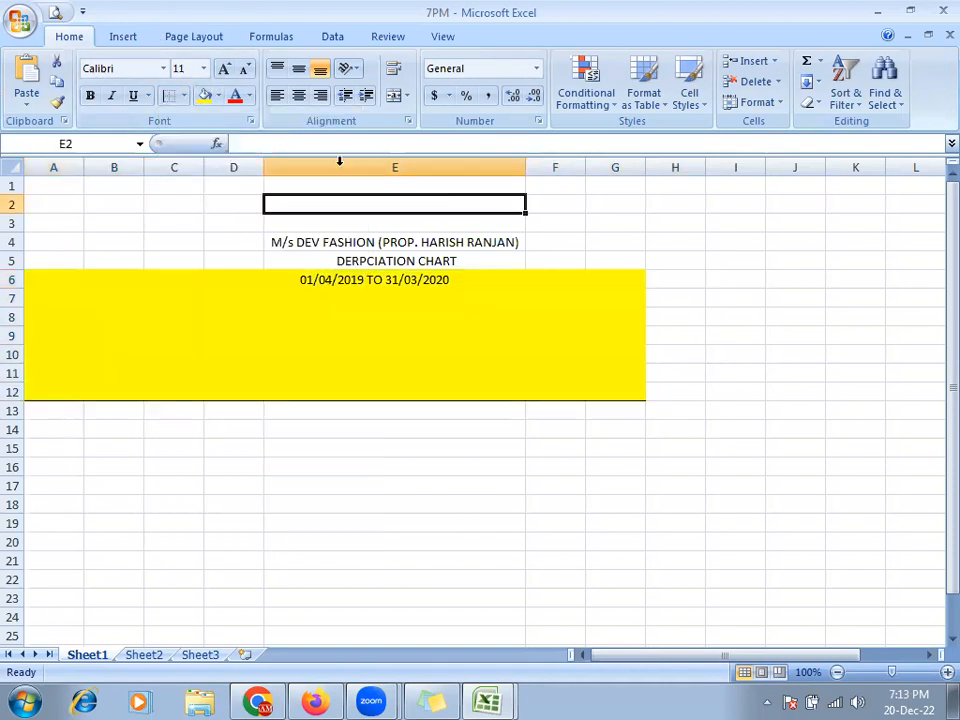
click(204, 98)
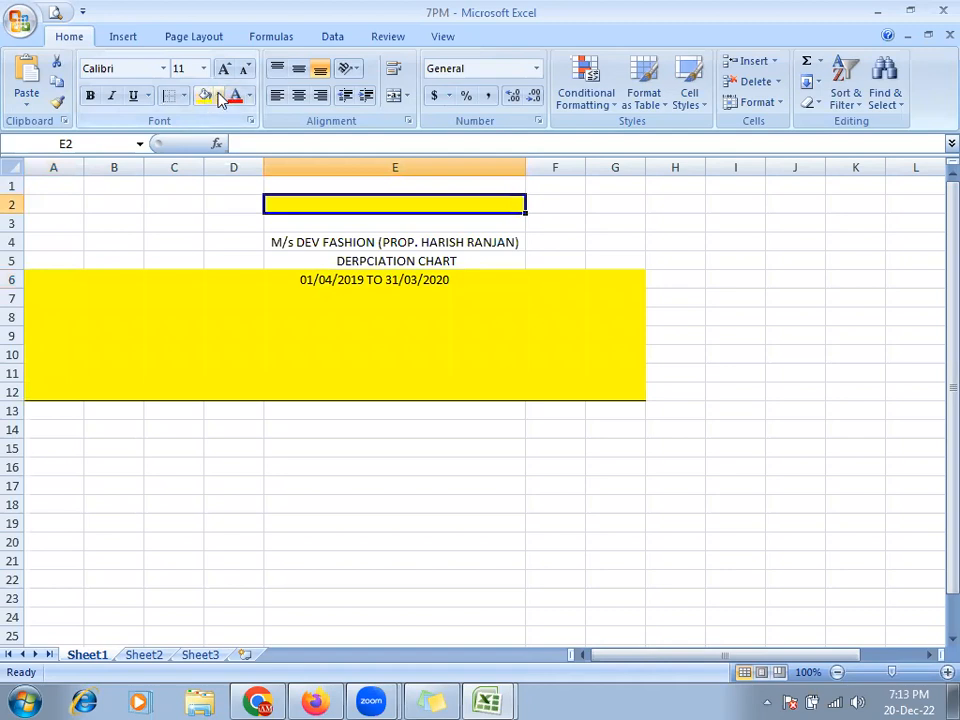
click(218, 96)
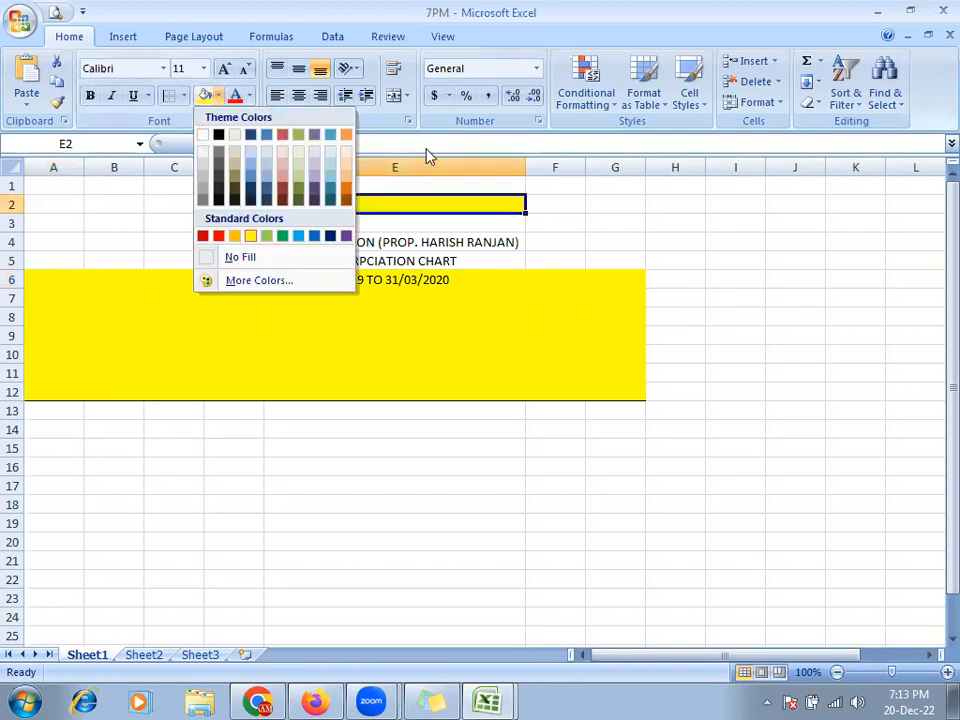
click(503, 236)
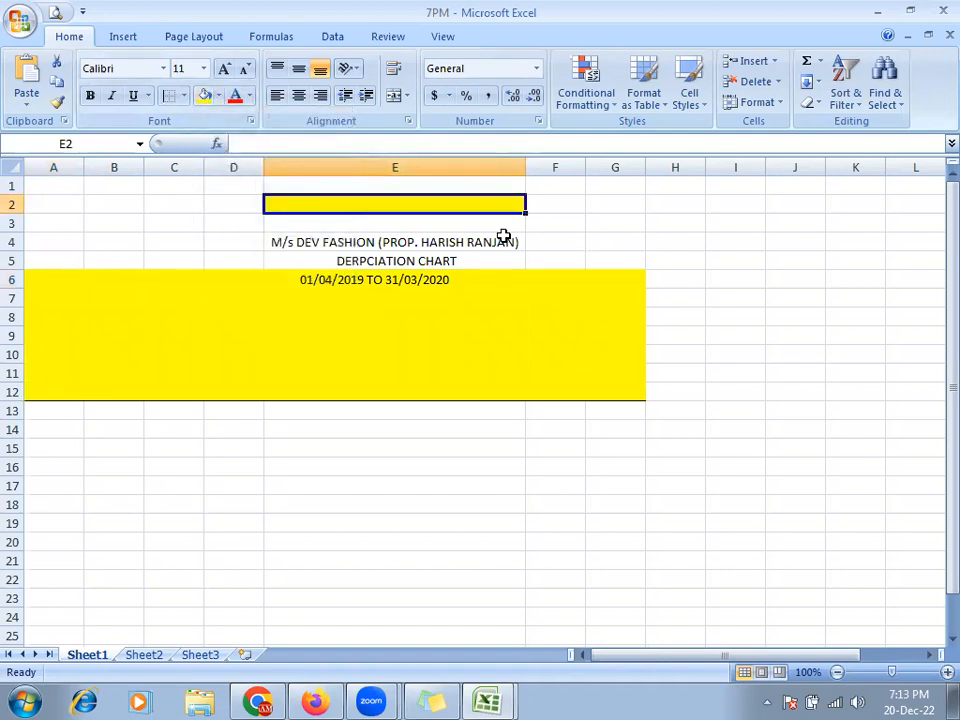
key(ctrl+z)
key(ctrl+z)
key(ctrl+z)
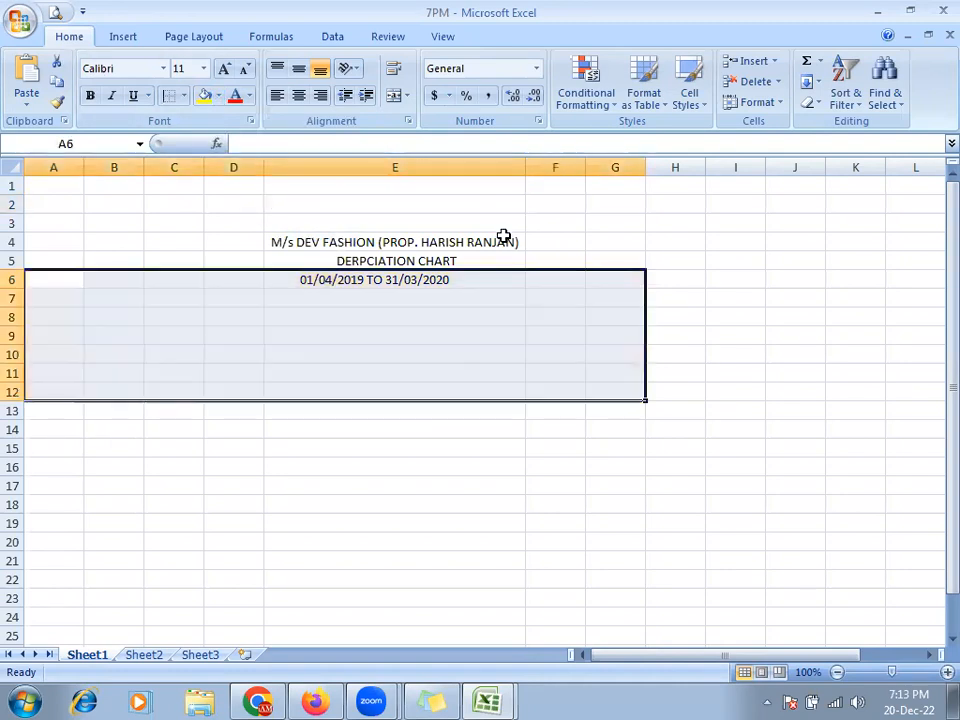
click(183, 96)
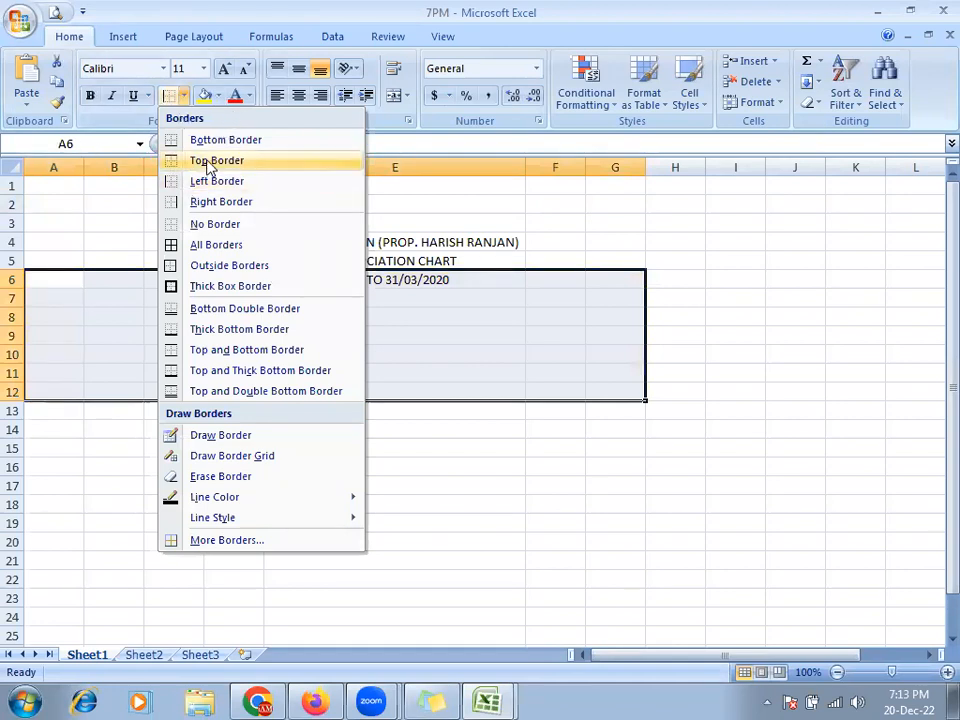
- Apply All Borders to A6:G12 and enlarge row 6 to about 32.25 points
click(215, 248)
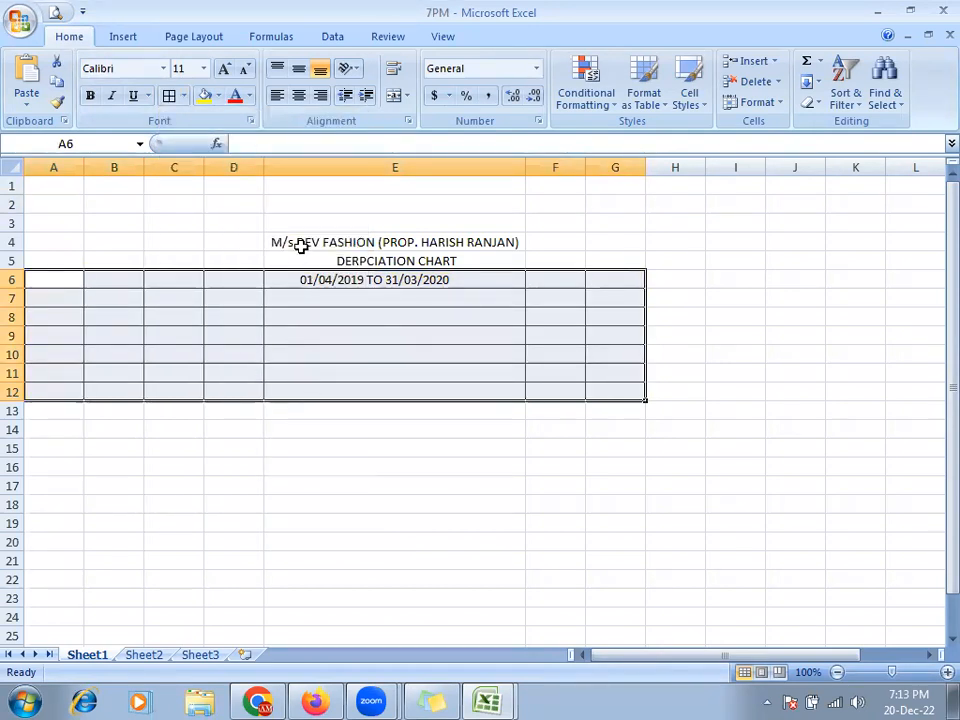
click(23, 284)
drag(20, 289, 21, 309)
- Type the headings ASSET, RATE and OP into cells A6, B6 and C6
click(62, 284)
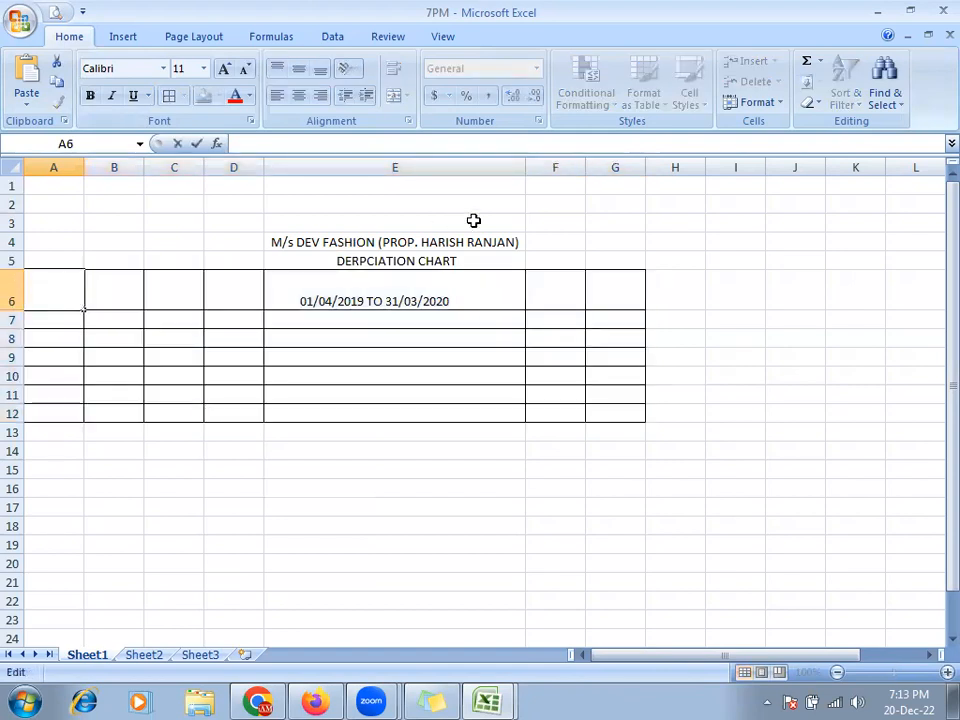
text(aSSET)
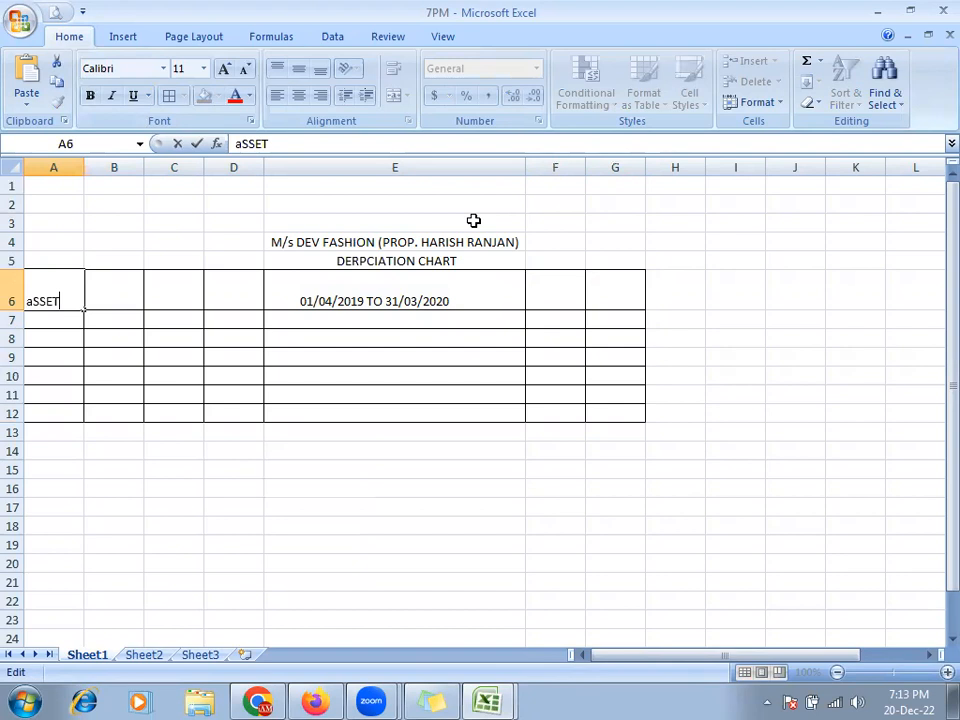
key(BackSpace)
key(BackSpace)
key(BackSpace)
key(BackSpace)
key(BackSpace)
text(ASSET)
key(Tab)
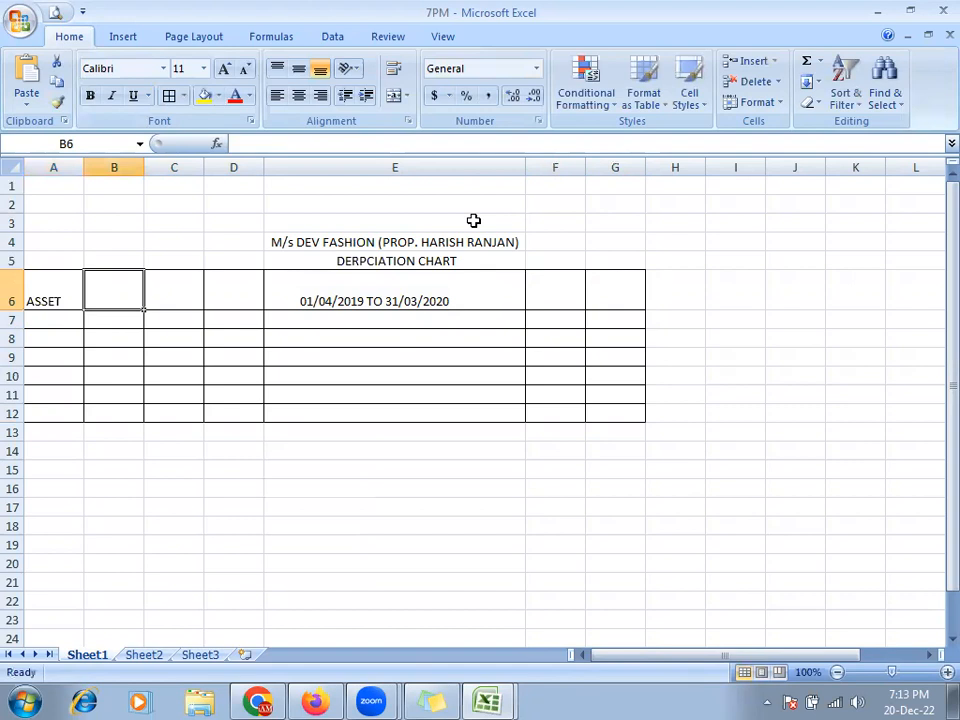
text(RATE)
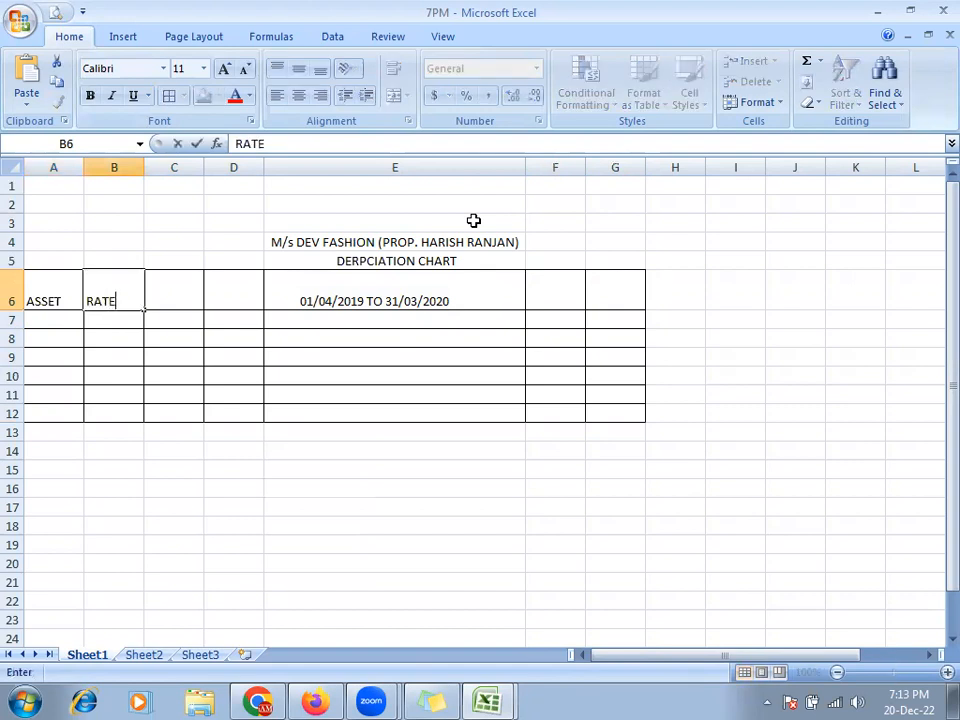
key(Tab)
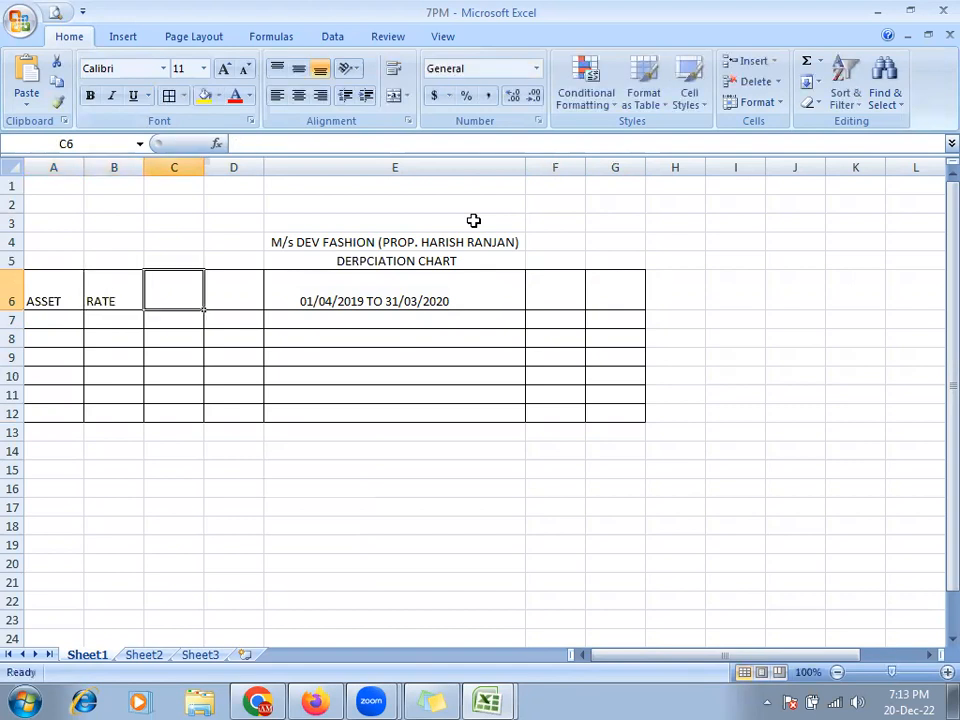
text(OP)
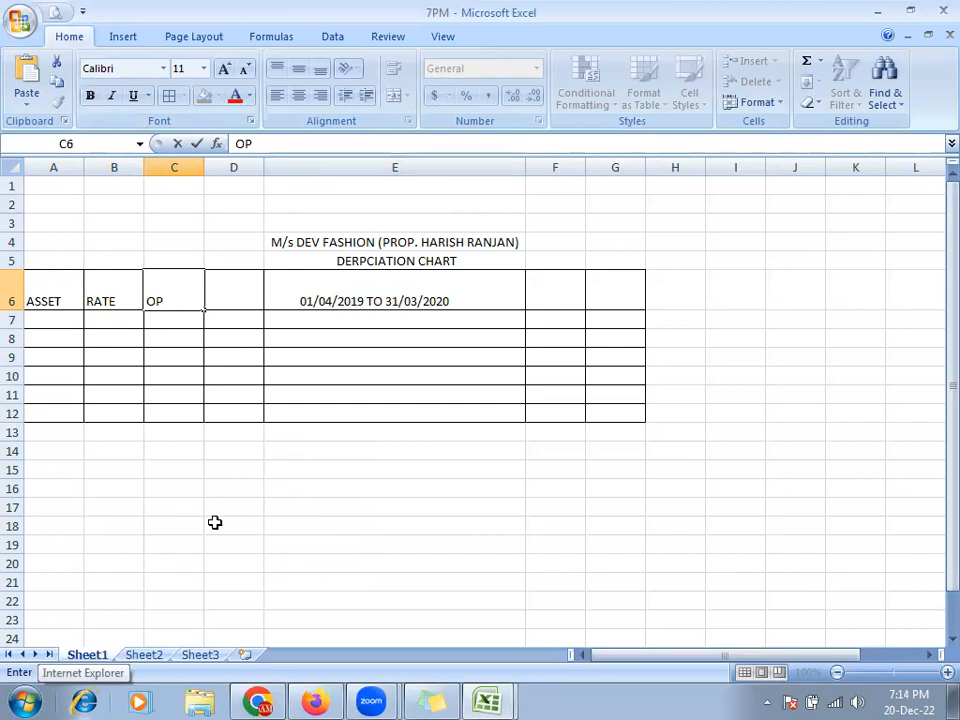
click(234, 487)
key(alt+Tab)
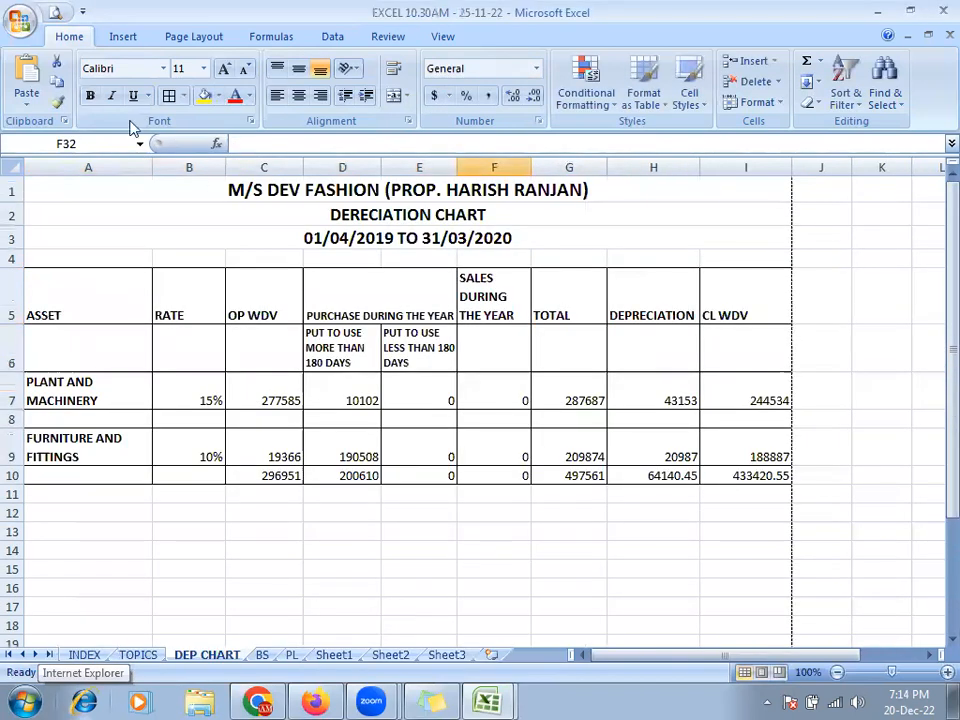
click(55, 12)
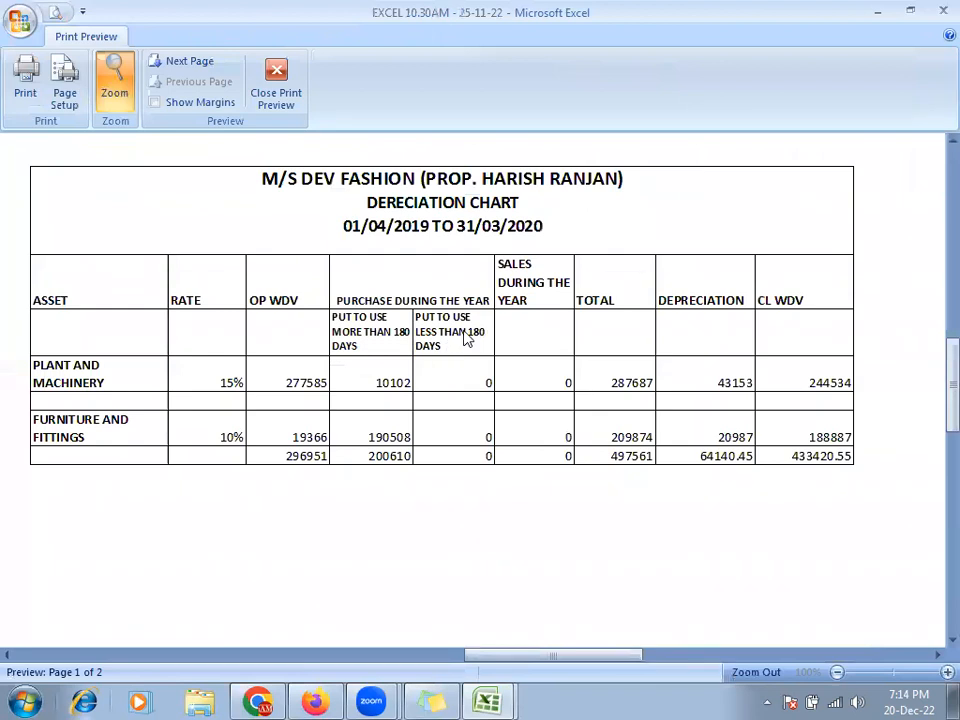
click(459, 228)
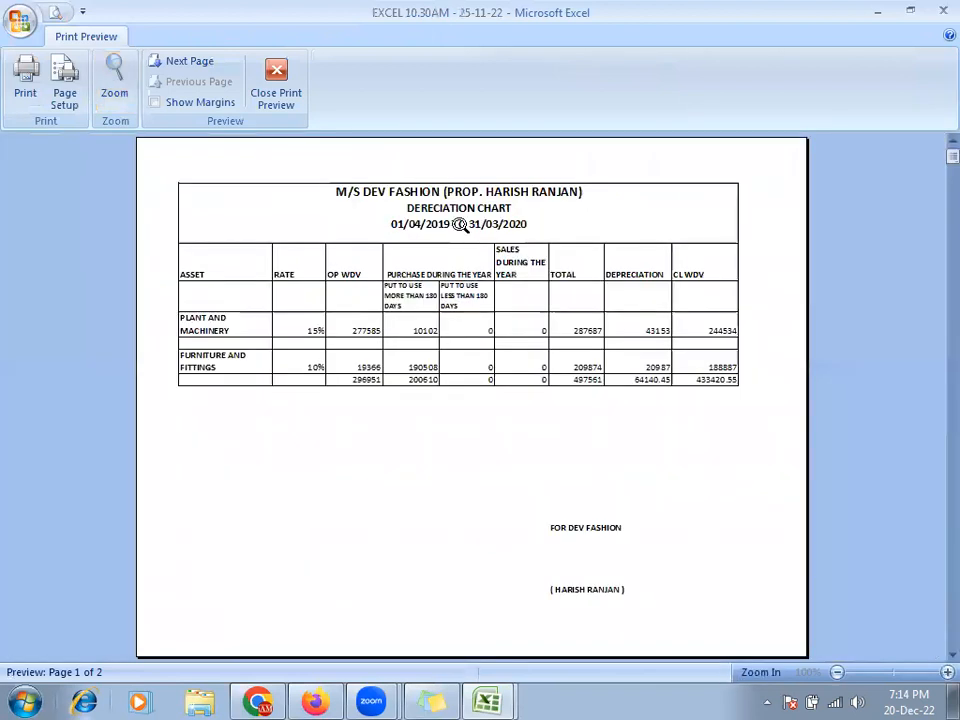
click(459, 224)
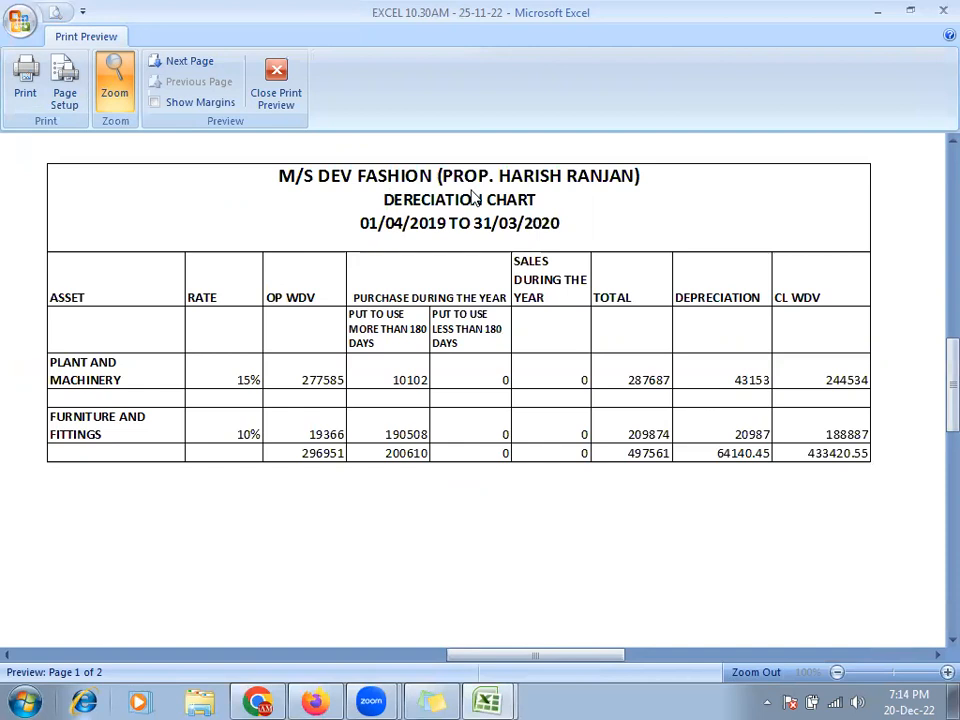
key(Escape)
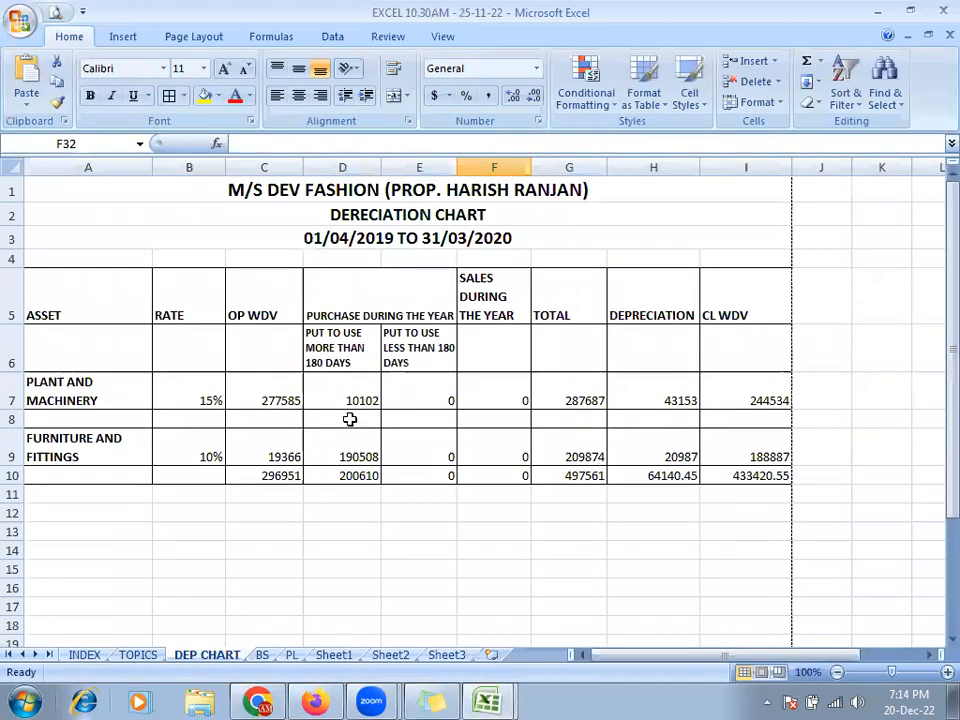
key(ctrl+Tab)
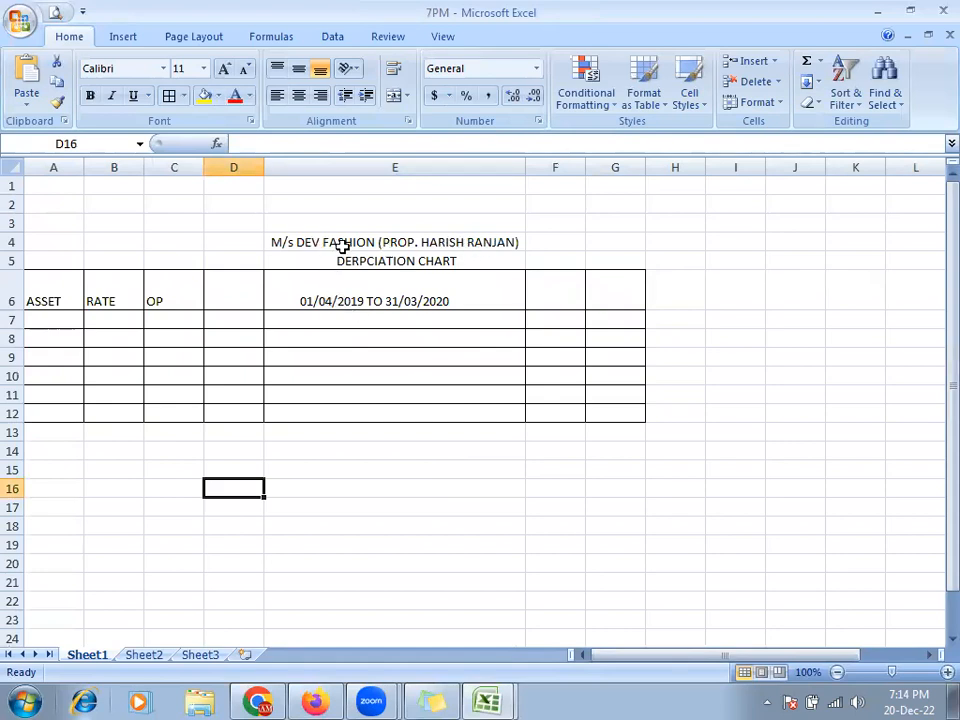
- Switch to Sheet2 and review the reference chart's Print Preview at full-page and zoomed views
click(150, 657)
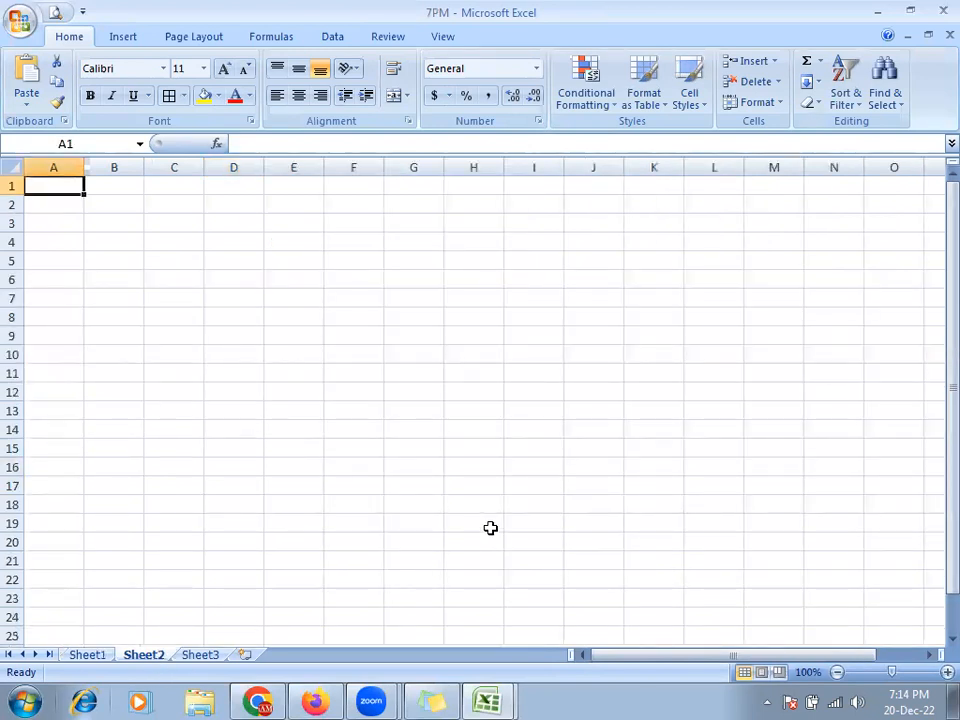
scroll(493, 515, up, 4)
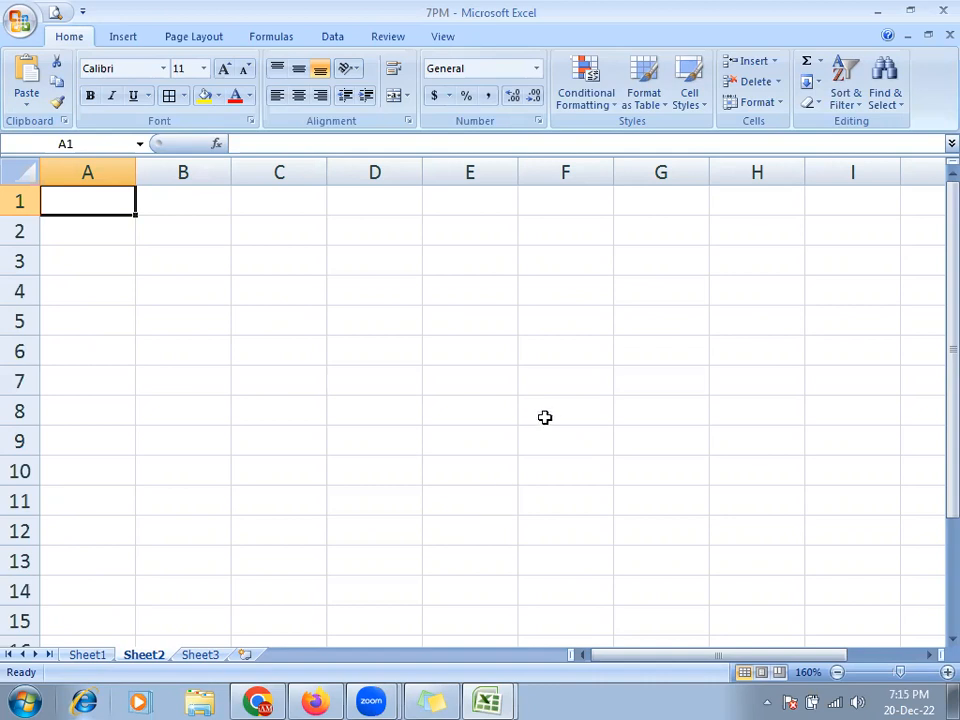
key(alt+Tab)
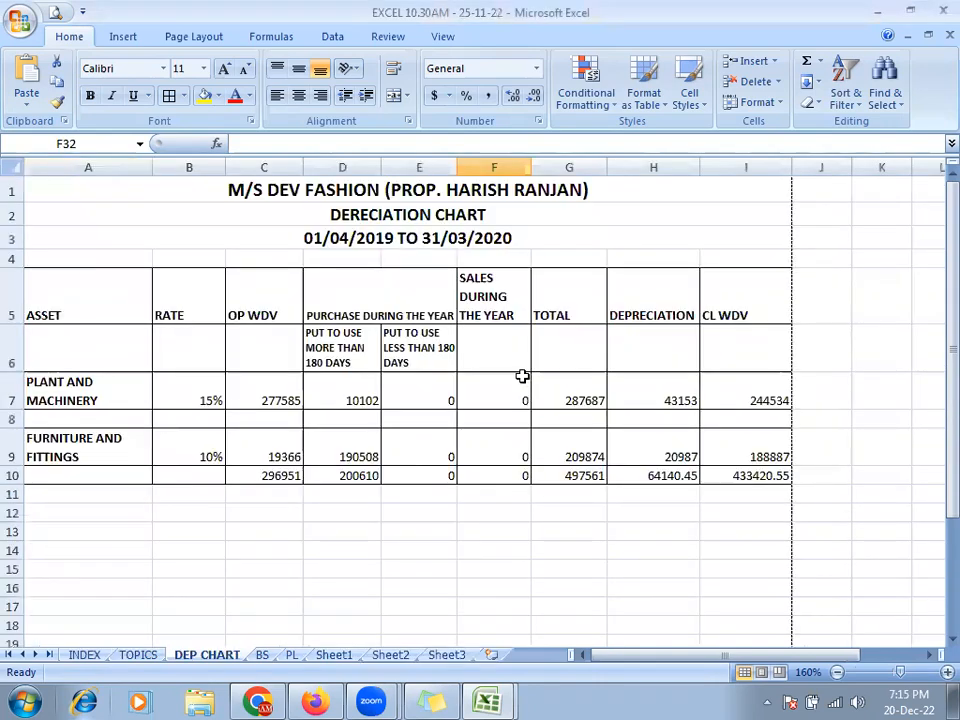
click(42, 9)
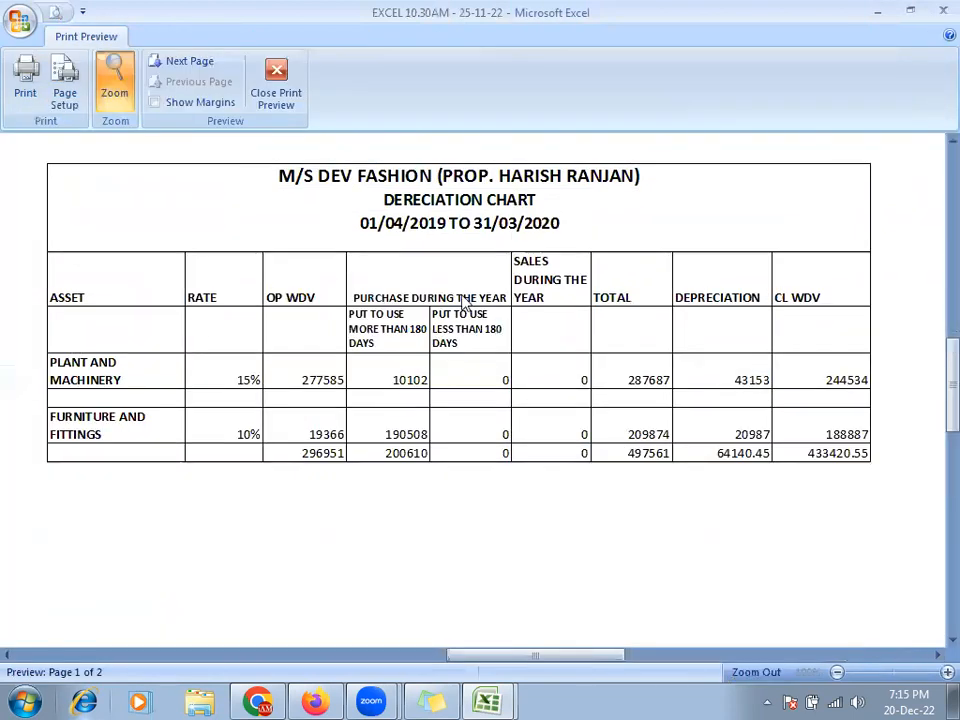
click(523, 268)
click(528, 268)
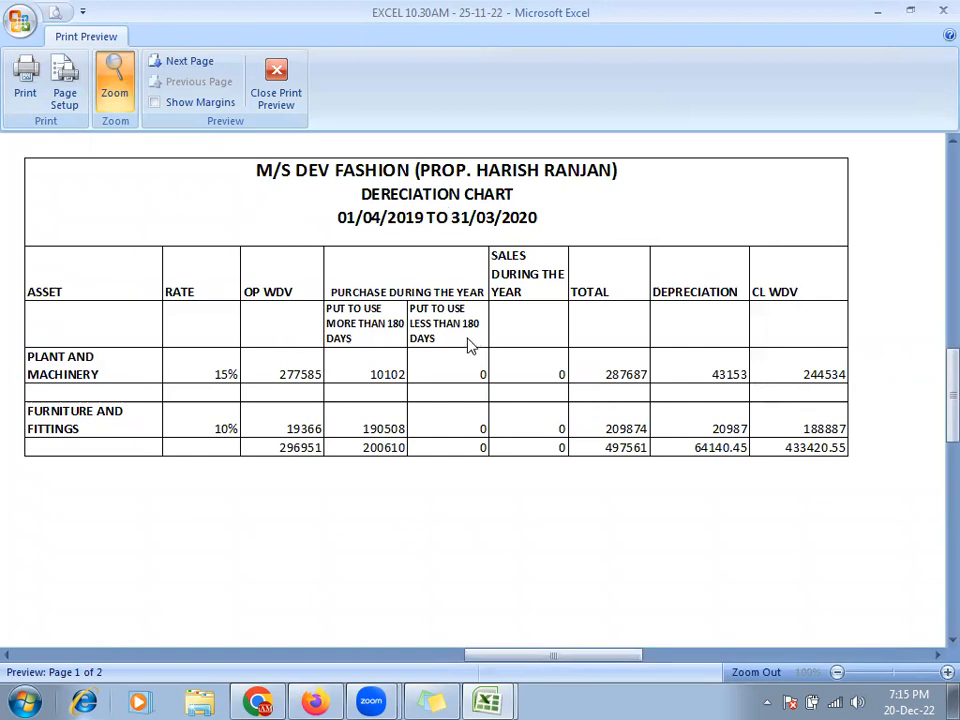
key(Escape)
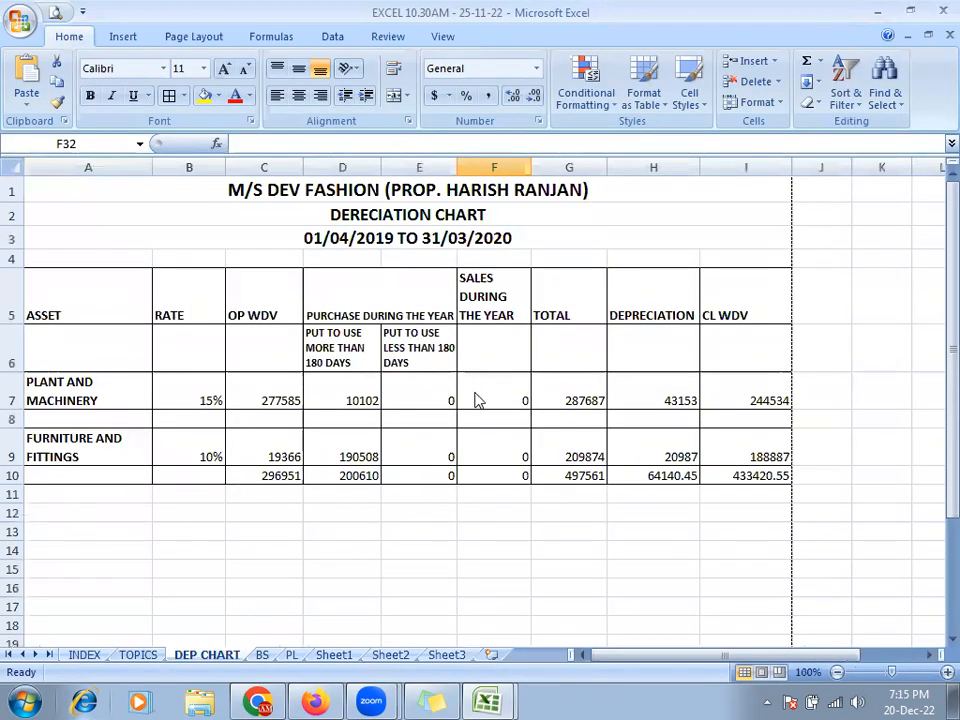
key(alt+Tab)
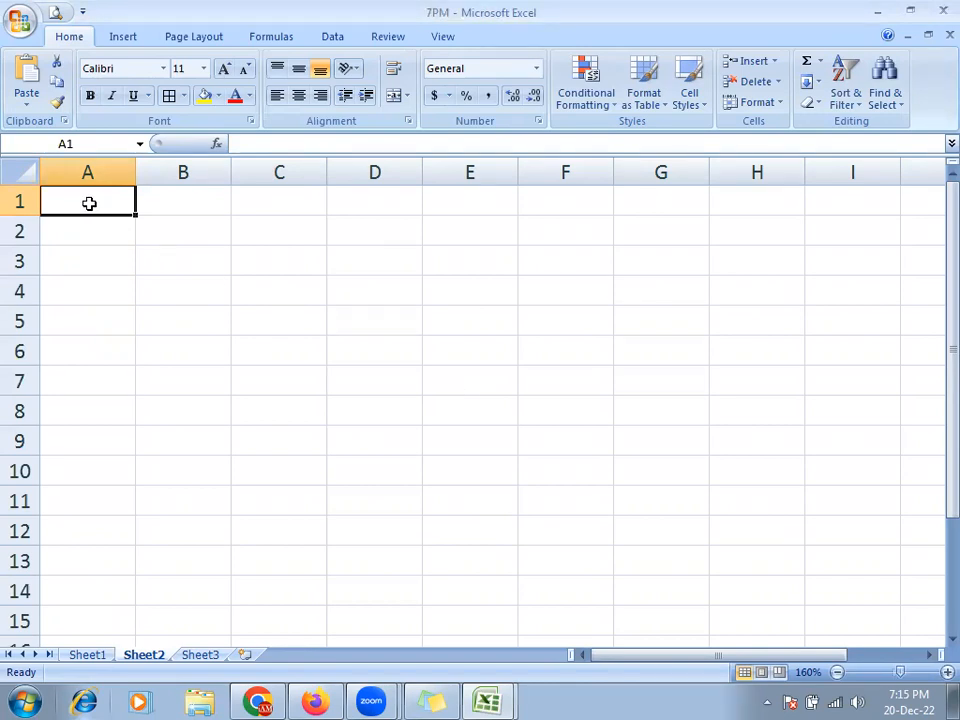
- Start typing the title M/S DEV FASHION with the proprietor's name into Sheet2 cell A1
key(alt+Tab)
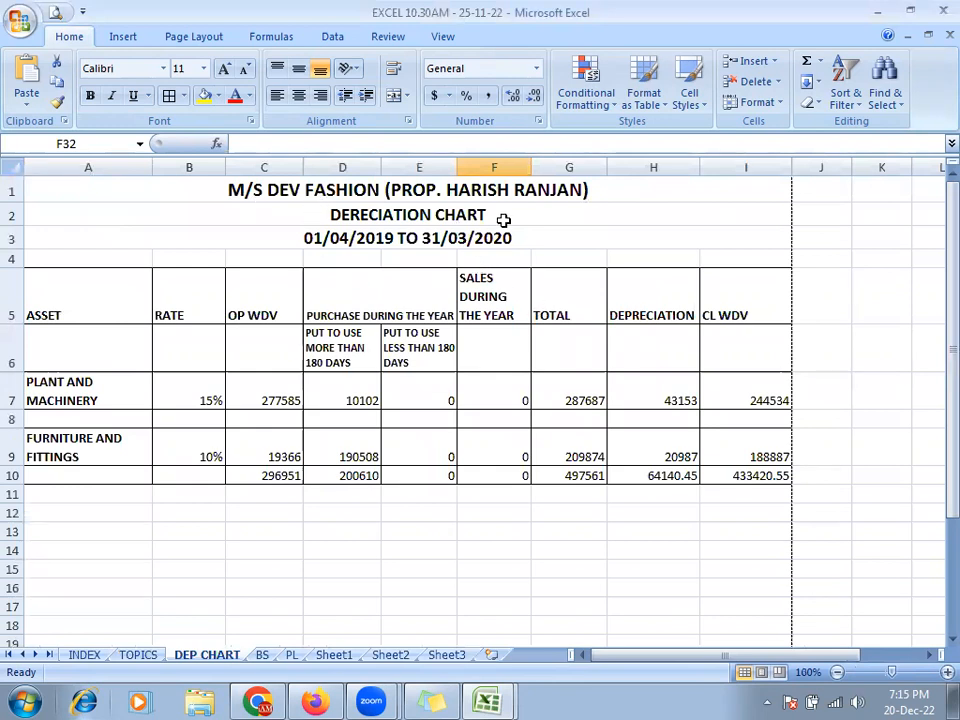
key(alt+Tab)
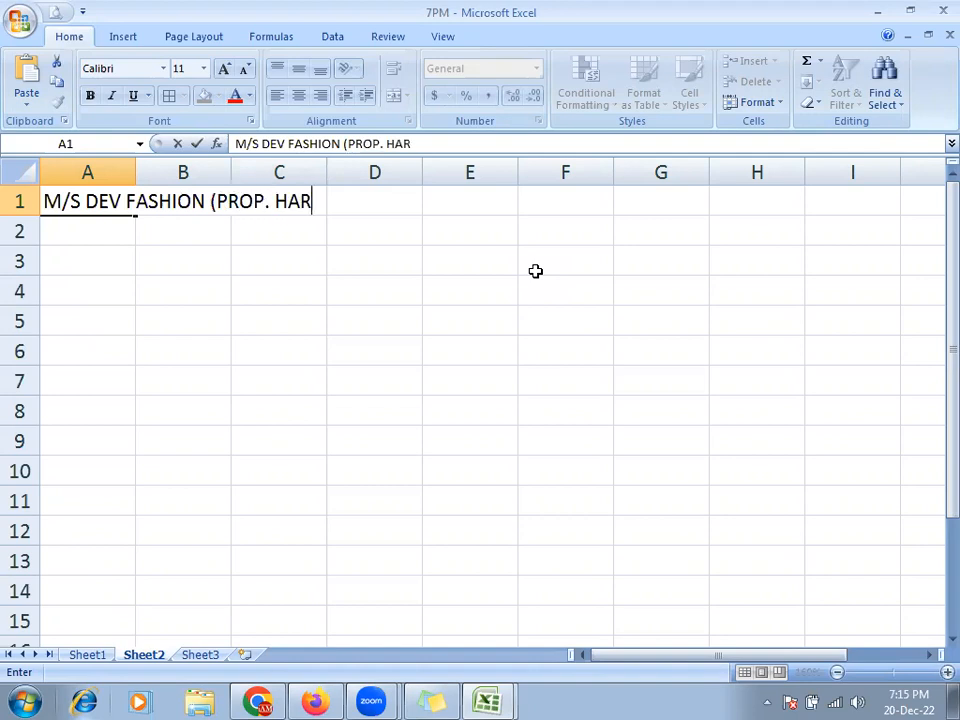
- Complete the proprietor's name in the A1 title, undoing an accidental overwrite
key(BackSpace)
key(BackSpace)
key(BackSpace)
text(SH)
key(alt+Tab)
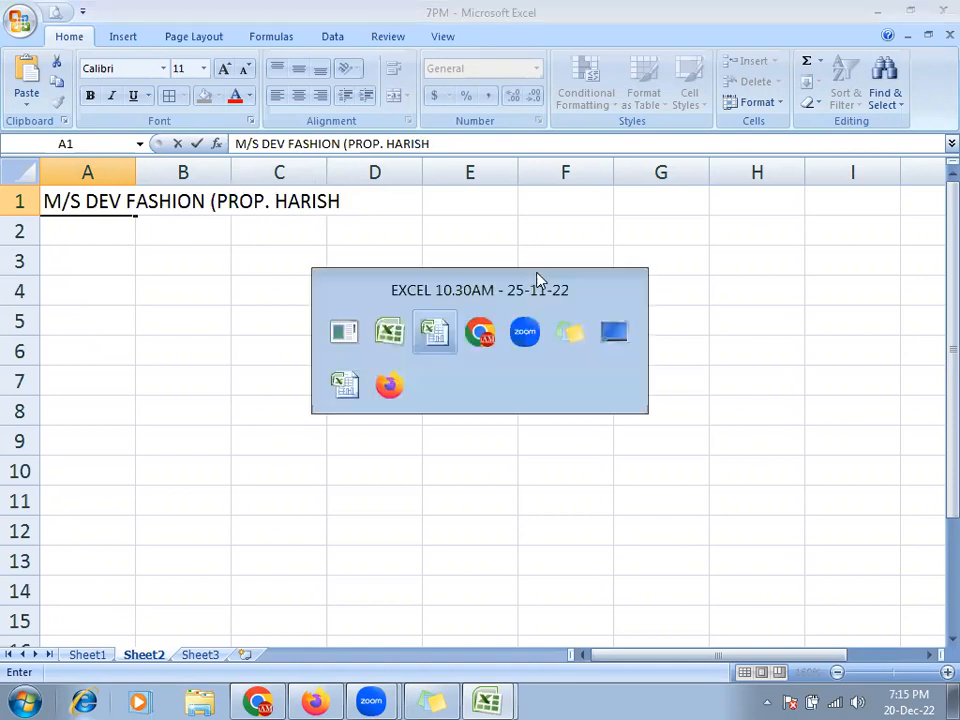
key(alt+Tab)
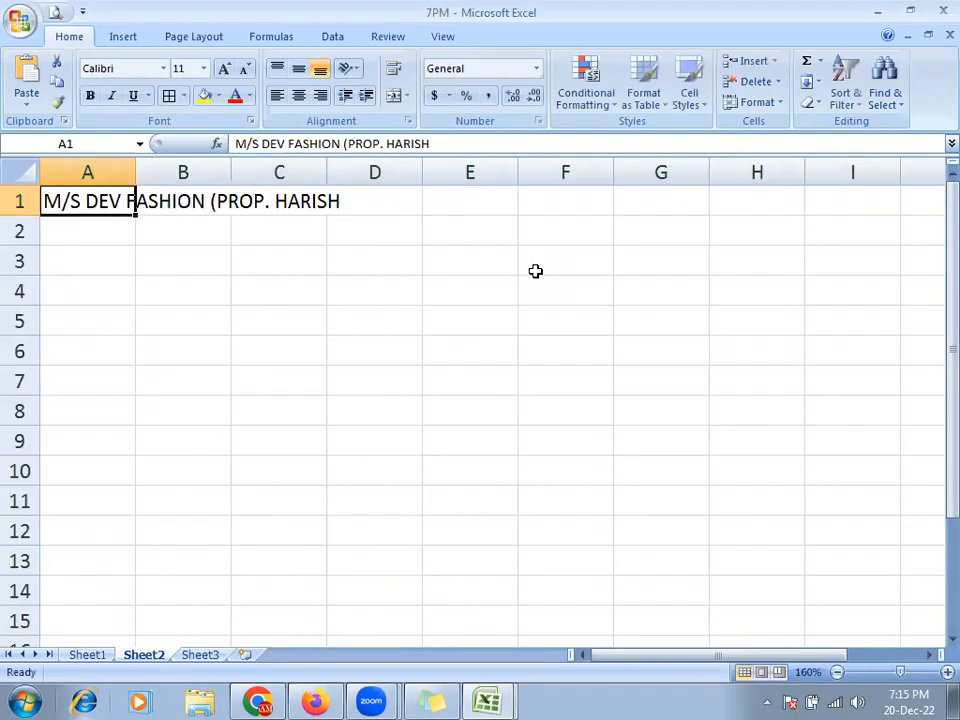
text(HJGJ)
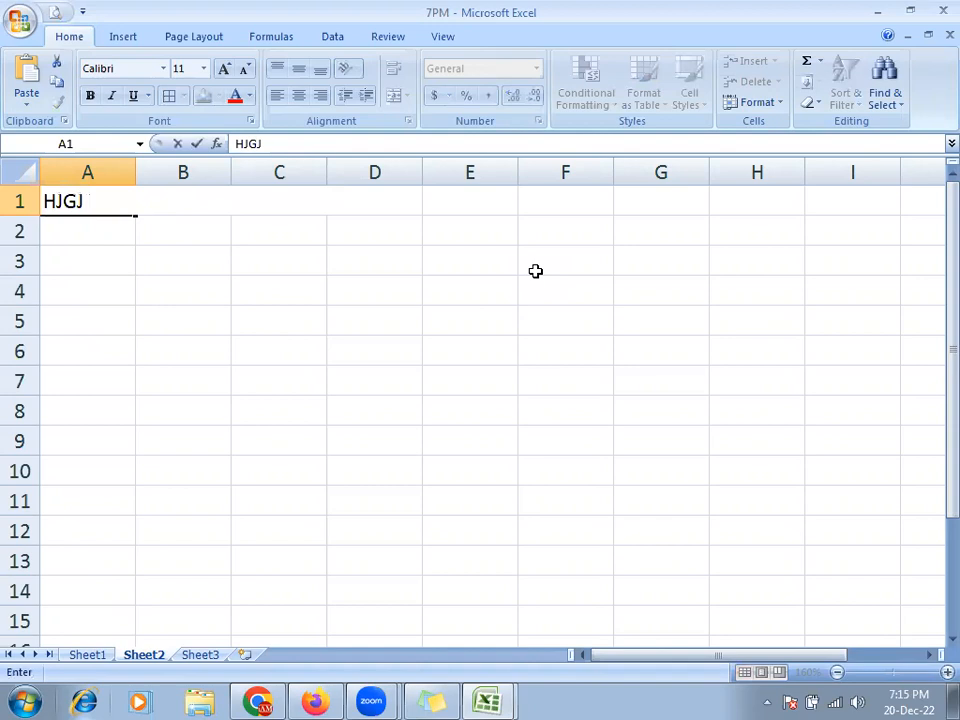
key(Return)
key(ctrl+z)
key(F2)
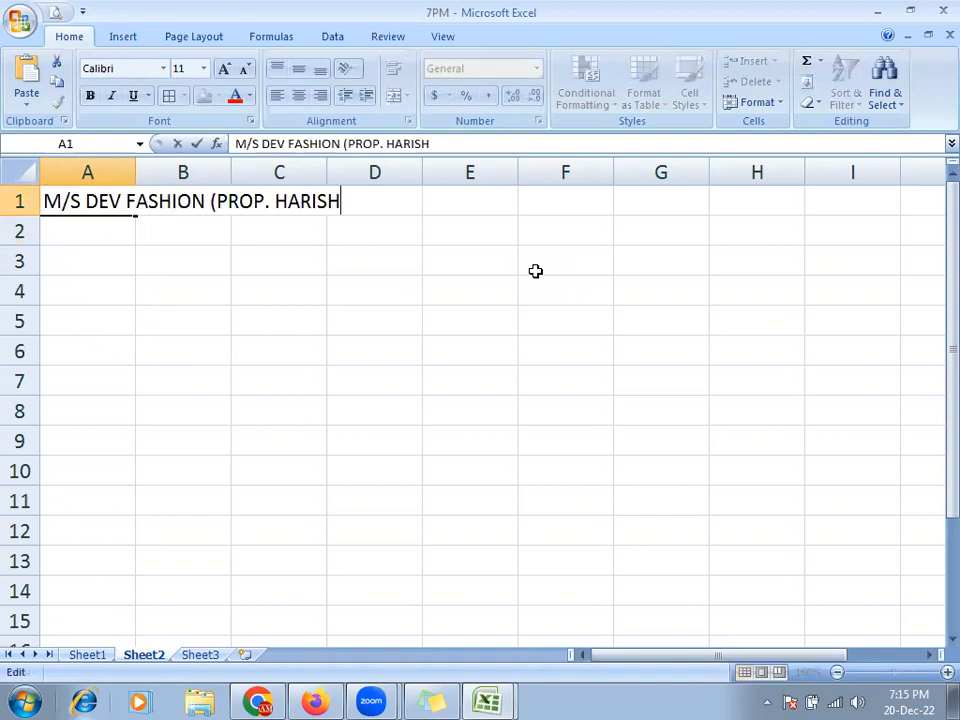
key(Return)
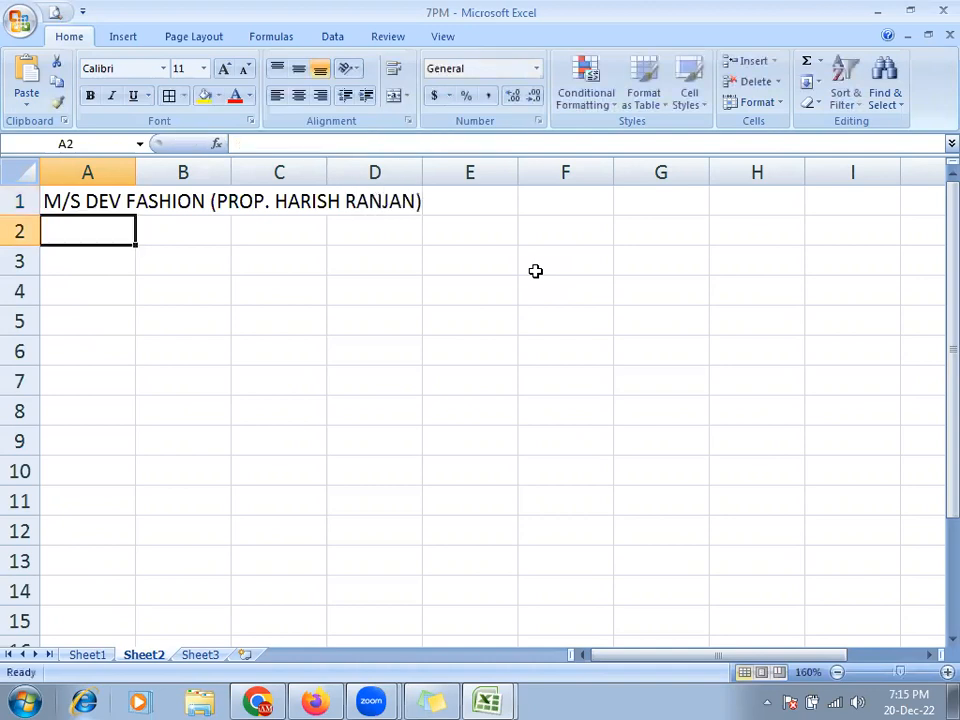
- Check the reference chart's title rows and enter DEPRECIATION CHART in A2
key(ctrl+Tab)
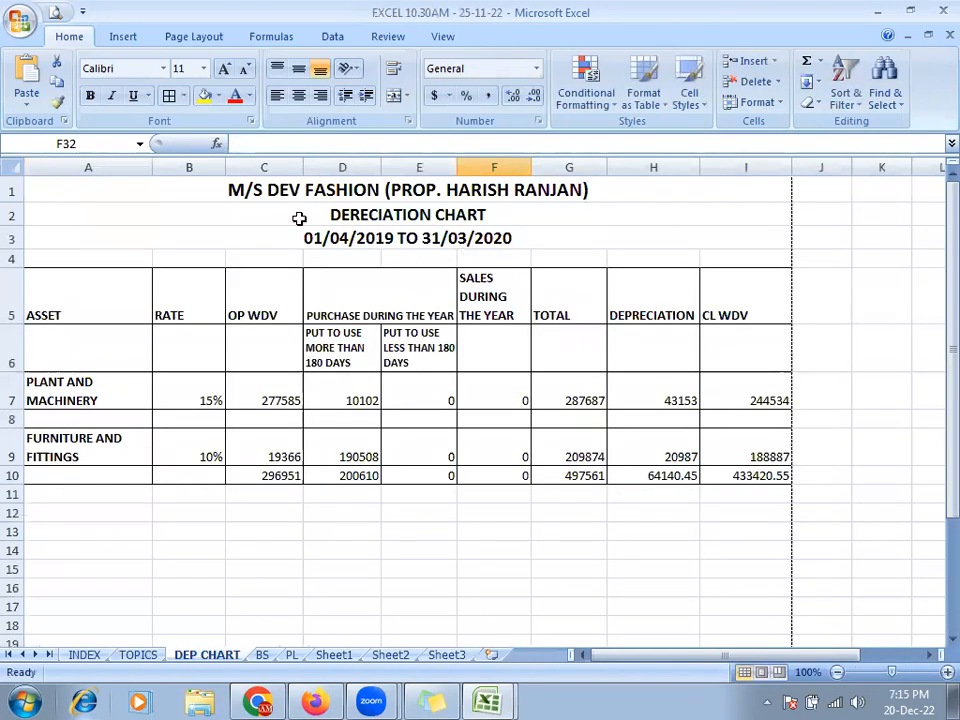
click(336, 216)
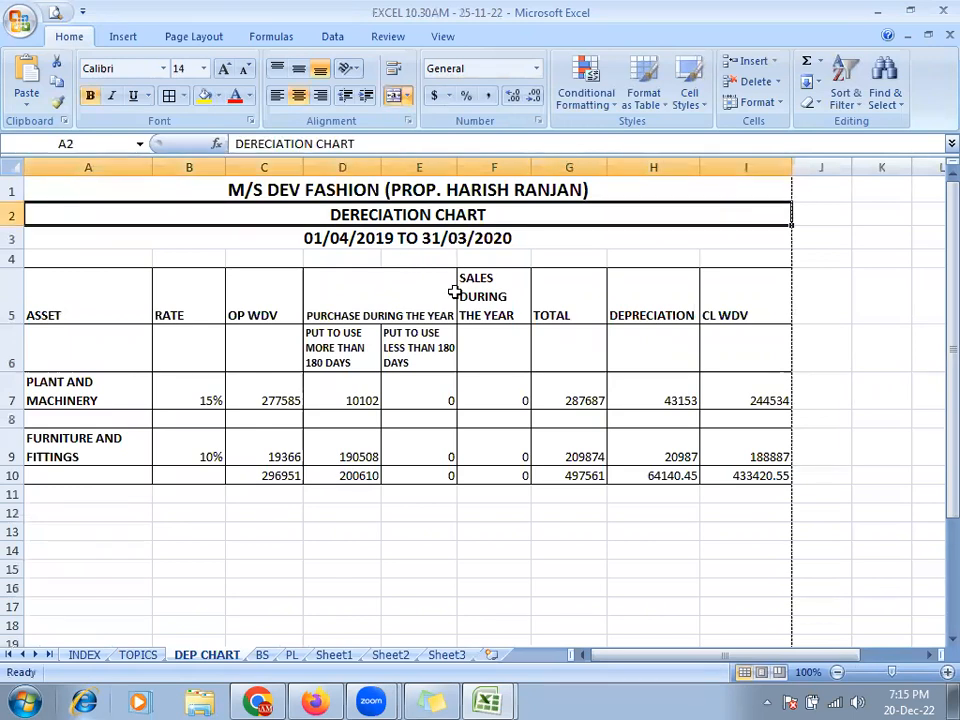
click(444, 189)
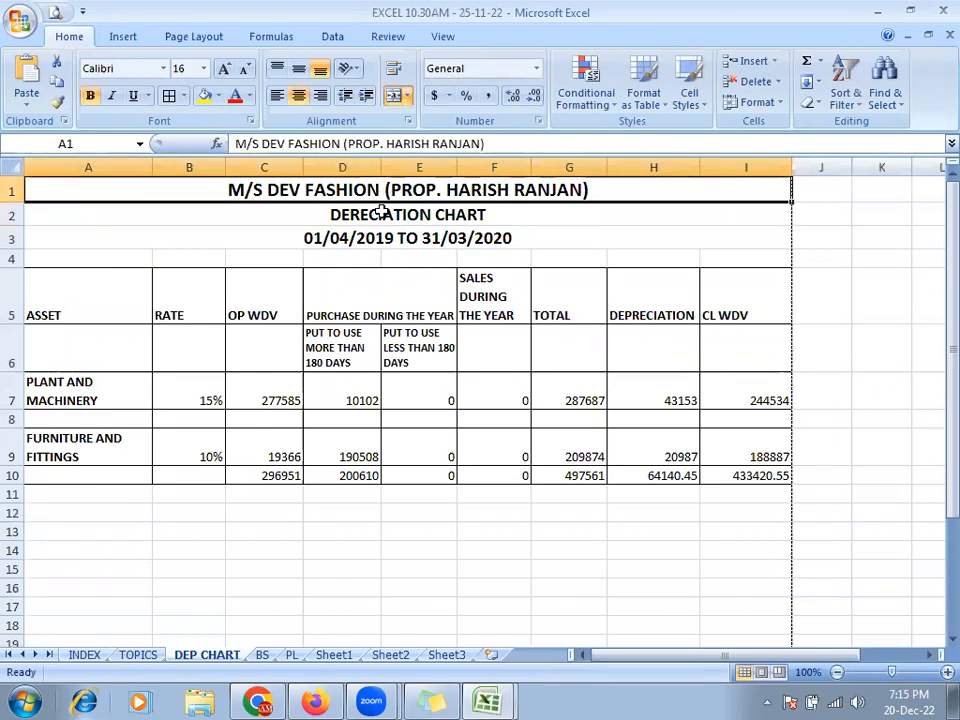
click(381, 213)
key(ctrl+Tab)
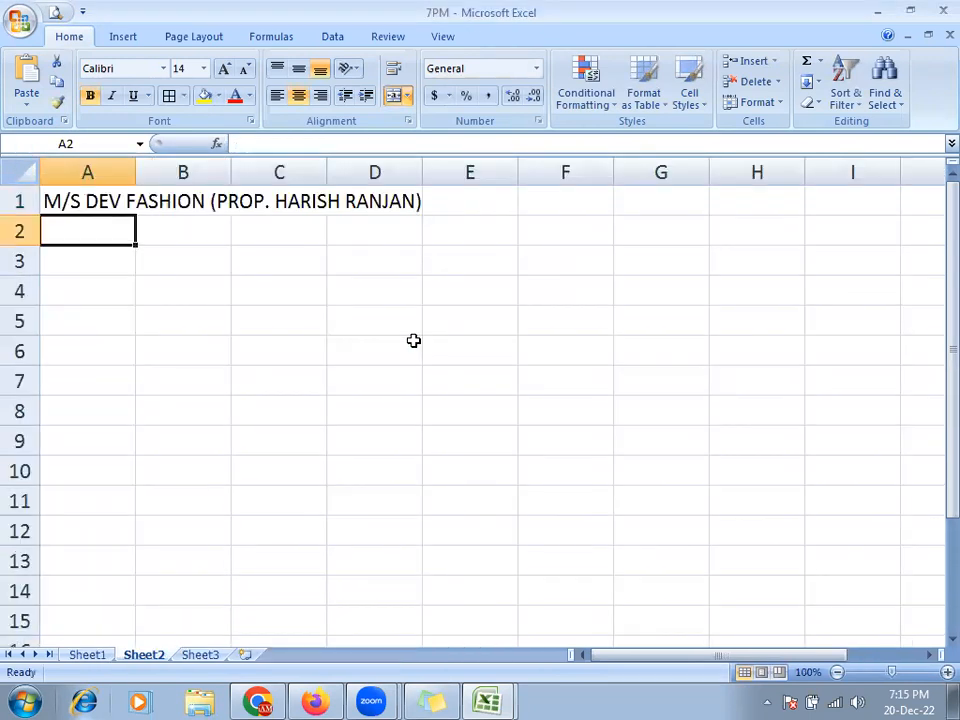
text(DEPRECIATION CHART)
key(Return)
- Enter the period 01/04/2019 TO 31/03/2020 in A3, correcting typing slips
key(ctrl+Tab)
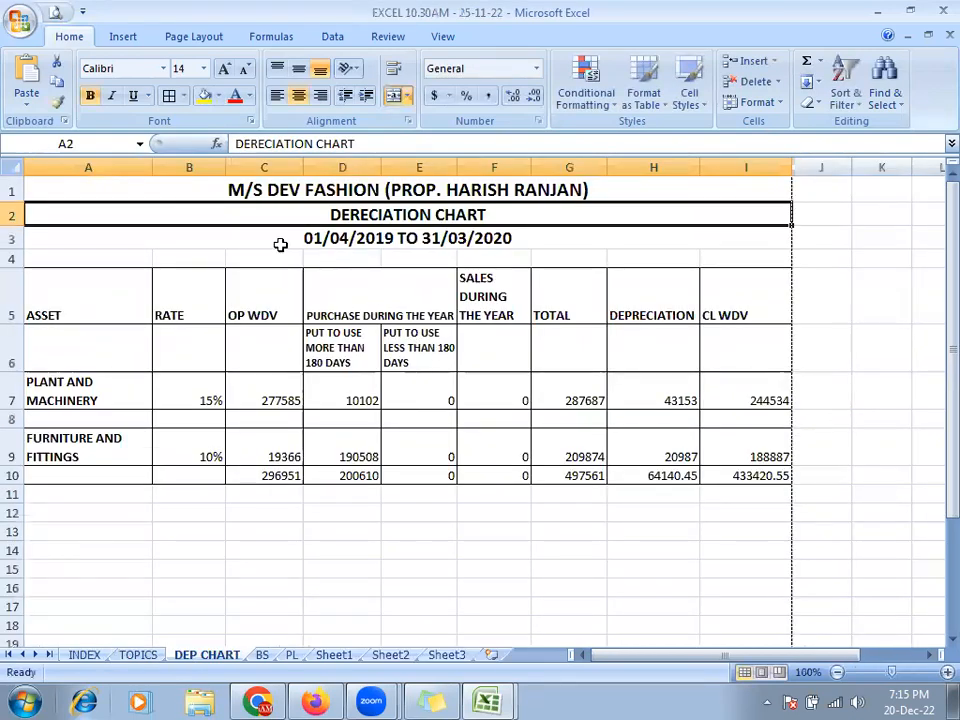
click(280, 244)
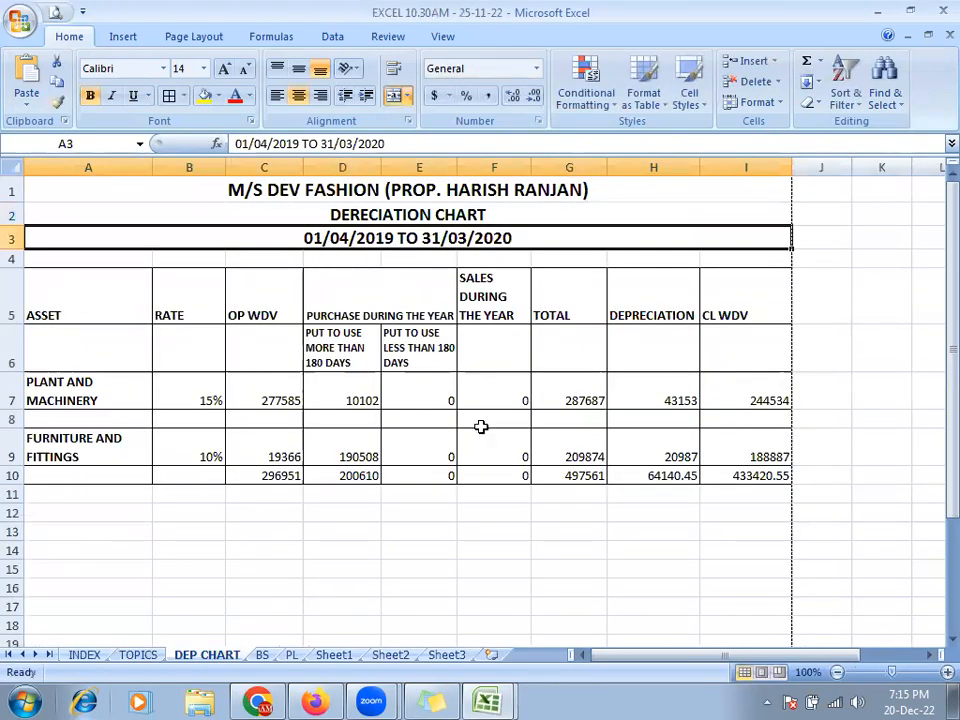
key(ctrl+Tab)
text(01/04/)
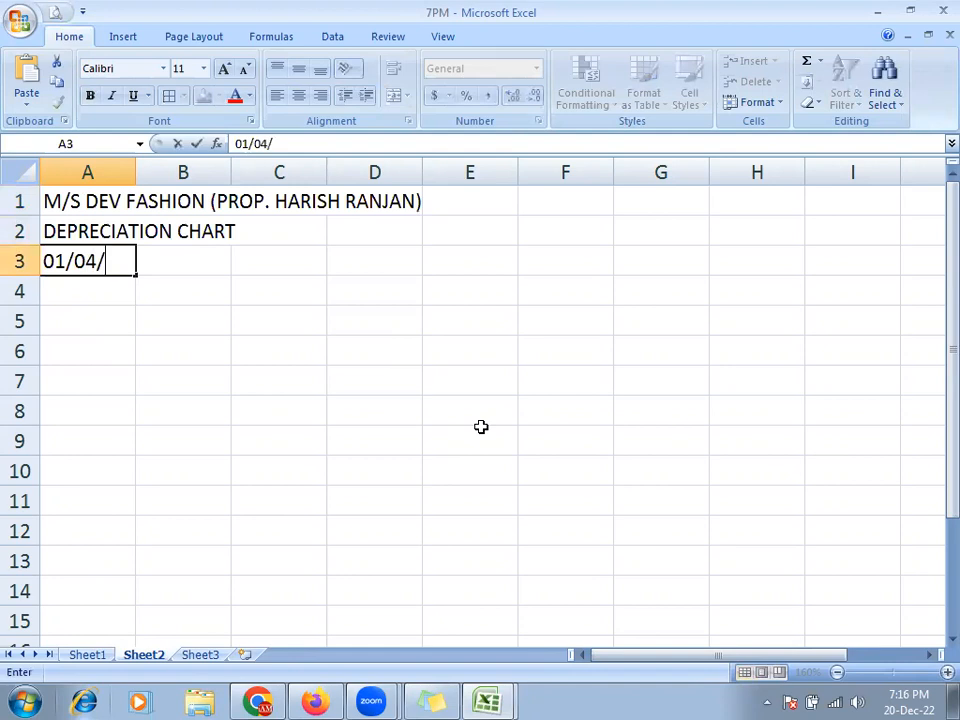
text(202)
key(BackSpace)
text(19 TRO)
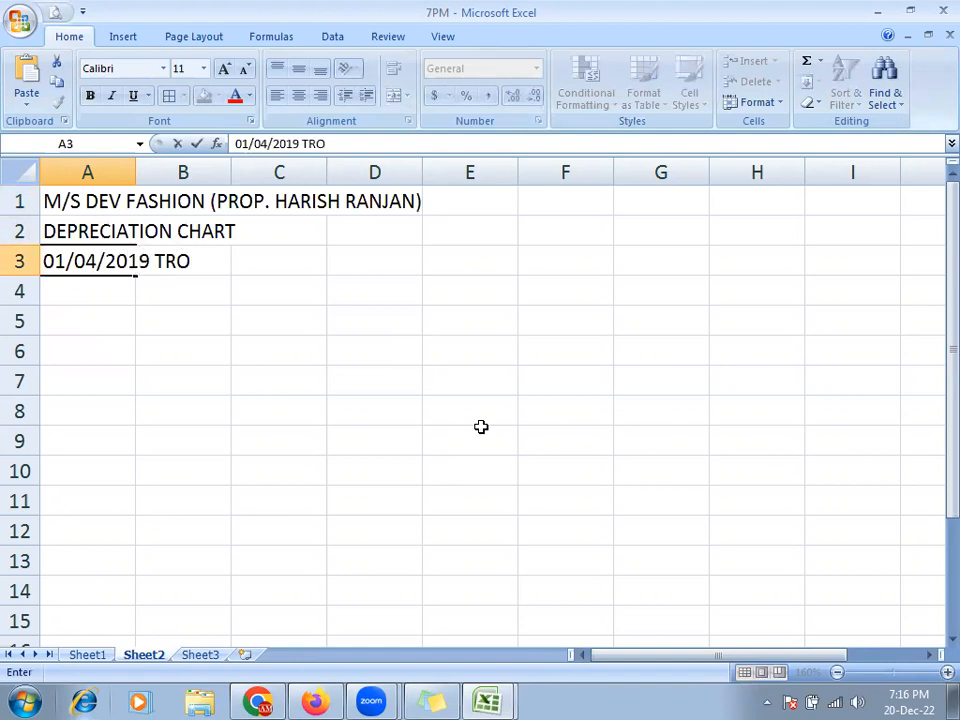
key(BackSpace)
key(BackSpace)
text(O 31)
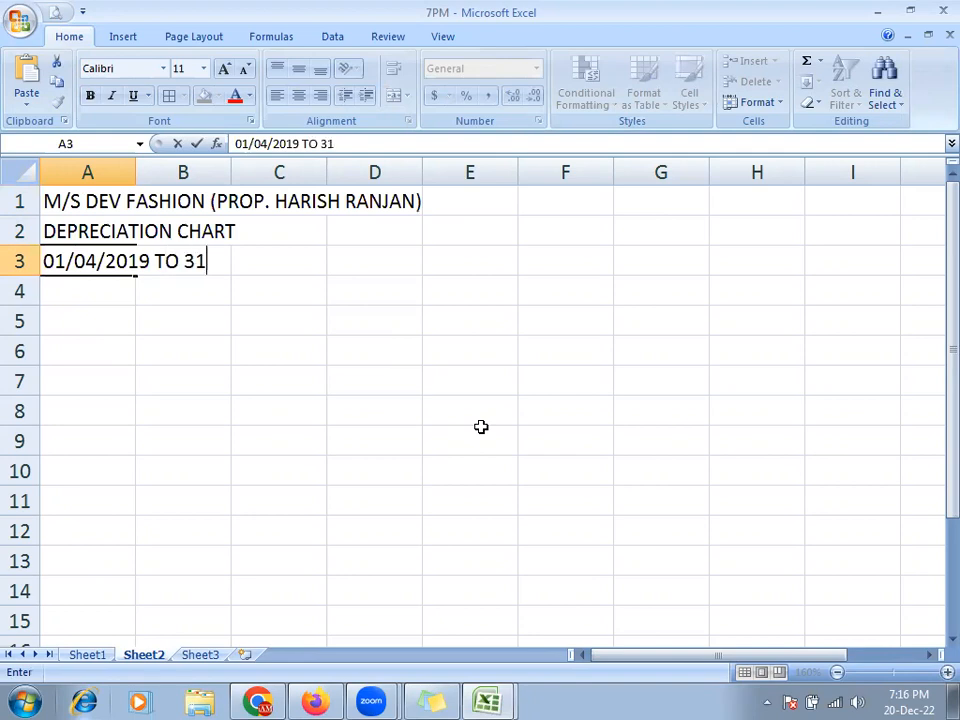
text(/03/2020)
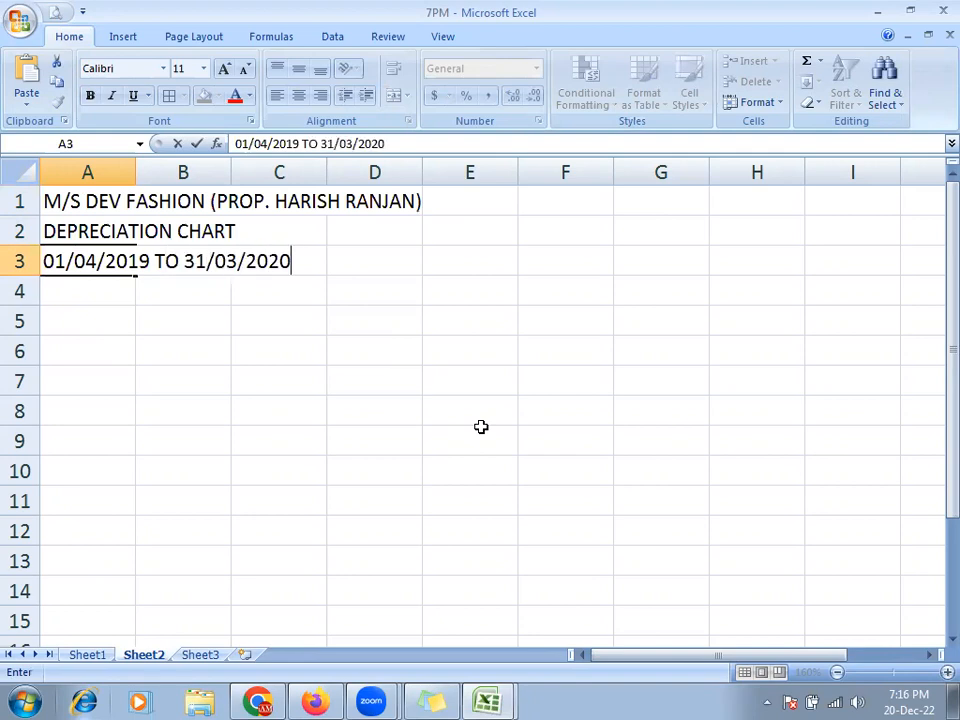
key(Return)
key(alt+Tab)
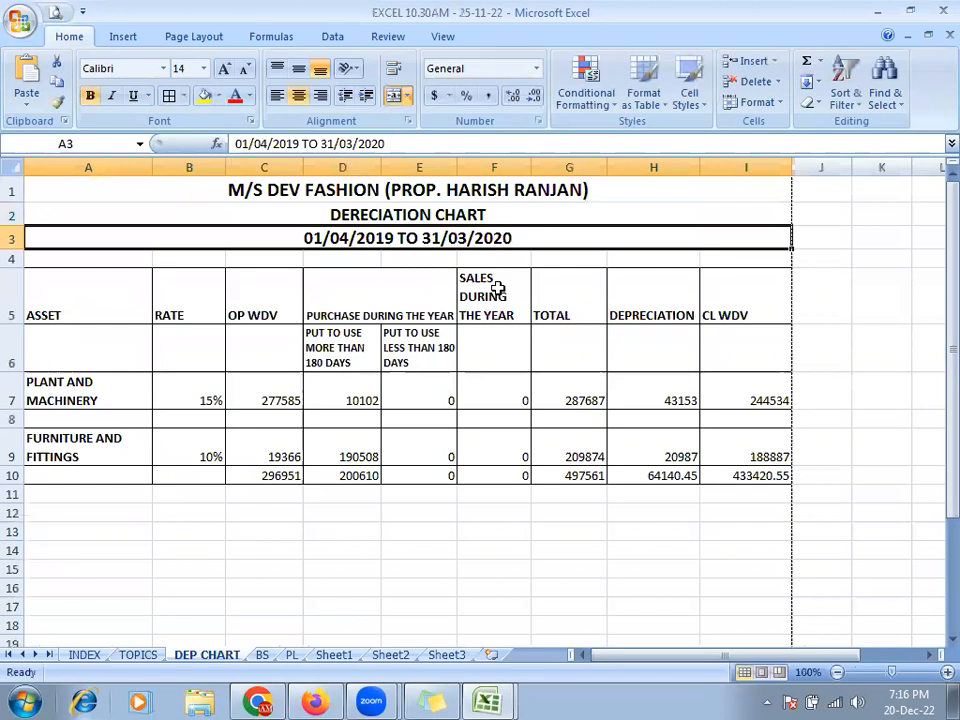
- Preview the reference chart's print layout and move down to row 5 for headings
click(72, 261)
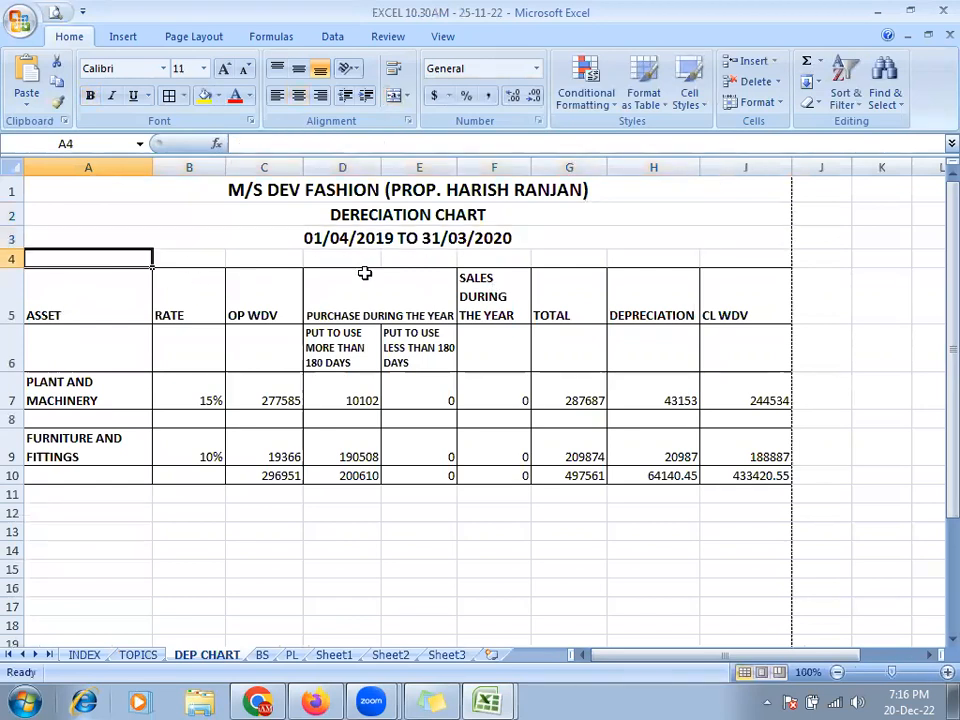
key(alt+Tab)
key(alt+Tab)
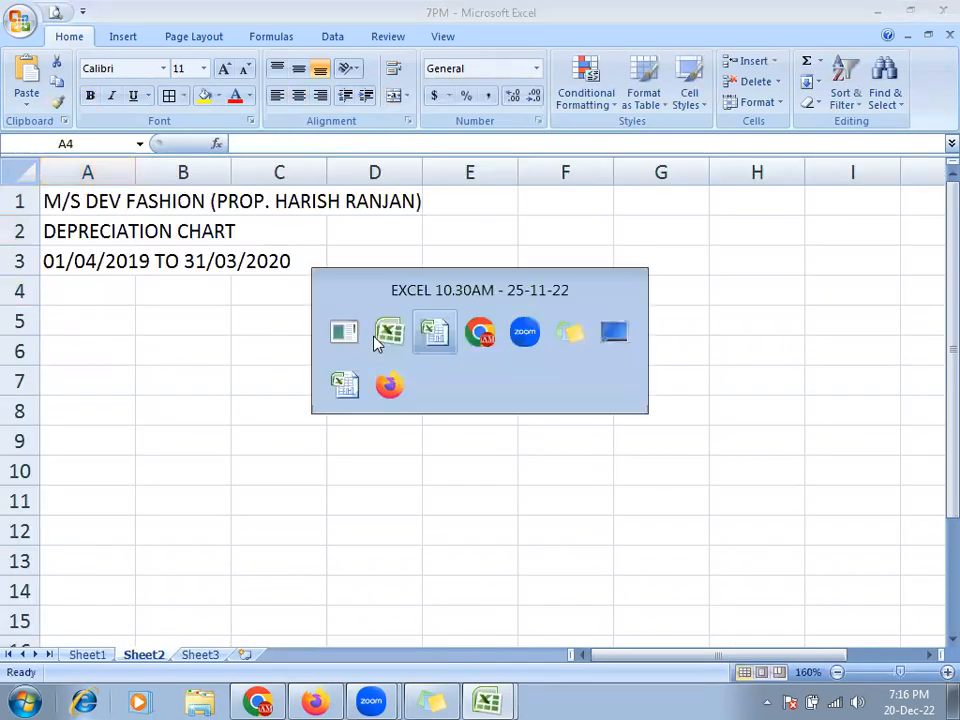
click(55, 12)
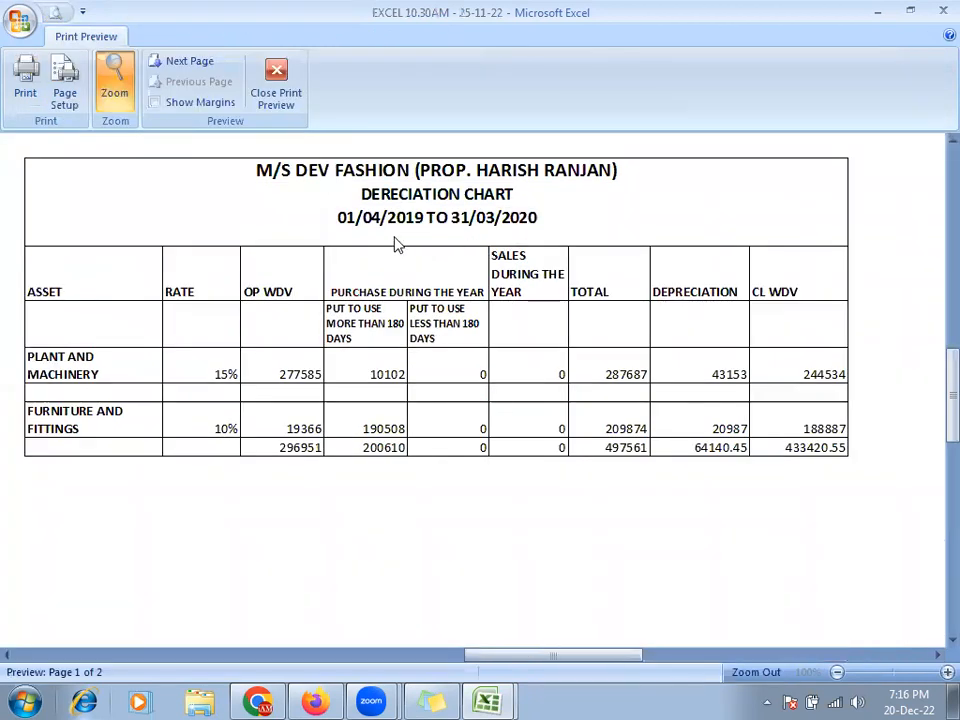
key(Escape)
key(alt+Tab)
key(Return)
key(alt+Tab)
click(99, 315)
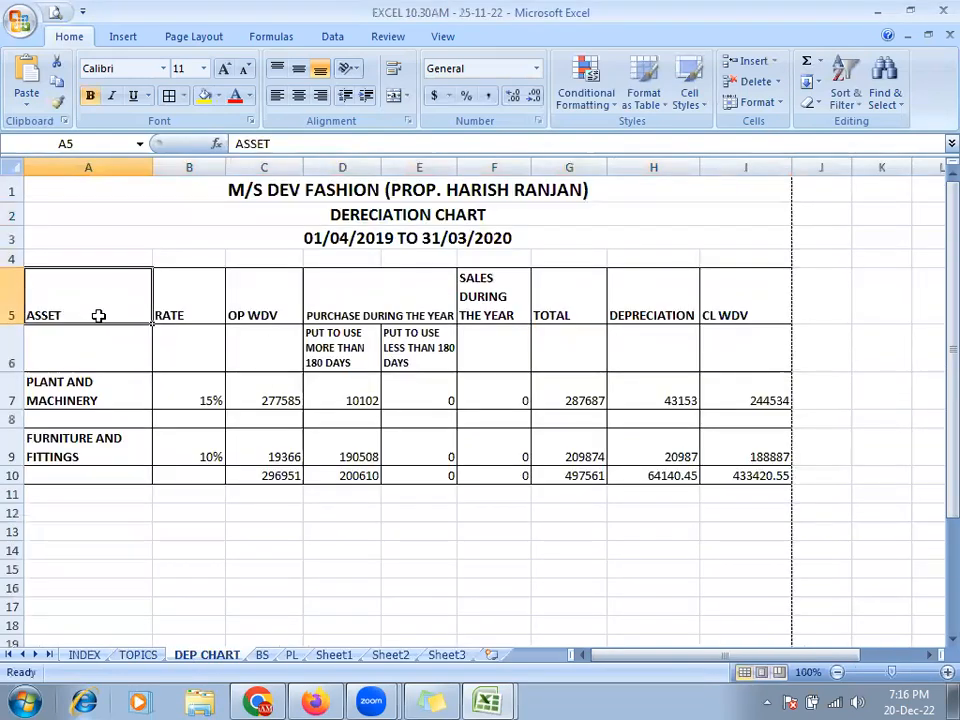
key(alt+Tab)
- Enter headings ASSET, RATE, OP WDV and PURCHASE DURING THE YEAR across A5:D5
text(ASSET)
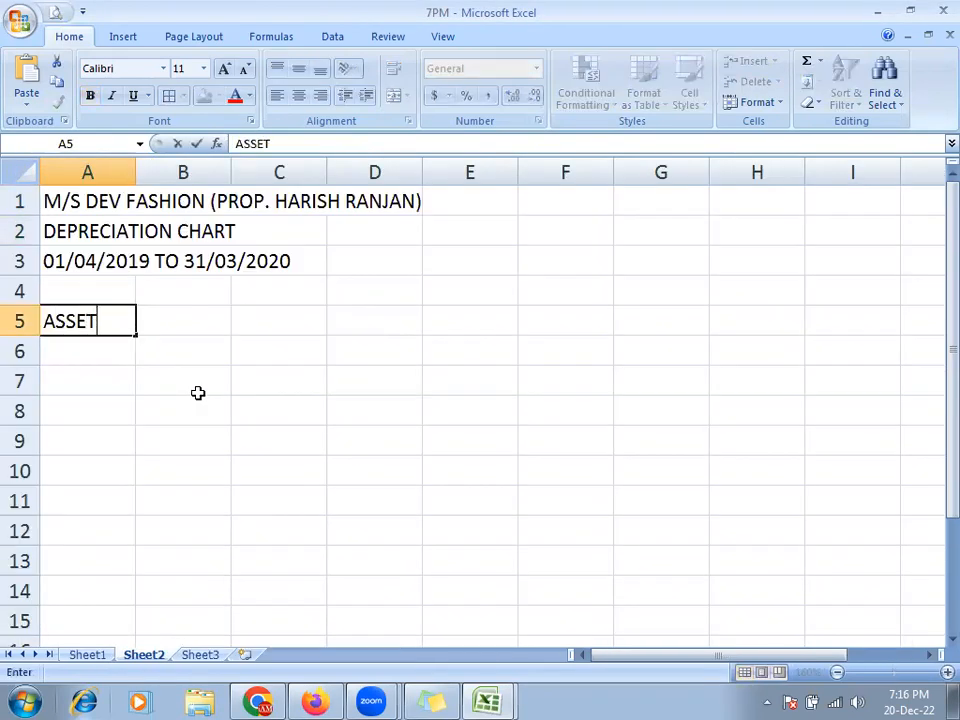
key(Tab)
text(RATE)
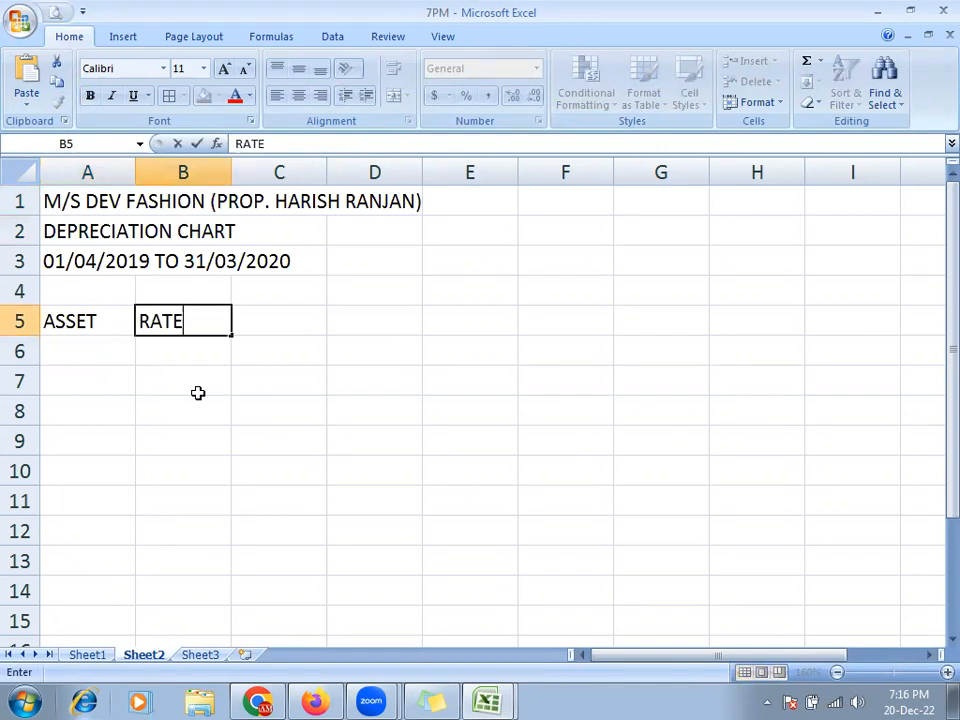
key(Tab)
key(alt+Tab)
key(alt+Tab)
text(OP WDV)
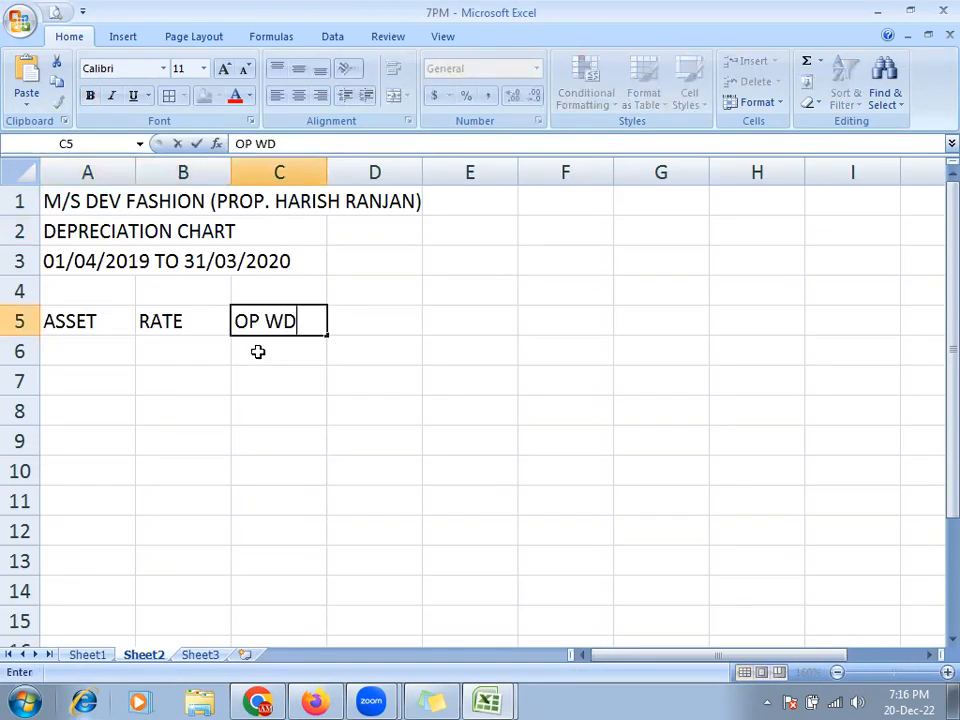
key(Tab)
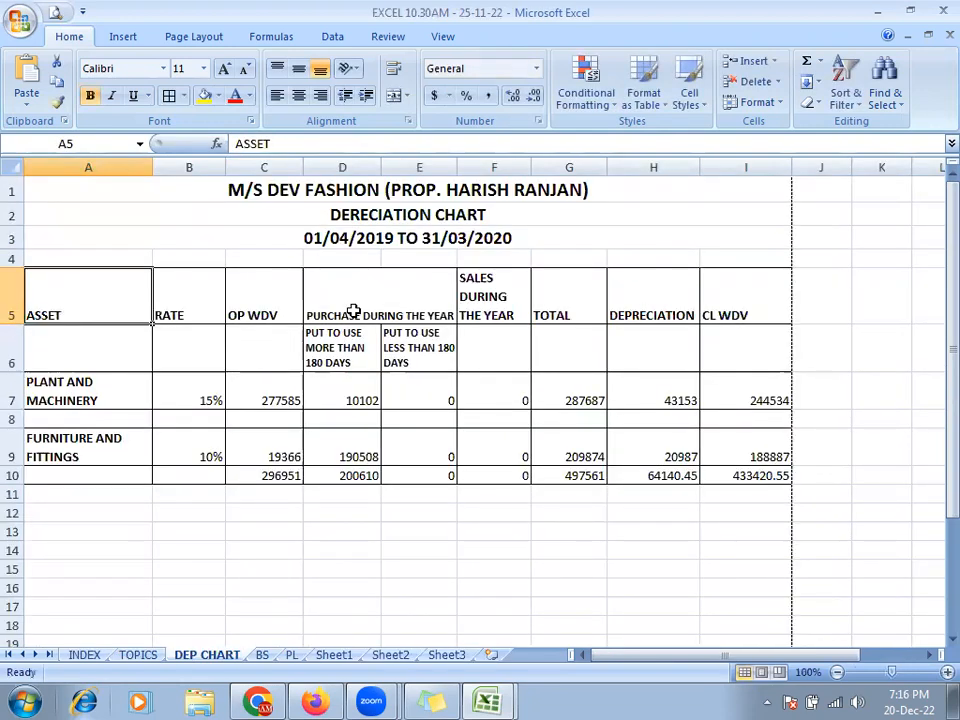
click(350, 312)
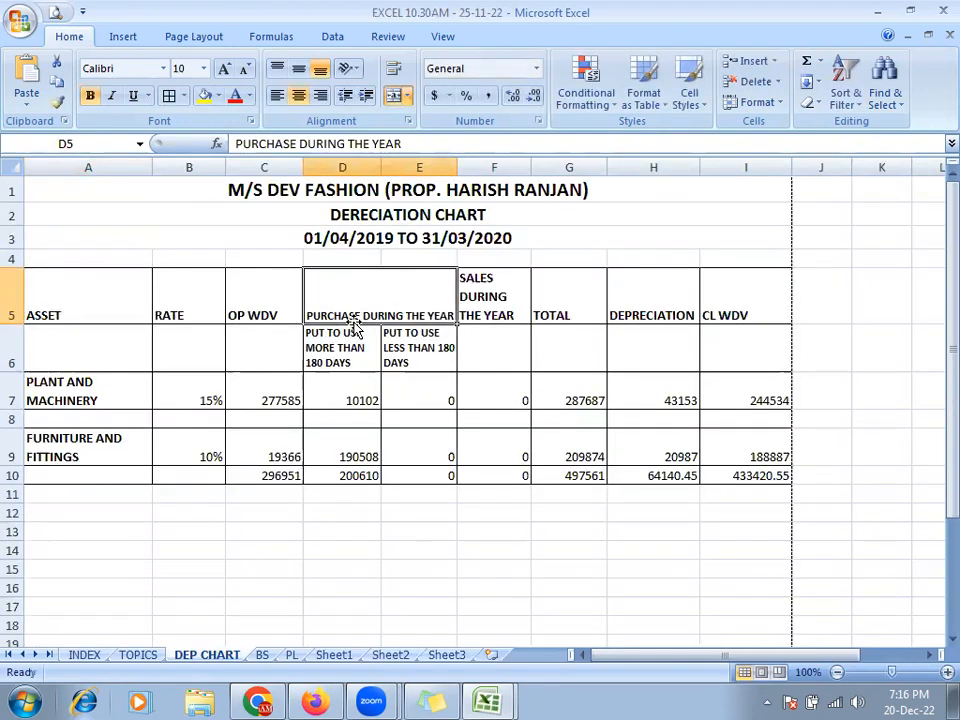
key(alt+Tab)
text(PURCH)
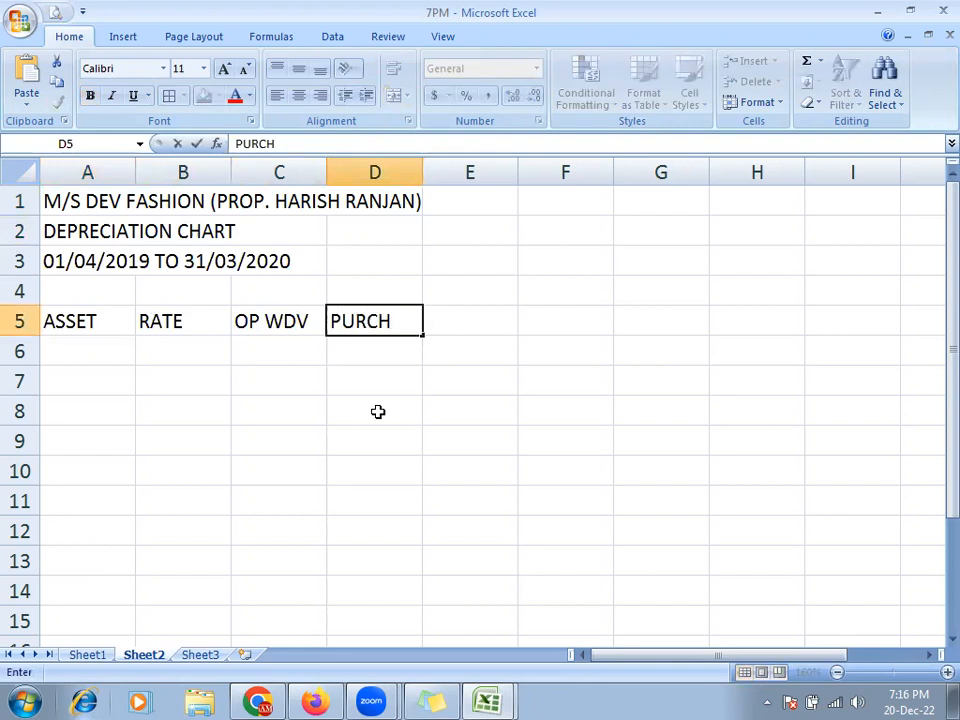
text(ASE DU)
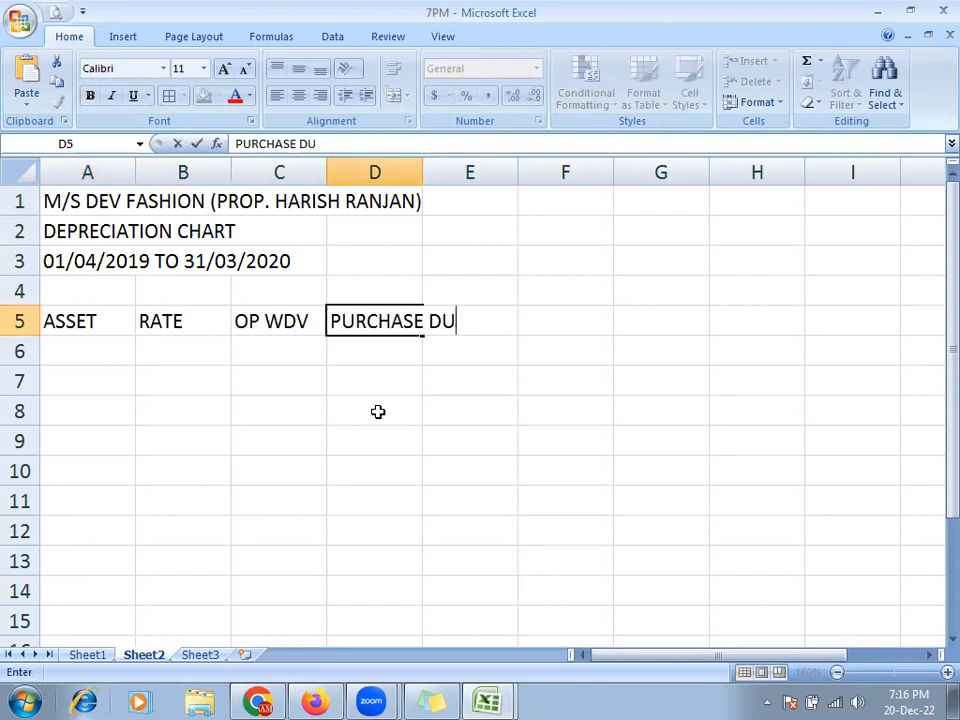
text(RING THE Y)
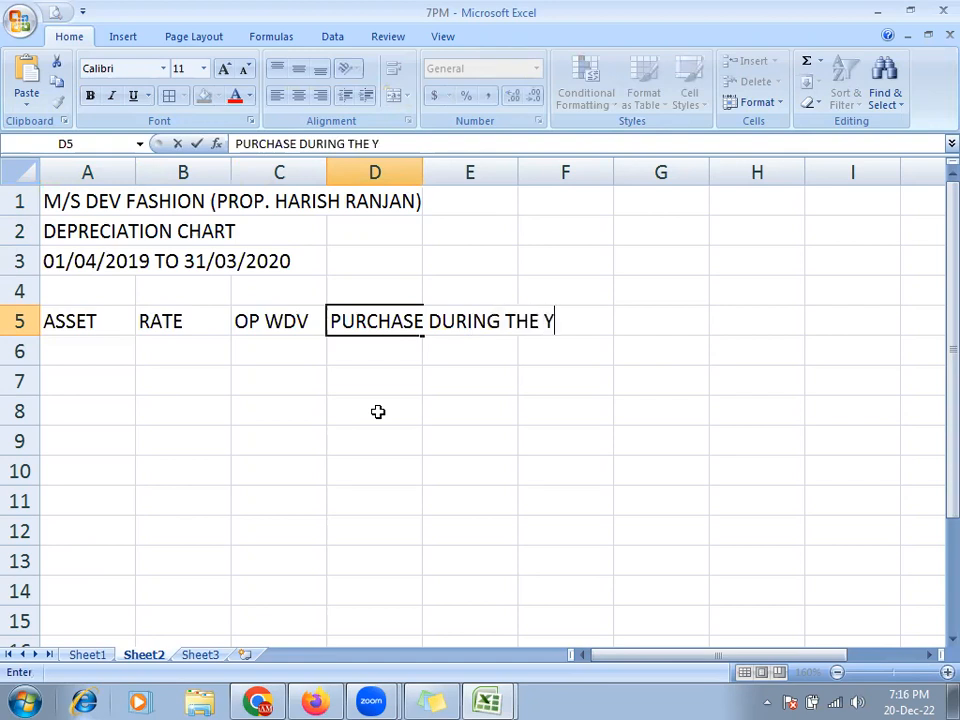
text(EAR)
key(Tab)
- Review the typed headings and add SALES DURING THE YEAR in E5
key(Left)
key(Left)
key(Left)
key(Left)
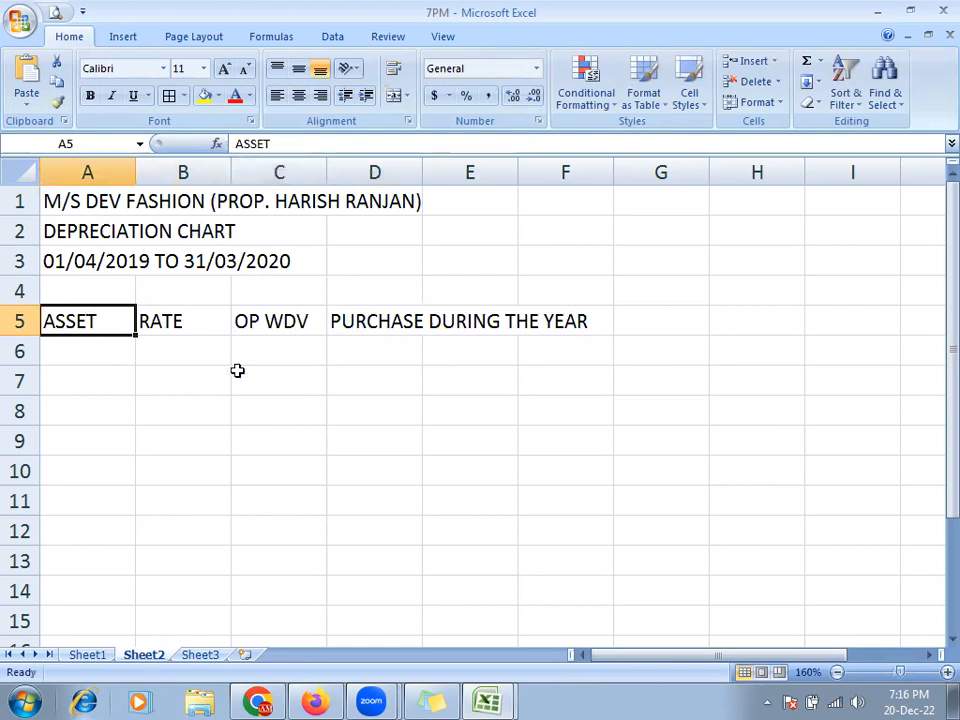
key(Right)
key(Right)
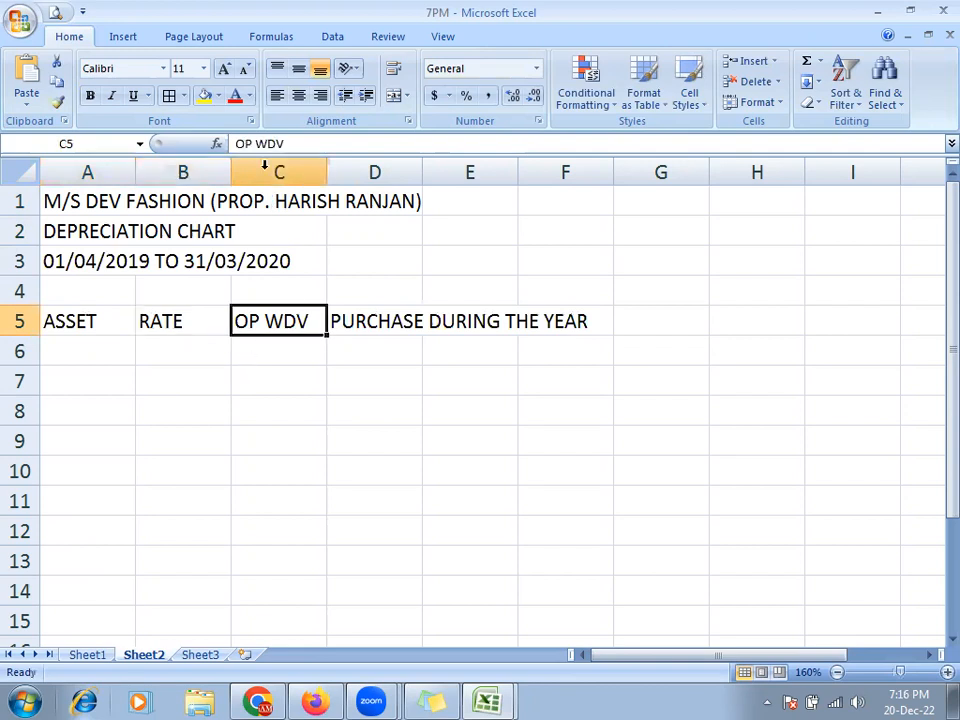
key(Right)
key(Right)
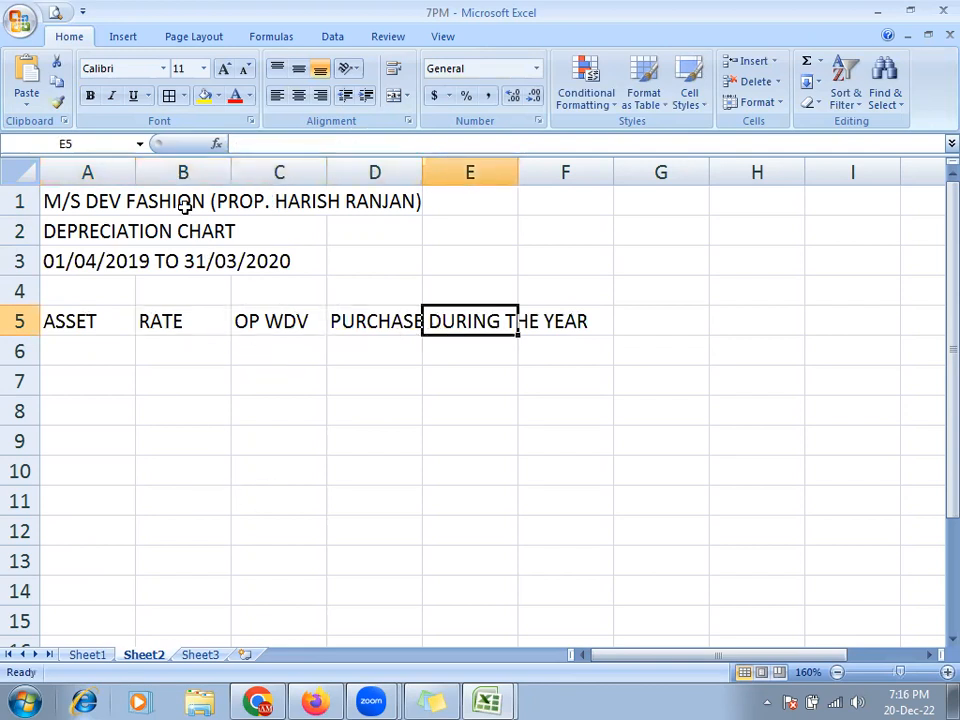
key(alt+Tab)
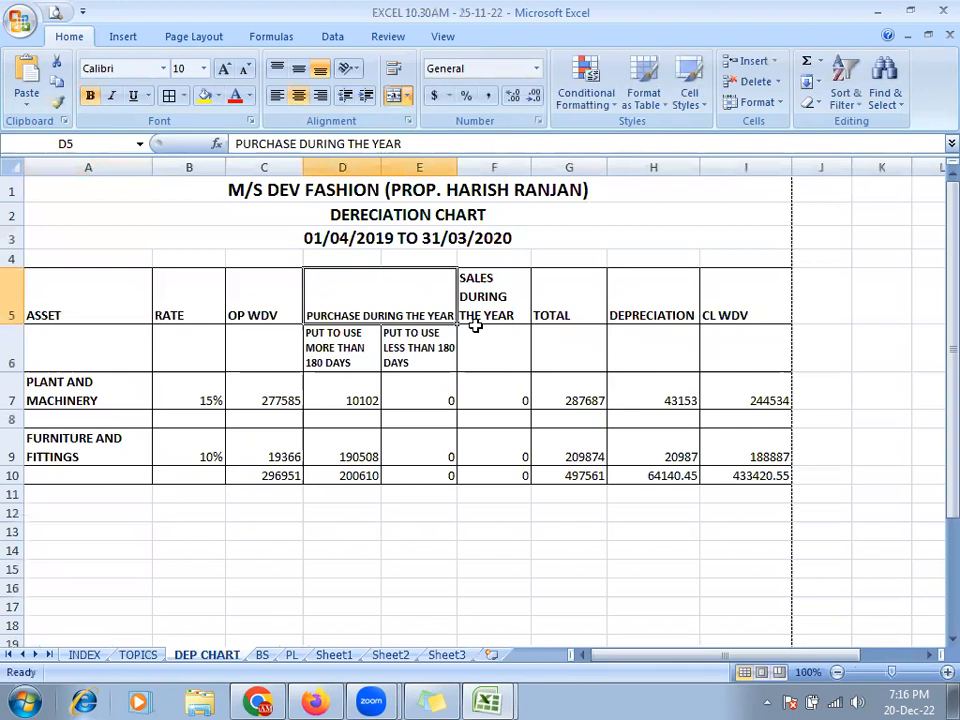
key(alt+Tab)
text(S)
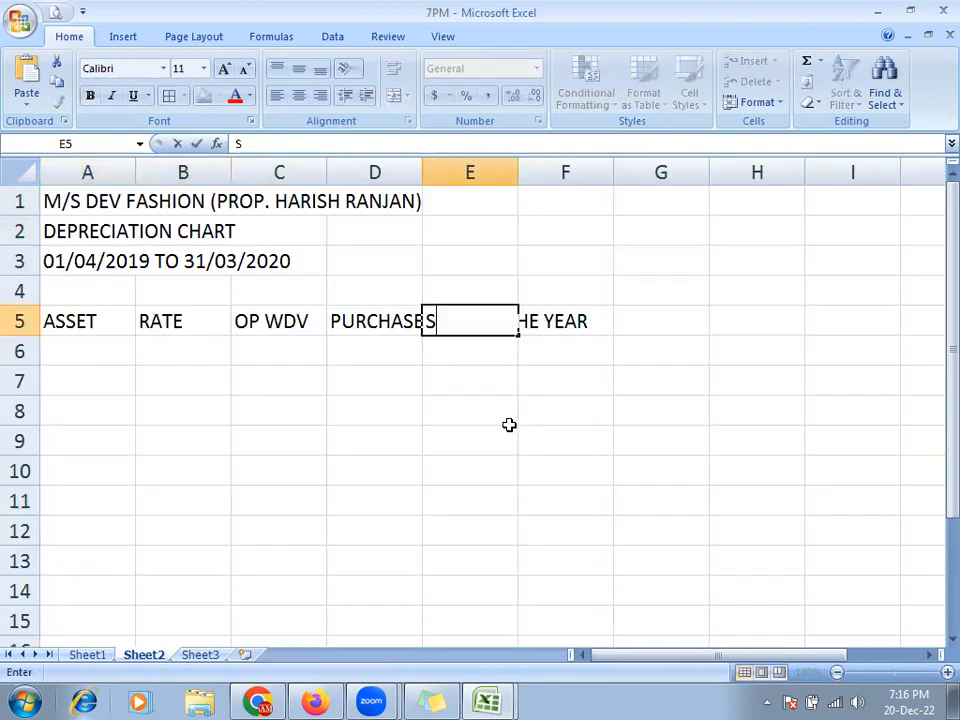
text(ALES DUR)
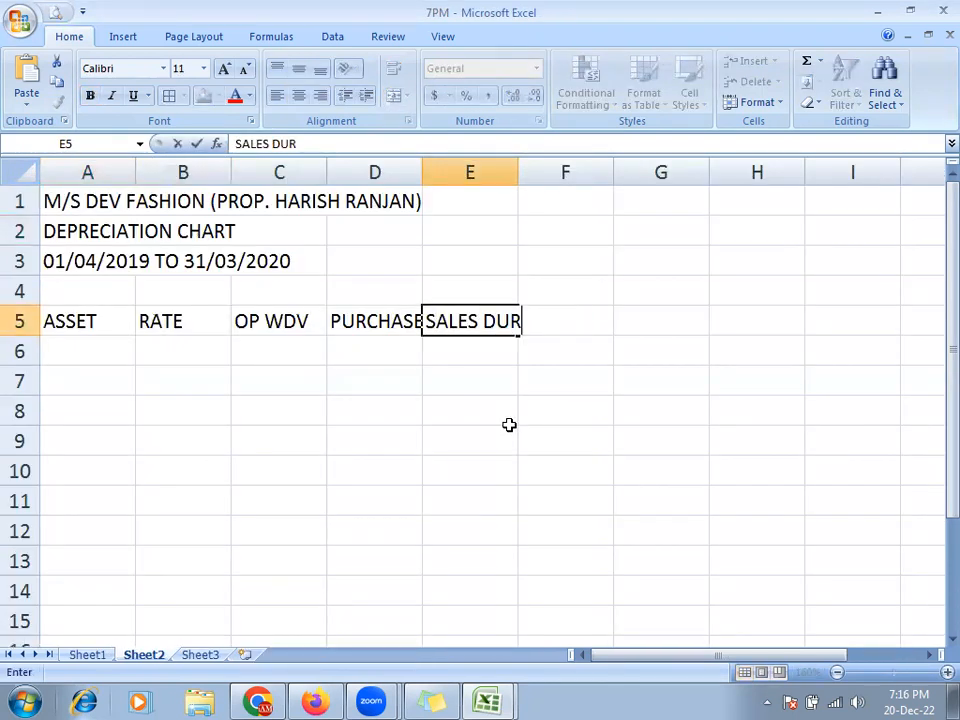
text(ING THE YEAR)
key(Tab)
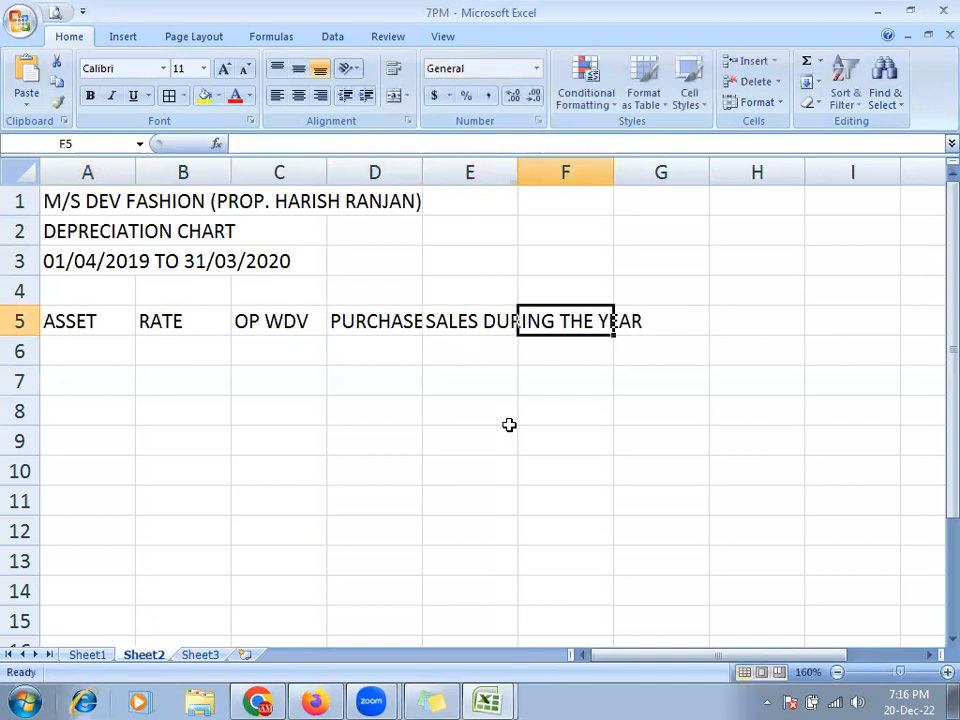
- Add TOTAL, DEPRECIATION and CL WDV in F5:H5, checking each against the reference
key(ctrl+Tab)
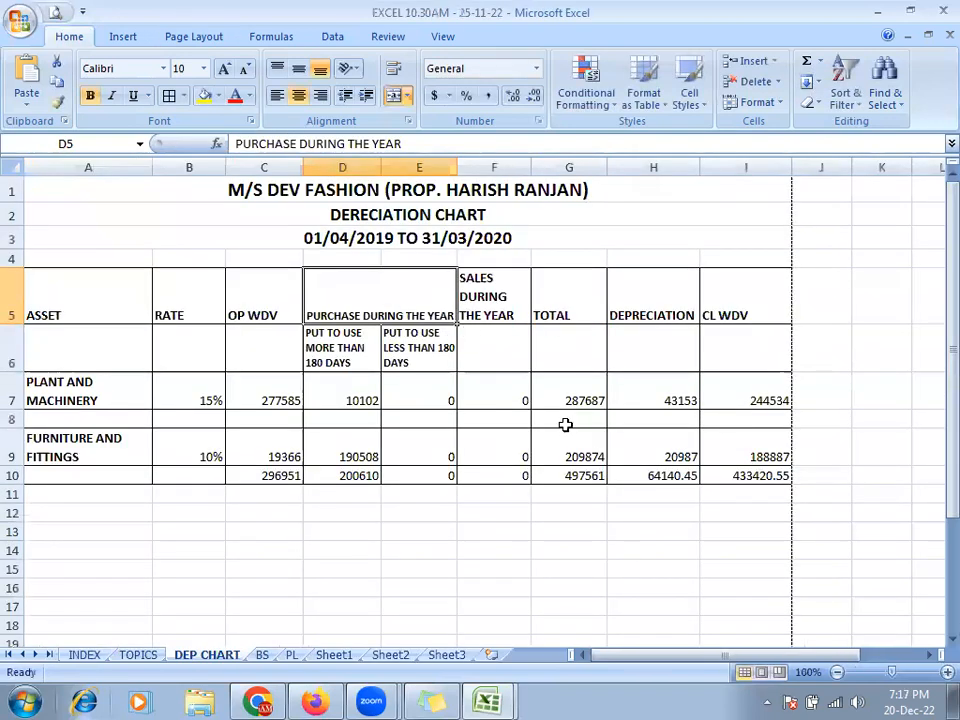
key(ctrl+Tab)
text(TOTAL)
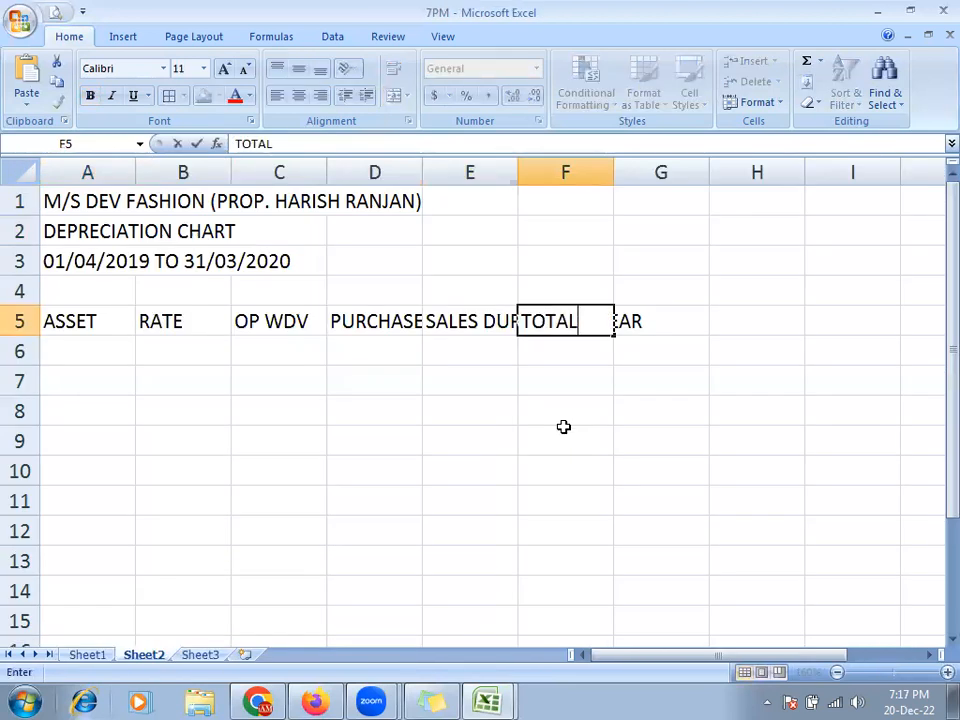
key(Tab)
key(ctrl+Tab)
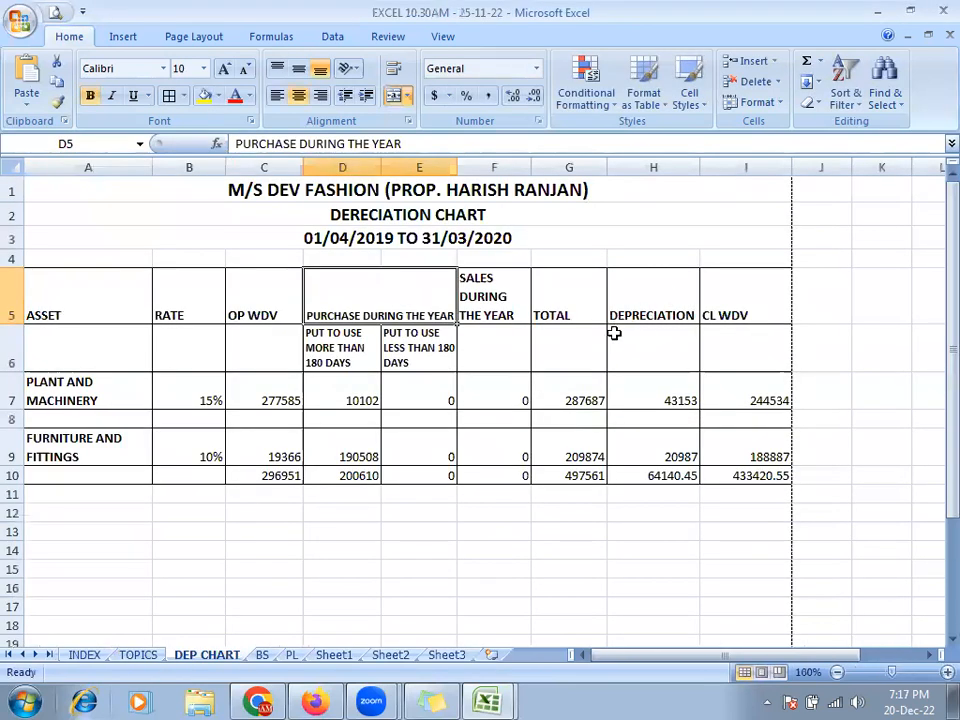
key(ctrl+Tab)
text(DEPRE)
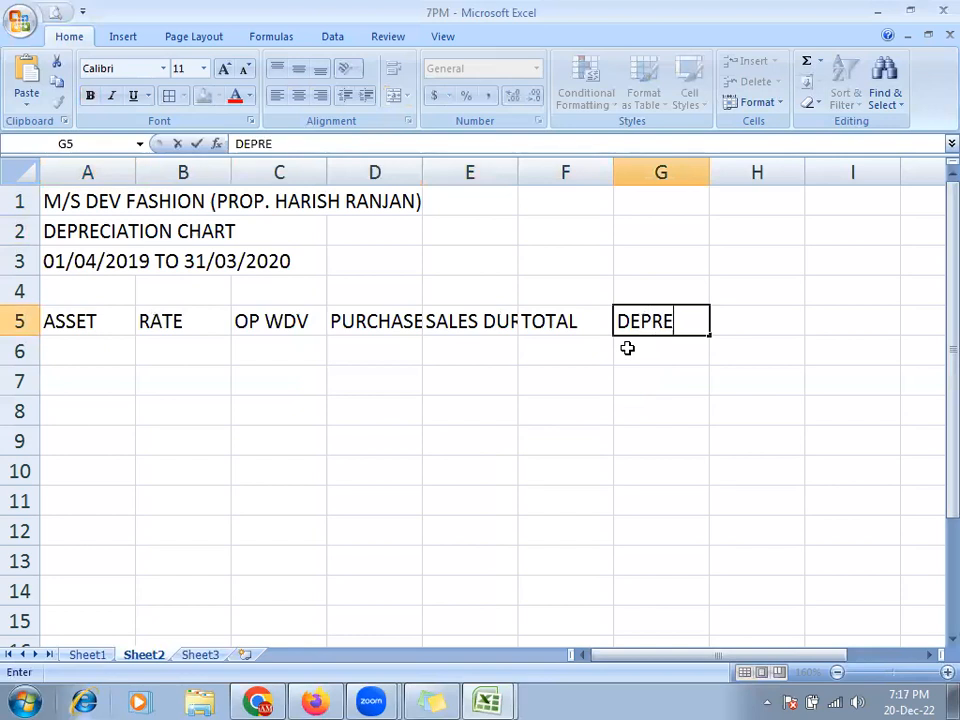
text(CIATION)
key(Tab)
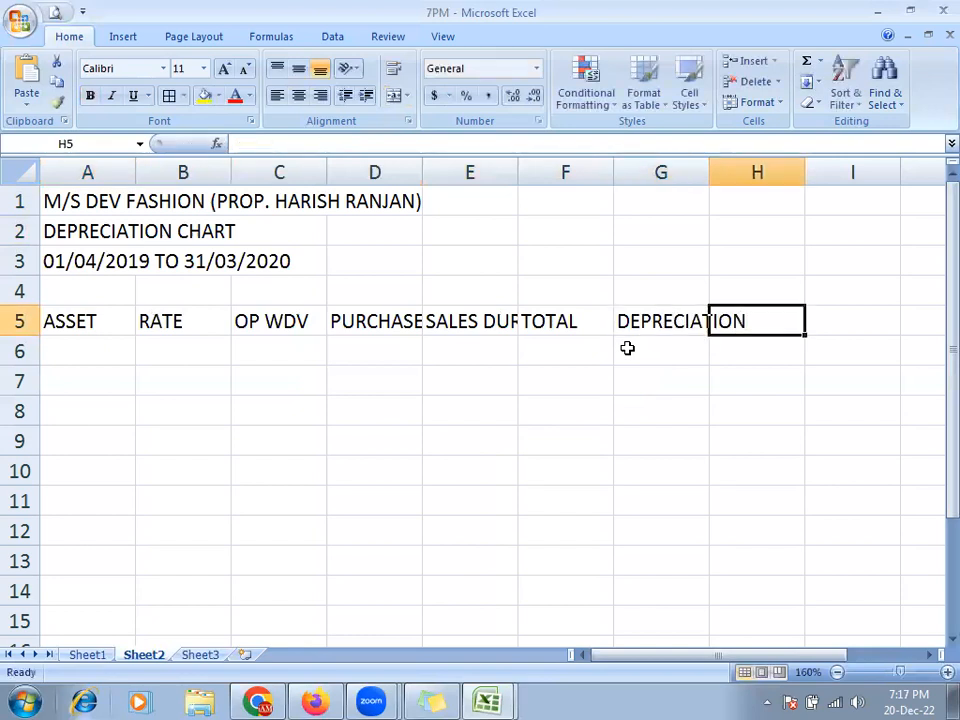
key(ctrl+Tab)
key(ctrl+Tab)
text(CL)
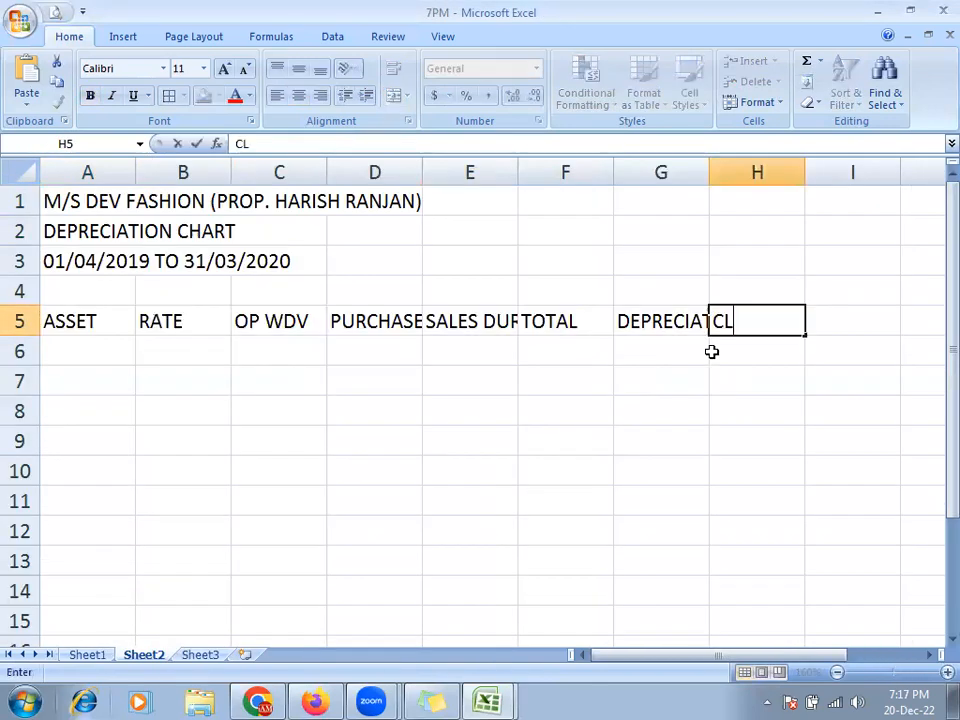
text( WDV)
key(Return)
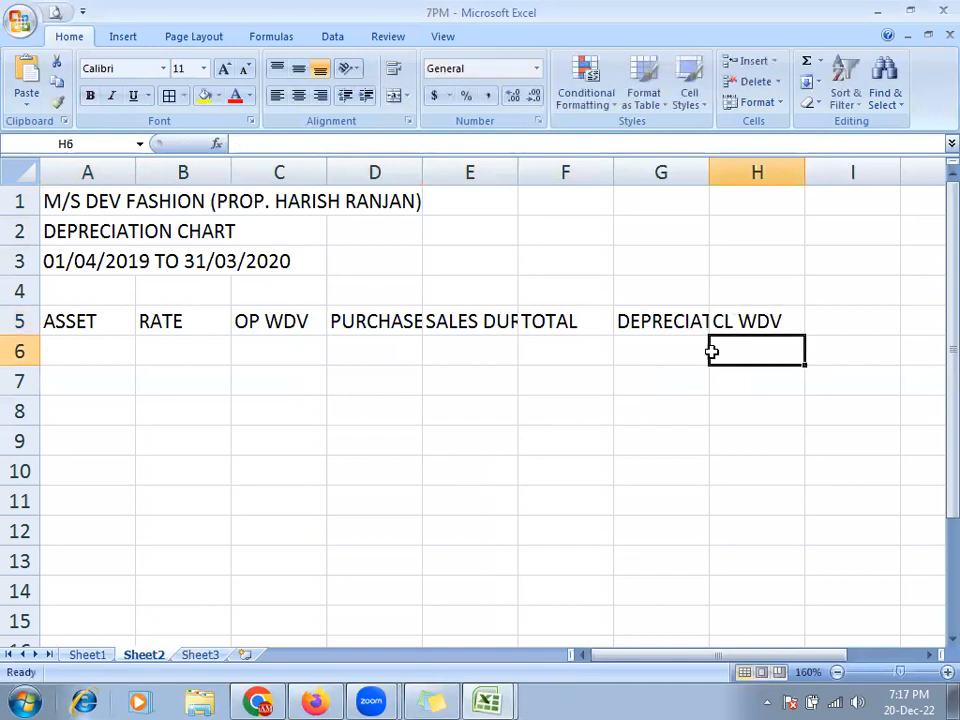
key(alt+Tab)
key(alt+Tab)
key(alt+Tab)
key(alt+Tab)
key(alt+Tab)
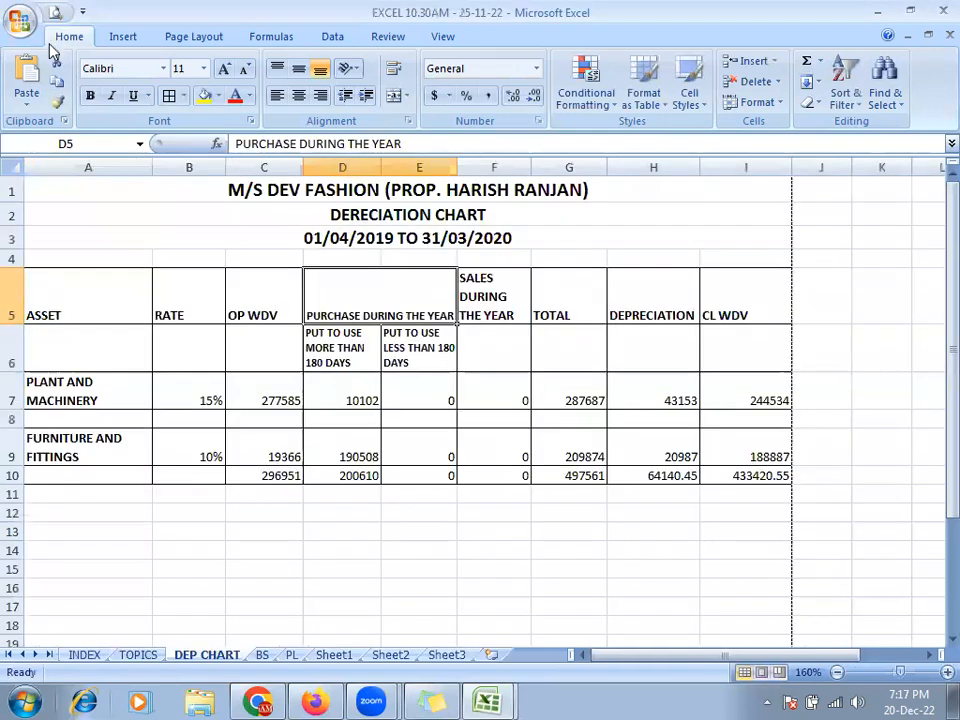
- Preview the reference DEP CHART printout zoomed in and out, then return to 7PM Sheet2
key(ctrl+F2)
click(713, 291)
click(664, 270)
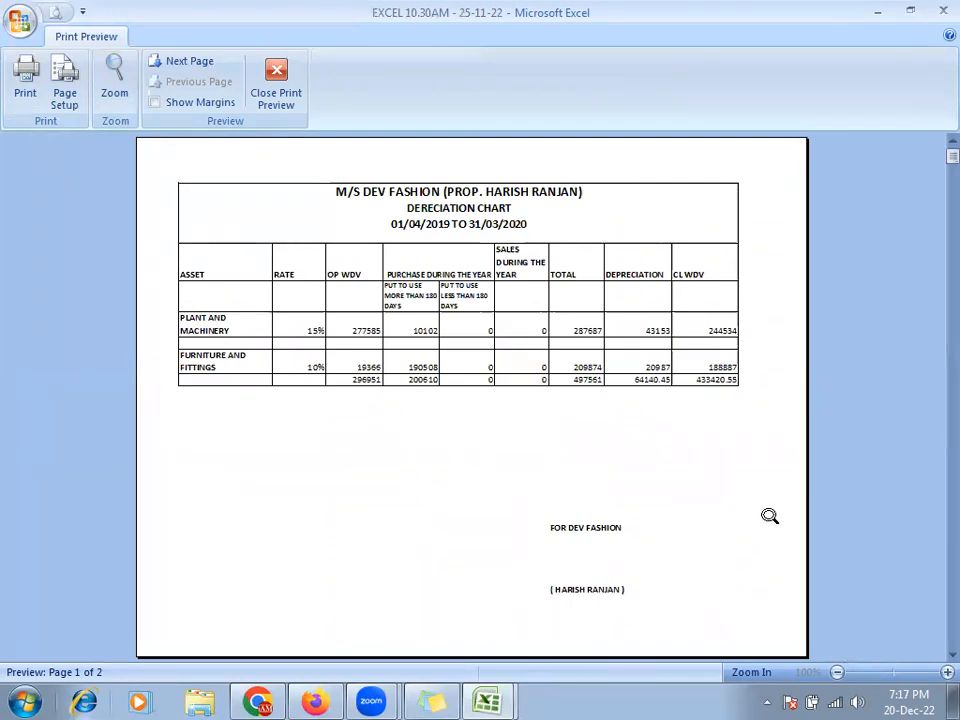
key(Escape)
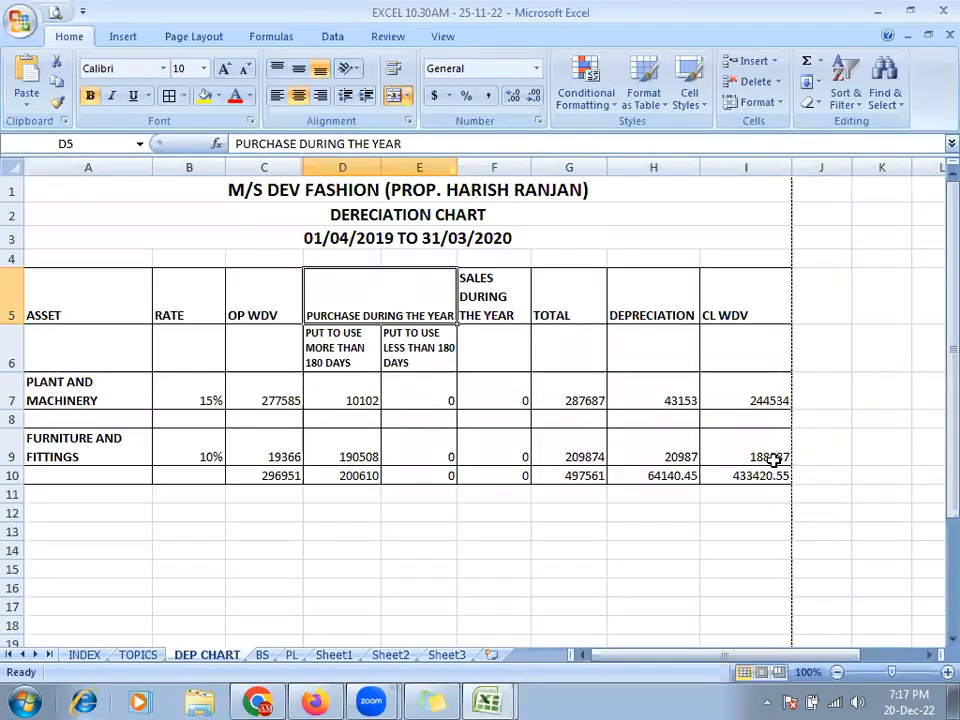
key(alt+Tab)
ctrl+scroll(608, 466, down, 2)
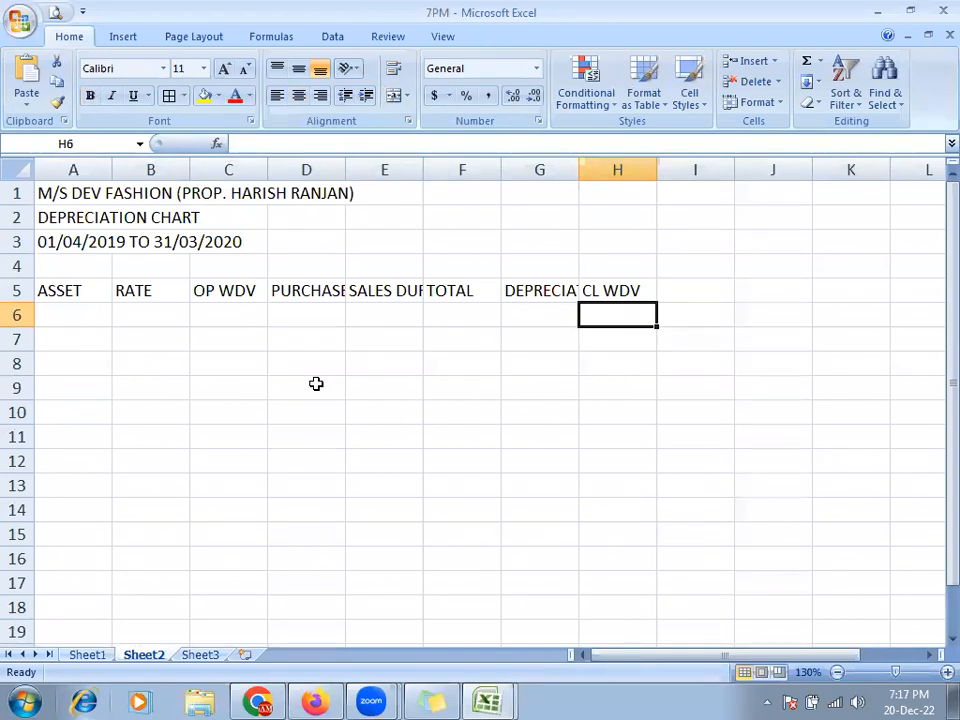
- Set Sheet2's page orientation to Landscape from the Page Layout tab
click(195, 37)
click(193, 100)
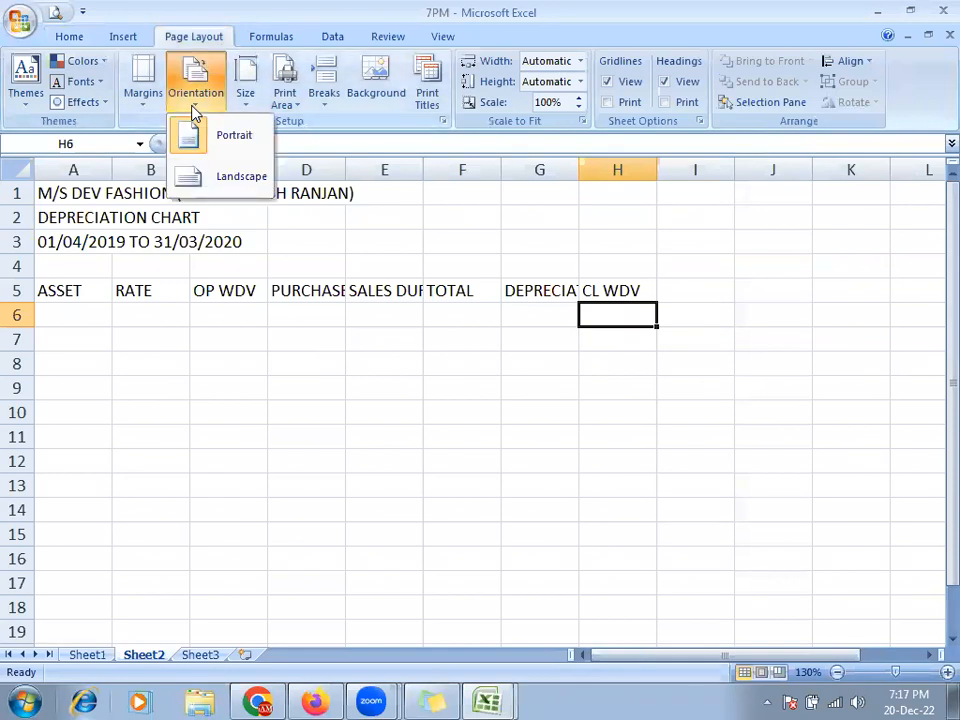
click(236, 184)
ctrl+scroll(376, 372, down, 2)
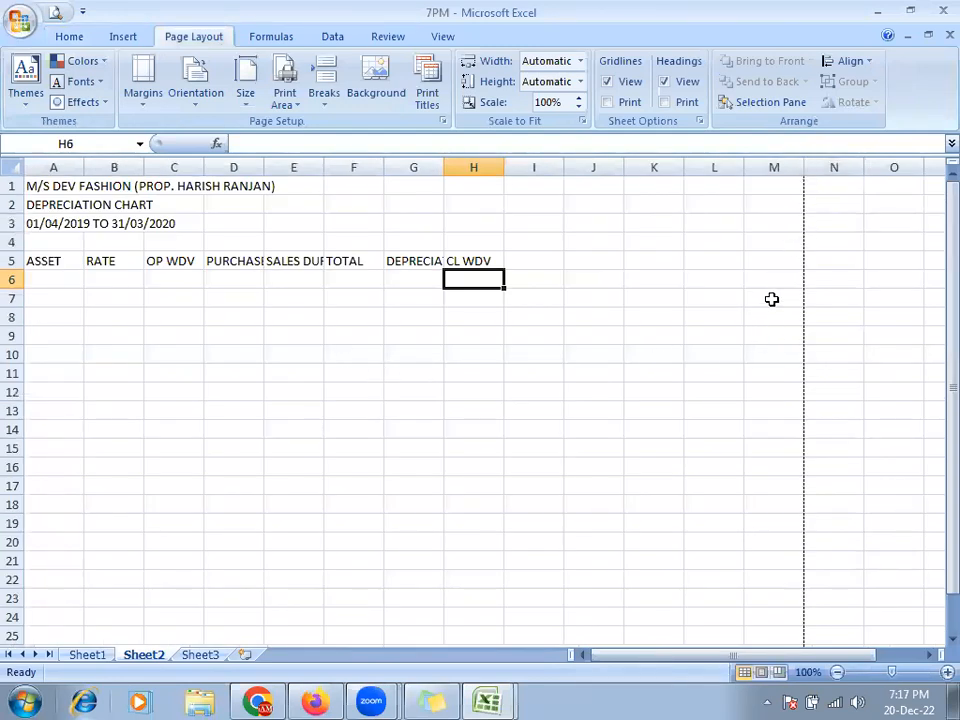
click(205, 104)
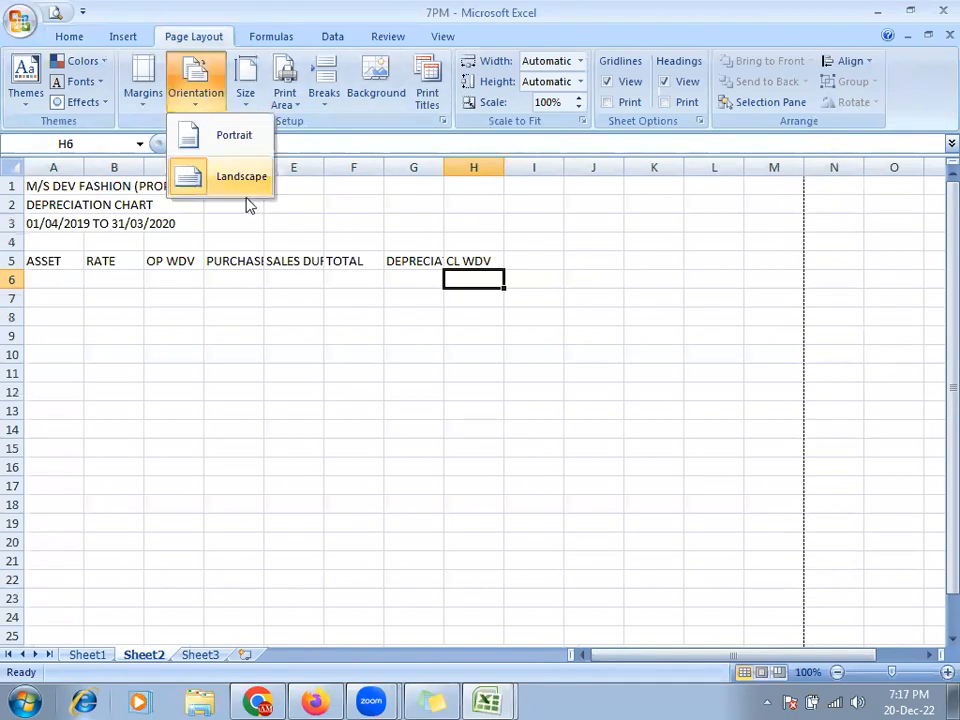
click(566, 416)
click(296, 317)
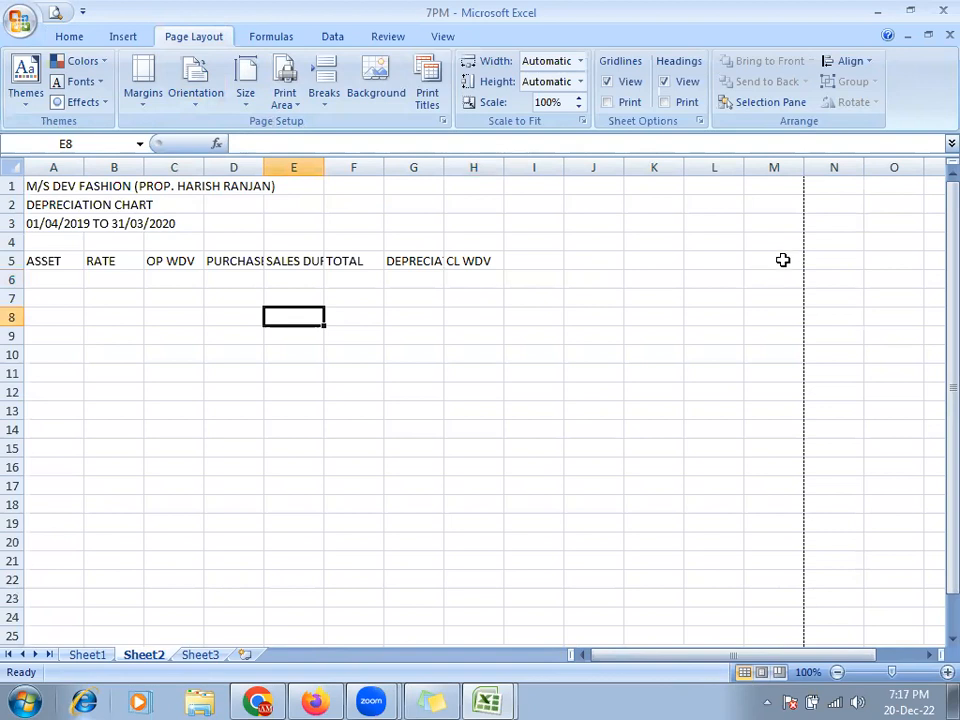
click(44, 262)
- Adjust column A's width for the asset names to match the reference chart
key(ctrl+Tab)
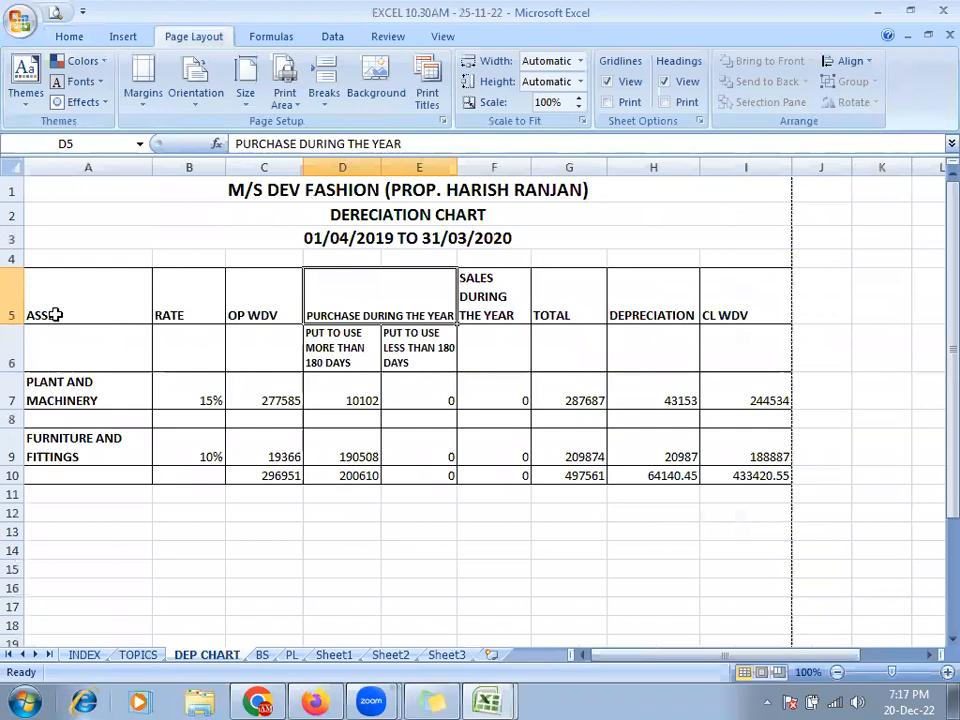
key(ctrl+Tab)
drag(85, 169, 200, 170)
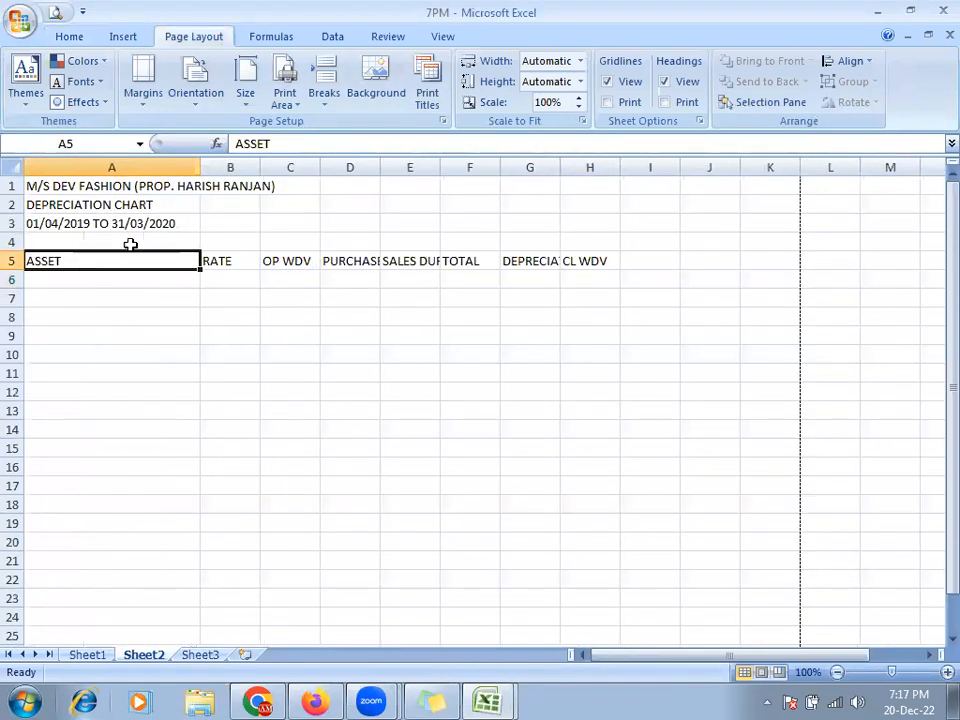
key(ctrl+Tab)
key(ctrl+Tab)
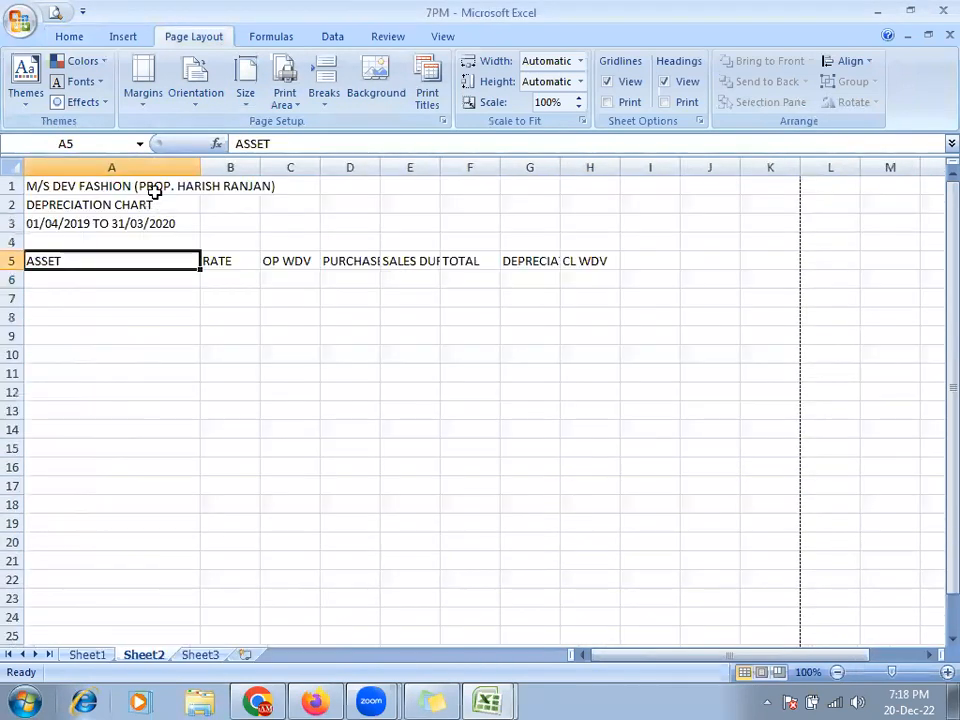
drag(201, 167, 186, 167)
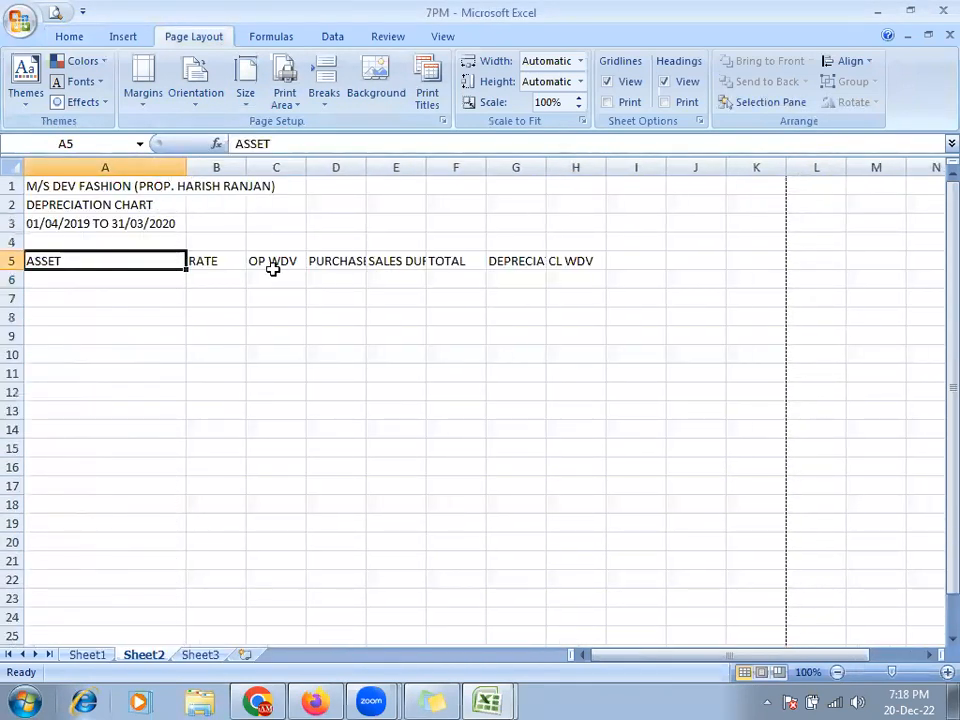
key(ctrl+Tab)
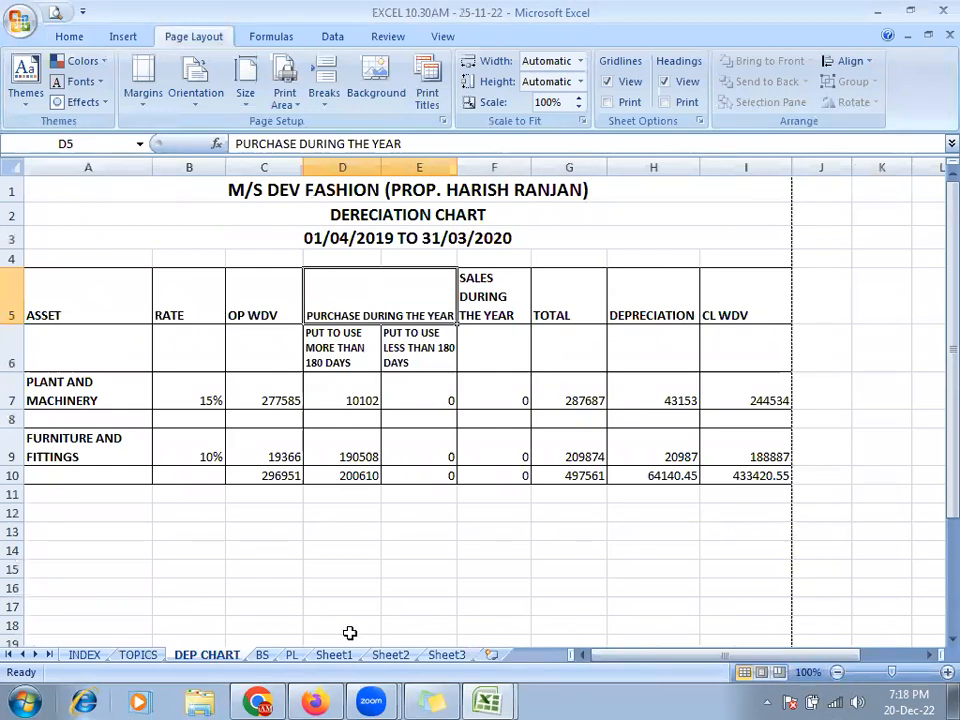
key(ctrl+Tab)
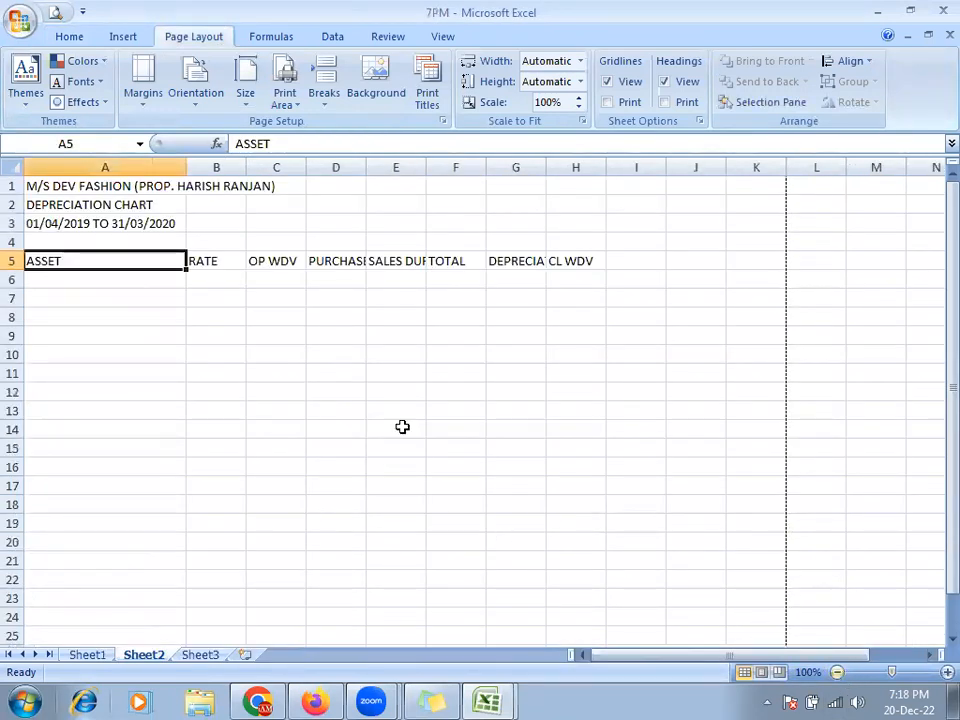
key(alt+Tab)
key(ctrl+Tab)
drag(189, 165, 162, 168)
key(alt+Tab)
- Widen columns B, C and D so D fits PURCHASE DURING THE YEAR, then select D6
key(alt+Tab)
drag(226, 168, 230, 168)
drag(289, 167, 297, 167)
drag(357, 171, 428, 172)
key(alt+Tab)
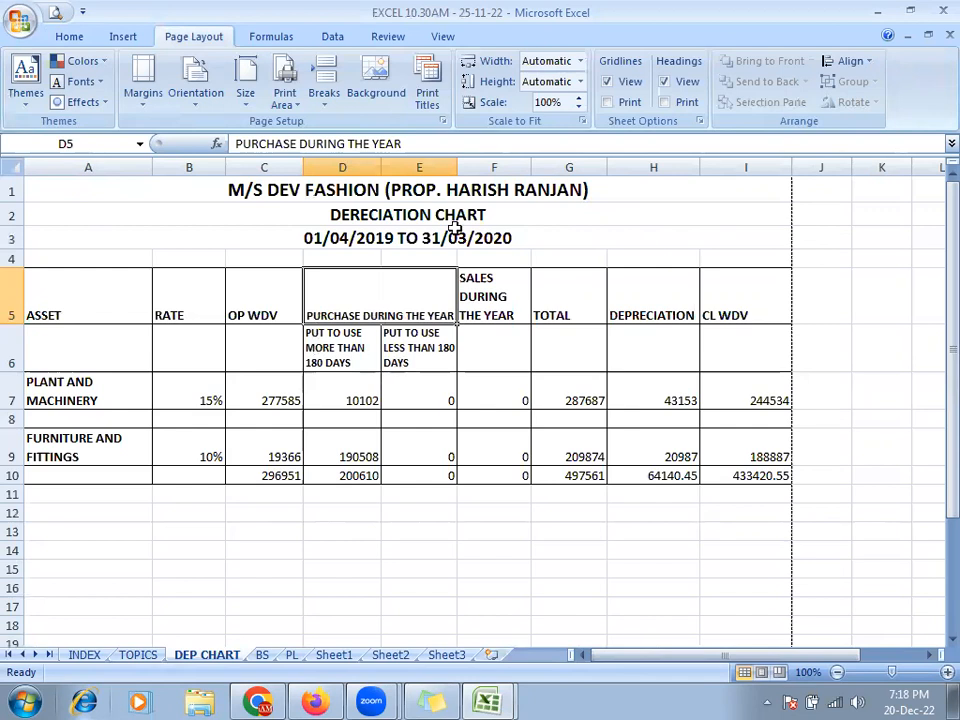
key(alt+Tab)
drag(432, 169, 471, 169)
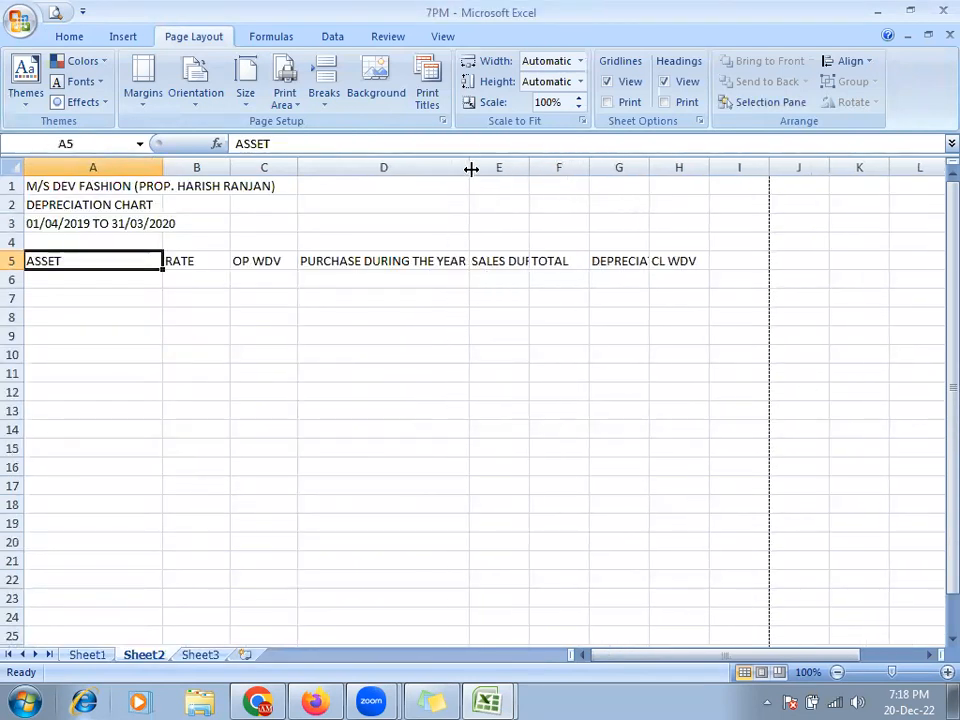
key(alt+Tab)
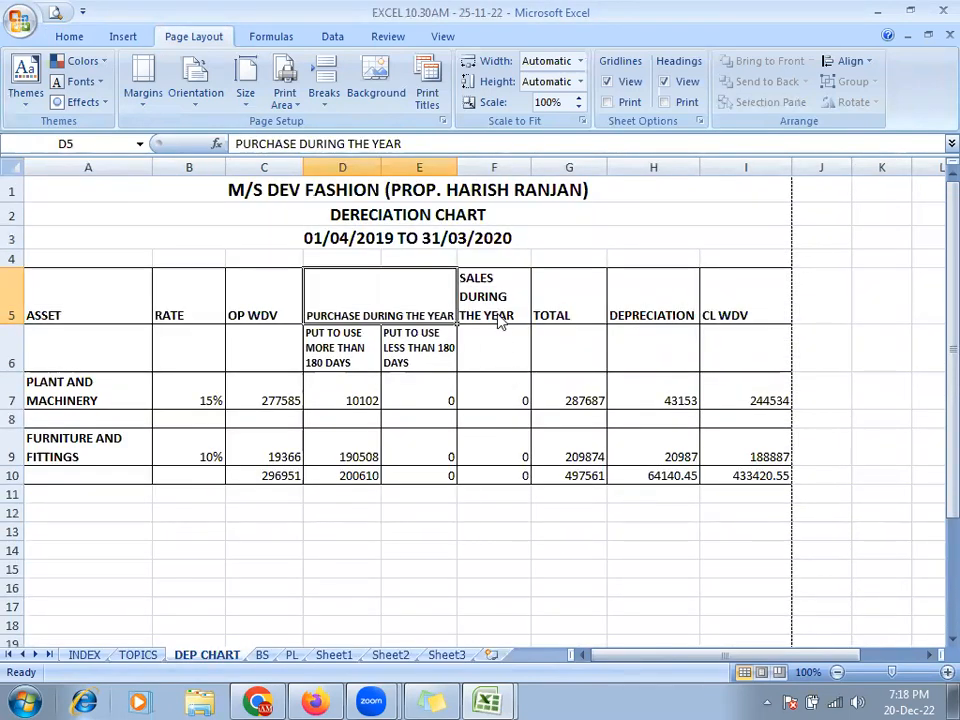
key(alt+Tab)
drag(527, 171, 531, 171)
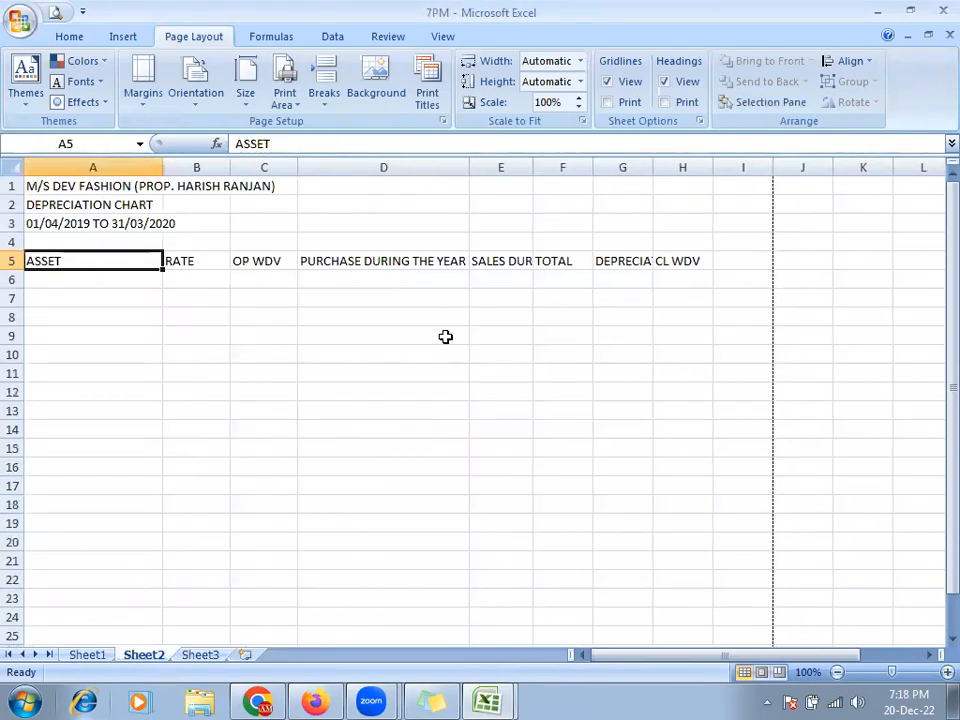
key(alt+Tab)
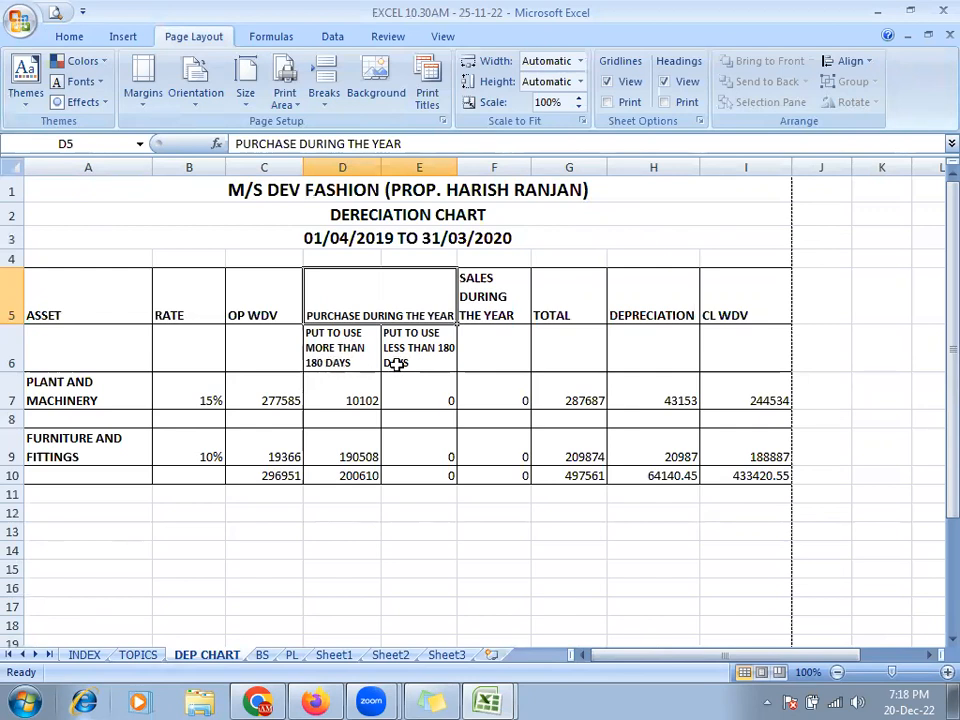
key(alt+Tab)
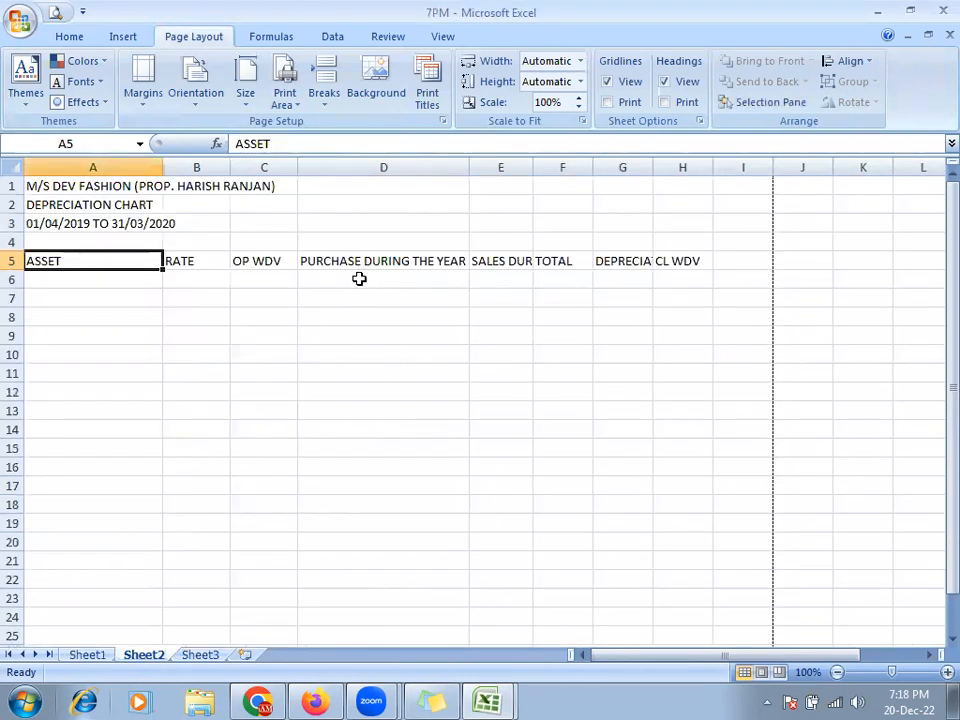
click(357, 280)
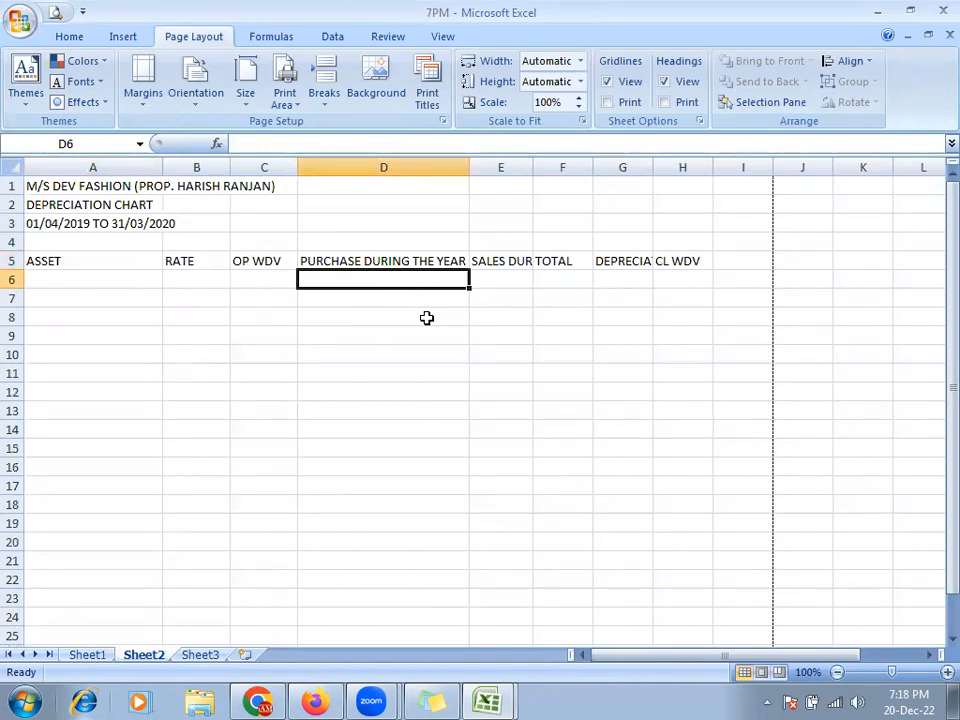
- Insert an entire blank column at D (undoing and redoing once), then select D5:E5
key(ctrl+shift+plus)
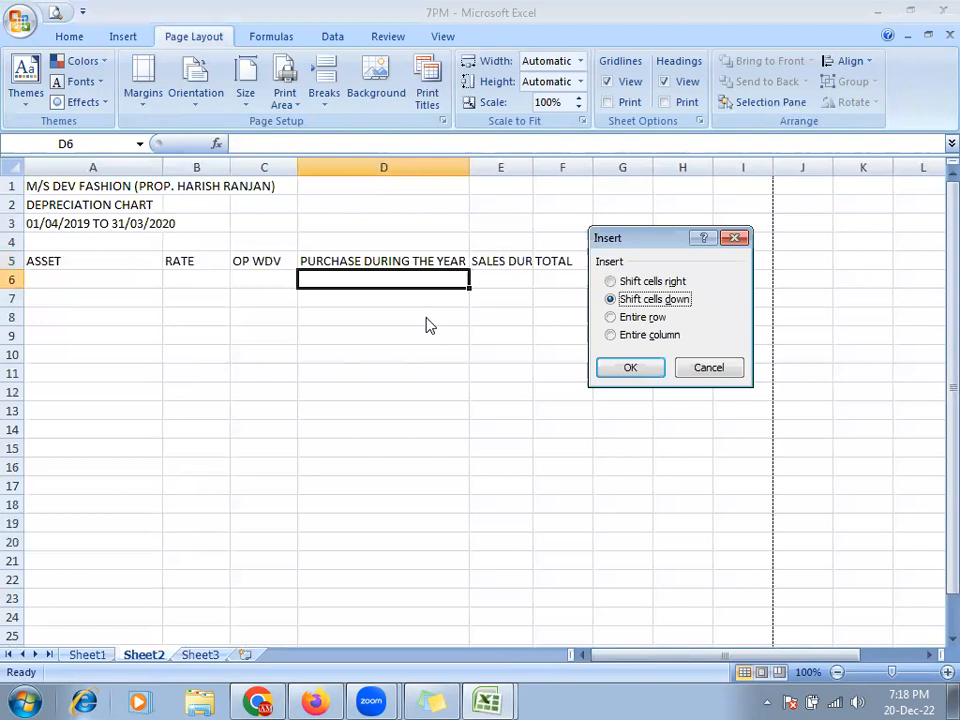
key(Down)
key(Down)
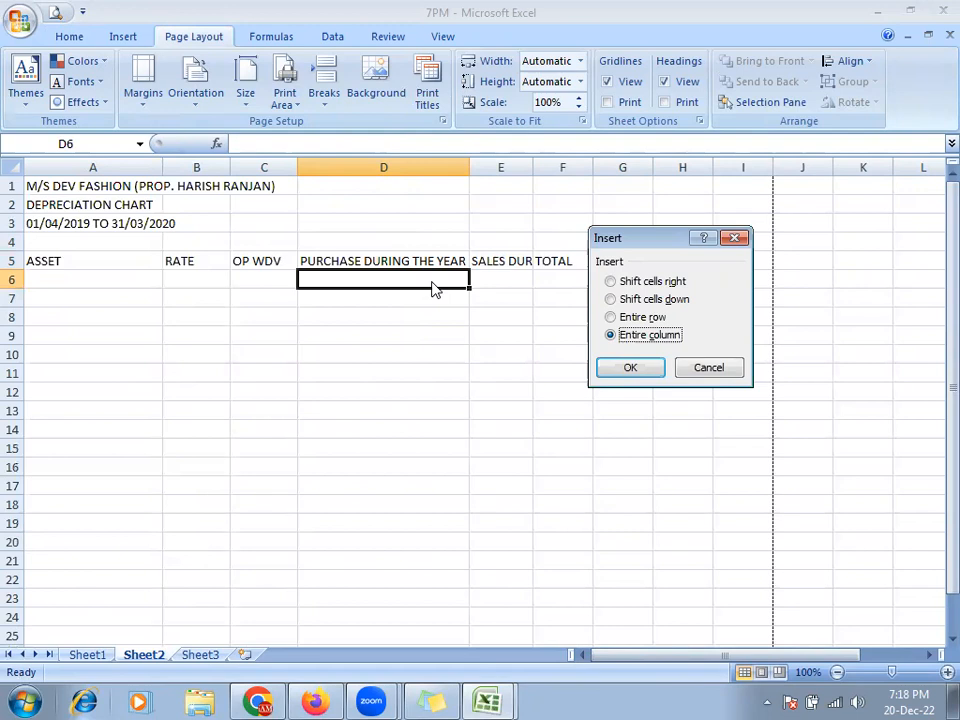
click(630, 367)
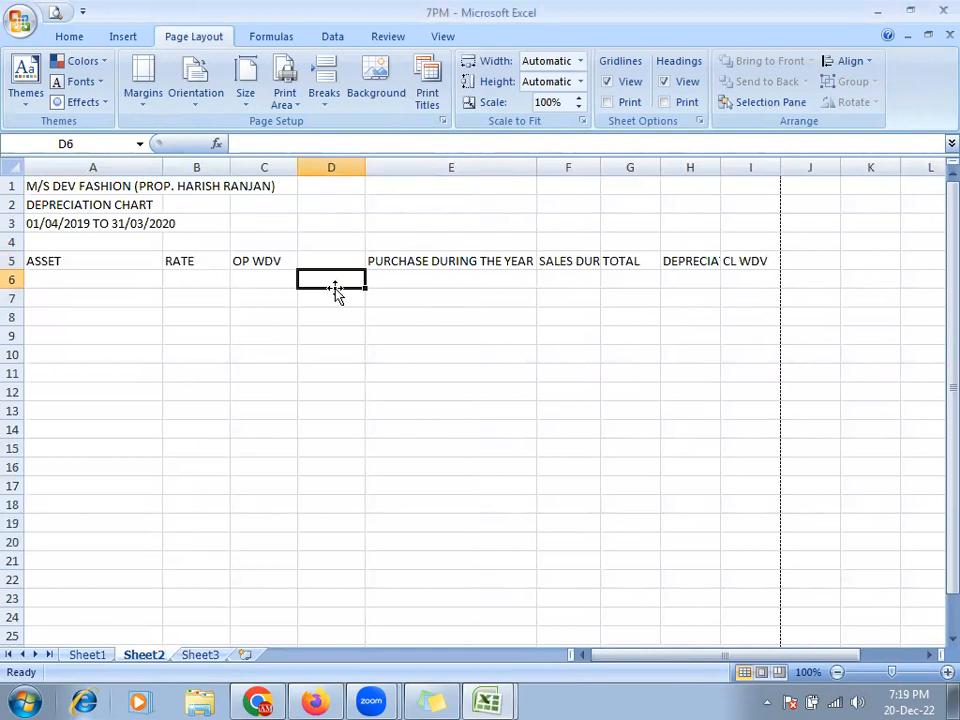
key(ctrl+z)
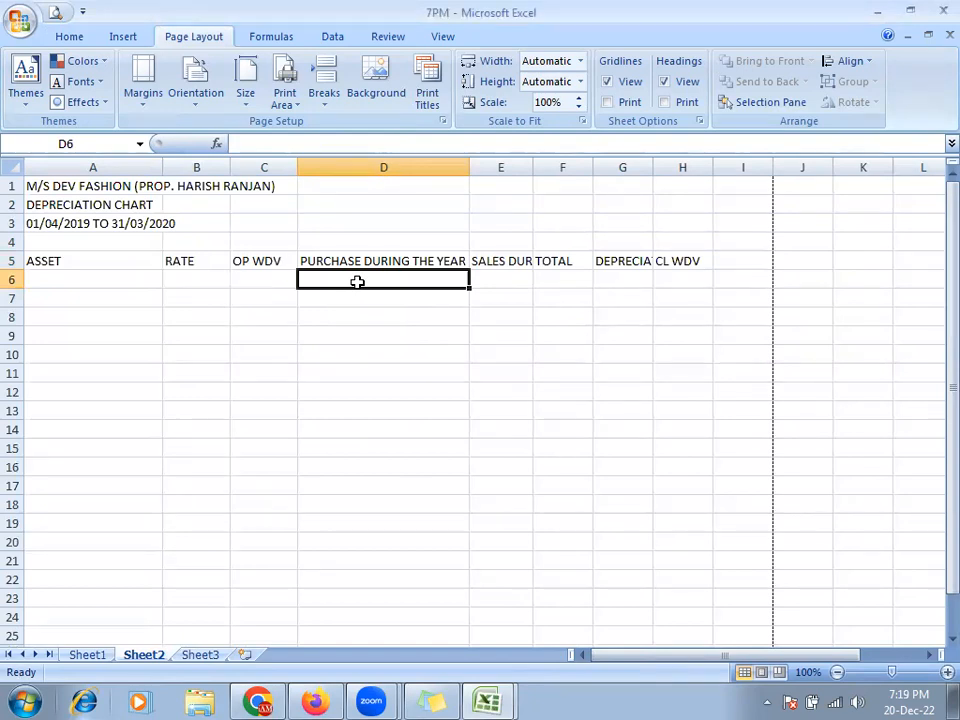
key(ctrl+shift+plus)
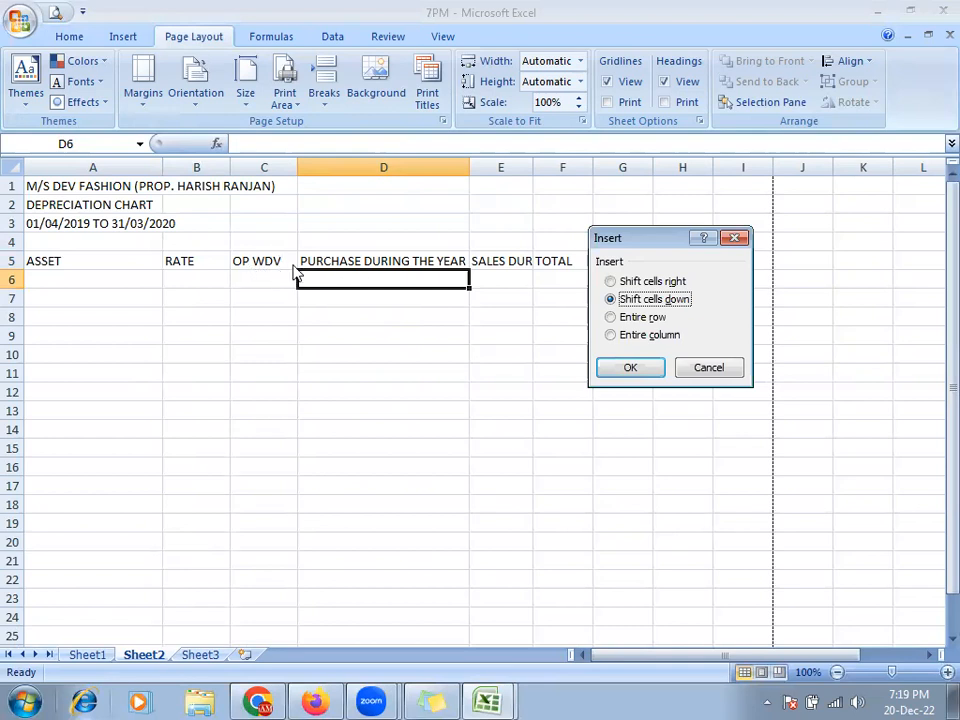
click(611, 335)
click(628, 368)
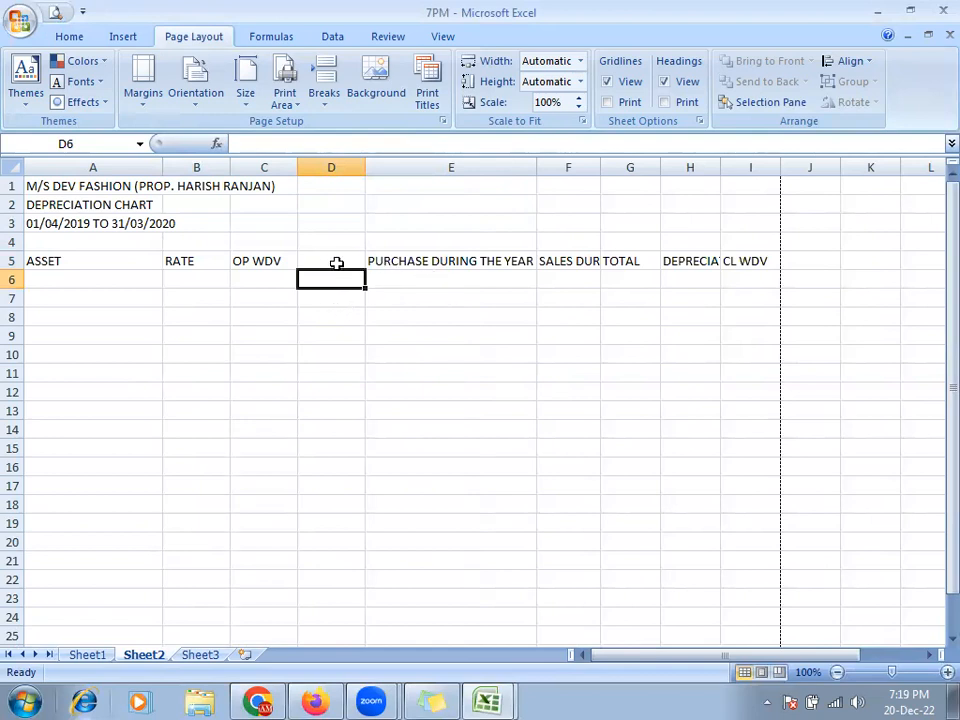
drag(344, 263, 472, 269)
key(alt+Tab)
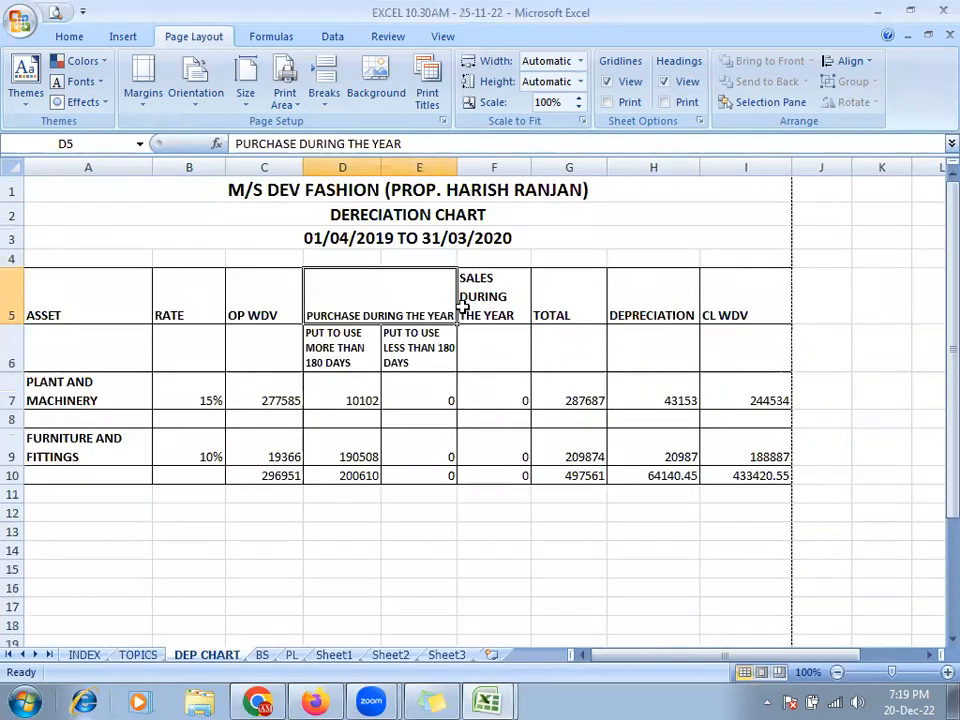
- Merge and centre PURCHASE DURING THE YEAR across D5:E5
key(alt+Tab)
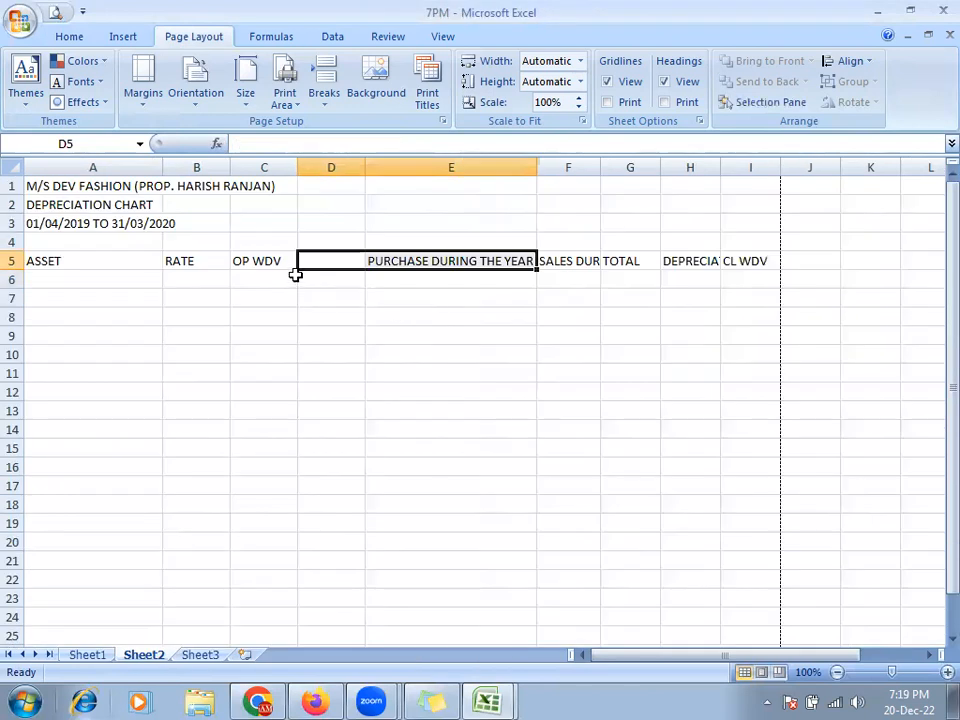
click(68, 36)
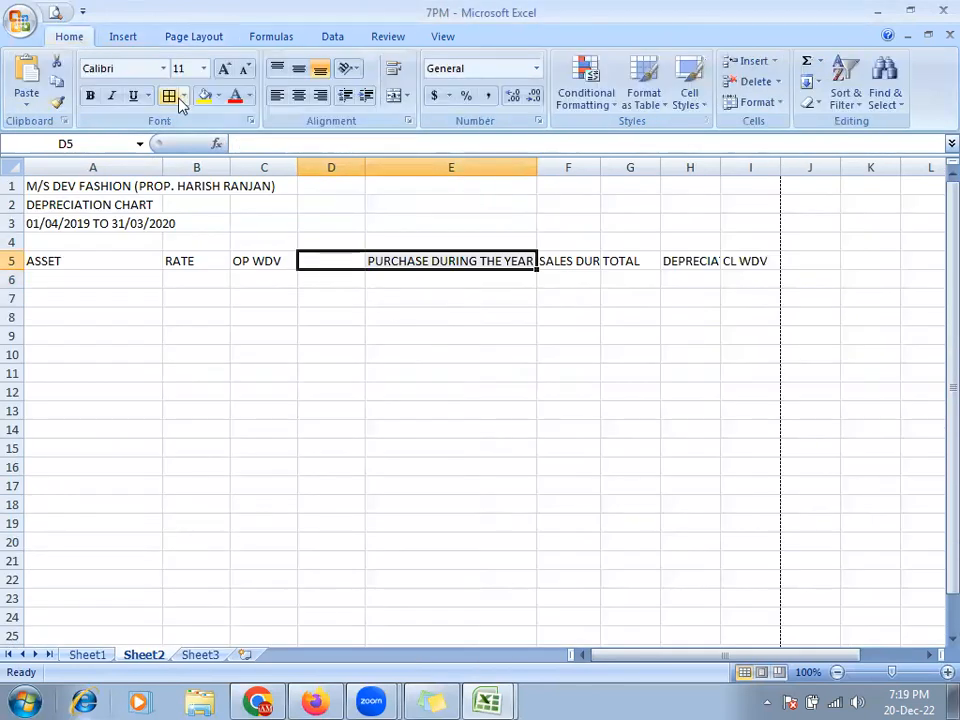
click(394, 96)
- Resize columns D and E, setting E to about 12.43, and select F5
drag(533, 171, 464, 179)
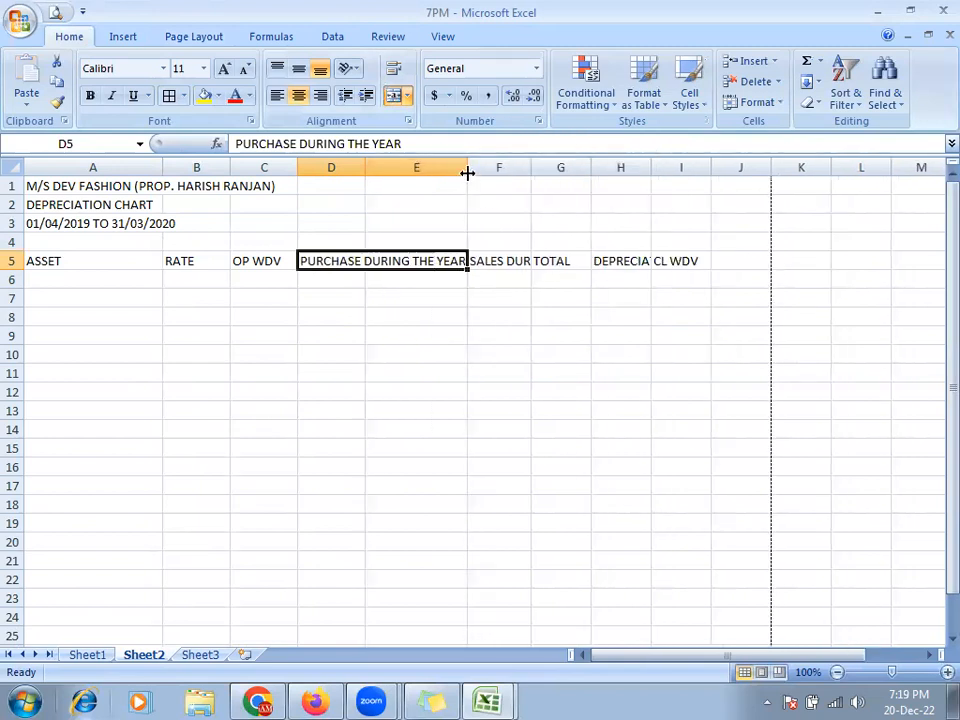
drag(365, 167, 395, 171)
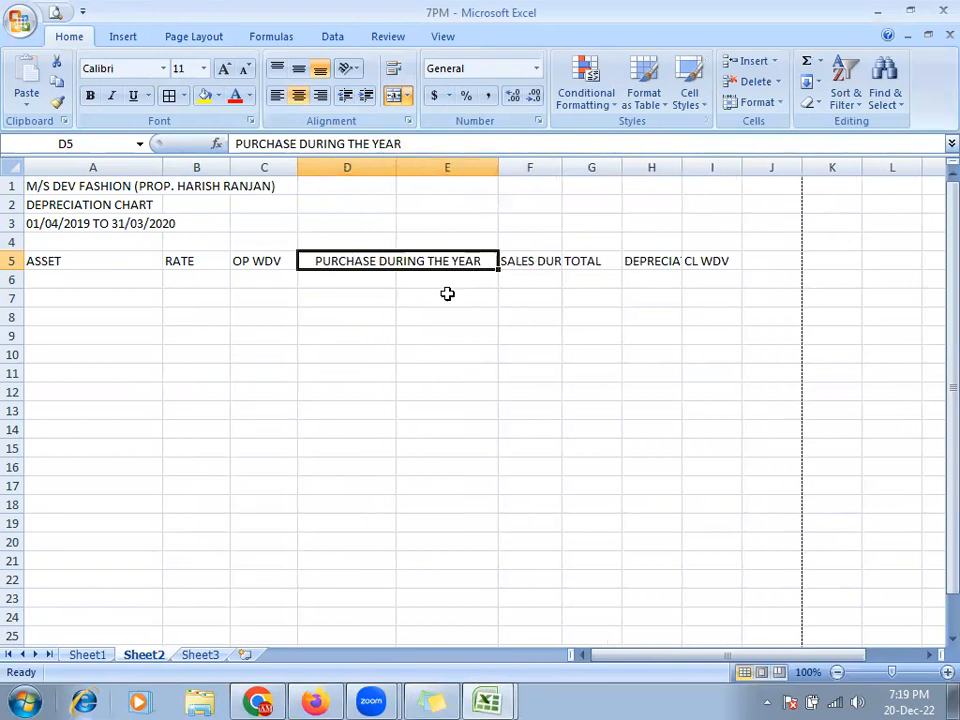
drag(396, 169, 384, 168)
drag(486, 168, 470, 169)
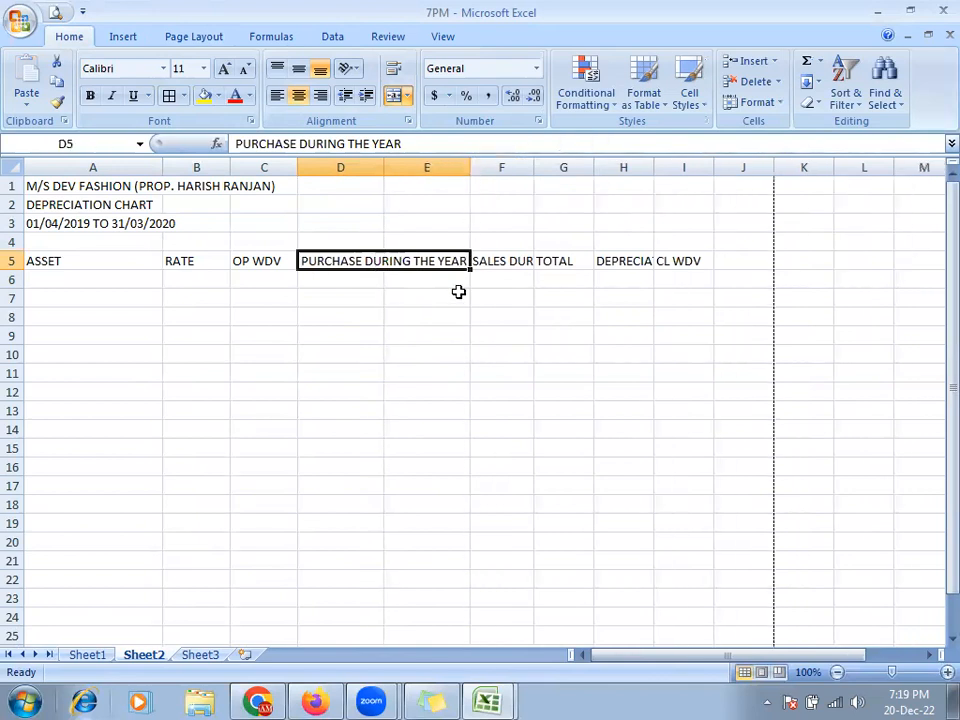
click(516, 261)
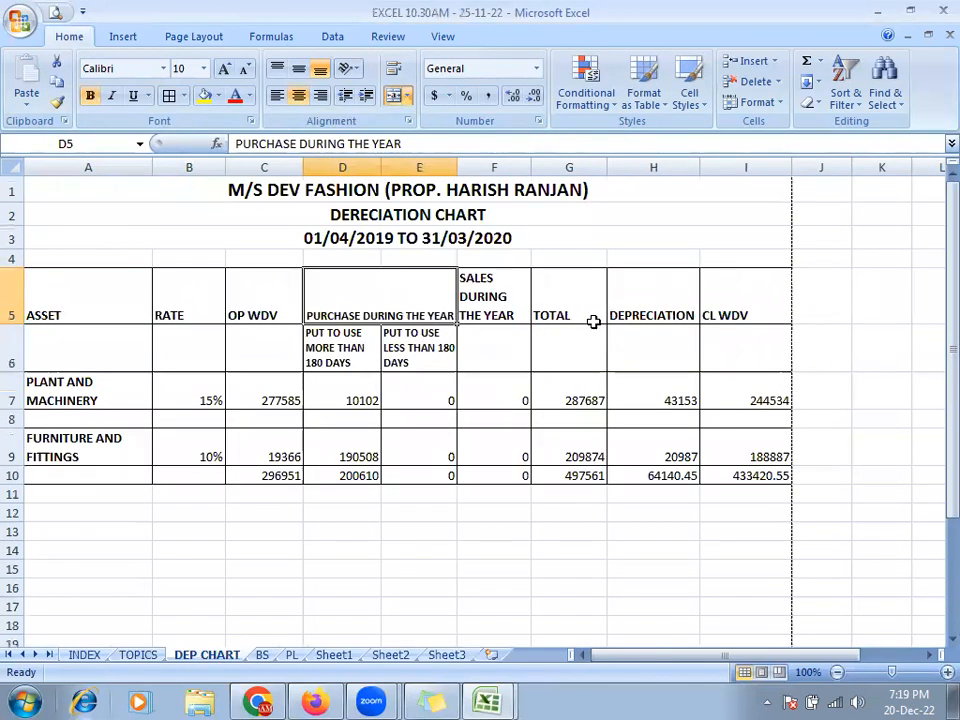
click(484, 274)
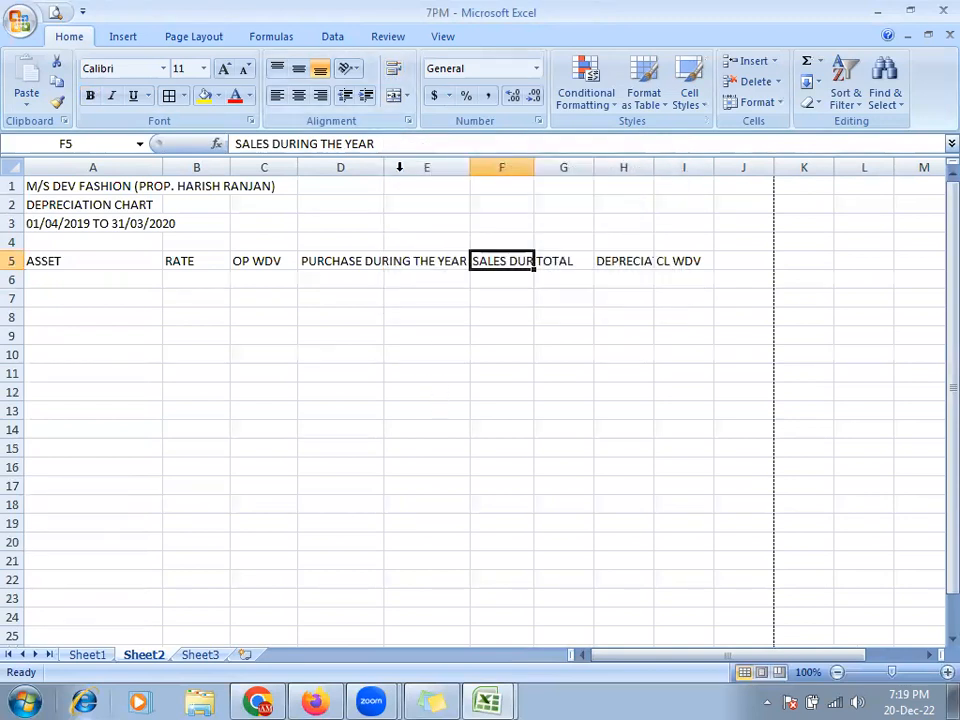
- Wrap SALES DURING THE YEAR in F5 onto several lines in a taller row 5
click(393, 68)
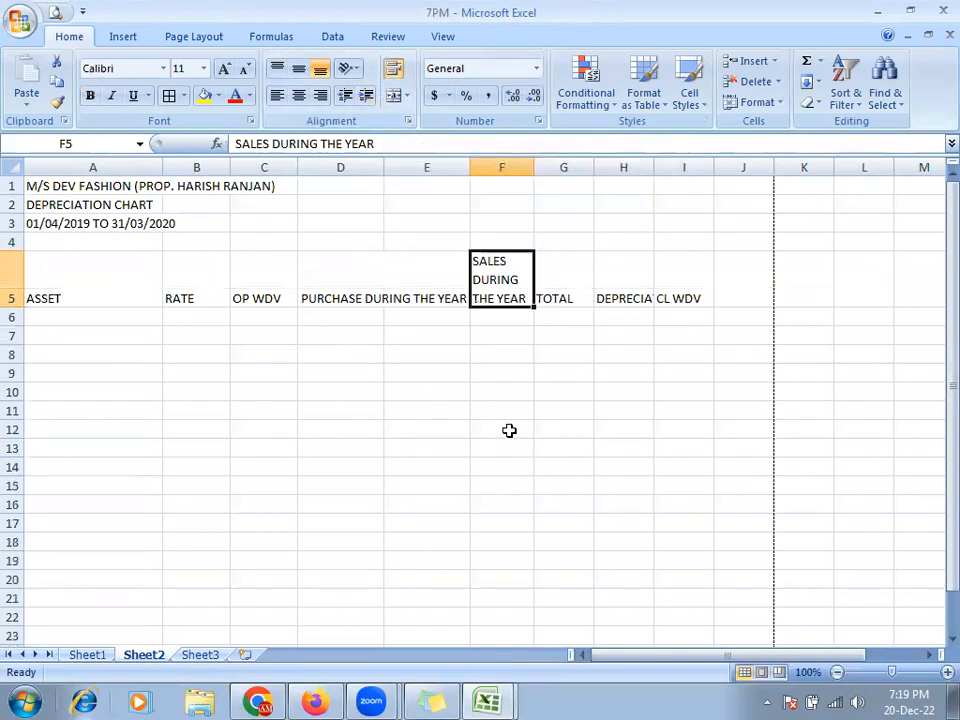
key(alt+Tab)
key(alt+Tab)
click(565, 287)
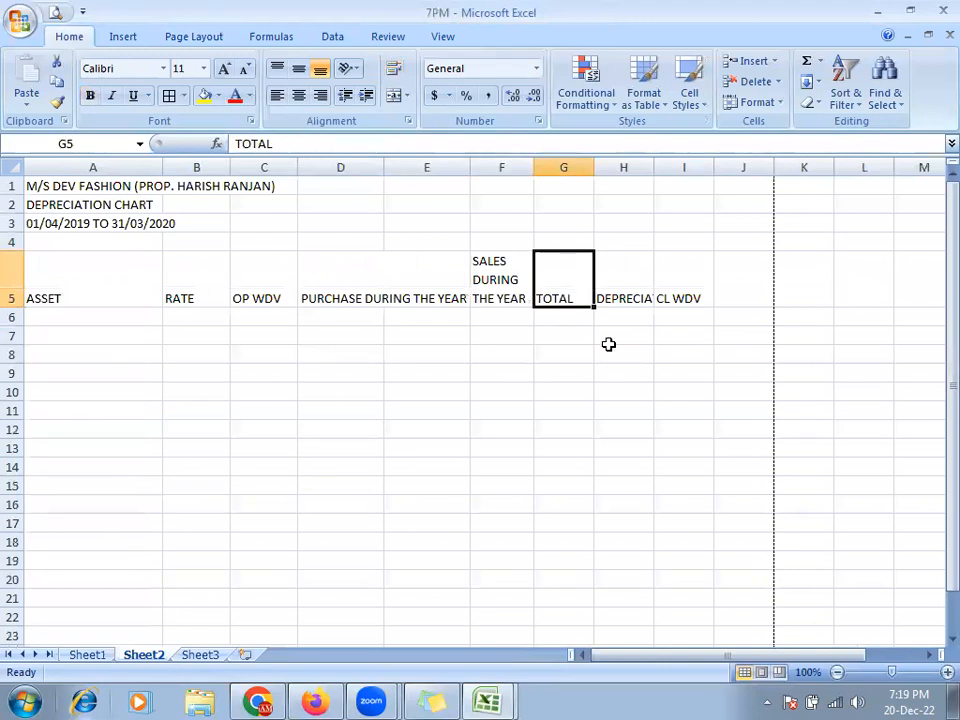
- AutoFit column H to the DEPRECIATION heading with Alt, O, C, A
click(620, 277)
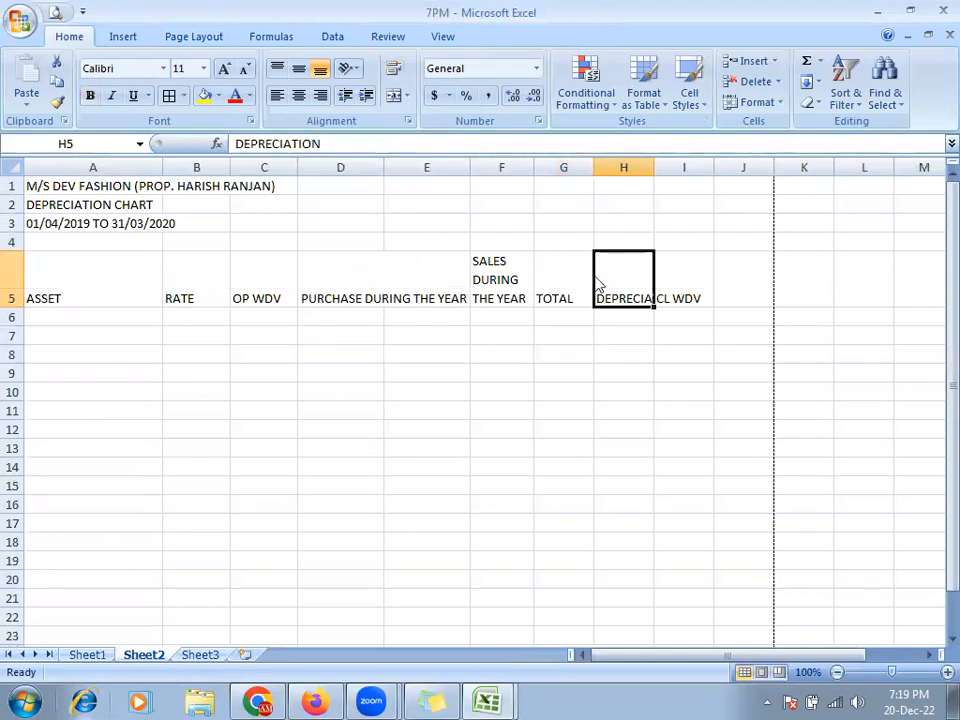
key(alt+Tab)
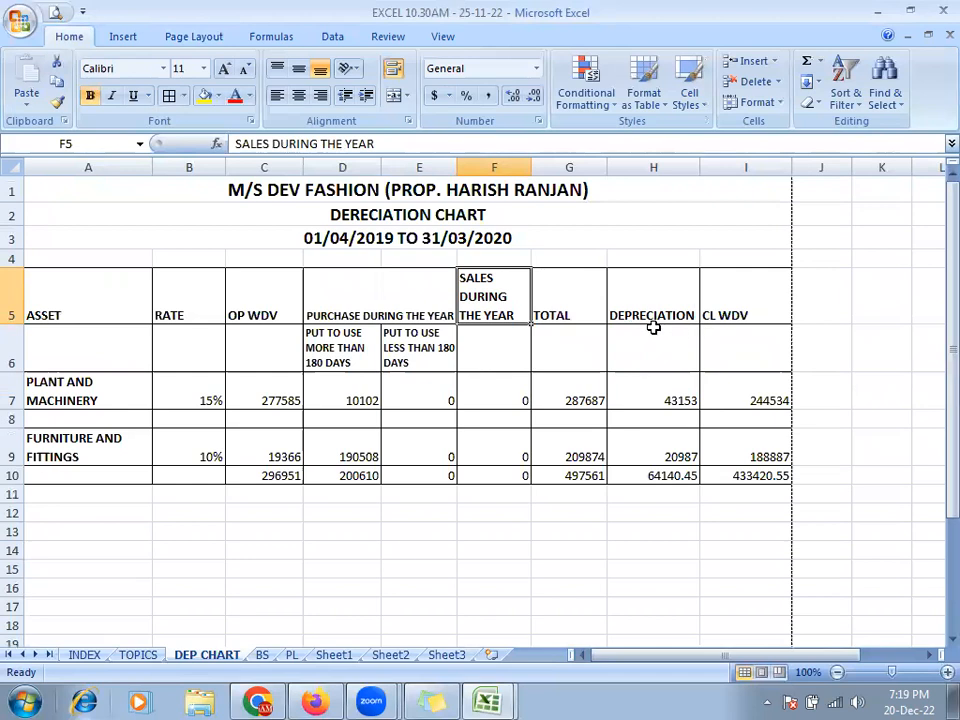
key(alt+Tab)
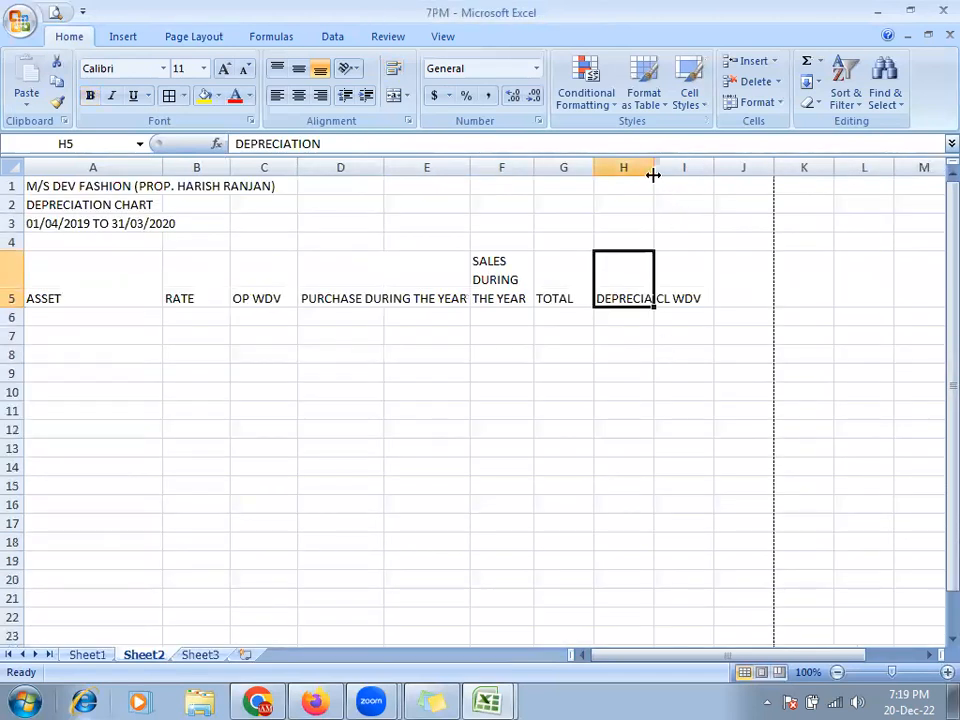
key(alt+o)
key(c)
key(a)
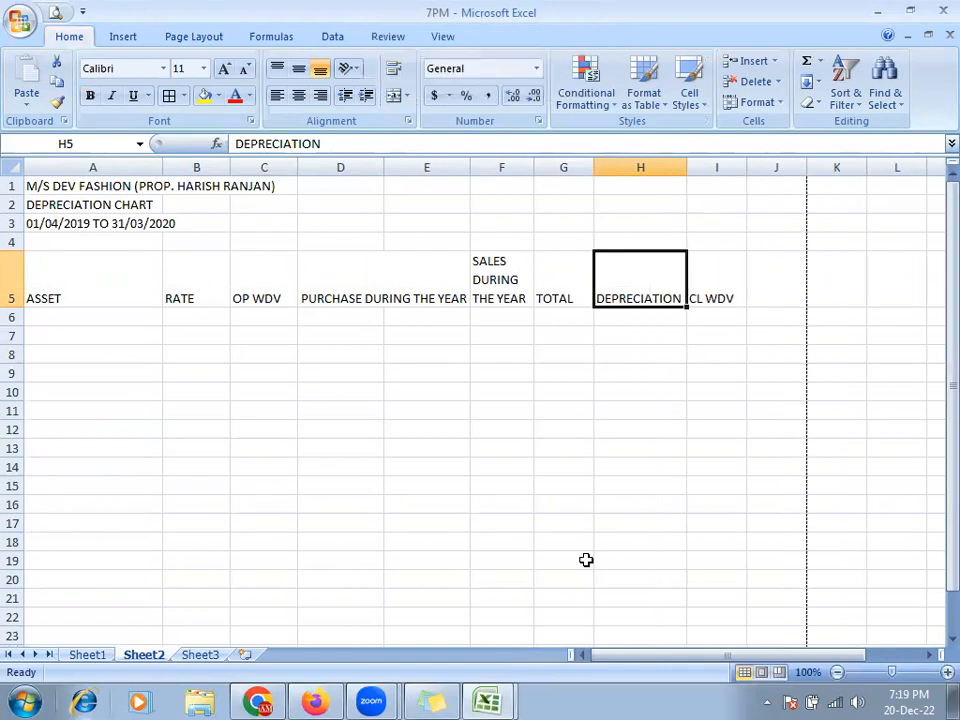
key(Right)
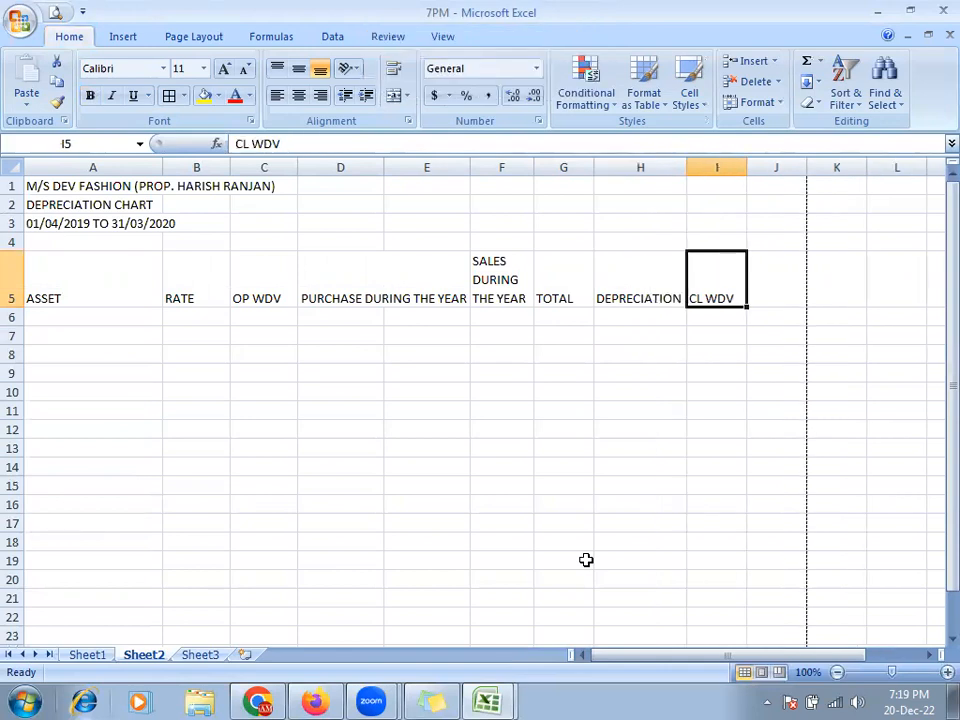
key(alt+Tab)
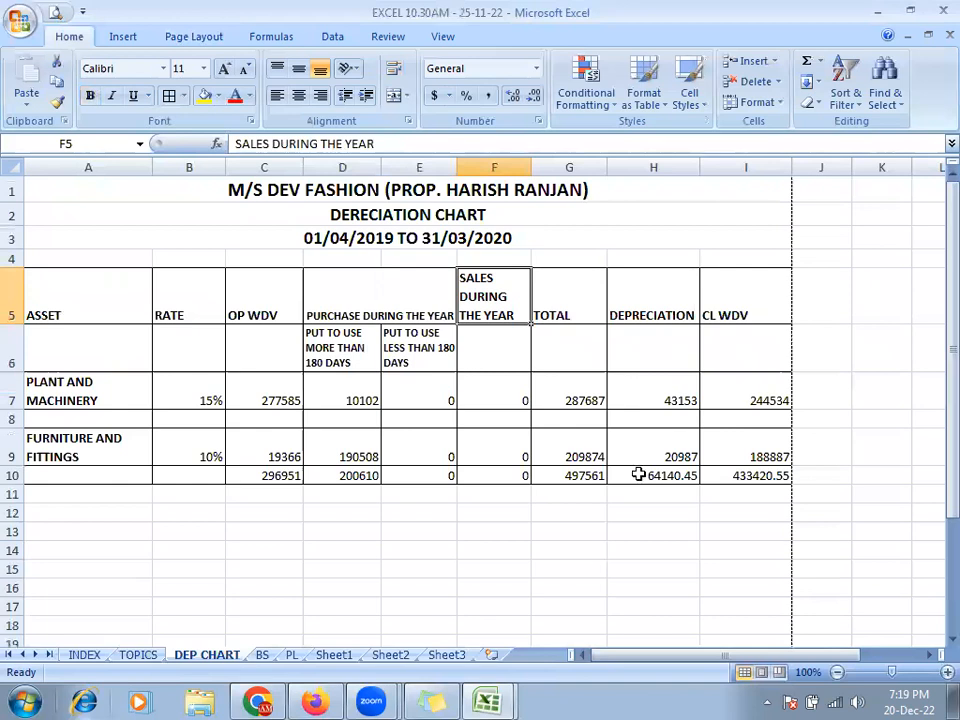
key(Right)
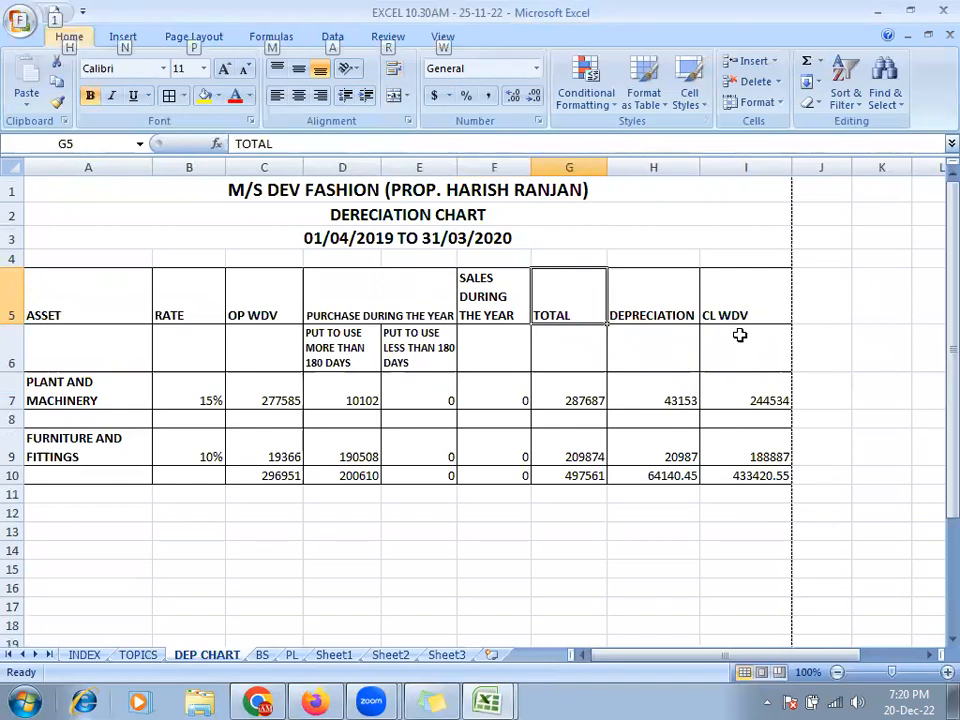
key(alt+Tab)
click(779, 296)
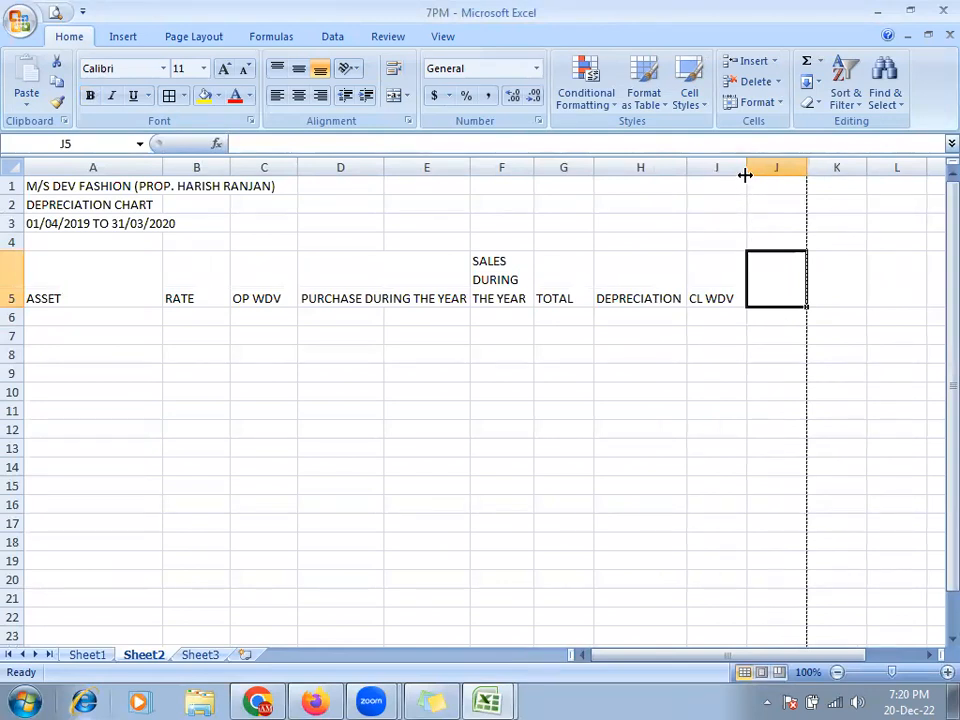
- Widen columns I, G and A (A to 20.57) and compare against the reference chart
drag(745, 173, 760, 175)
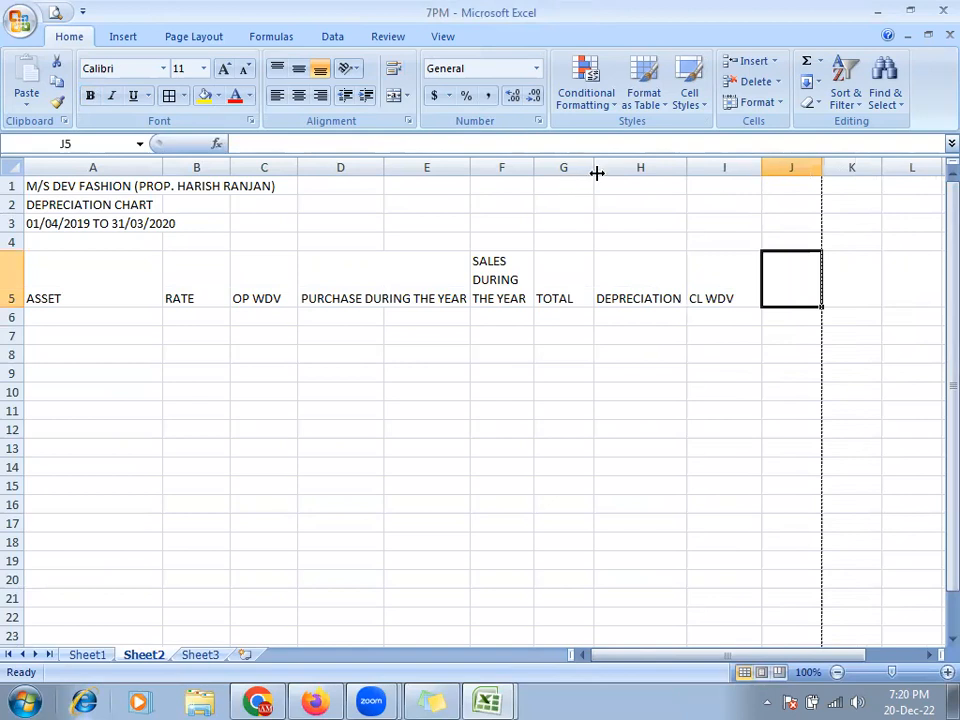
drag(593, 171, 608, 173)
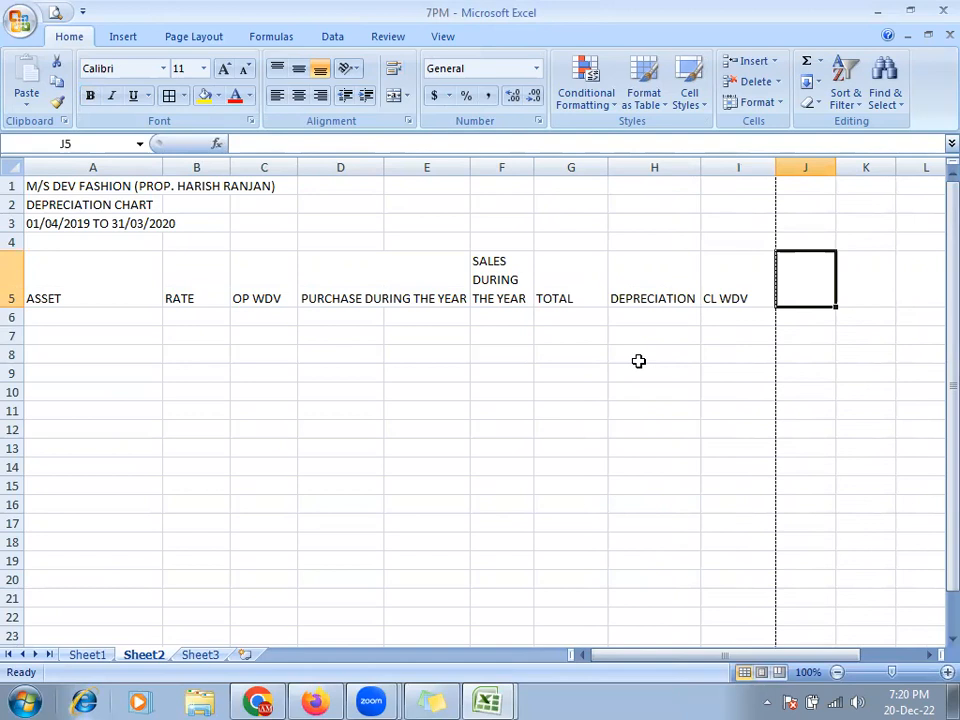
drag(162, 167, 177, 171)
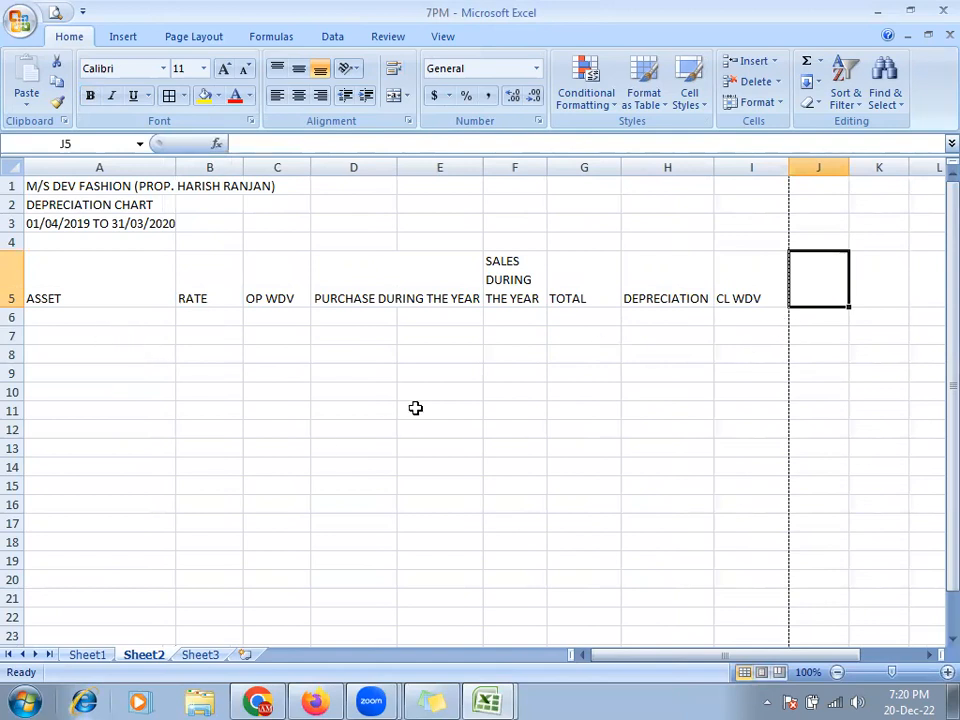
click(89, 290)
click(726, 298)
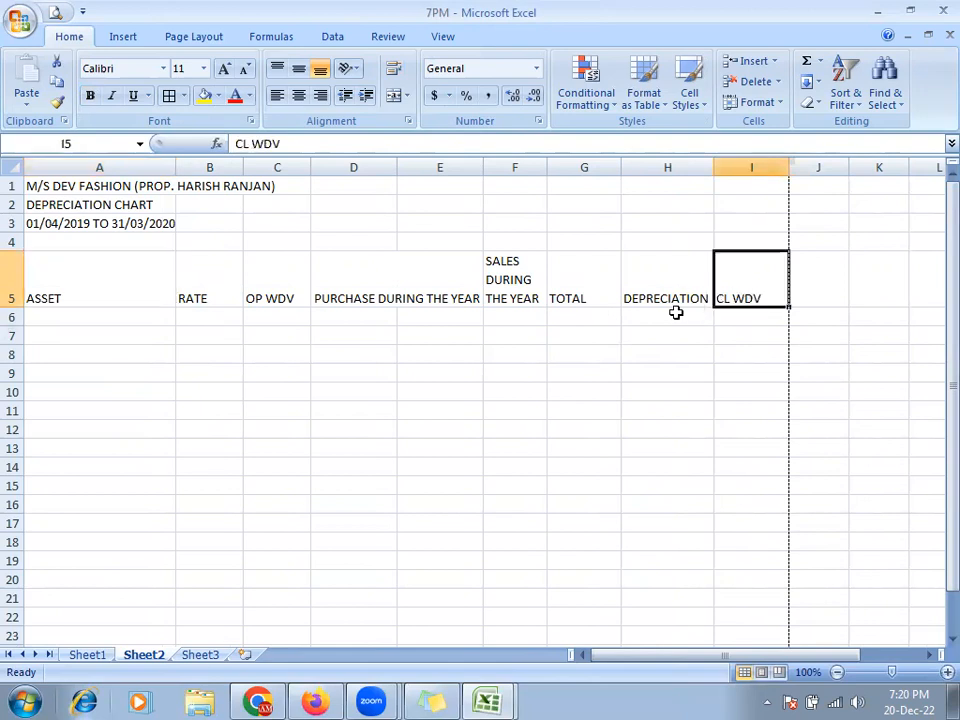
key(alt+Tab)
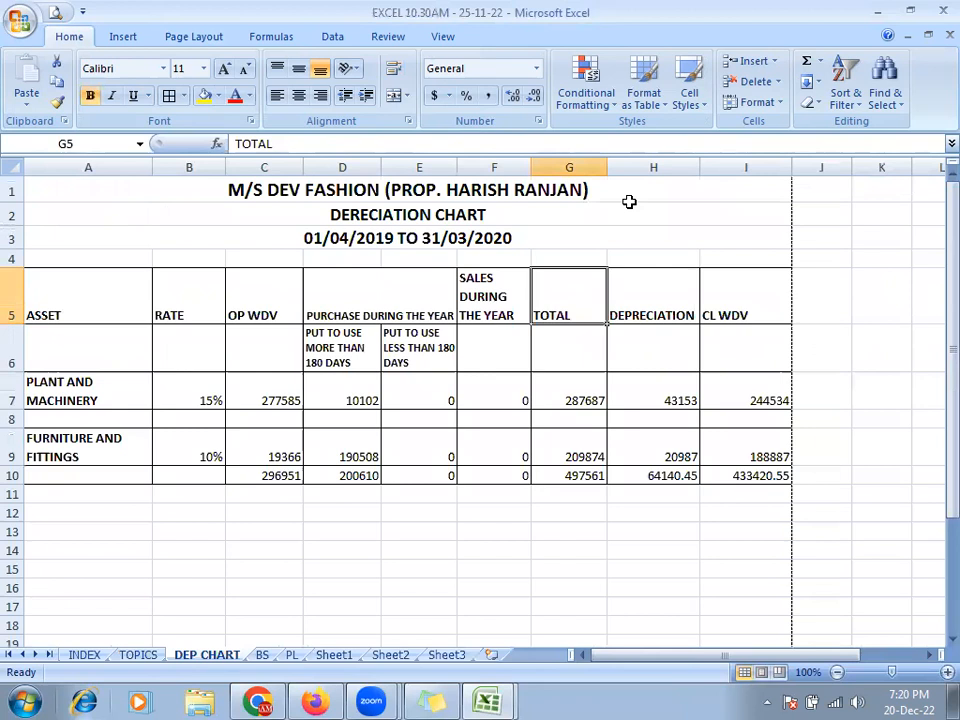
key(alt+Tab)
- Merge and centre the company title across A1:I1, bold, enlarged to font size 16
drag(58, 189, 774, 196)
click(393, 96)
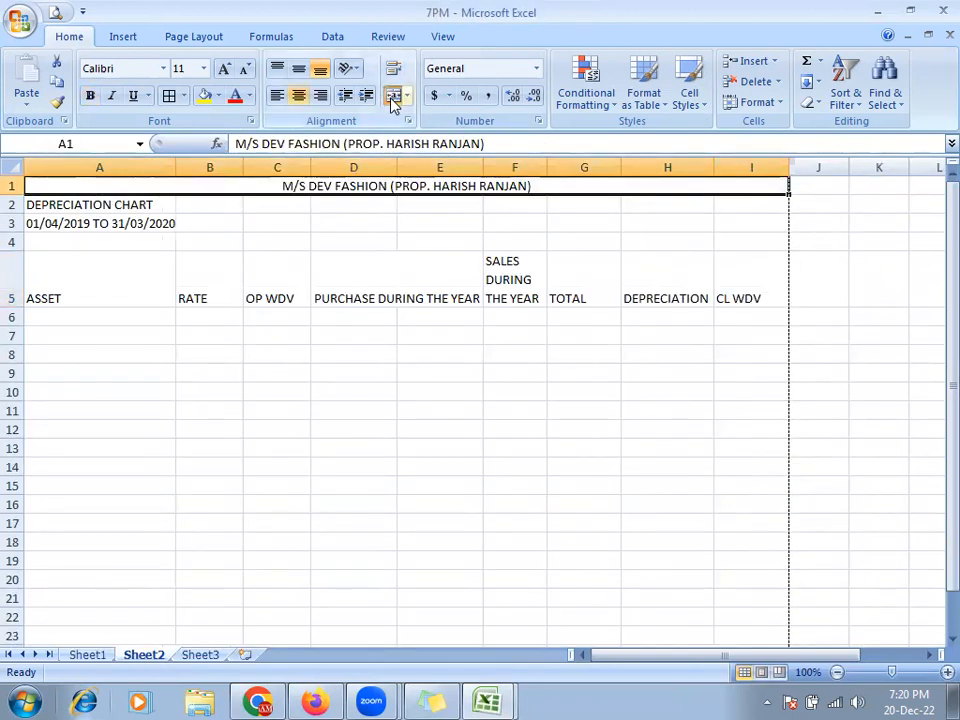
key(alt+Tab)
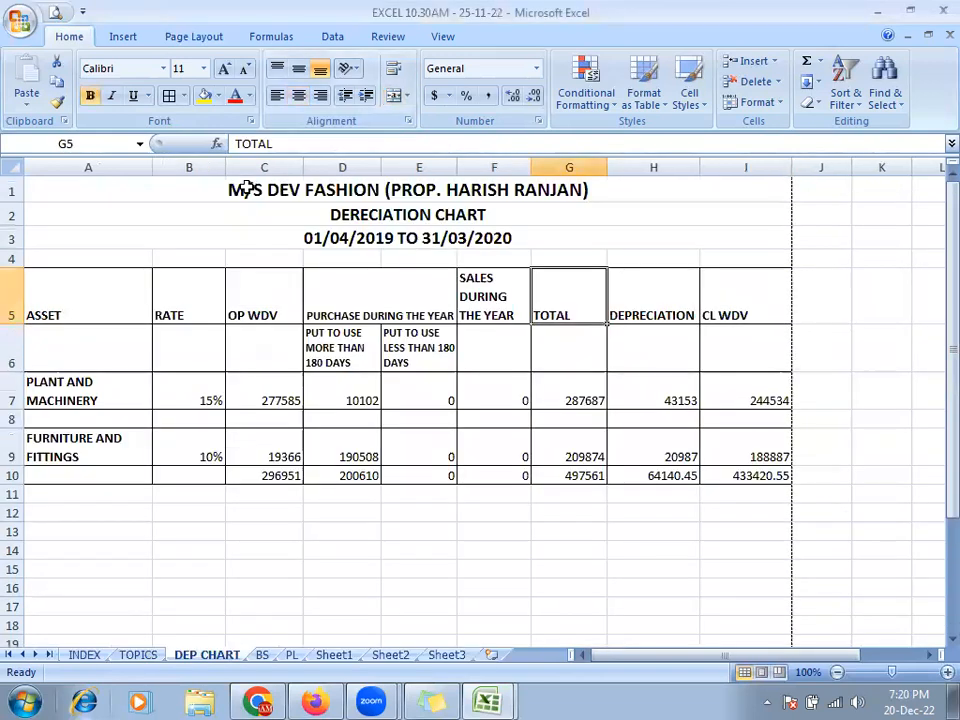
click(245, 188)
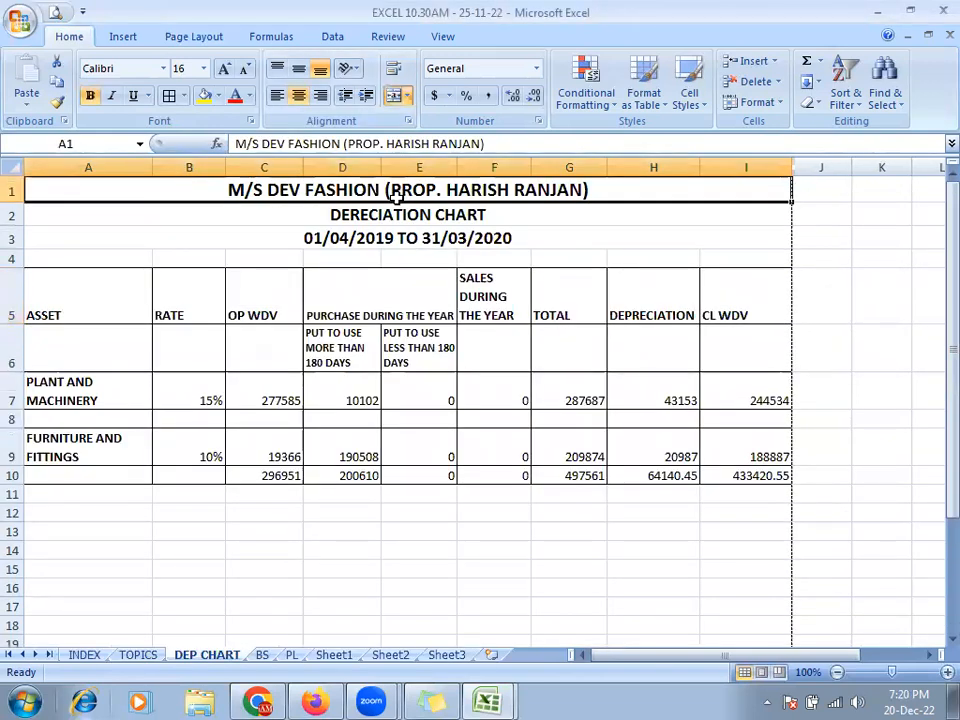
key(alt+Tab)
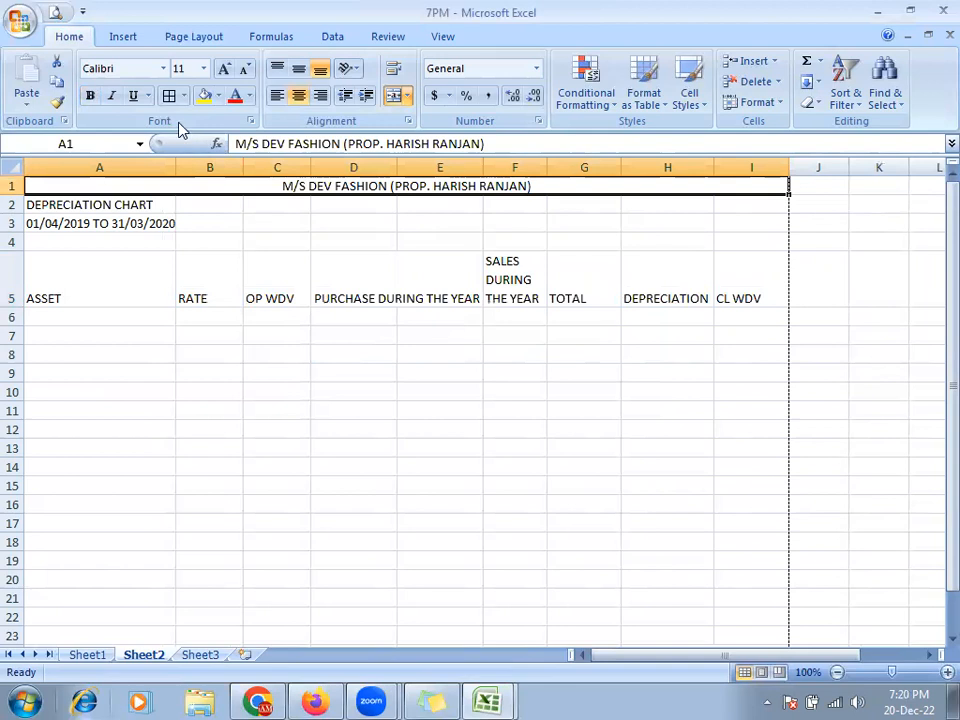
click(91, 96)
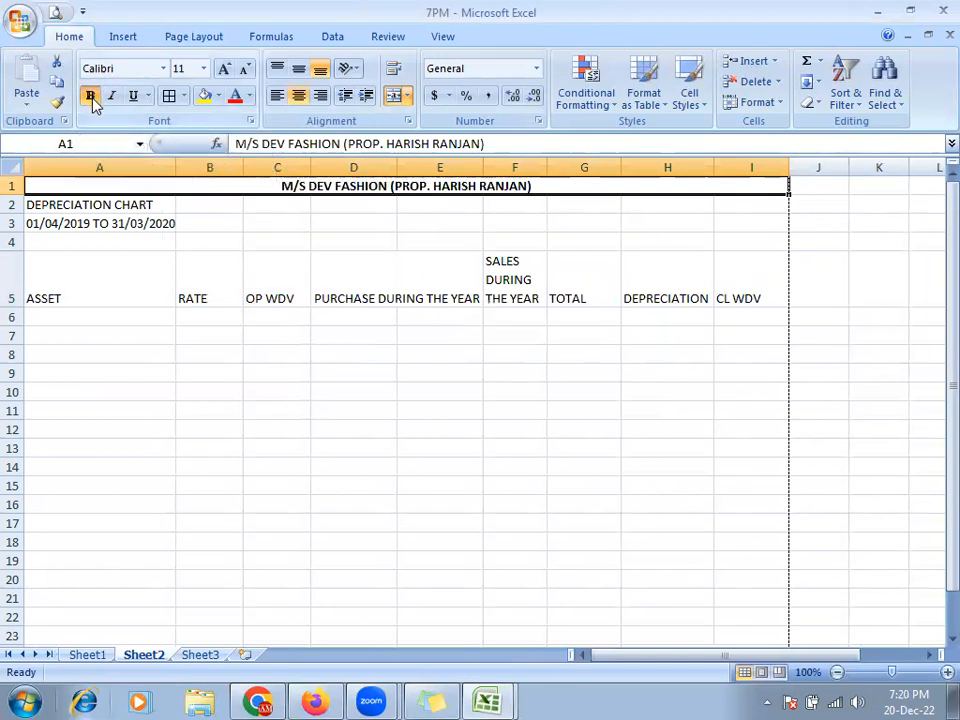
key(alt+Tab)
key(alt+Tab)
click(225, 69)
click(225, 69)
click(225, 69)
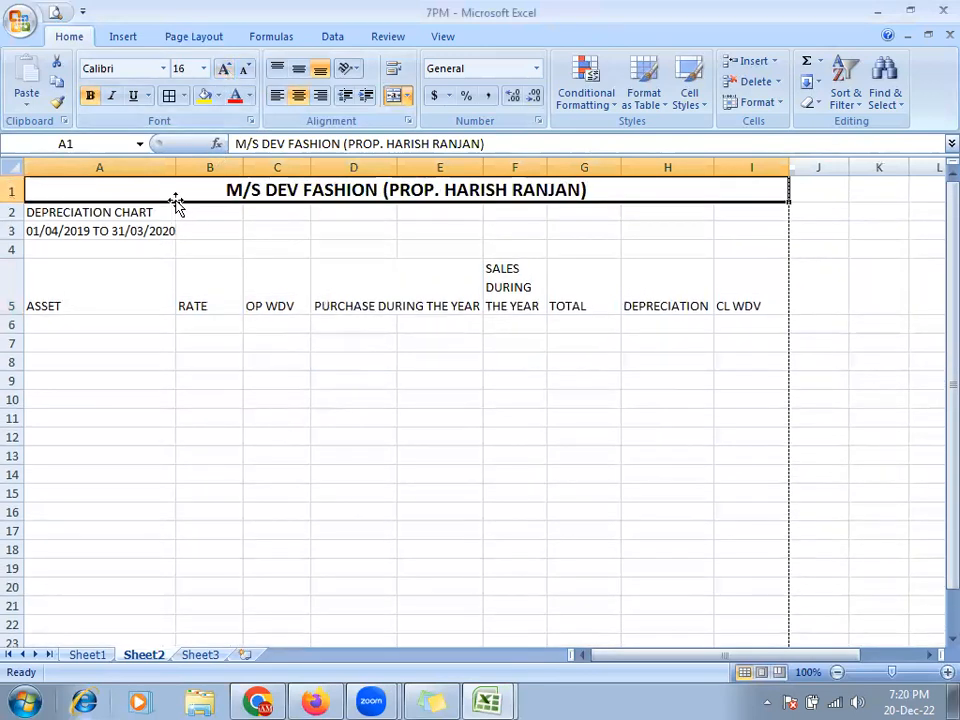
- Format Paint the title style onto rows 2 and 3, then shrink both, the subtitle to 14
key(alt+Tab)
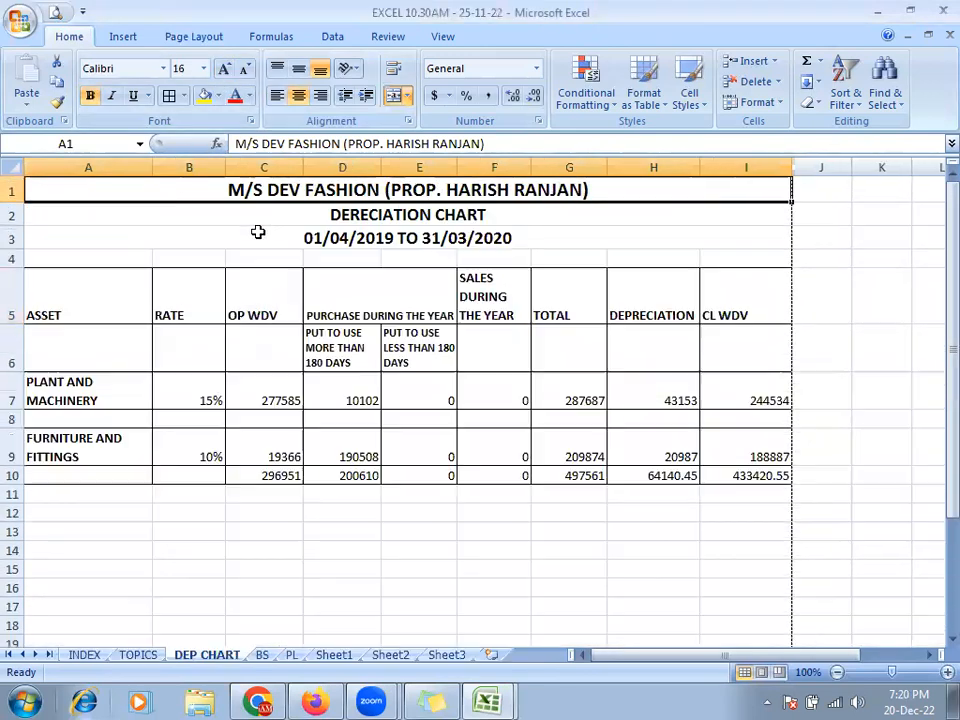
click(178, 219)
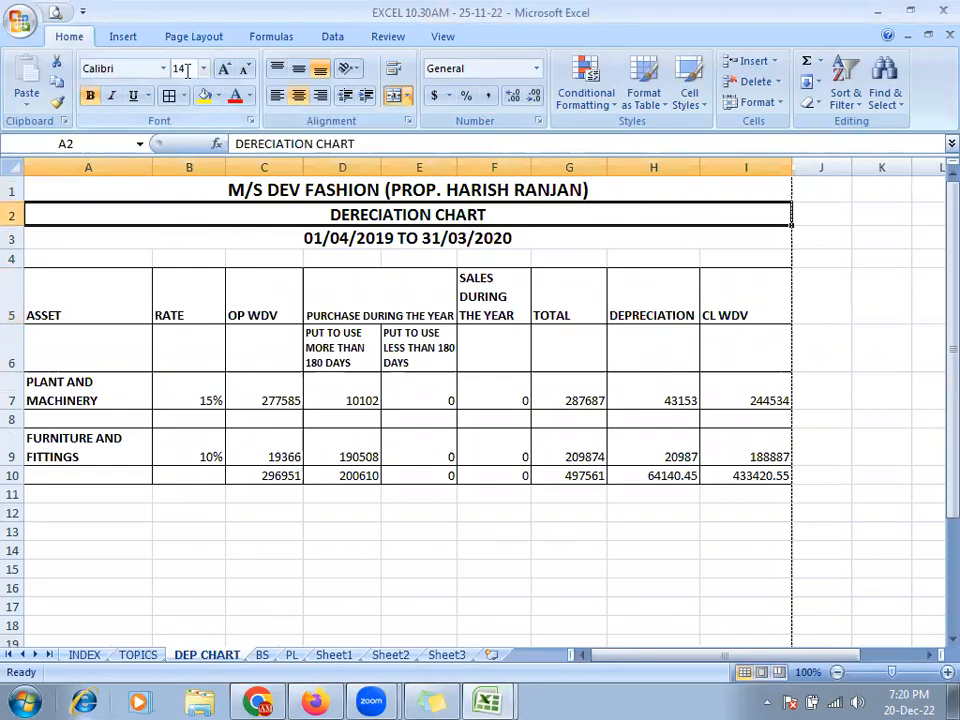
key(alt+Tab)
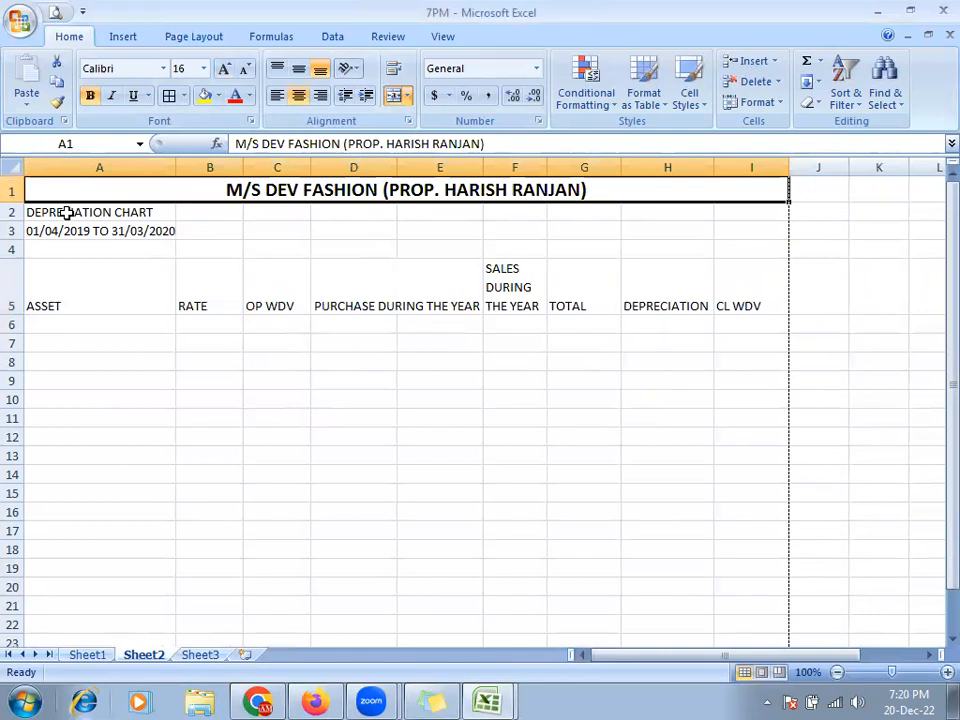
click(57, 104)
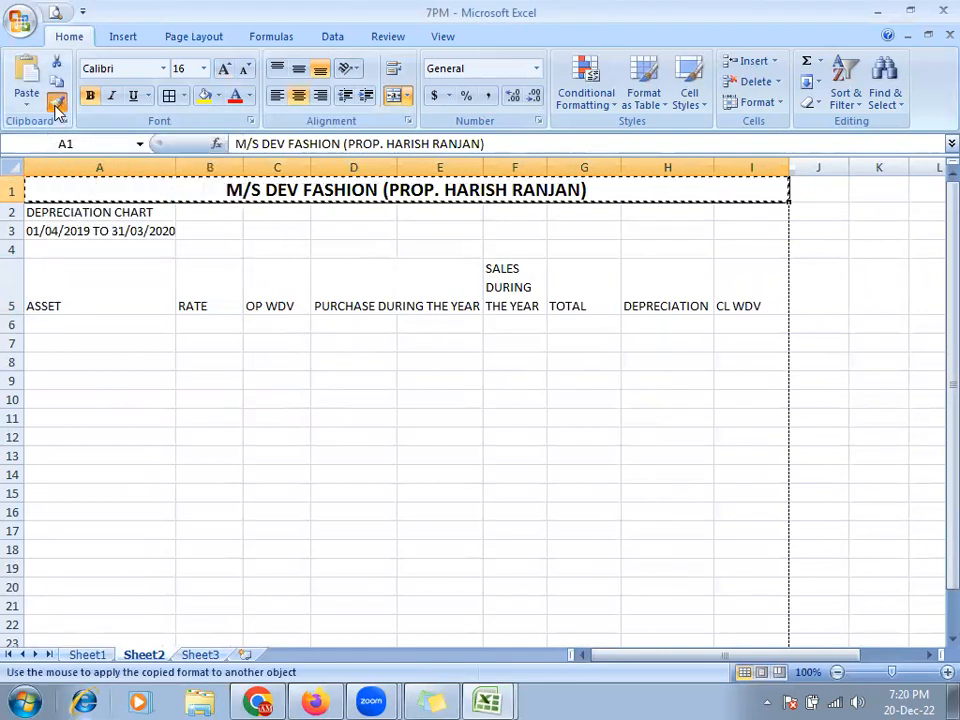
click(62, 215)
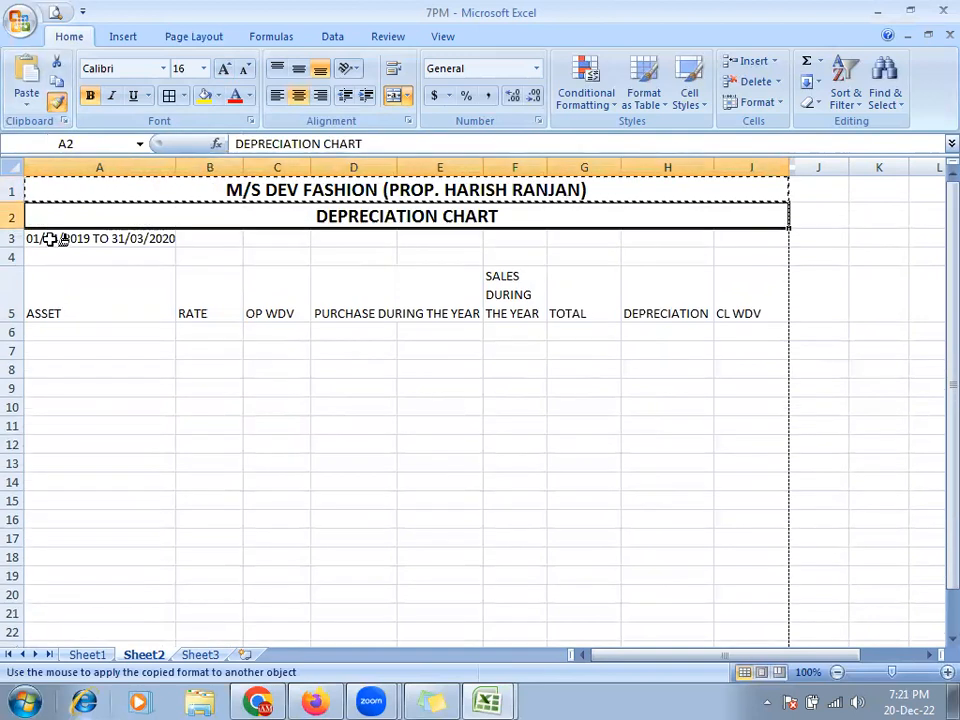
click(50, 240)
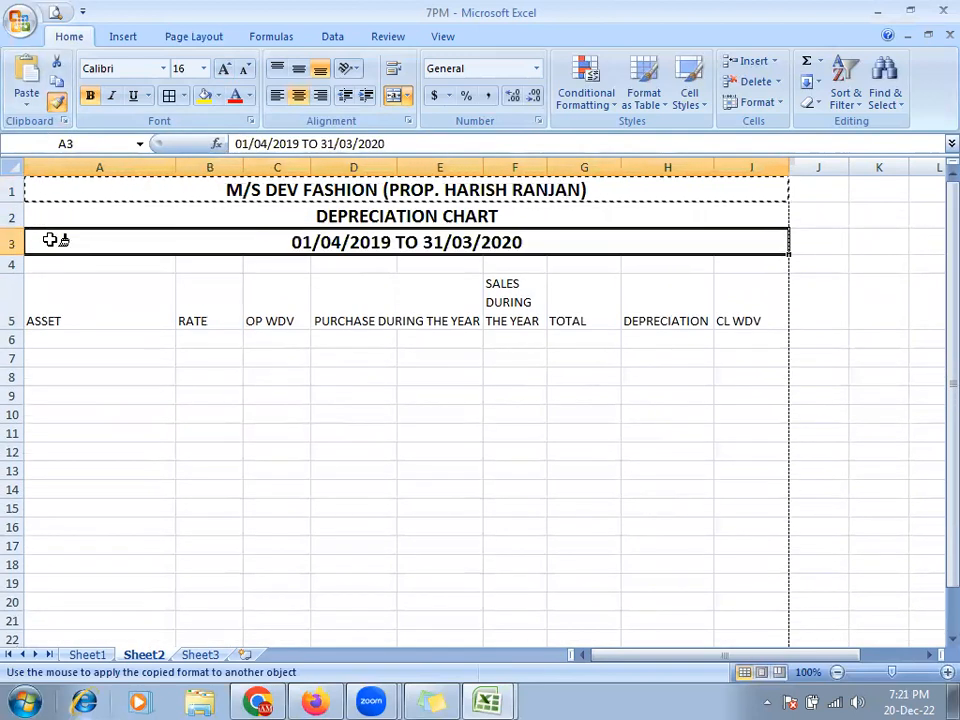
click(156, 221)
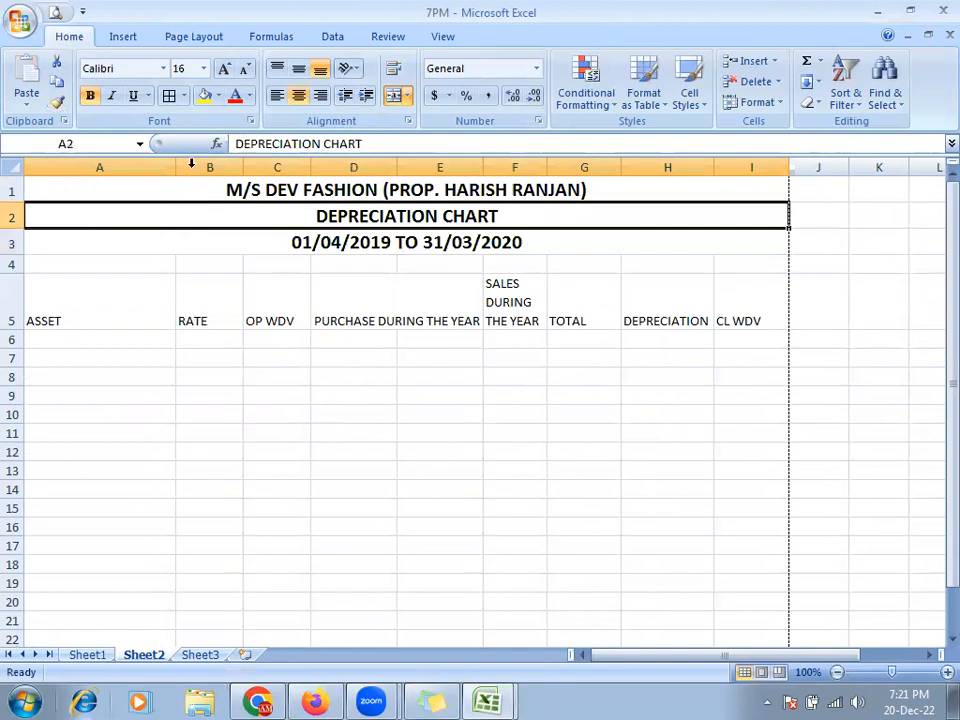
click(243, 69)
click(259, 234)
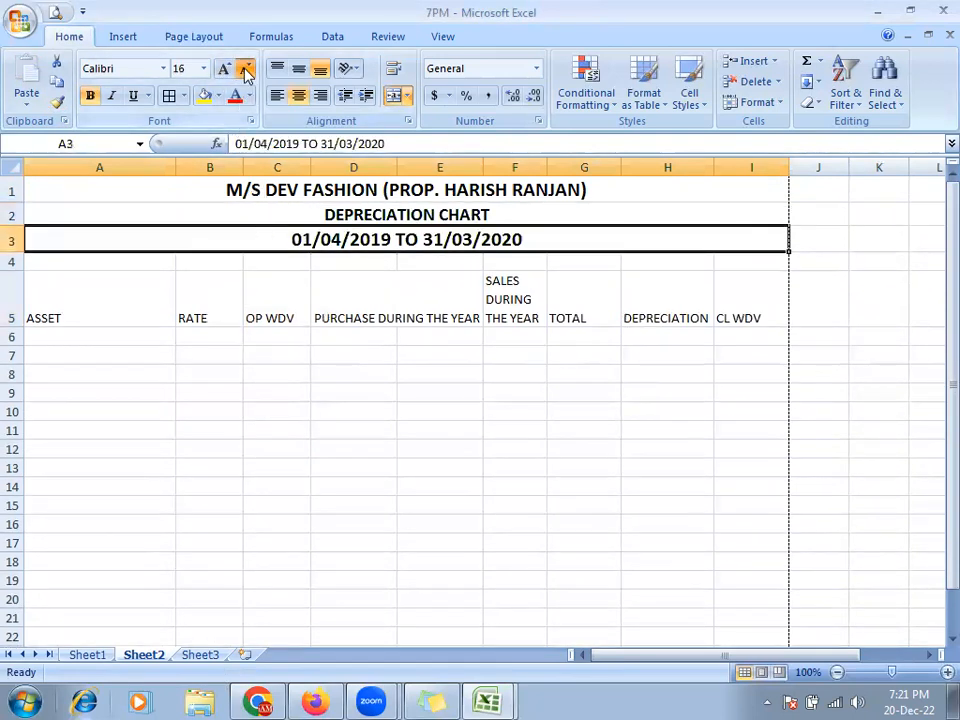
click(243, 69)
- Apply All Borders to the table A5:I16
drag(55, 278, 760, 522)
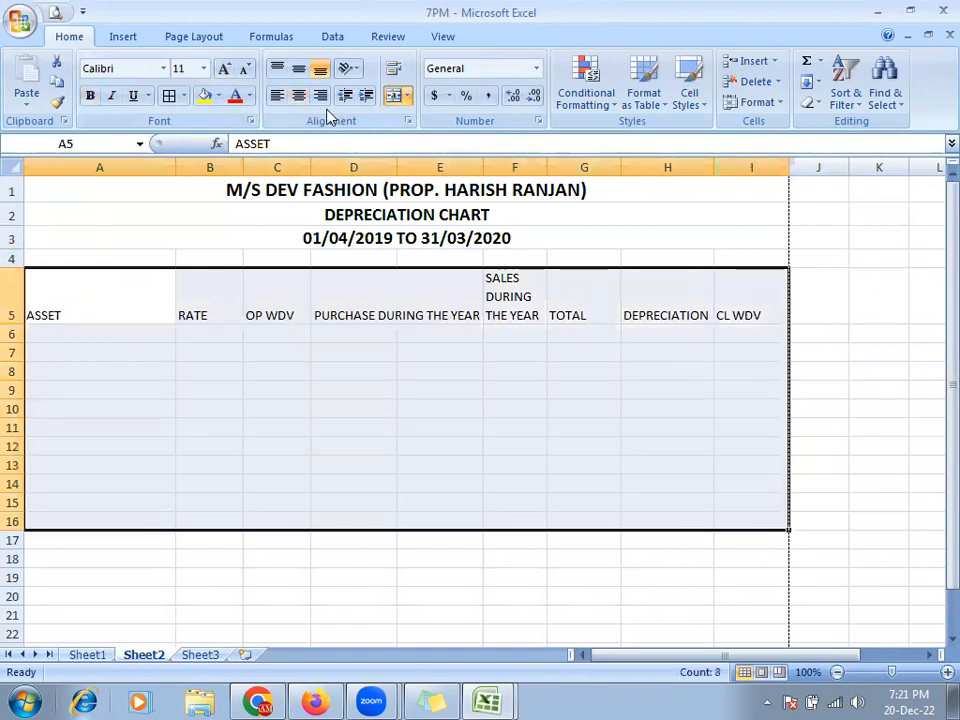
click(169, 95)
click(278, 425)
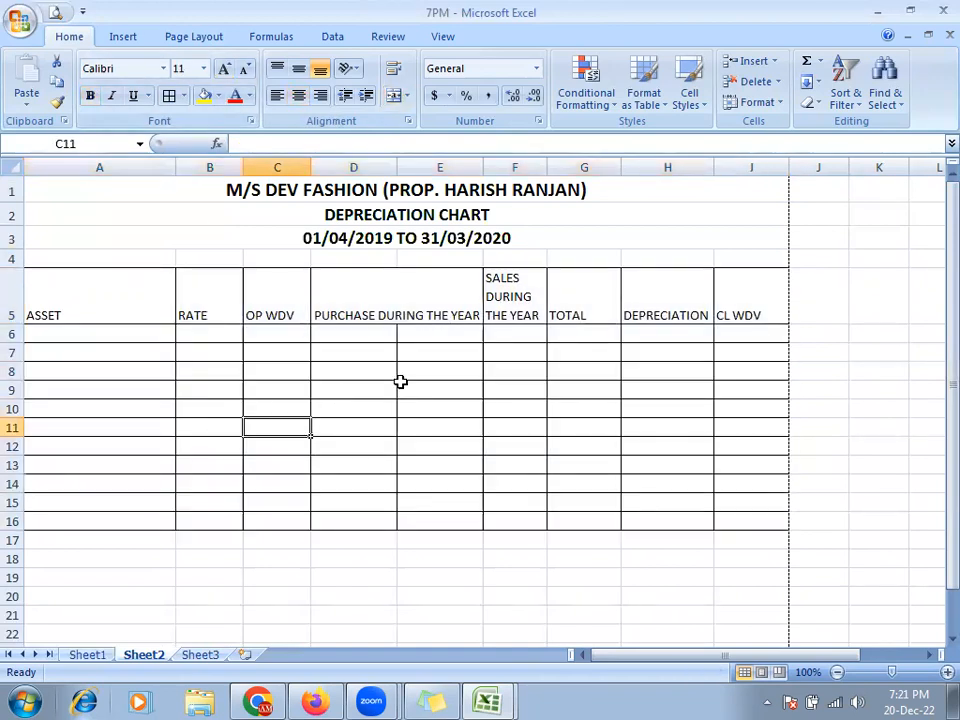
- Print Preview the sheet and compare it with the reference chart's preview
click(54, 12)
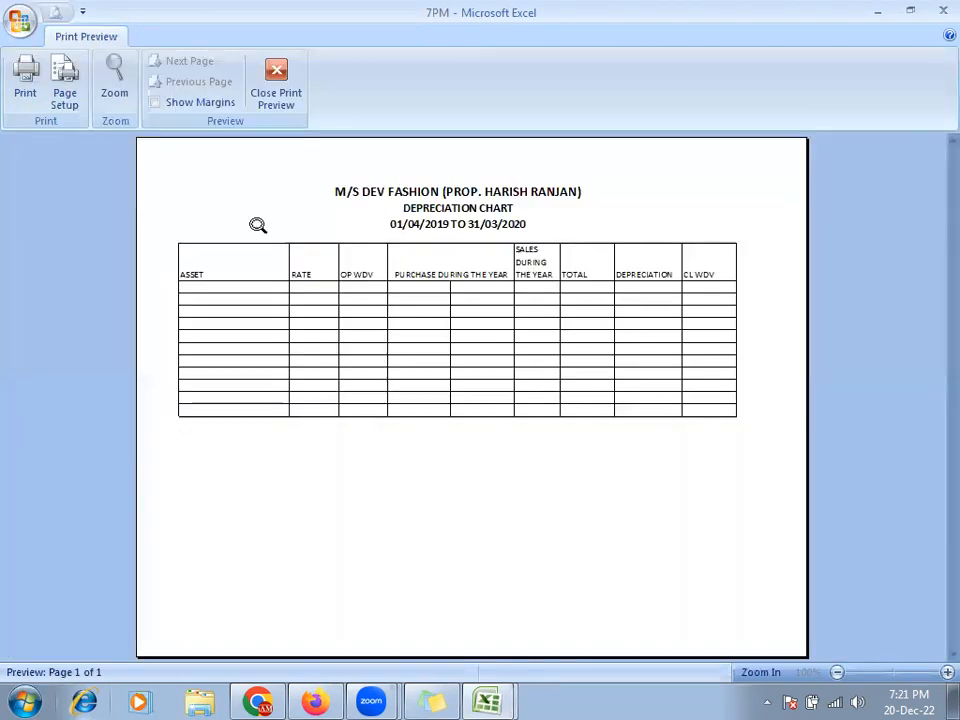
click(532, 255)
click(405, 205)
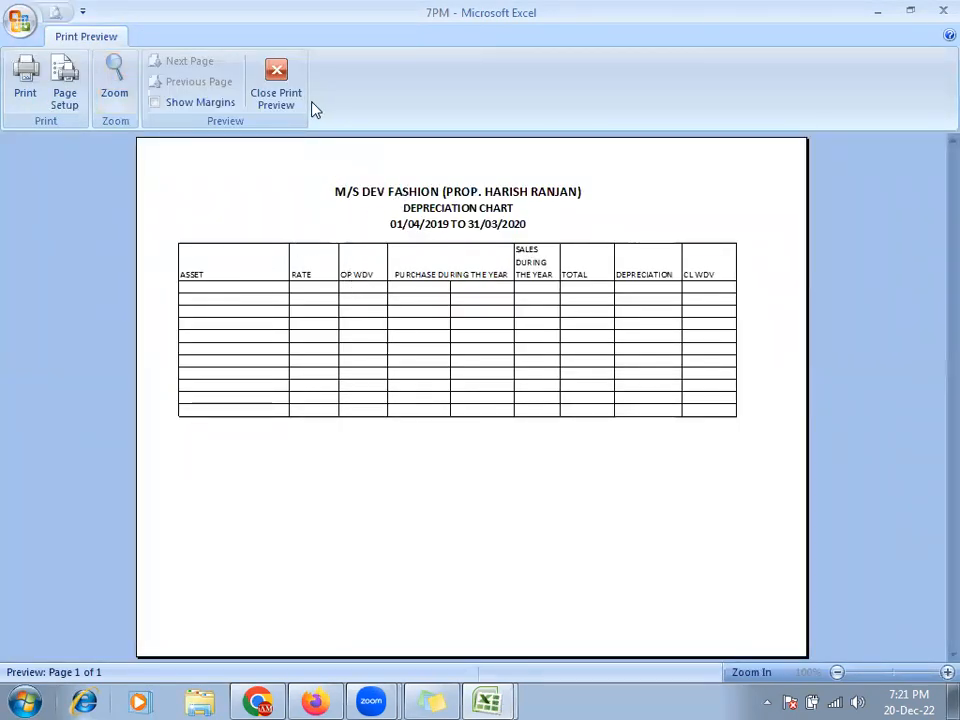
click(276, 92)
key(ctrl+Tab)
click(54, 12)
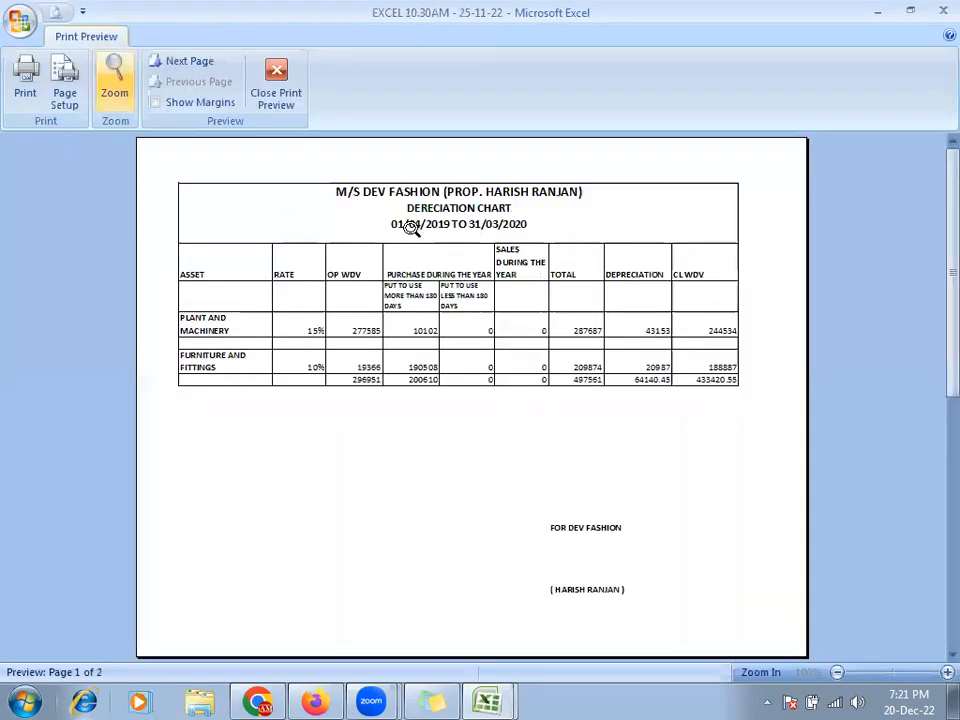
click(276, 92)
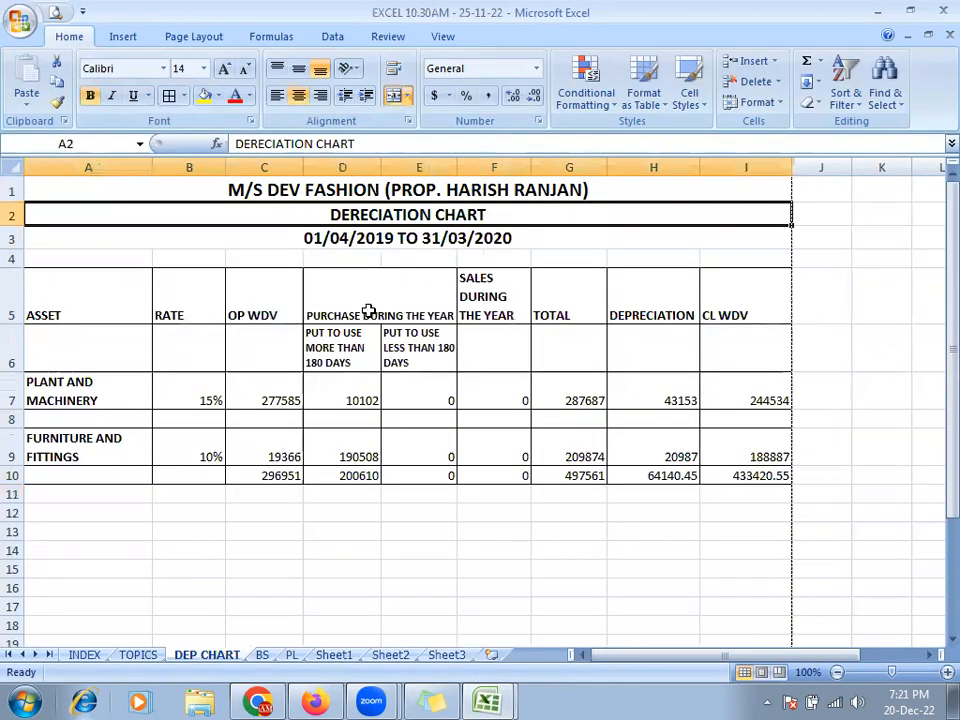
key(ctrl+Tab)
- Put an Outside Border around the title block A1:I4 and preview again
drag(149, 185, 165, 251)
click(186, 96)
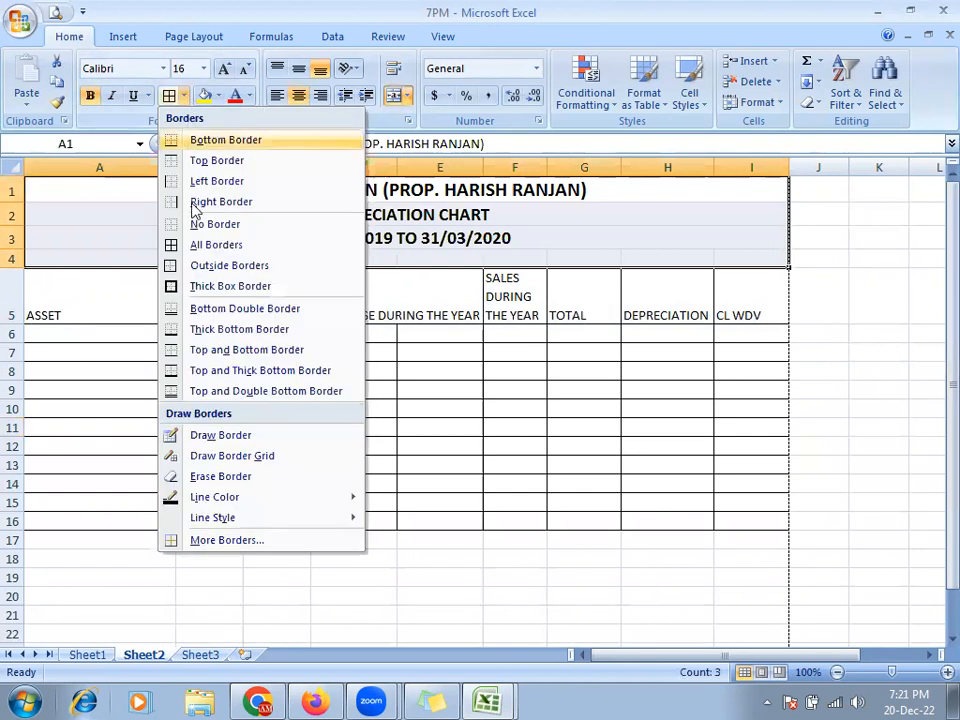
click(186, 267)
click(439, 390)
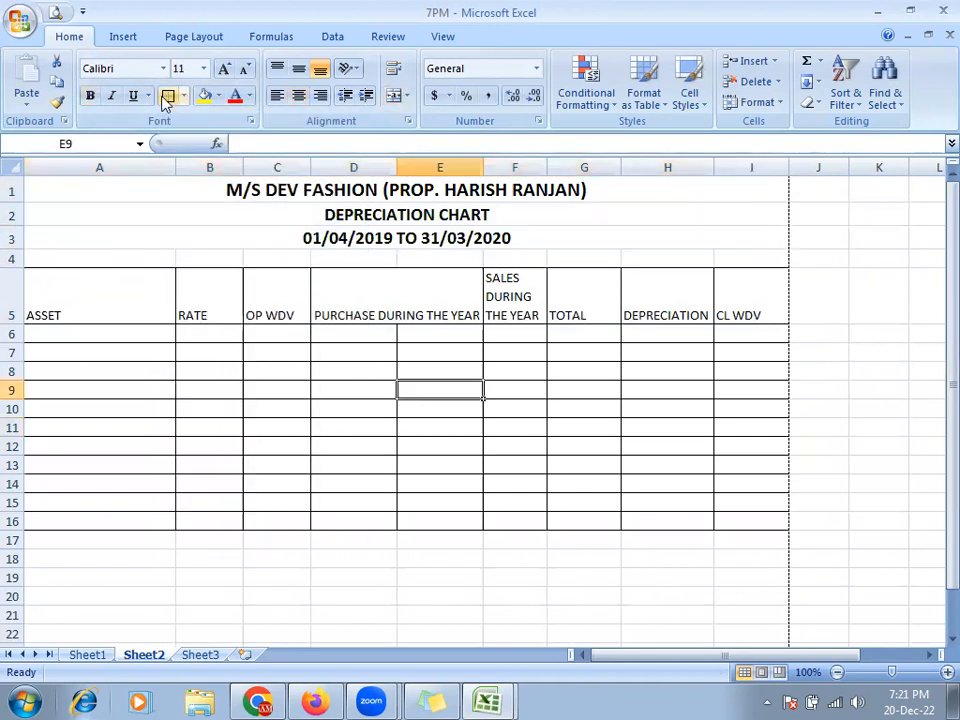
click(54, 12)
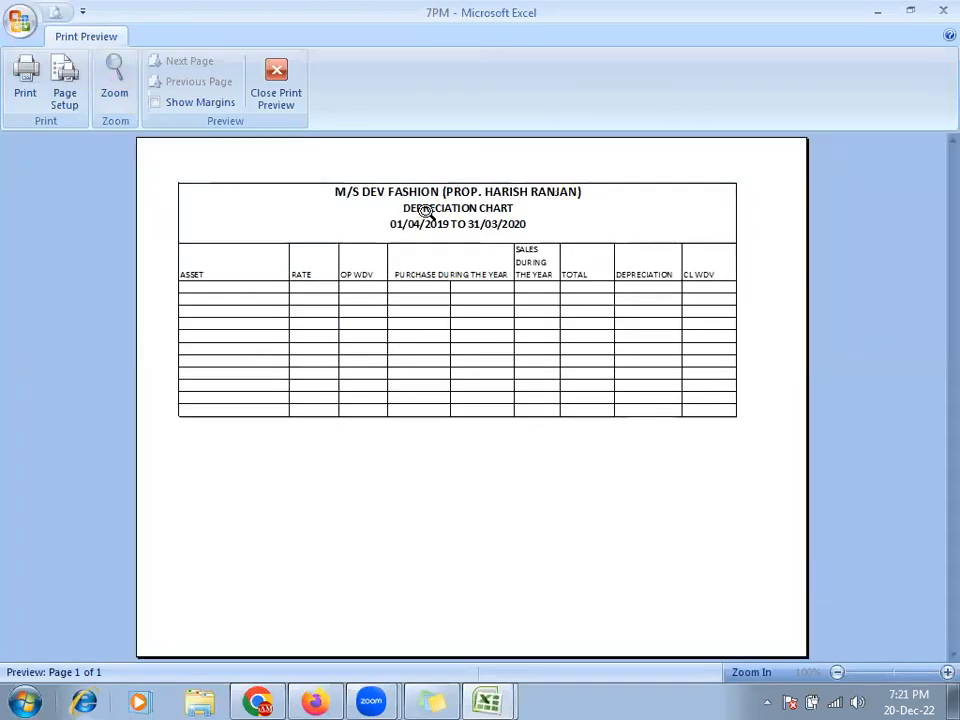
- Zoom into the previewed chart, close Print Preview, and go back to Sheet2 via Sheet3
click(428, 215)
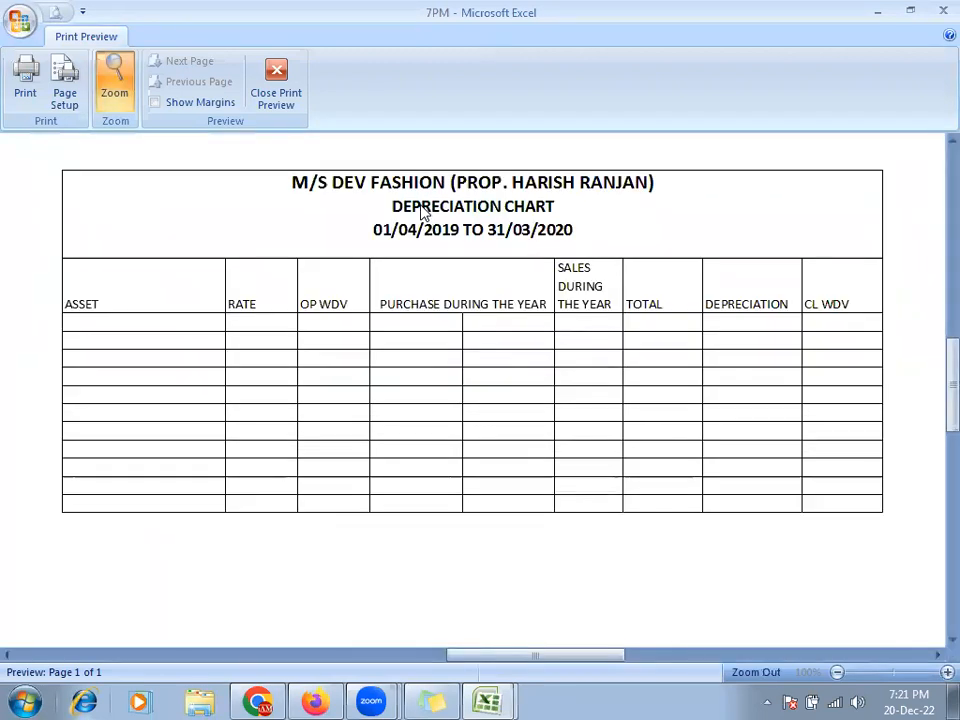
click(276, 95)
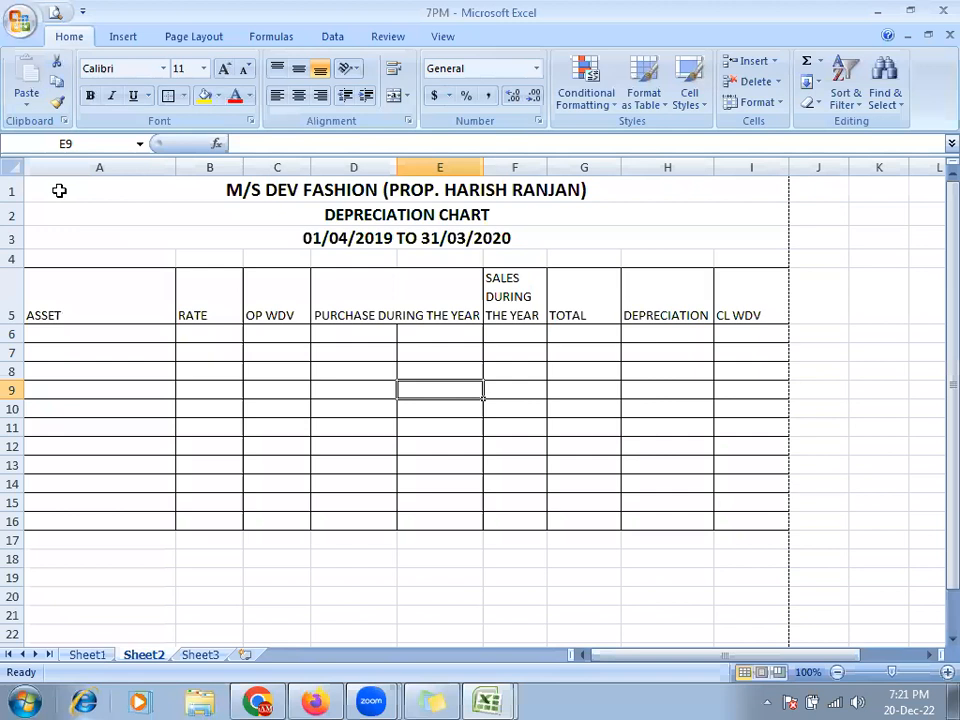
click(200, 655)
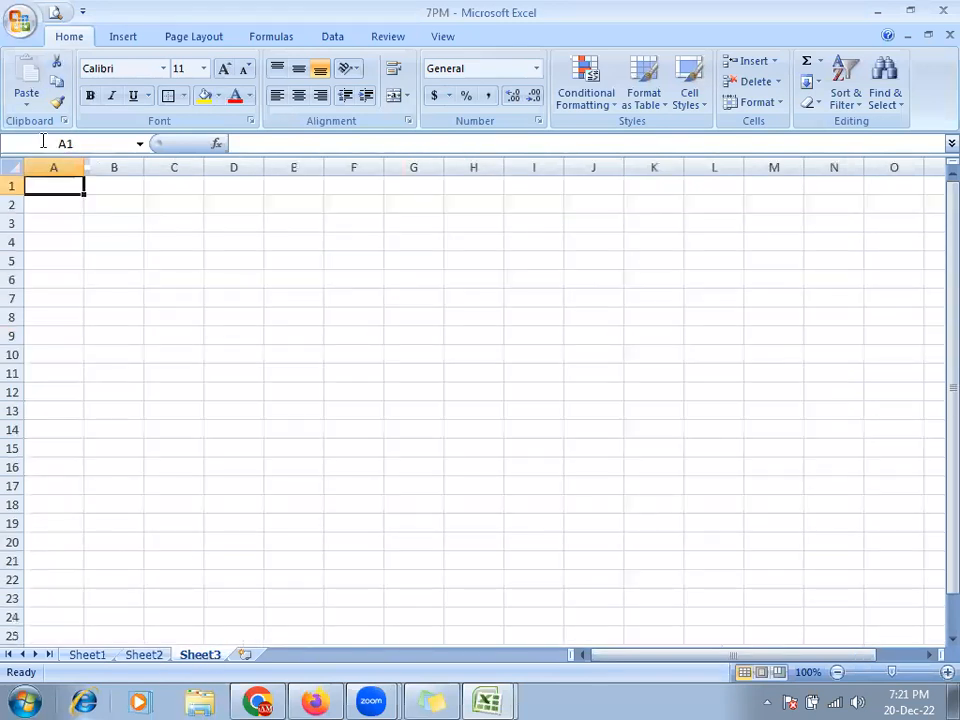
click(148, 657)
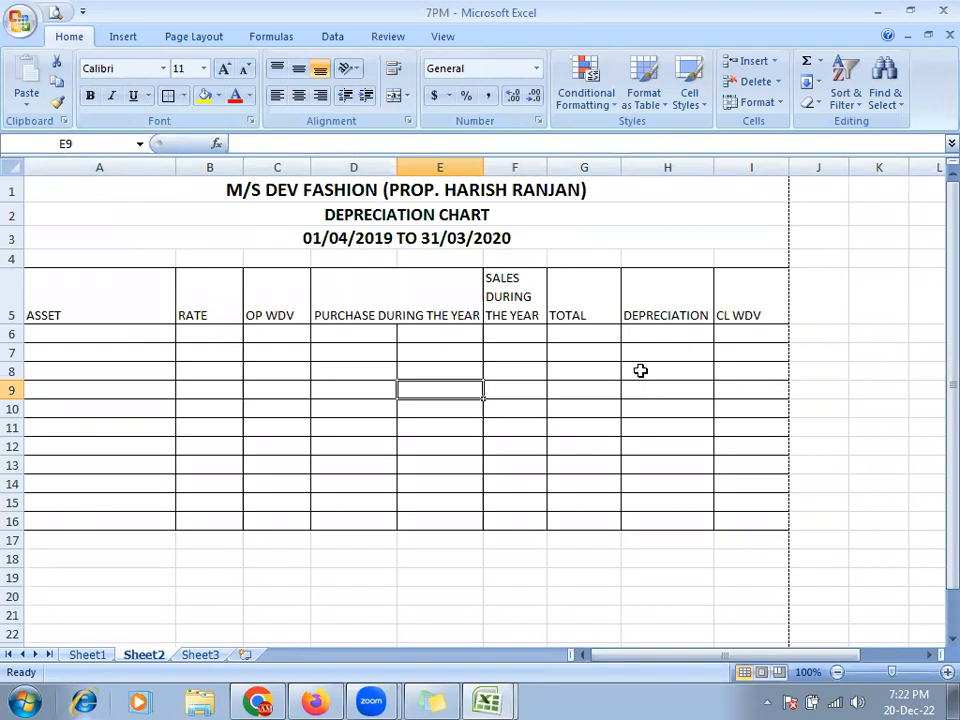
- Check the reference chart, then enter FOR DEV FASHION in cell G24
scroll(640, 371, down, 4)
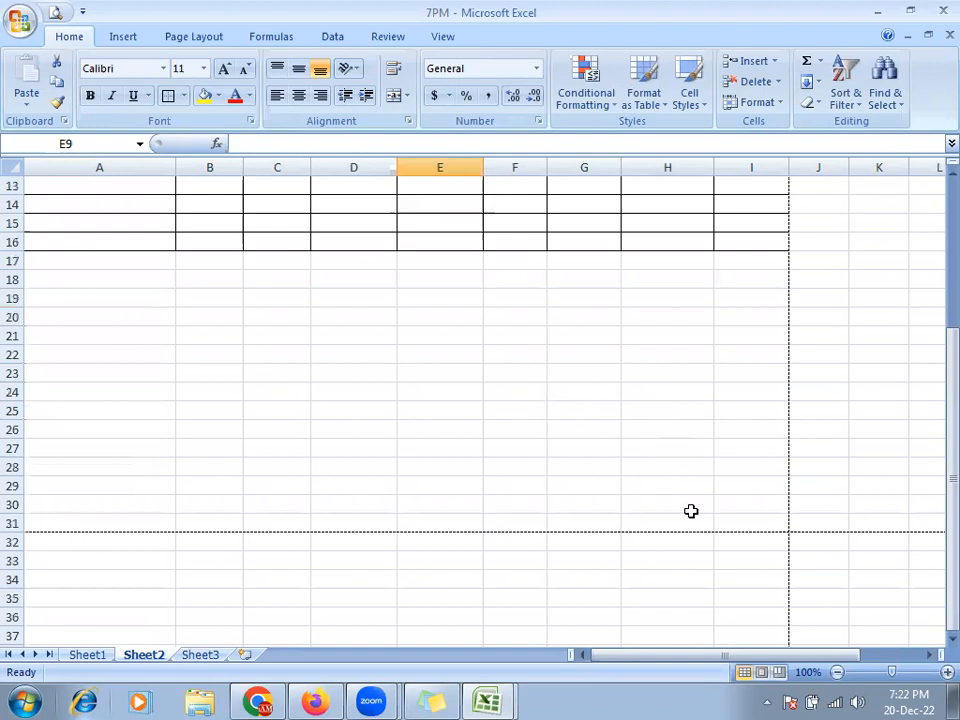
key(ctrl+Tab)
scroll(600, 508, down, 4)
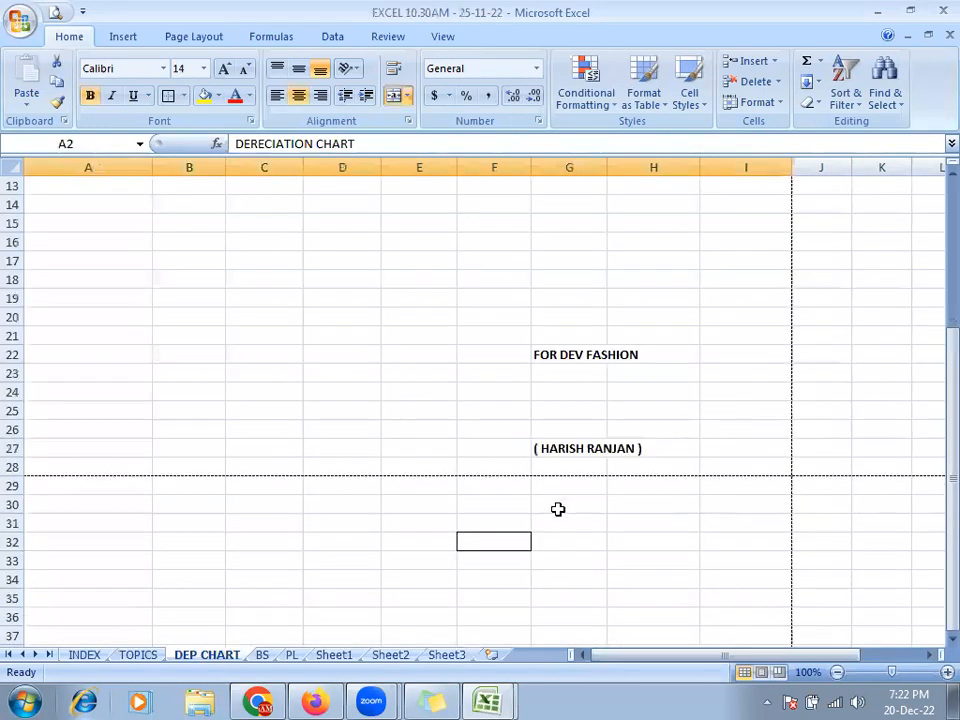
key(ctrl+Tab)
click(572, 397)
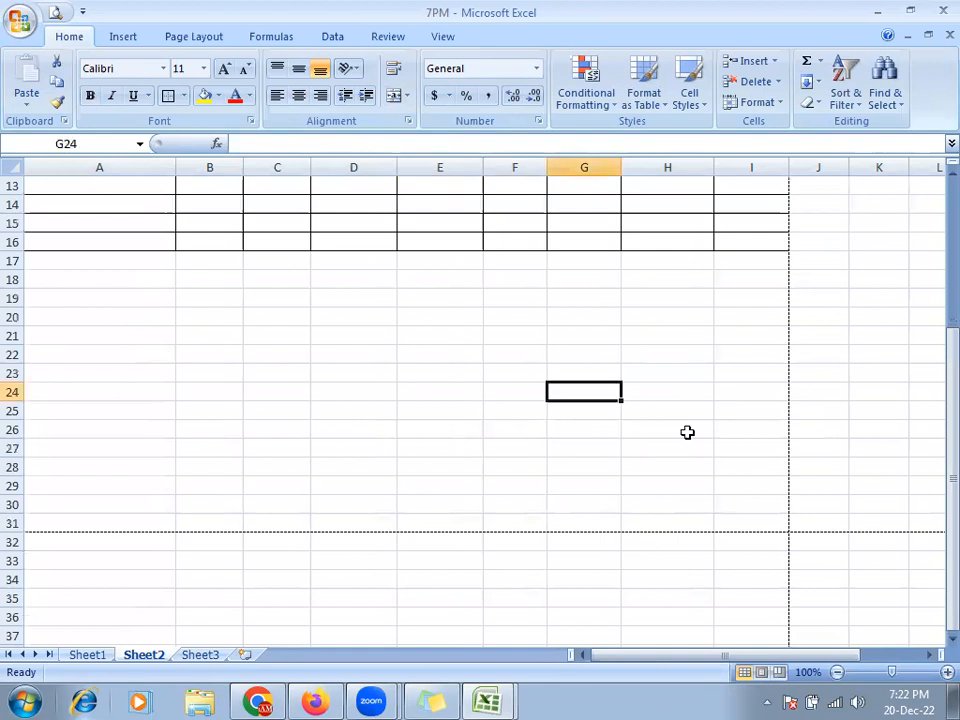
text(FOR )
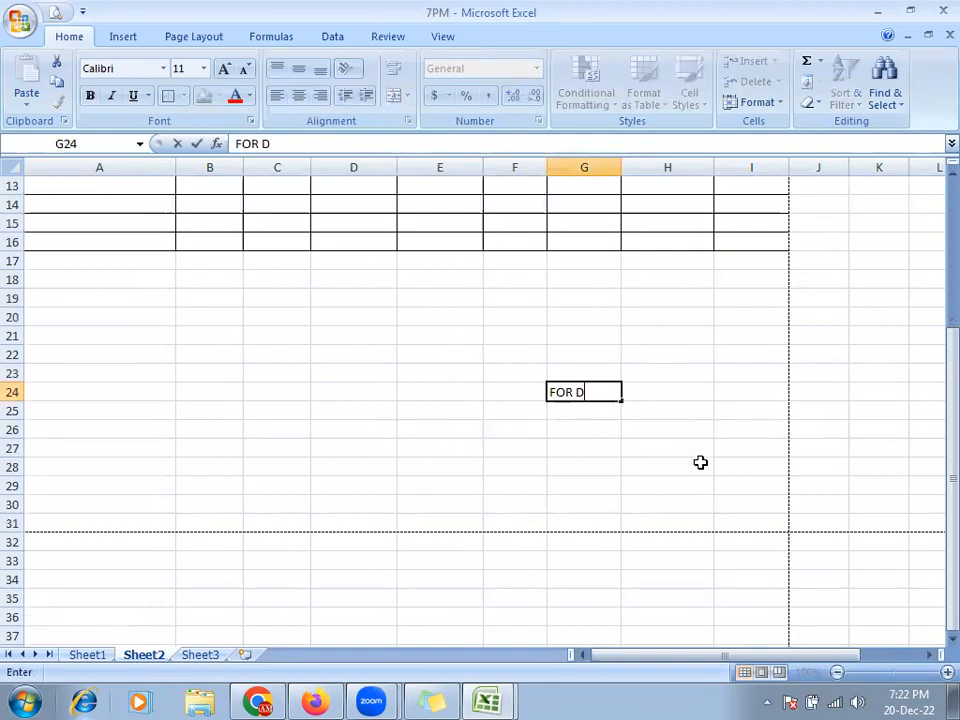
text(DEV FASHI)
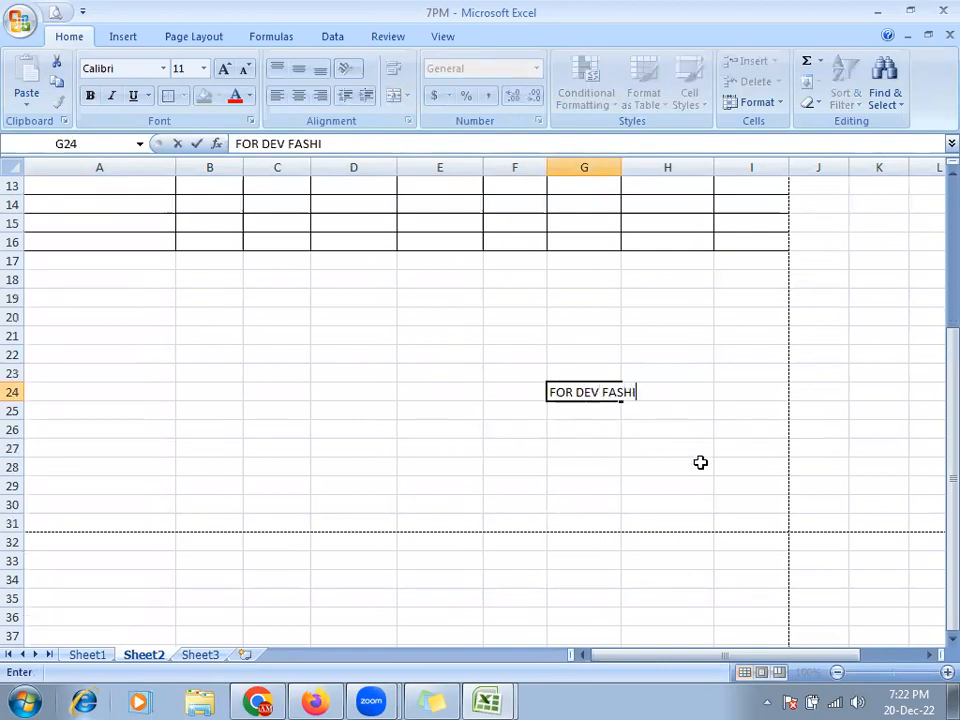
key(Return)
key(Return)
key(Return)
key(Return)
key(Return)
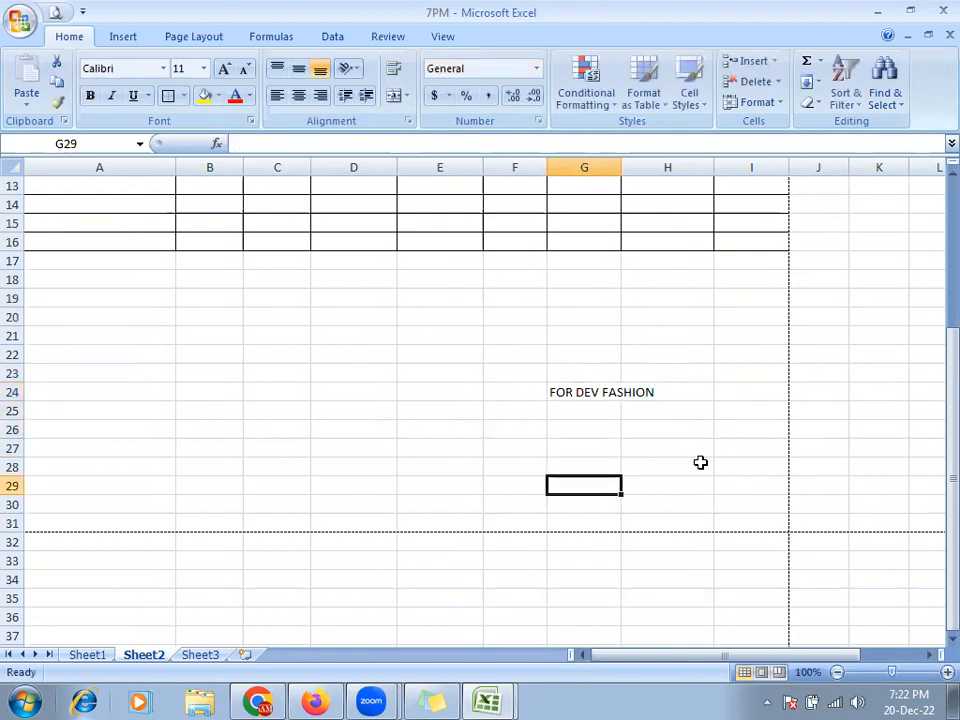
- Enter the proprietor's name in brackets in G29 and make G24:G29 bold
text(()
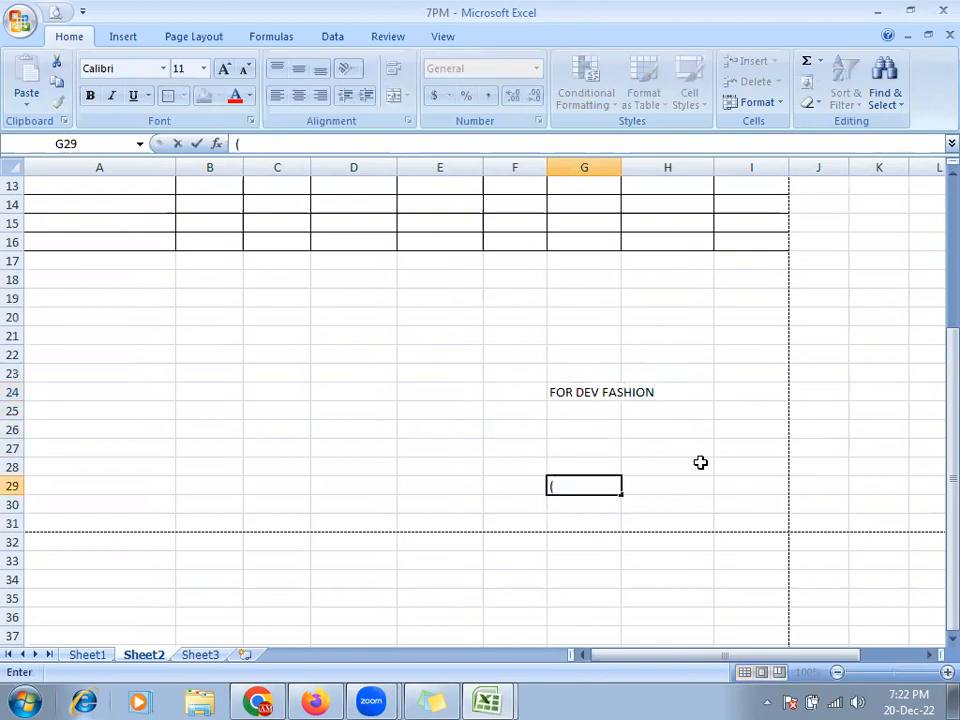
key(alt+Tab)
key(alt+Tab)
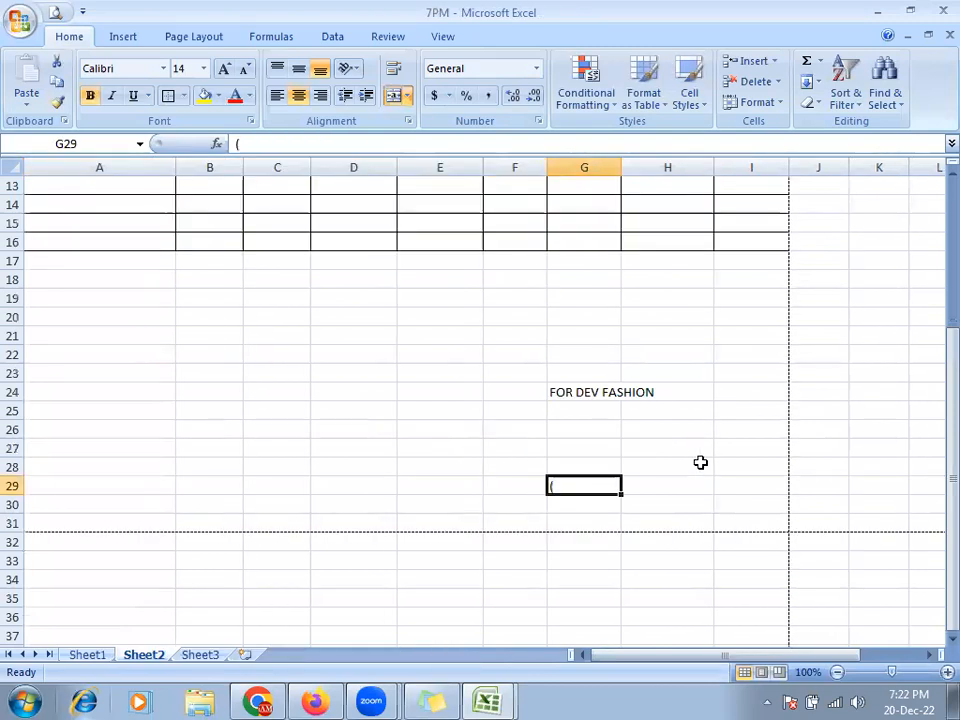
key(F2)
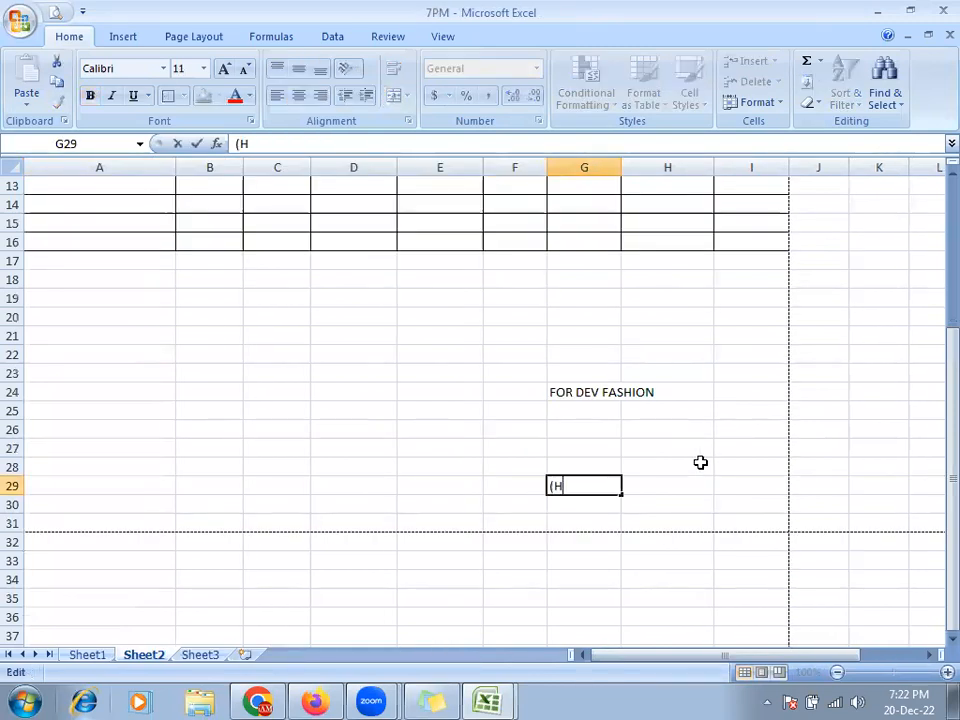
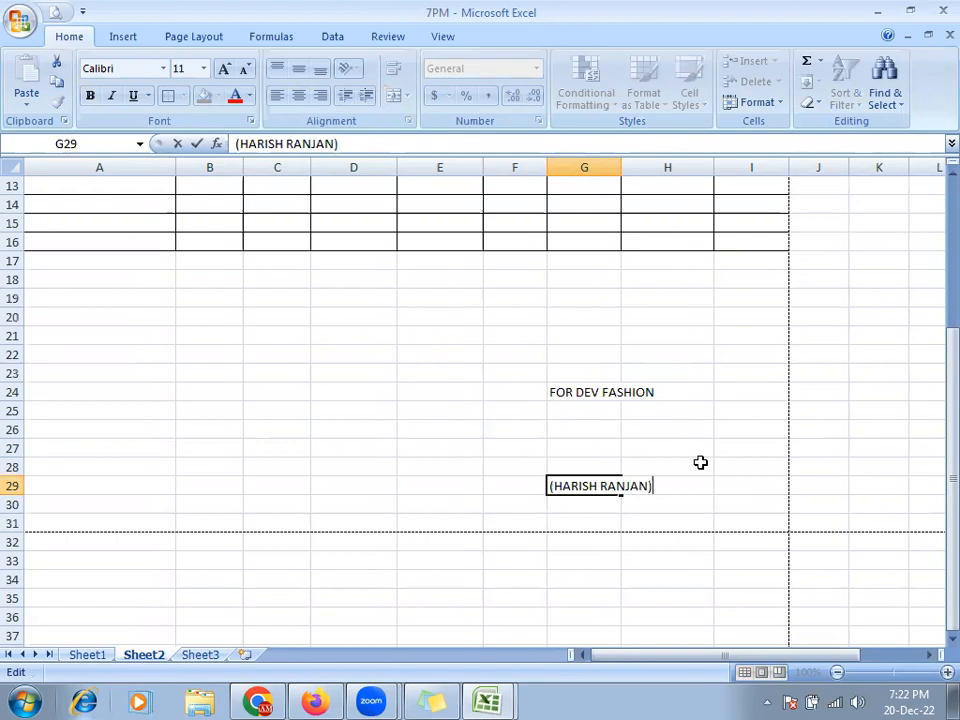
key(Return)
key(Up)
key(Up)
key(Up)
key(Up)
key(Up)
key(Up)
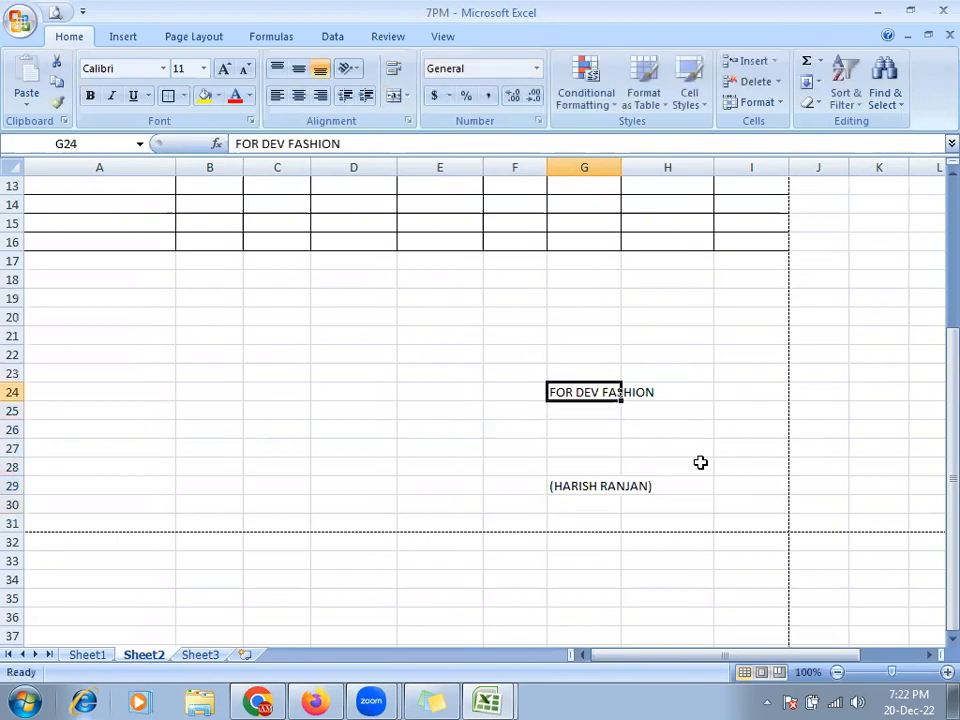
key(shift+Down)
key(shift+Down)
key(shift+Down)
key(shift+Down)
key(shift+Down)
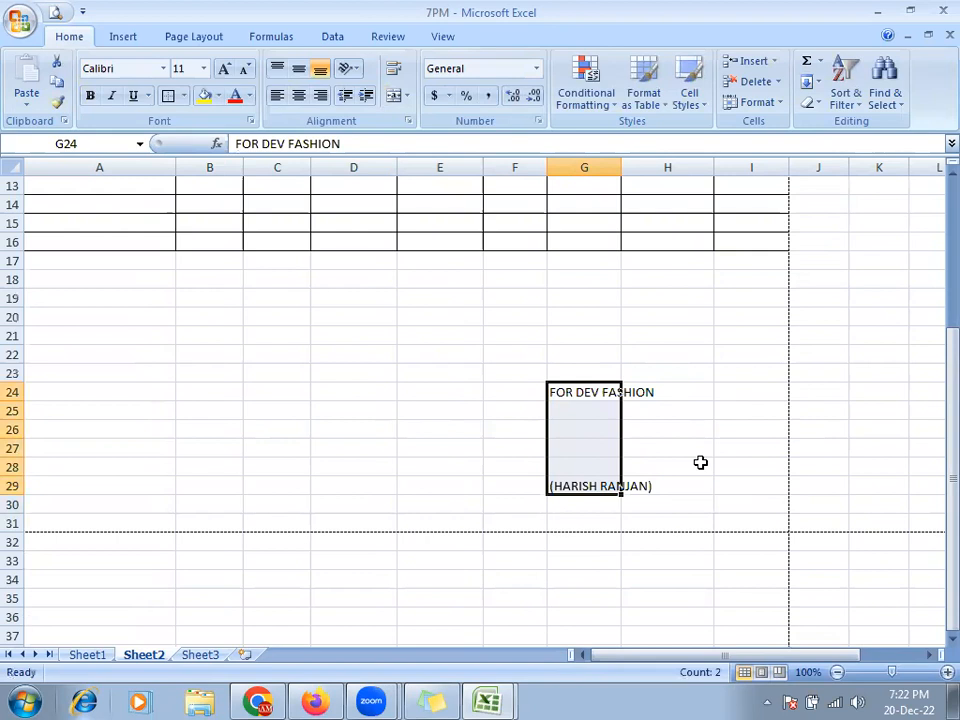
key(ctrl+b)
click(233, 430)
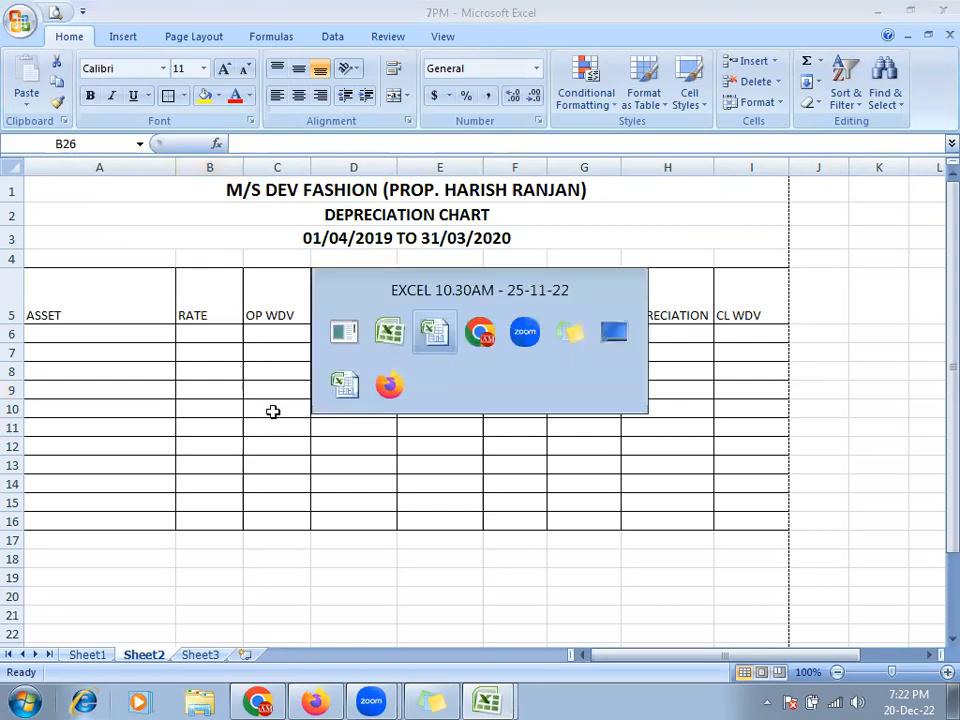
click(57, 13)
click(651, 427)
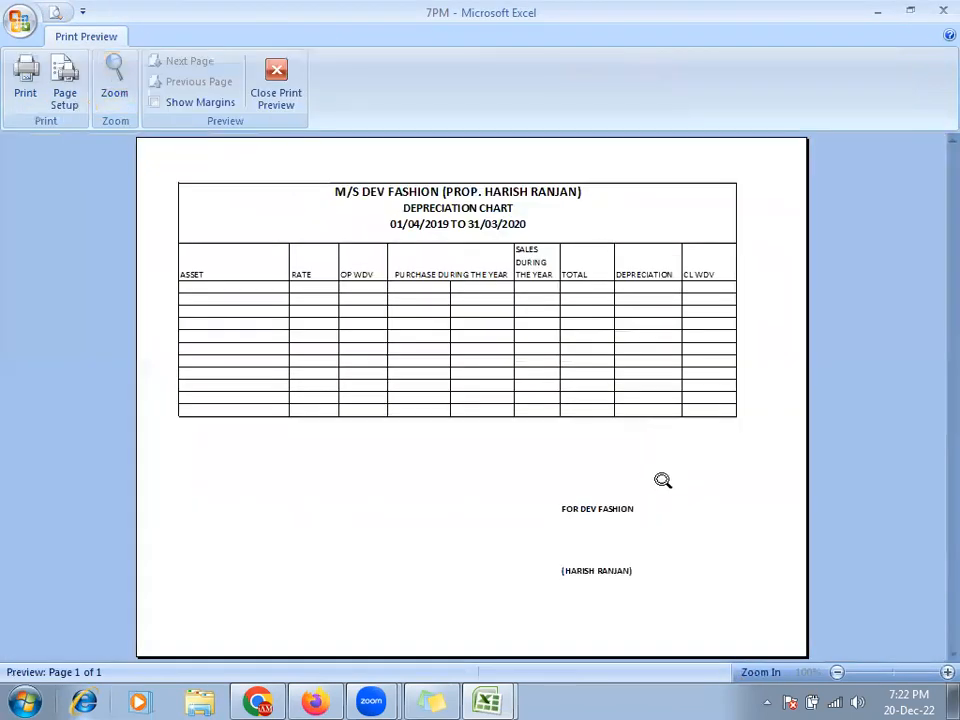
click(648, 519)
click(564, 531)
click(425, 234)
click(423, 223)
click(425, 226)
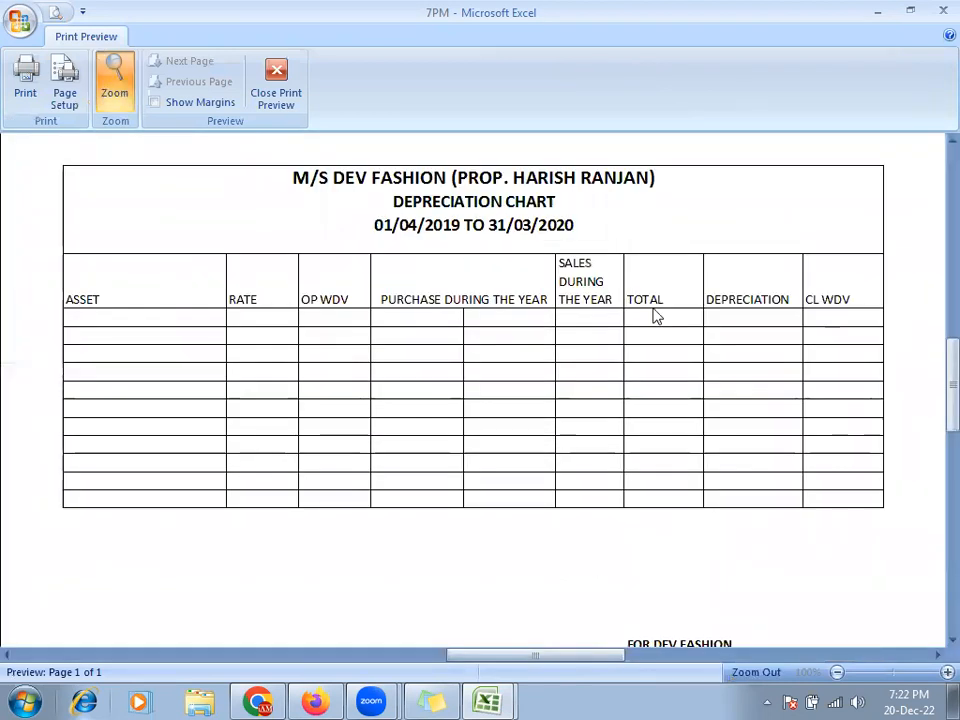
click(288, 100)
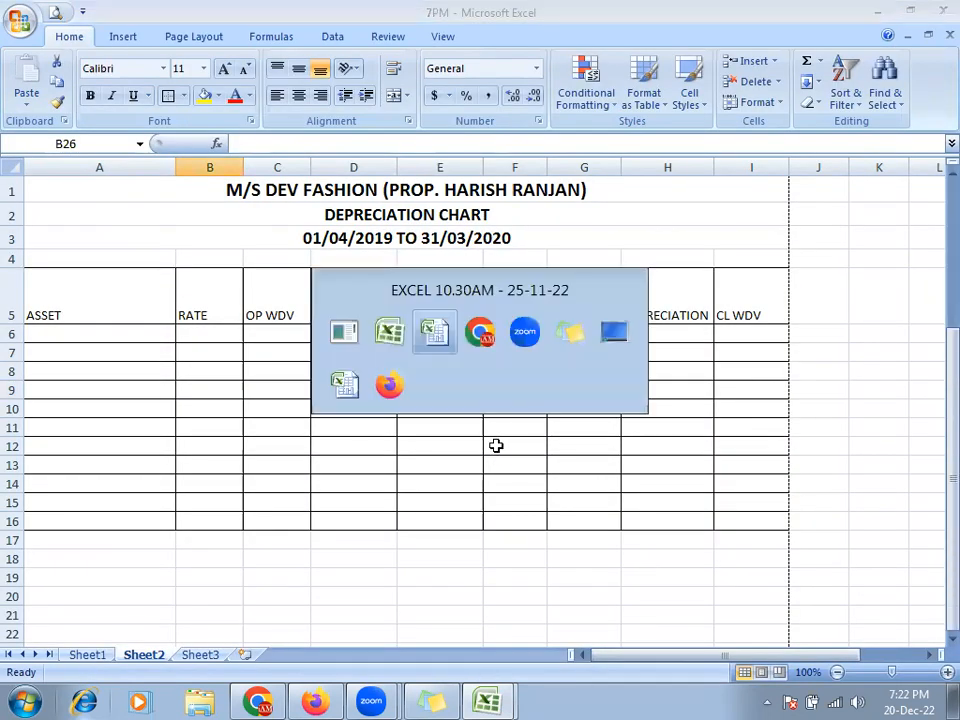
key(alt+Tab)
scroll(332, 471, up, 4)
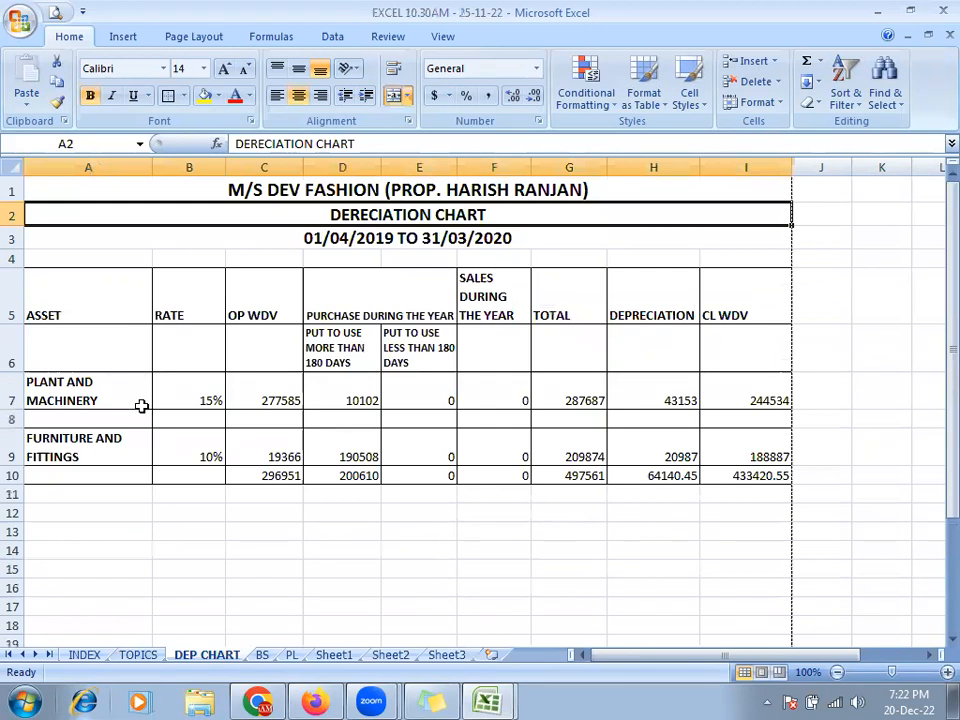
key(alt+Tab)
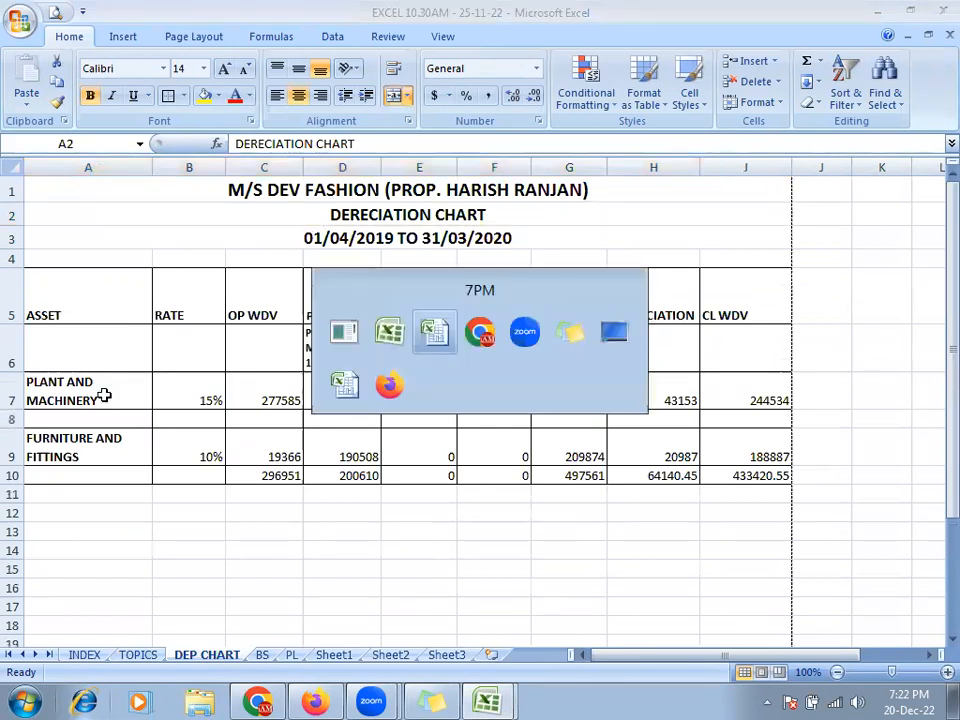
drag(55, 312, 709, 300)
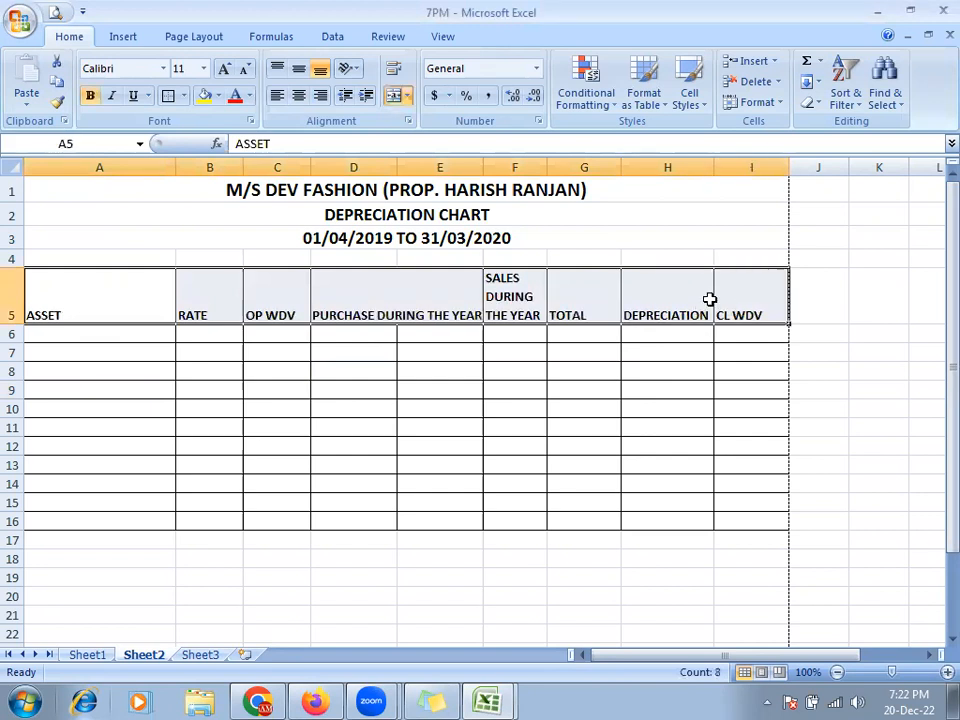
click(45, 371)
key(alt+Tab)
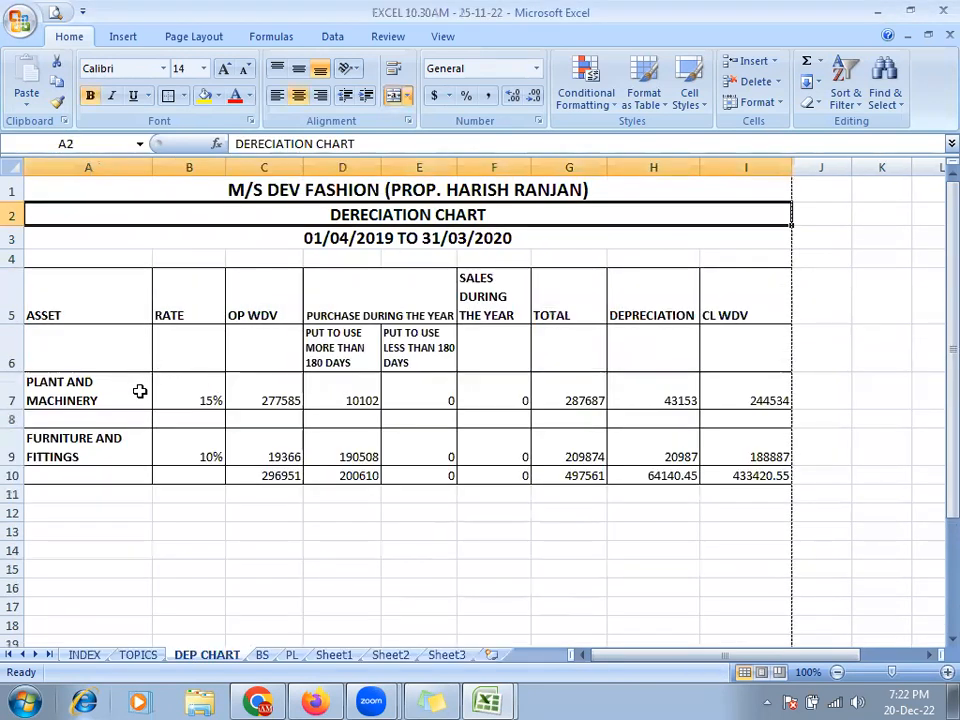
key(alt+Tab)
click(358, 328)
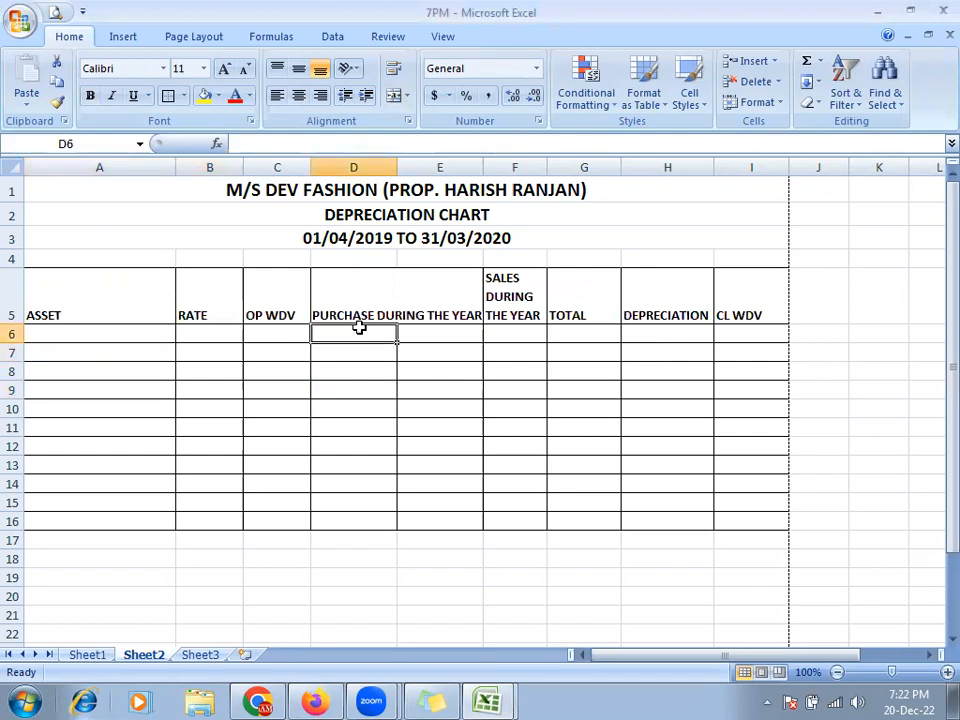
key(alt+Tab)
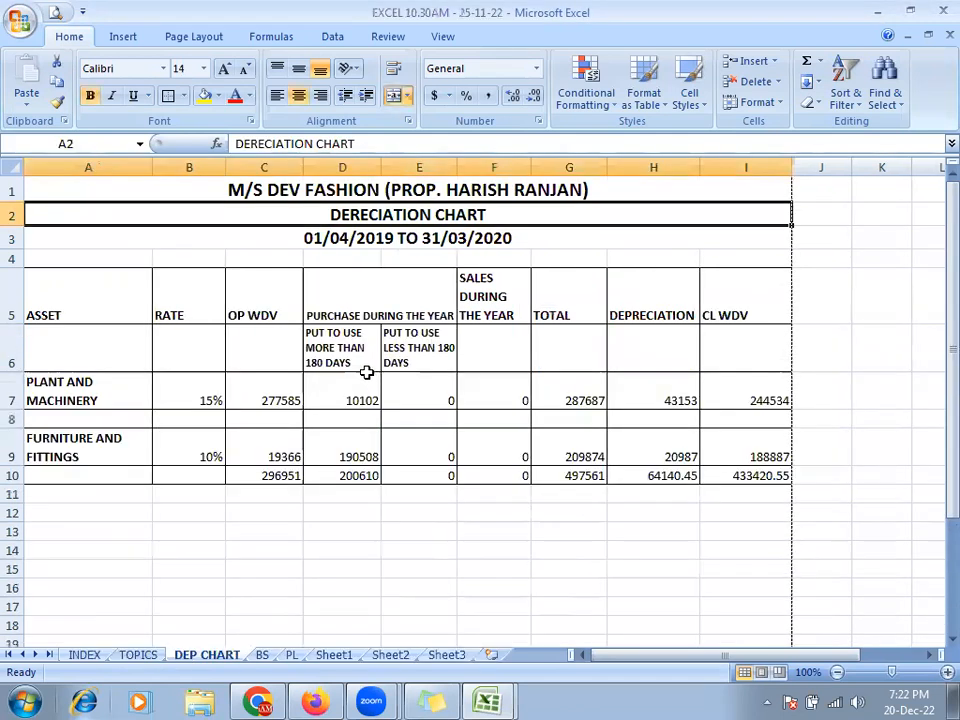
key(alt+Tab)
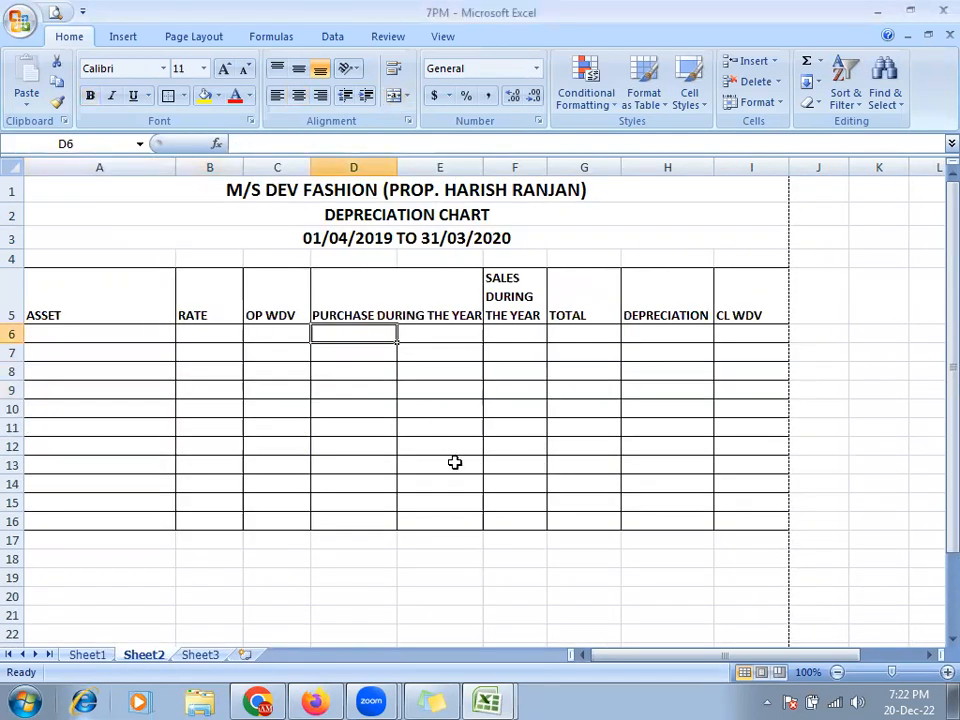
- Label D6 'PUT TO USE MORE THAN 180 DAYS' and E6 the LESS THAN version
text(PUT TO USE MORE THAN 180)
key(Return)
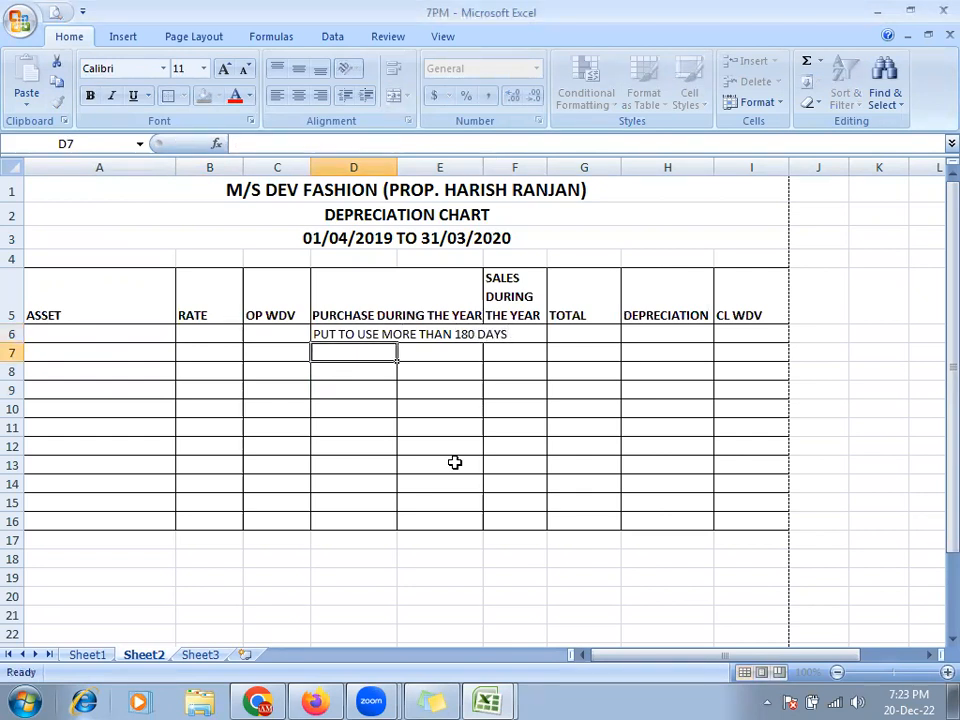
key(Up)
key(ctrl+c)
key(Right)
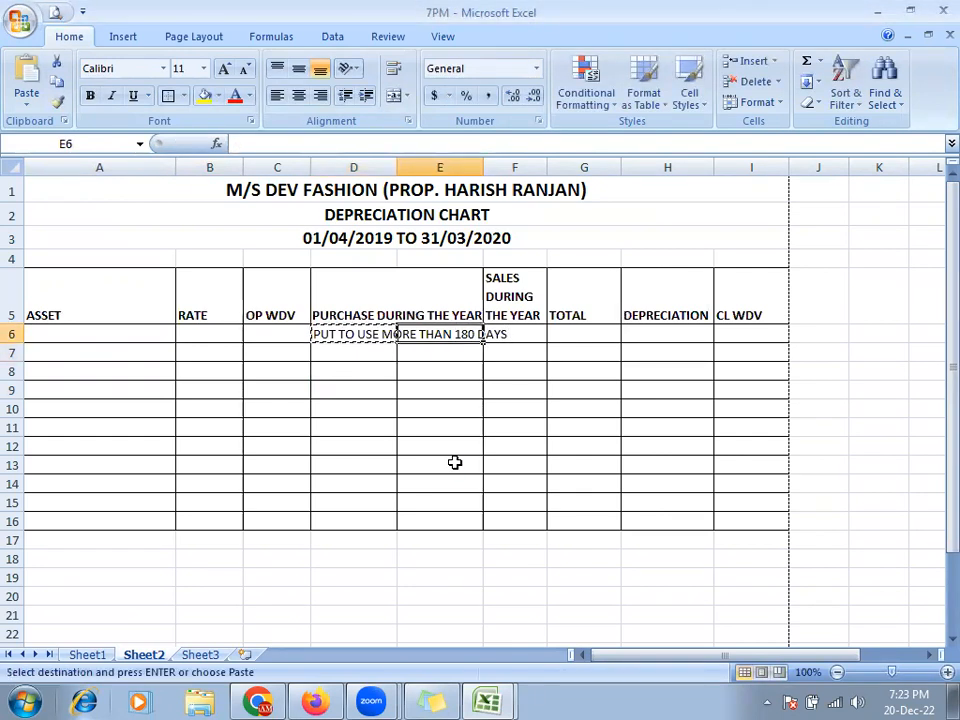
key(ctrl+v)
key(F2)
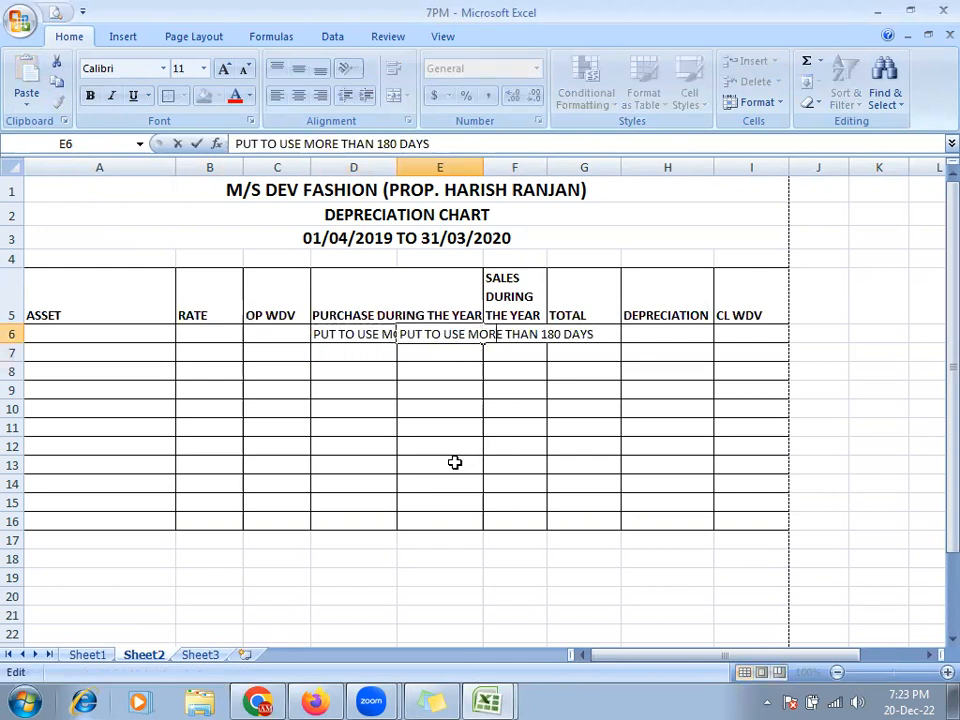
key(BackSpace)
key(BackSpace)
key(BackSpace)
key(BackSpace)
text(LESS)
key(Return)
- Make the D6:E6 sub-headings bold and wrap their text within the cells
key(Up)
key(Left)
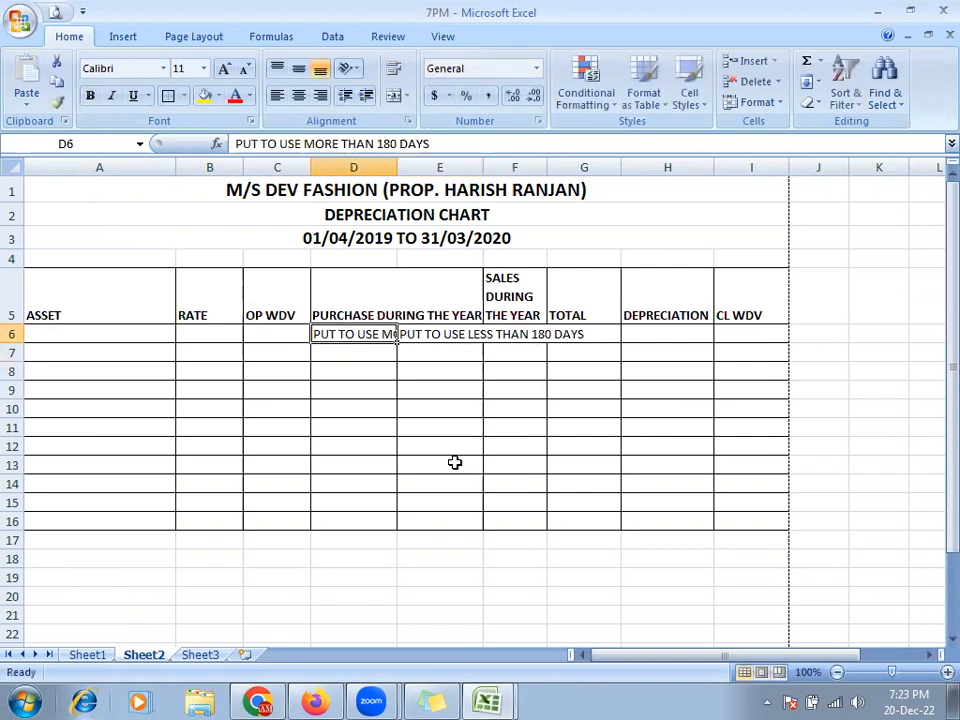
key(shift+Right)
key(ctrl+b)
key(Down)
key(Up)
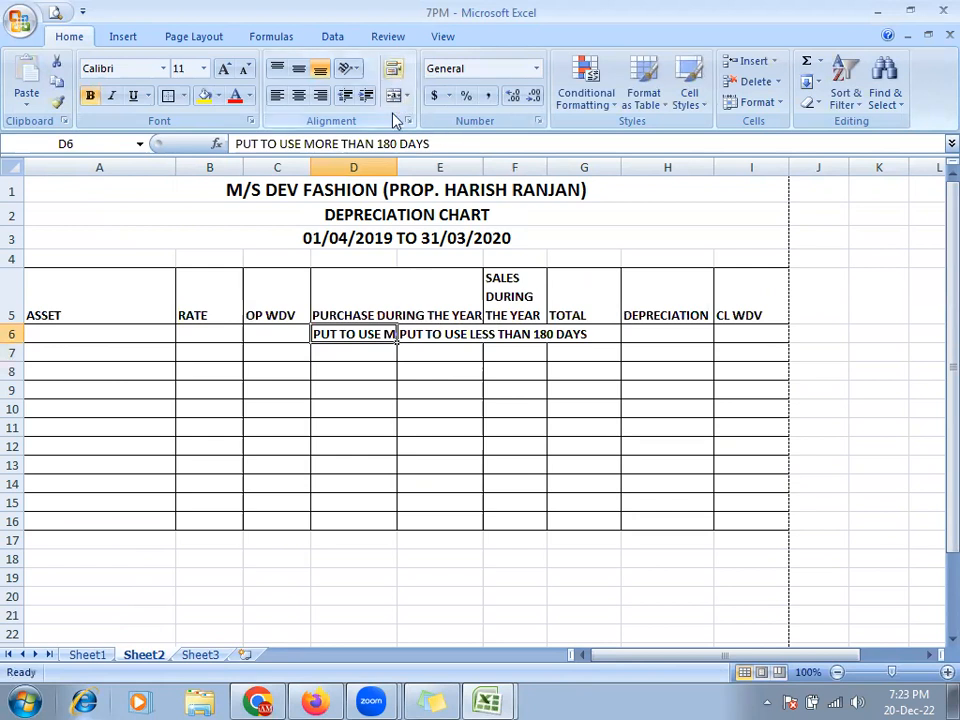
click(393, 68)
click(445, 365)
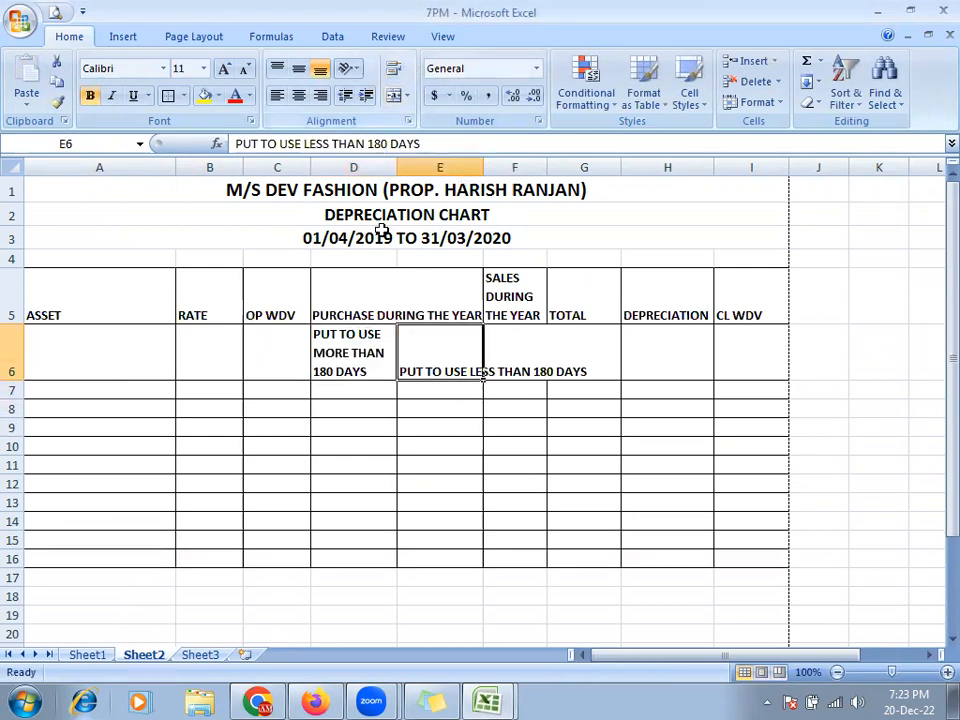
click(393, 68)
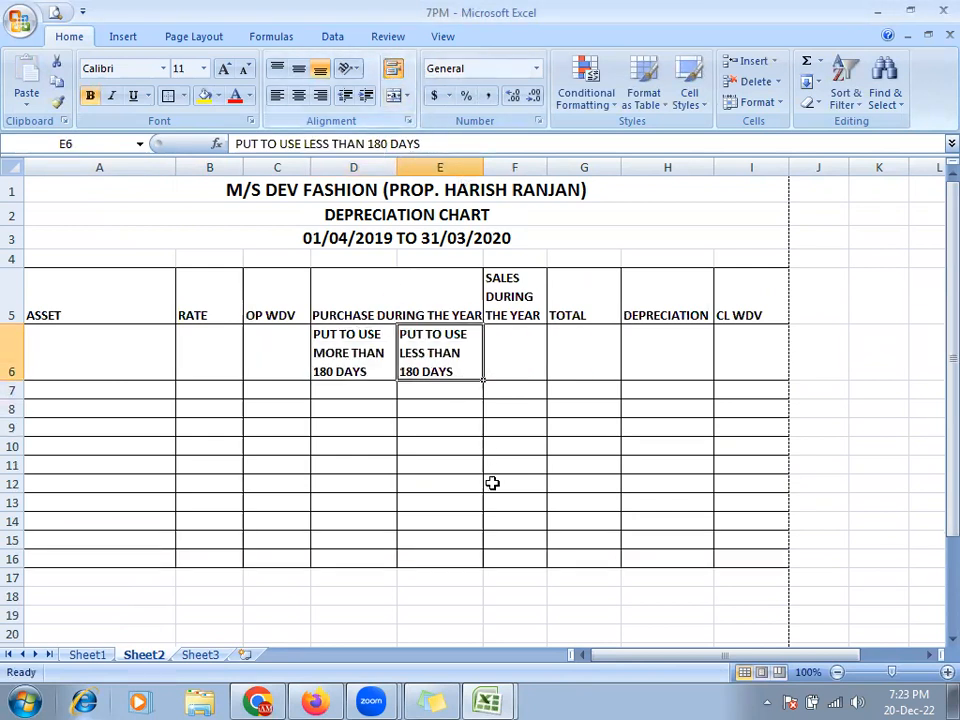
click(447, 417)
click(369, 313)
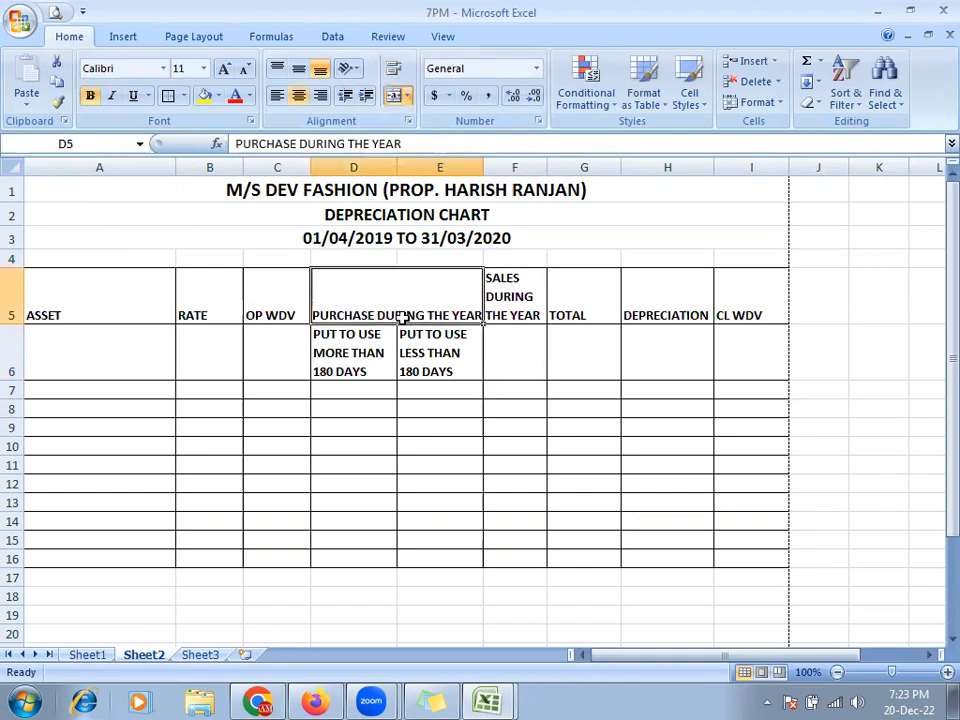
- Middle-align the A5:E5 headings, ASSET through PURCHASE DURING THE YEAR
drag(100, 306, 400, 312)
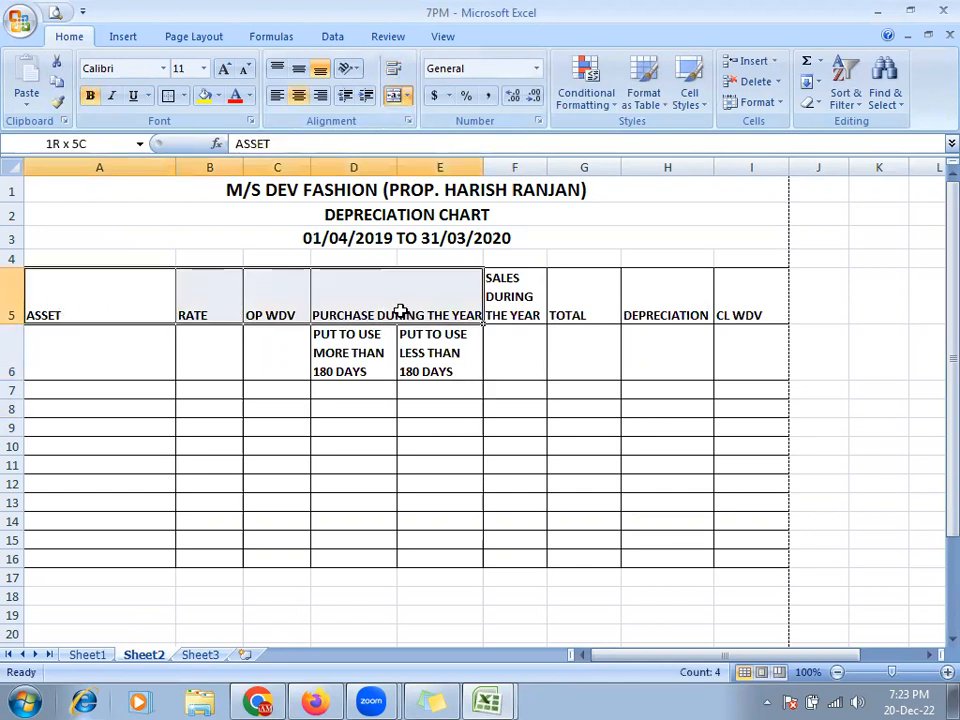
key(alt+Tab)
key(alt+Tab)
click(277, 427)
drag(43, 311, 411, 308)
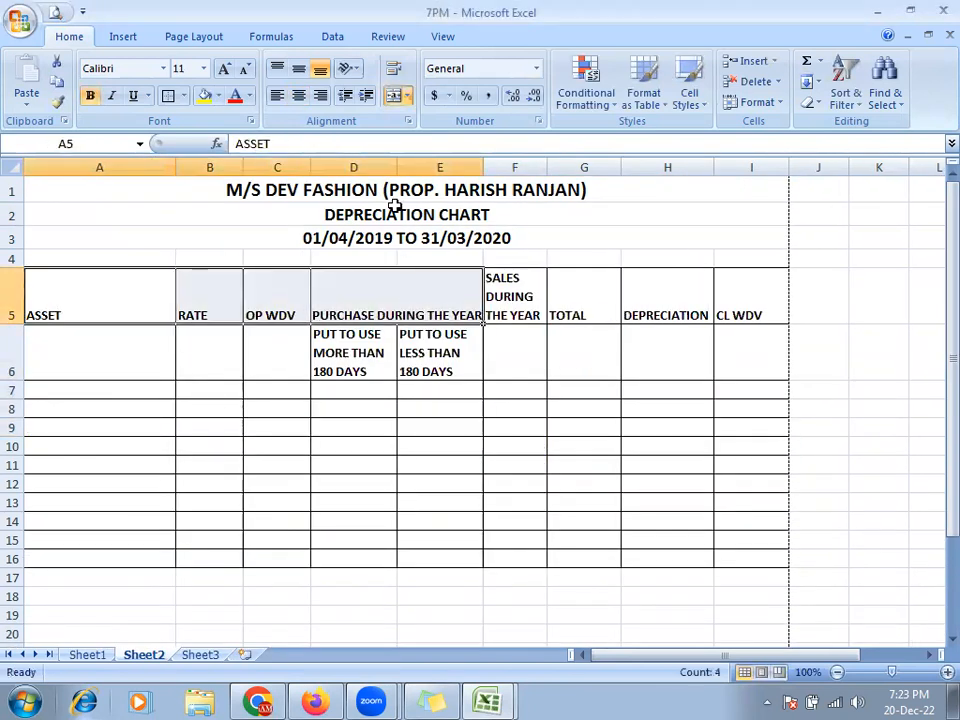
click(299, 69)
click(387, 464)
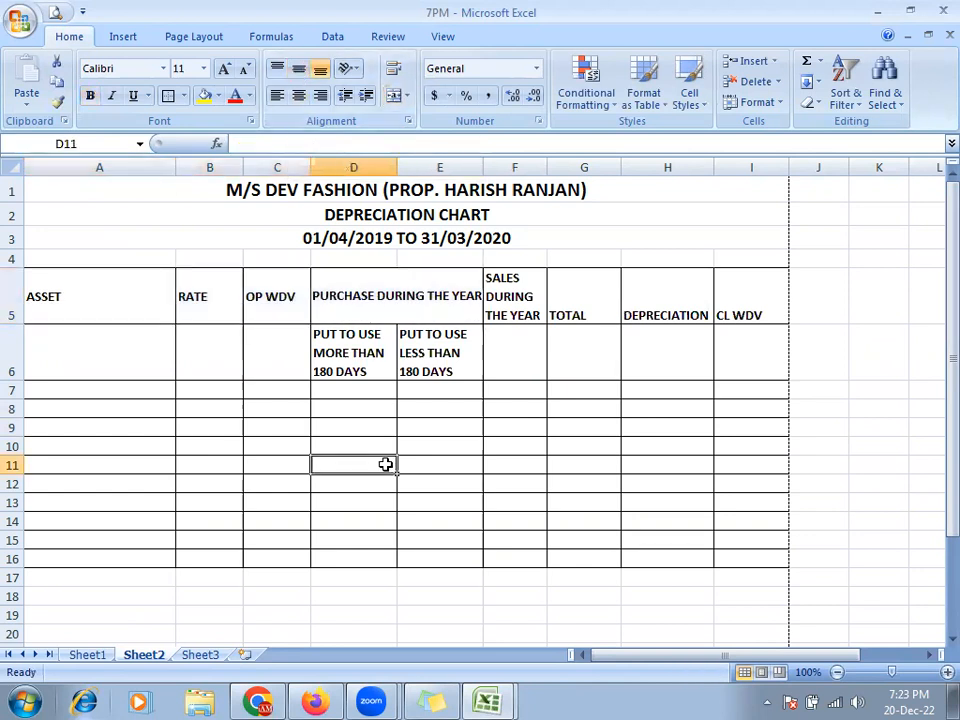
- Middle-align the TOTAL, DEPRECIATION and CL WDV headings in G5:I5
drag(561, 313, 750, 312)
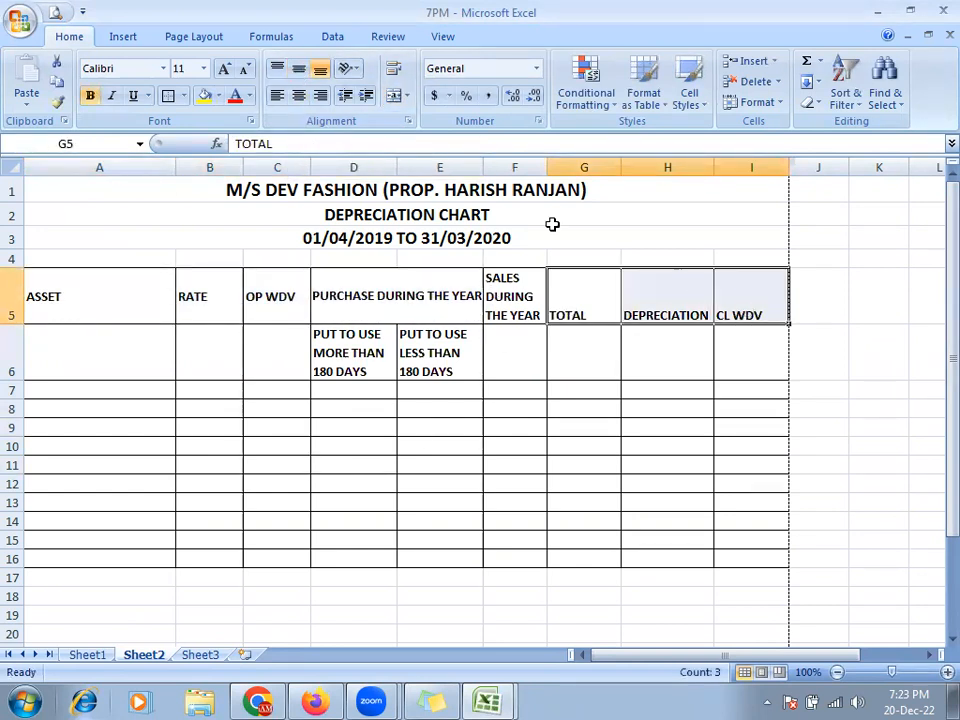
click(299, 72)
click(645, 427)
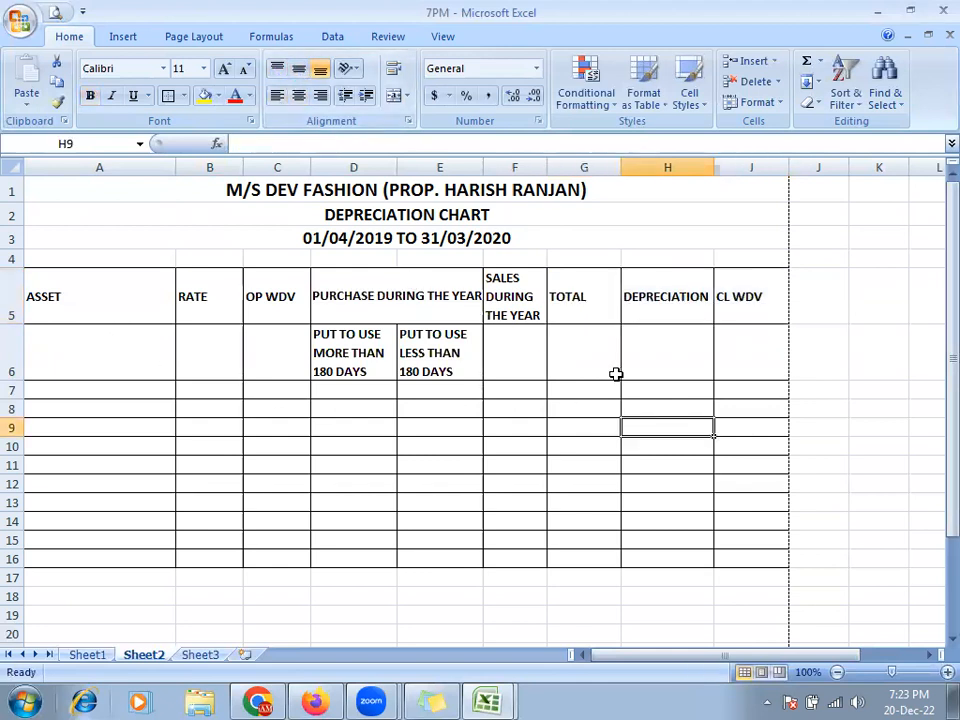
drag(497, 313, 582, 316)
click(498, 314)
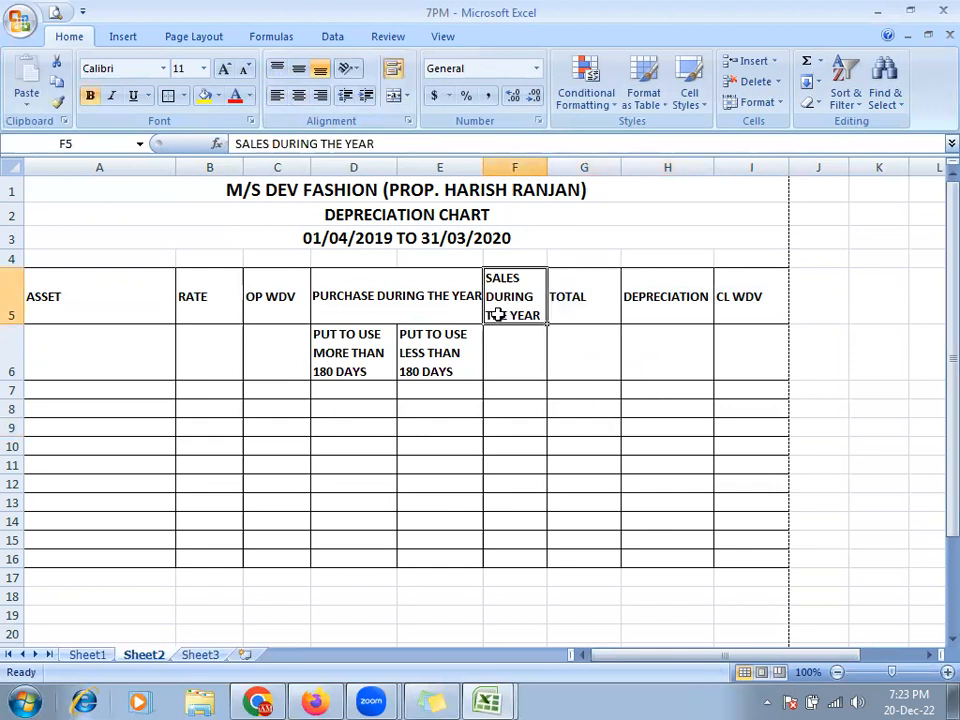
key(alt+Tab)
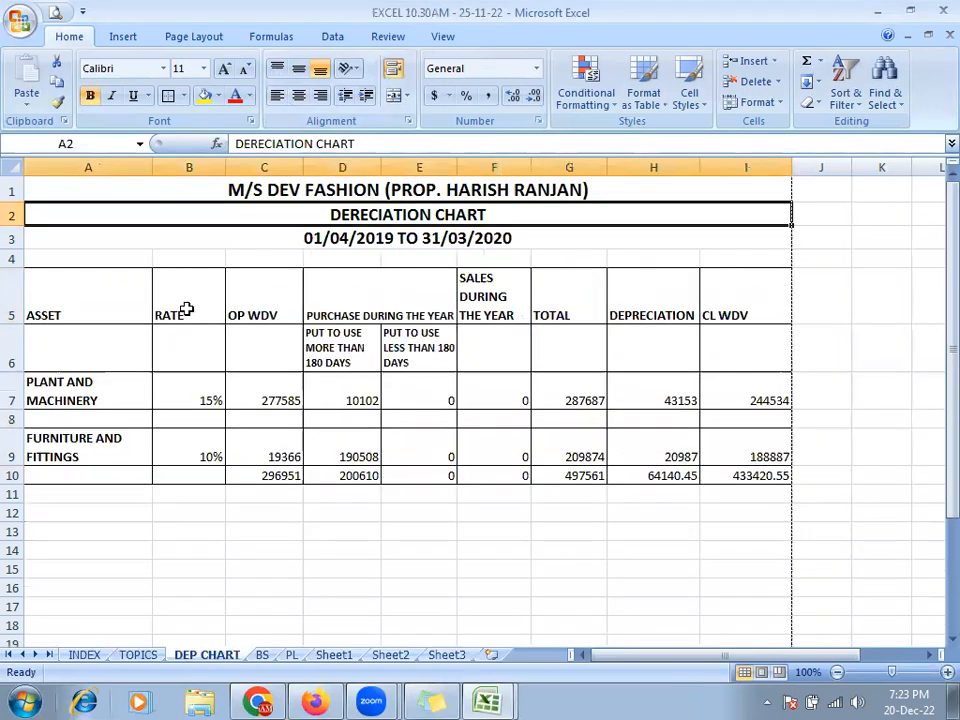
key(alt+Tab)
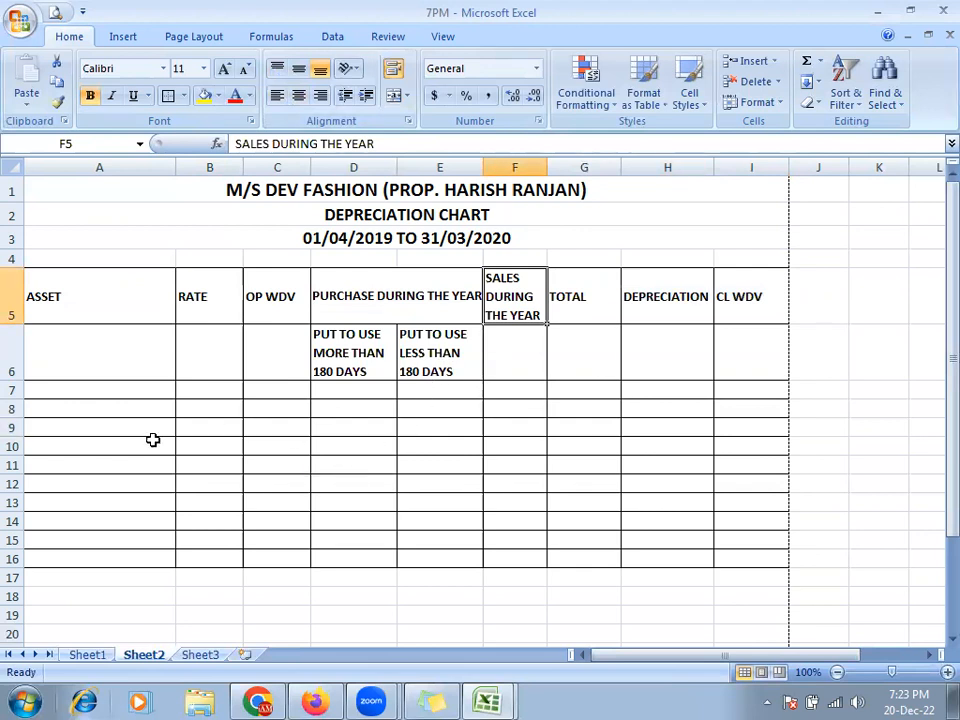
- Enter PLANT AND MACHINERY in A7 at font size 12, wrapped onto two lines
click(68, 392)
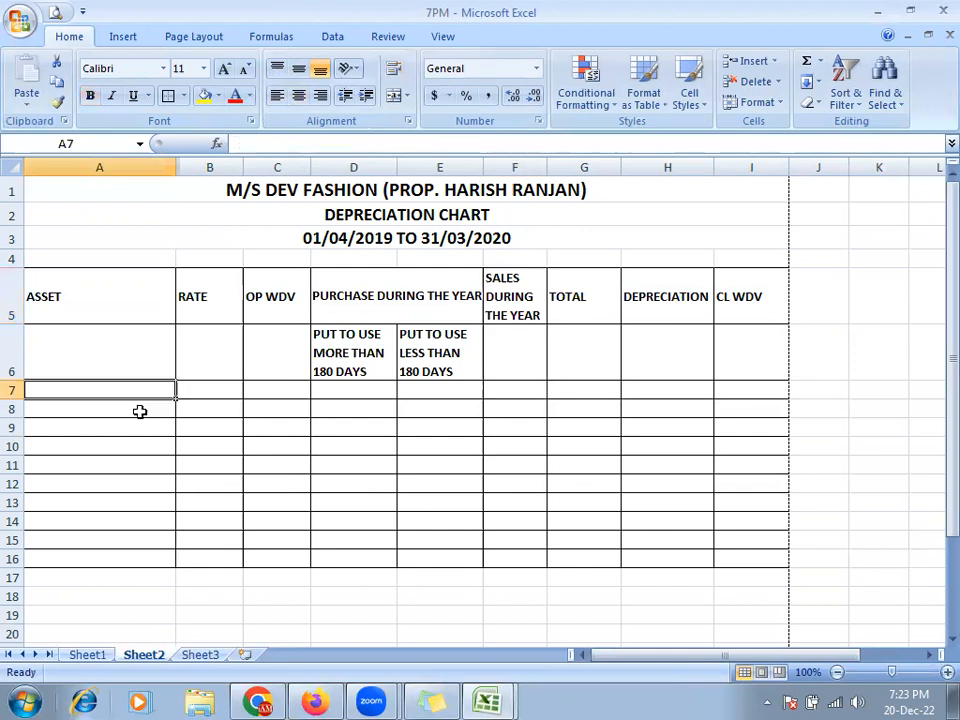
key(alt+Tab)
key(alt+Tab)
text(PLANT AND MACHINE)
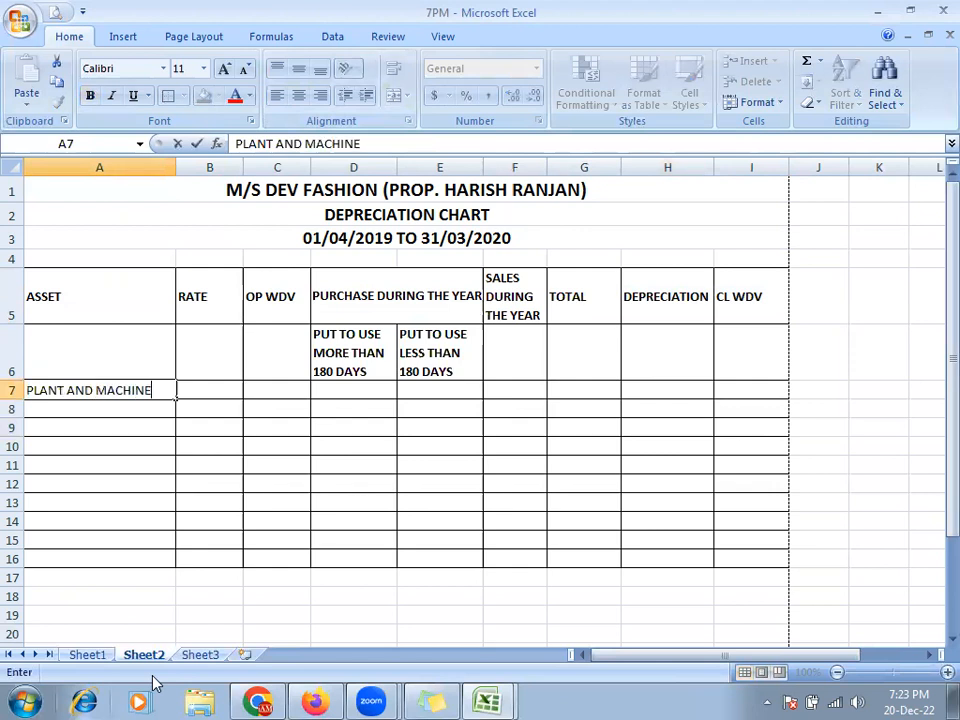
text(RY)
key(Return)
key(Return)
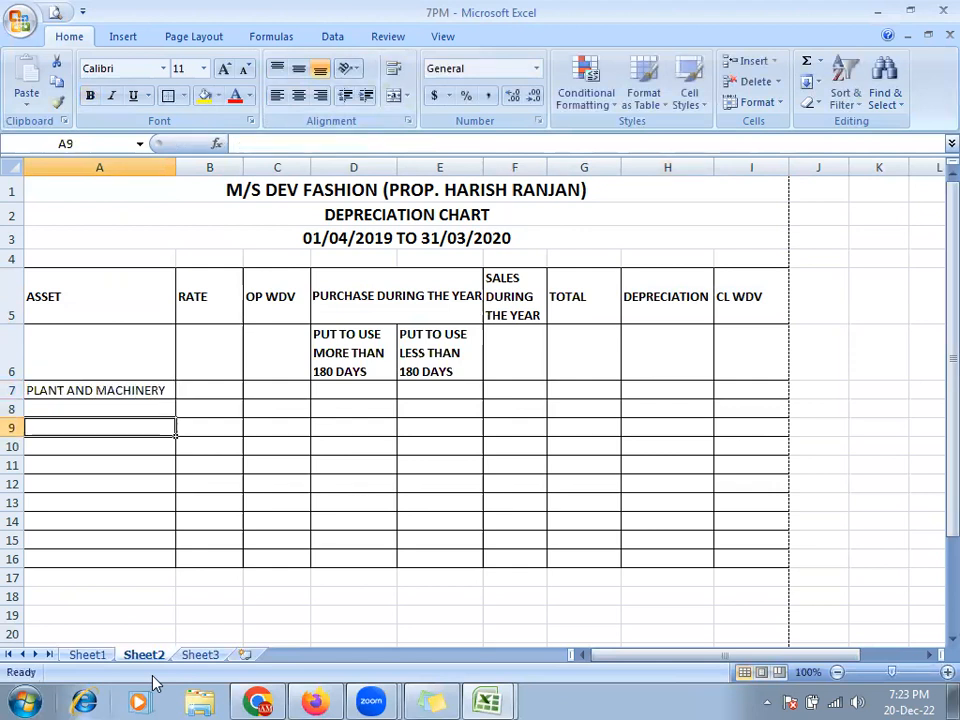
key(alt+Tab)
key(alt+Tab)
click(152, 391)
click(226, 71)
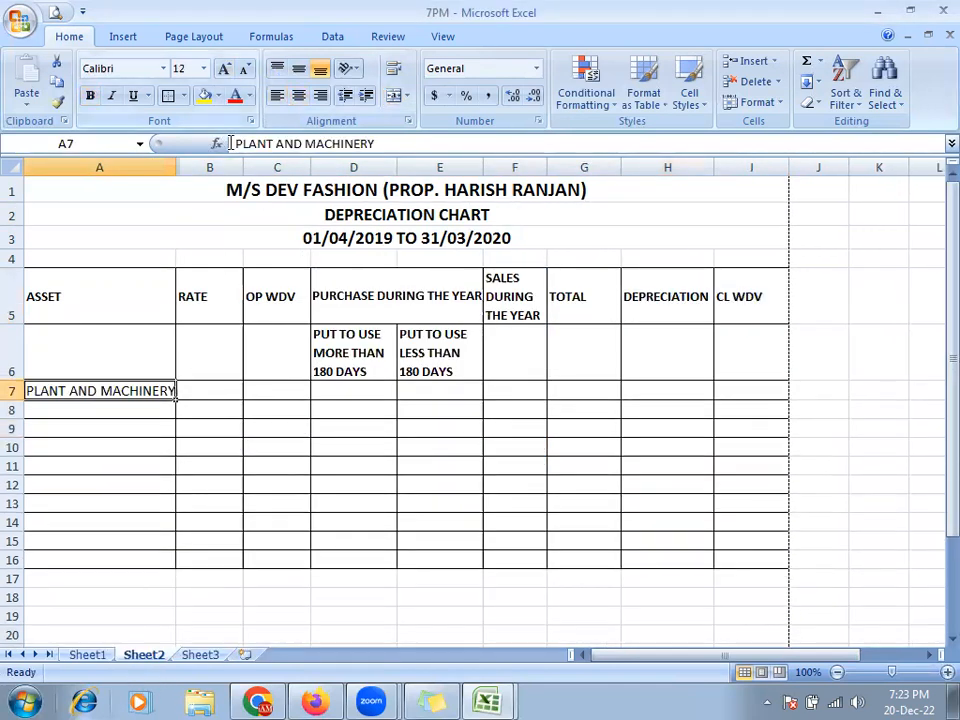
click(209, 480)
click(156, 389)
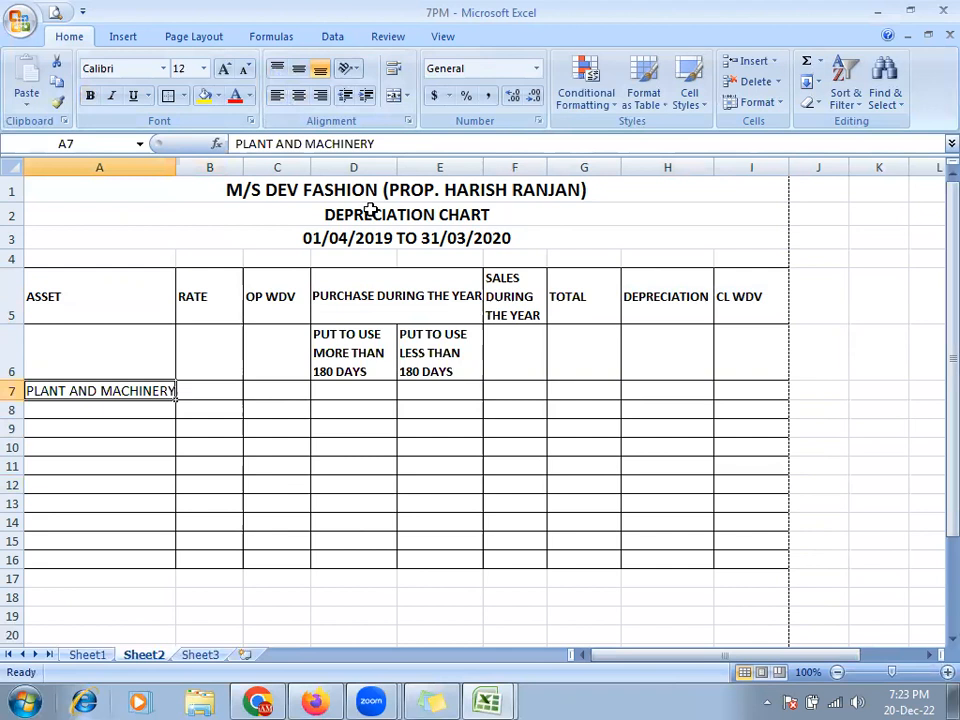
click(395, 70)
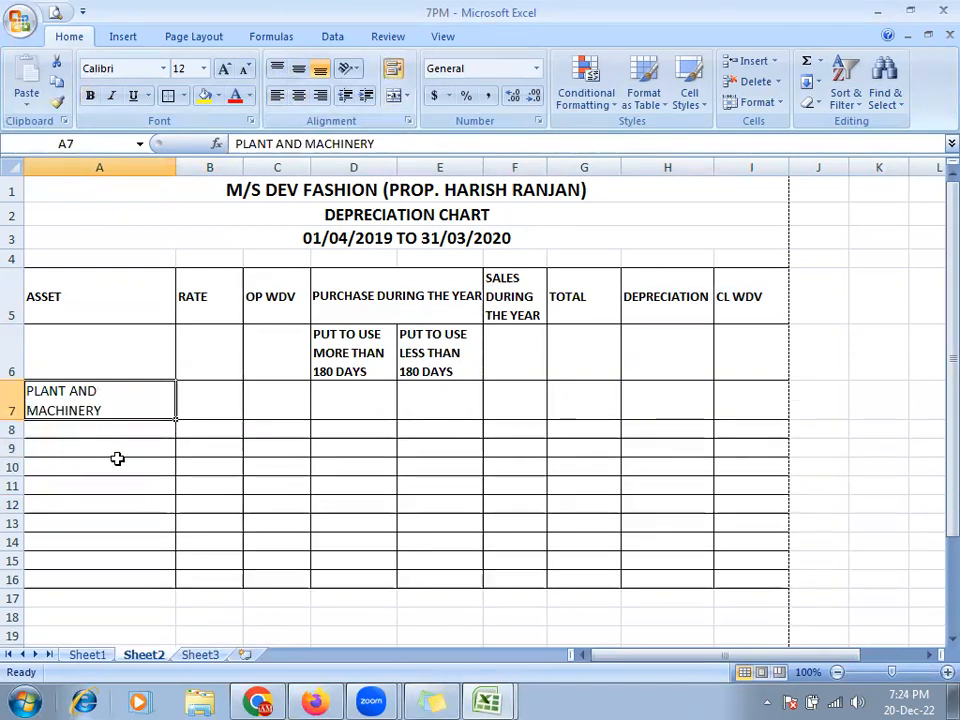
- Enter FURNITURE AND FIXTURES in A9 and wrap it onto two lines
click(118, 450)
key(alt+Tab)
click(105, 452)
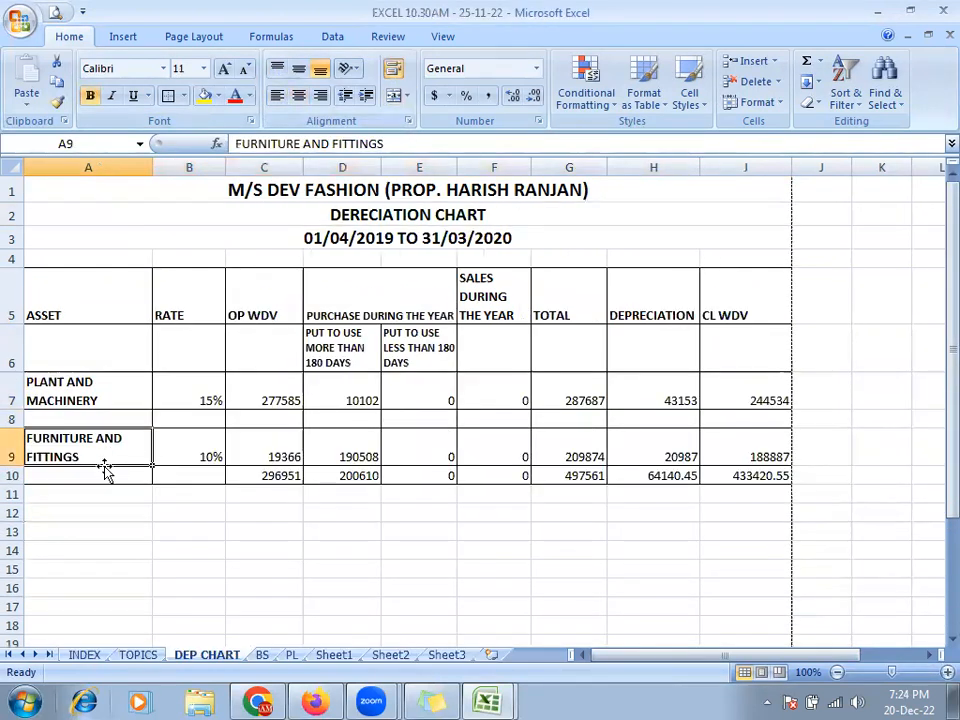
key(alt+Tab)
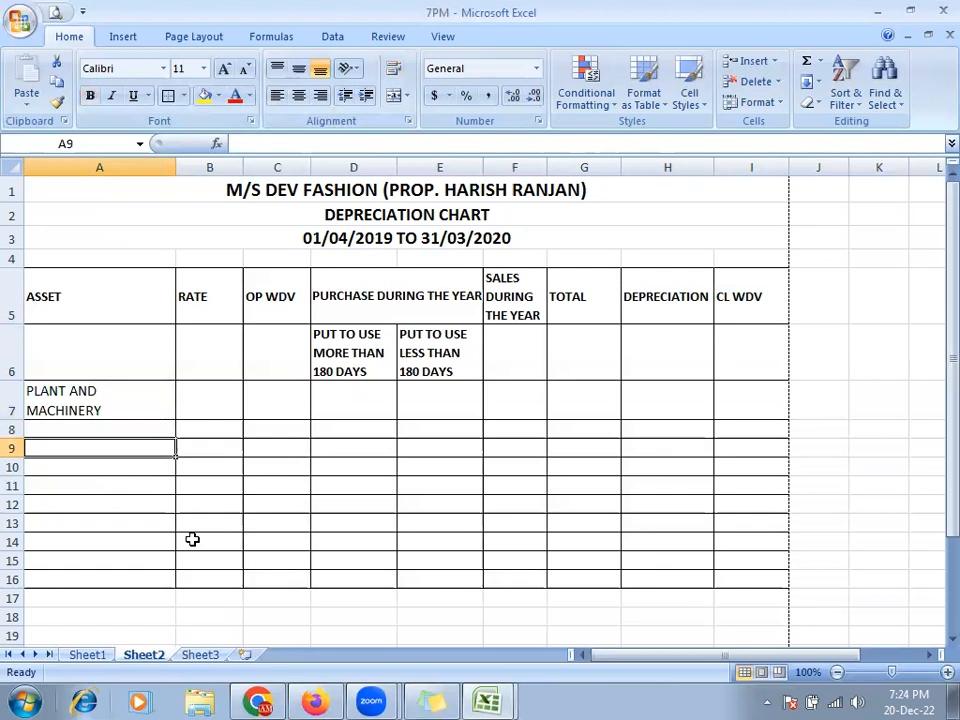
text(FURNITURE AND FIX)
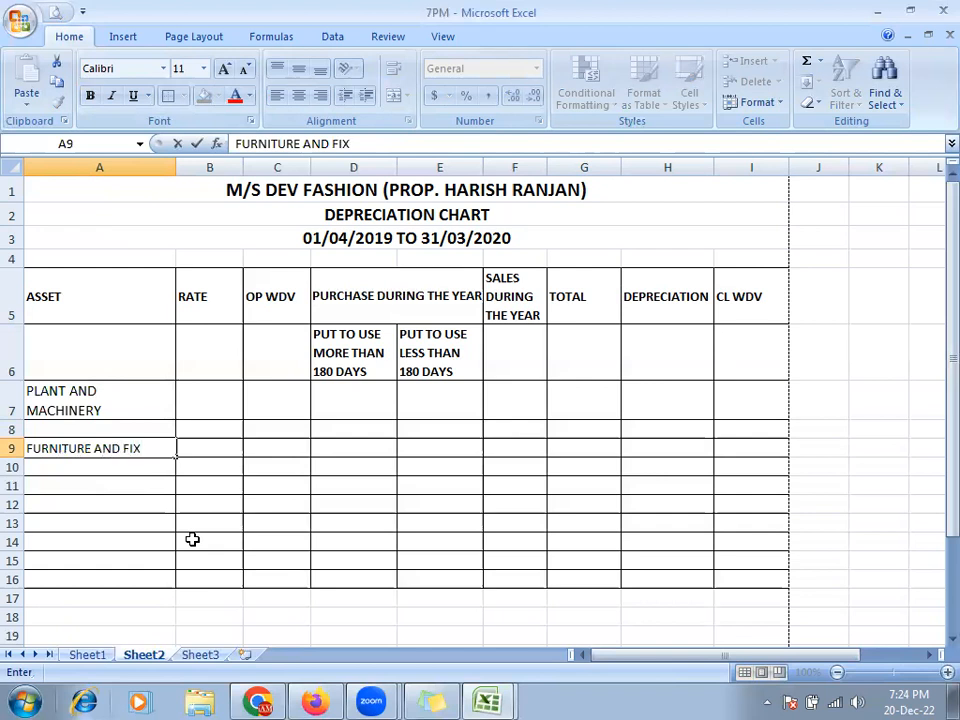
text(TURES)
key(Return)
key(Up)
click(395, 70)
- Make the asset names in A7:A10 bold, comparing against the reference workbook
key(alt+Tab)
key(alt+Tab)
drag(133, 390, 122, 473)
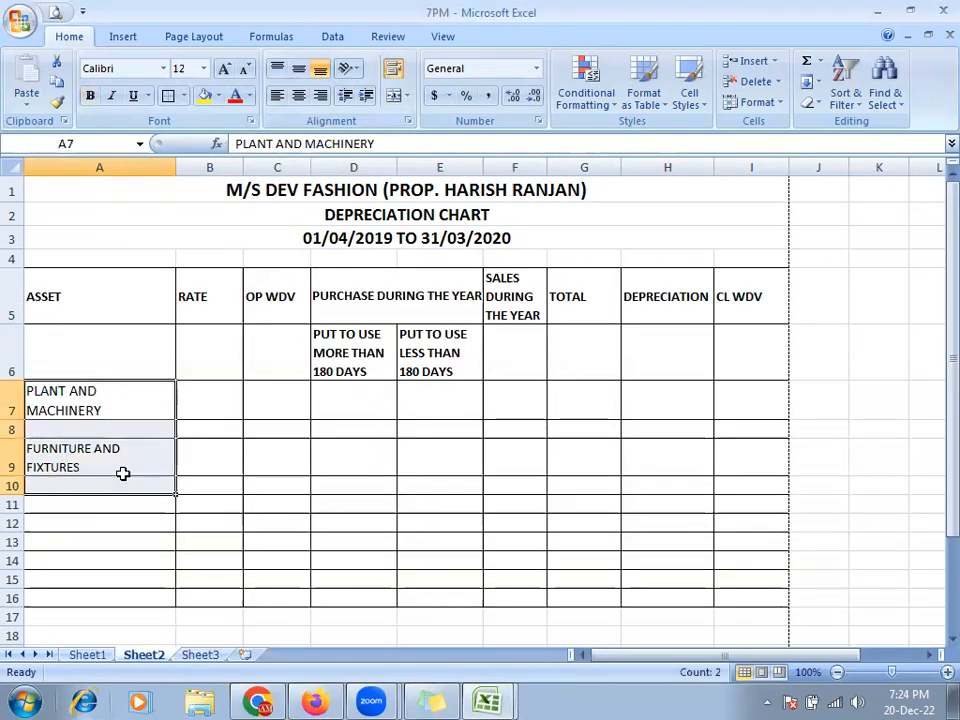
key(ctrl+b)
key(alt+Tab)
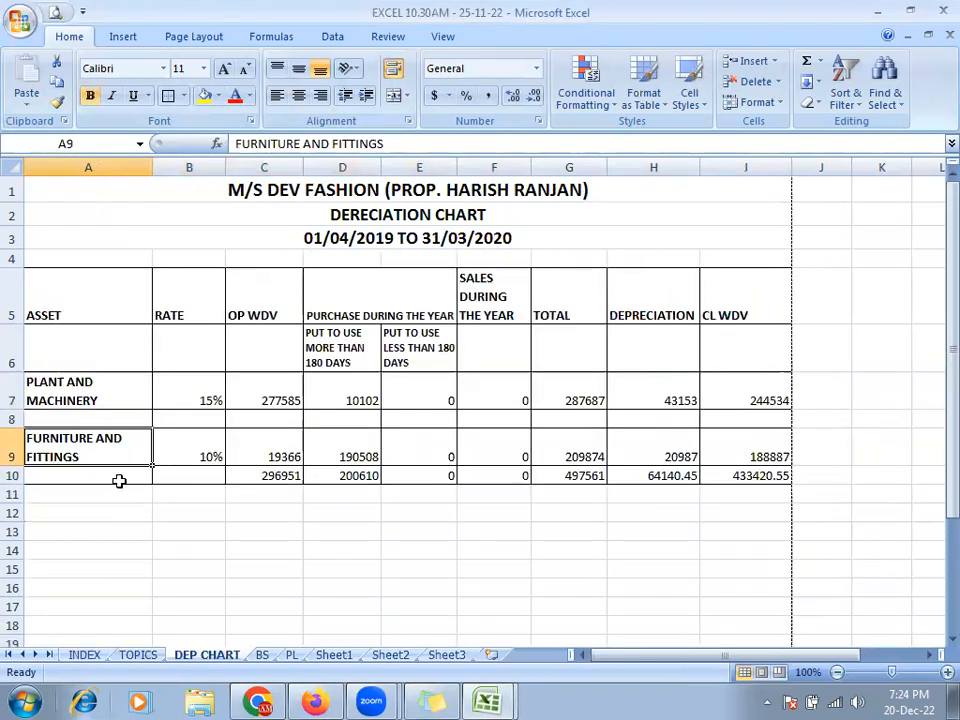
key(alt+Tab)
click(112, 487)
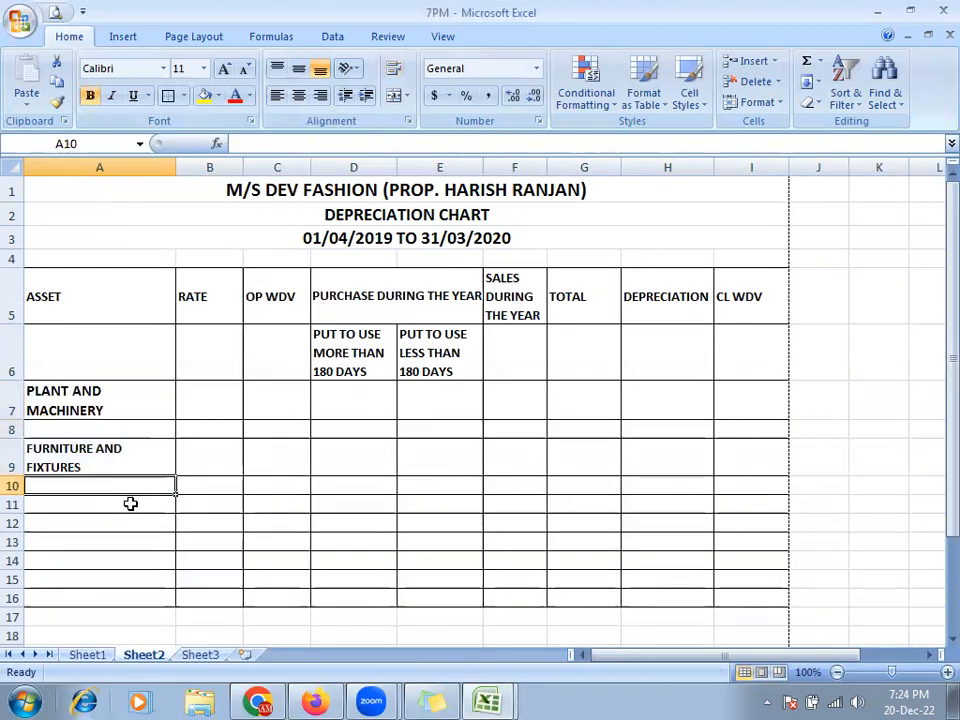
key(alt+Tab)
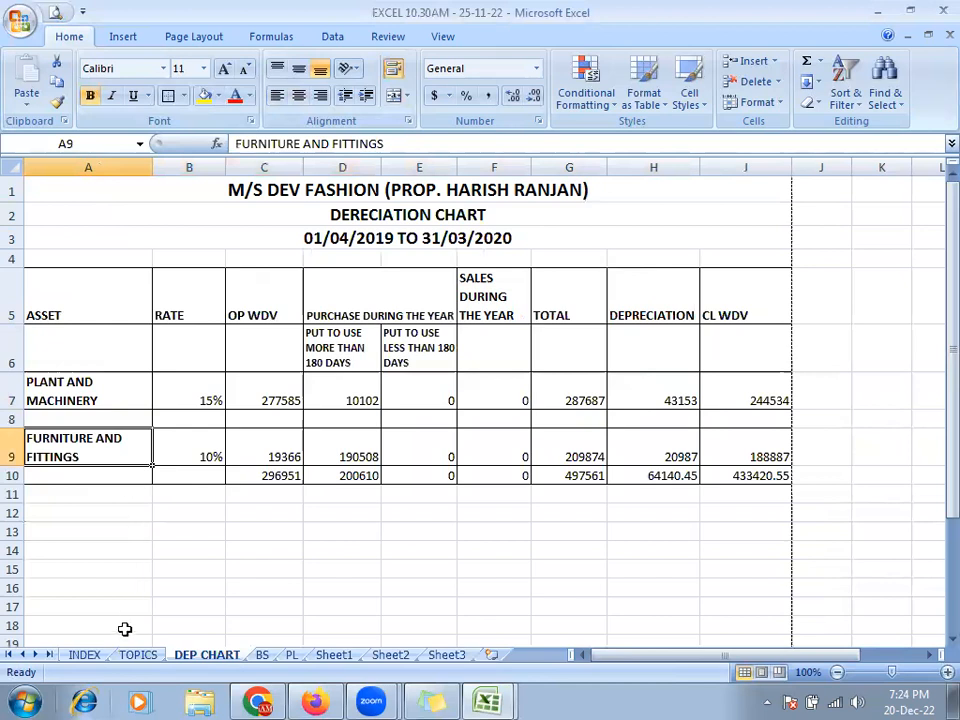
key(alt+Tab)
key(Down)
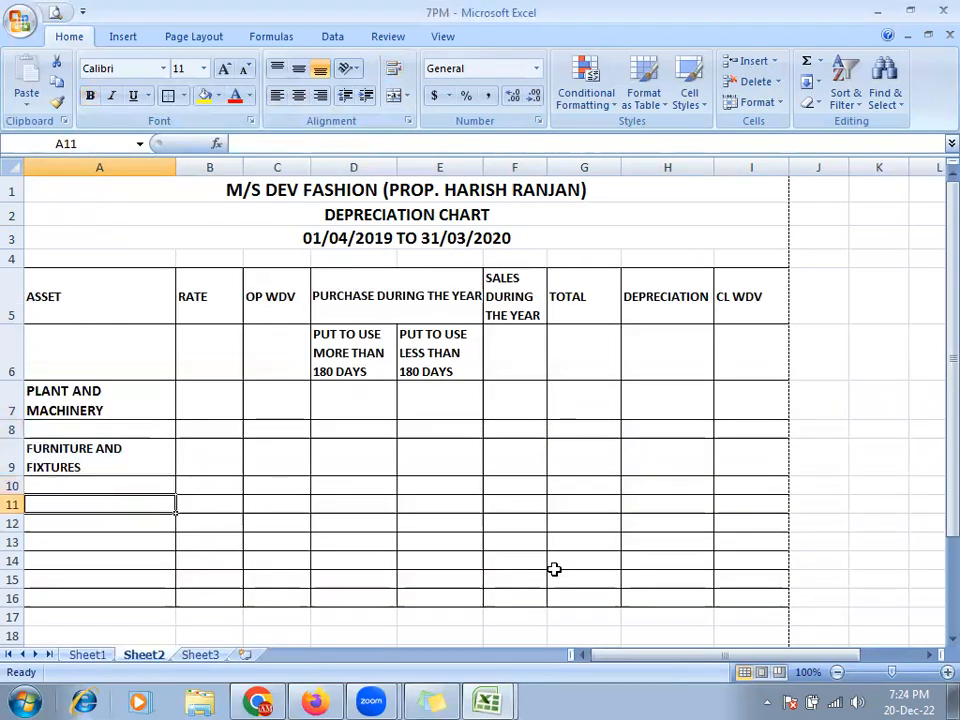
key(shift+Down)
key(shift+Down)
key(shift+Down)
key(shift+Down)
key(shift+Down)
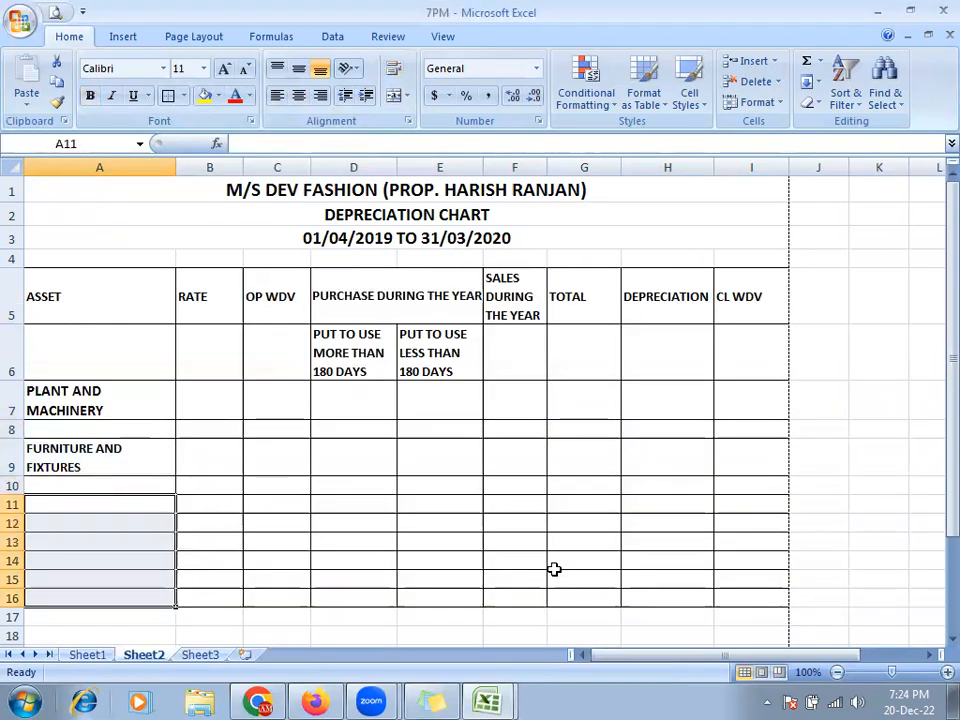
- Delete the selected unused rows below the asset list as entire rows
key(ctrl+minus)
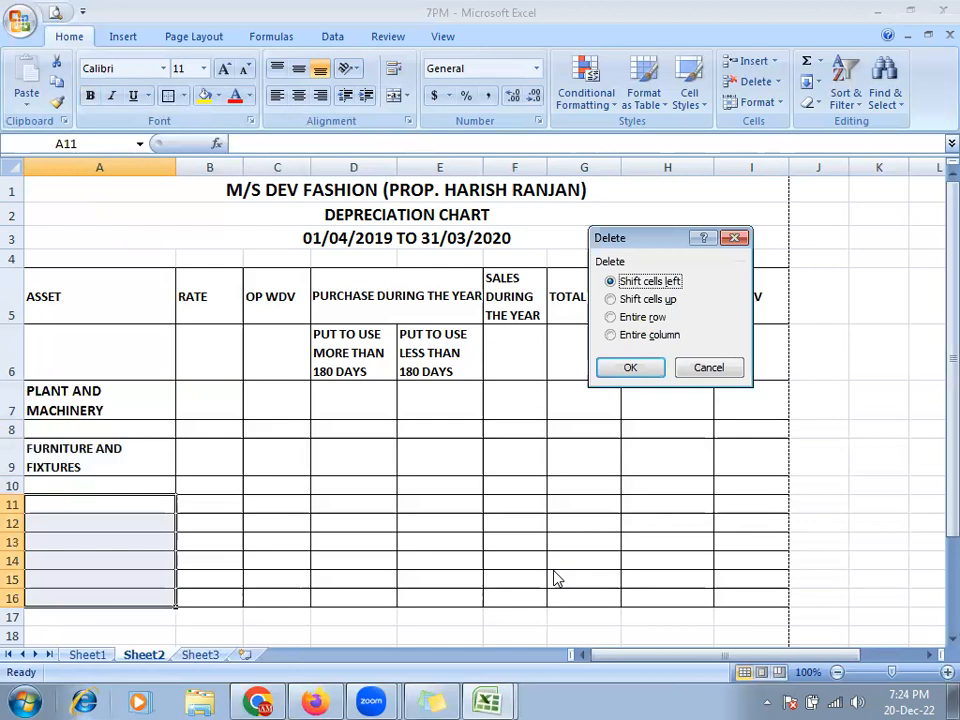
key(Down)
key(Down)
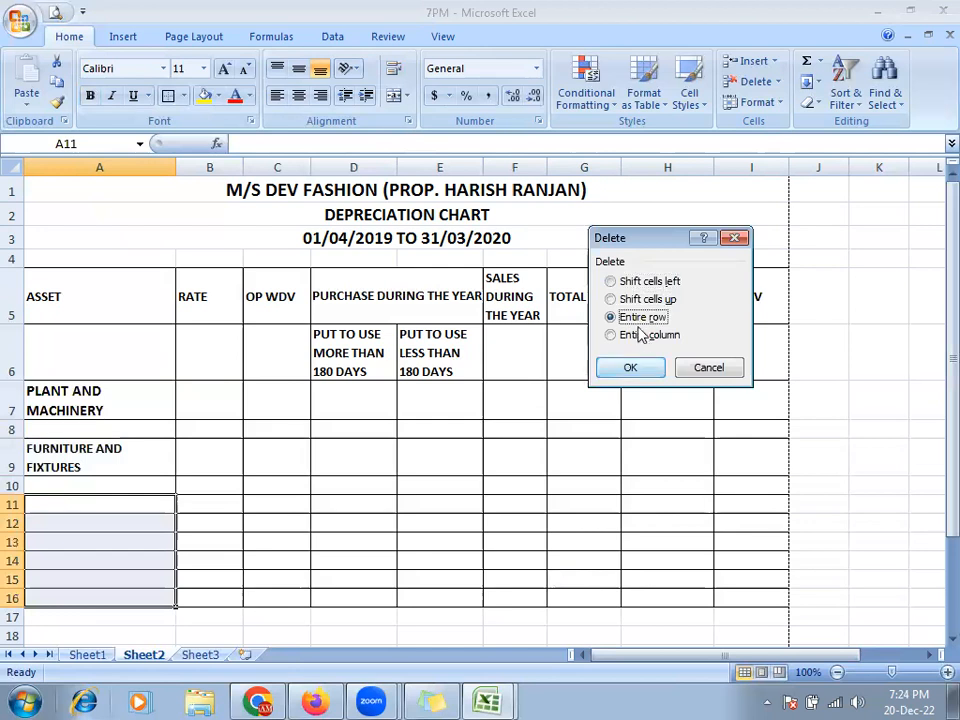
key(Return)
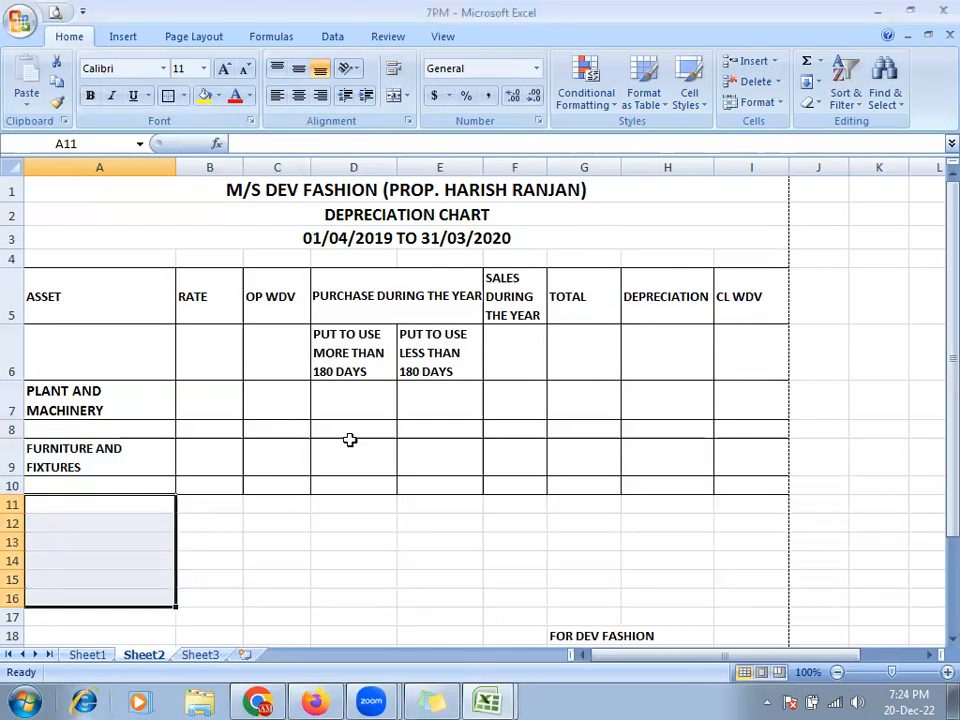
click(268, 440)
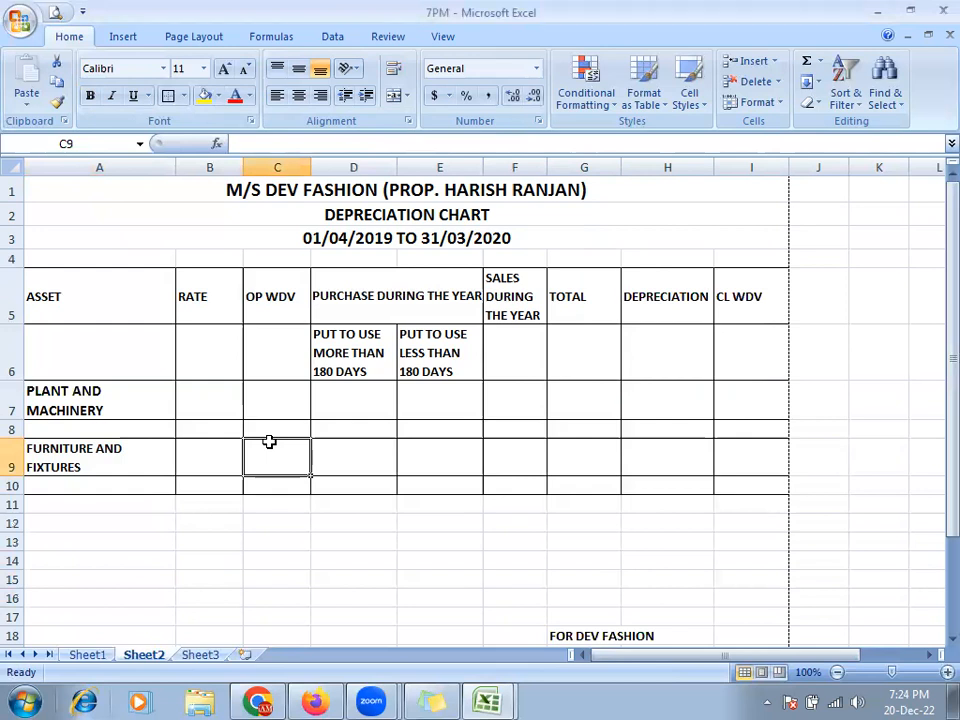
scroll(268, 440, down, 4)
scroll(411, 525, up, 1)
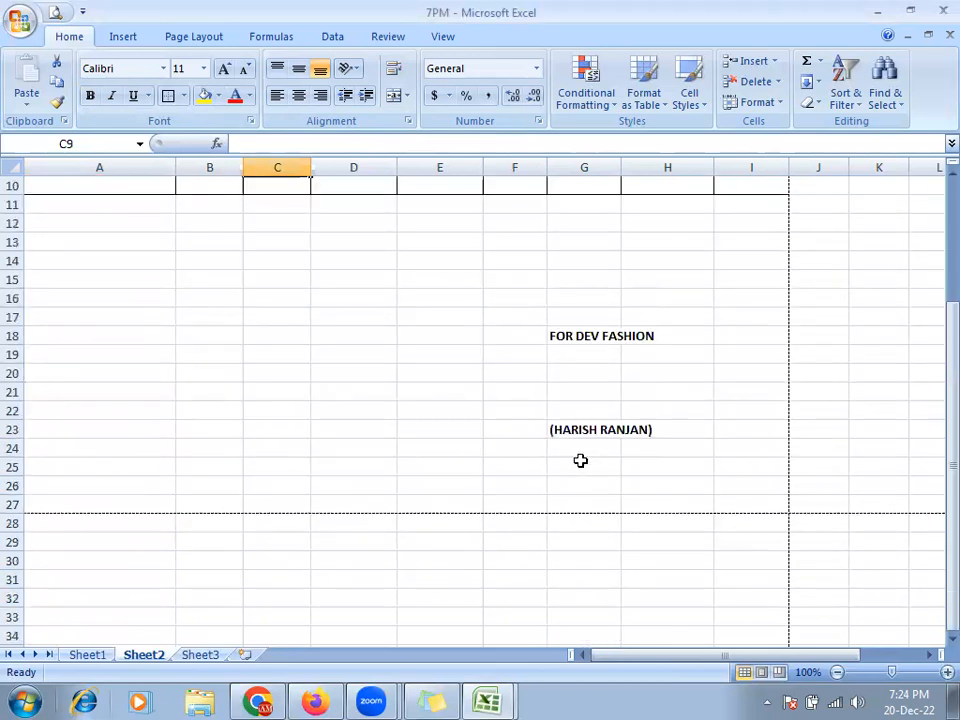
scroll(411, 407, up, 2)
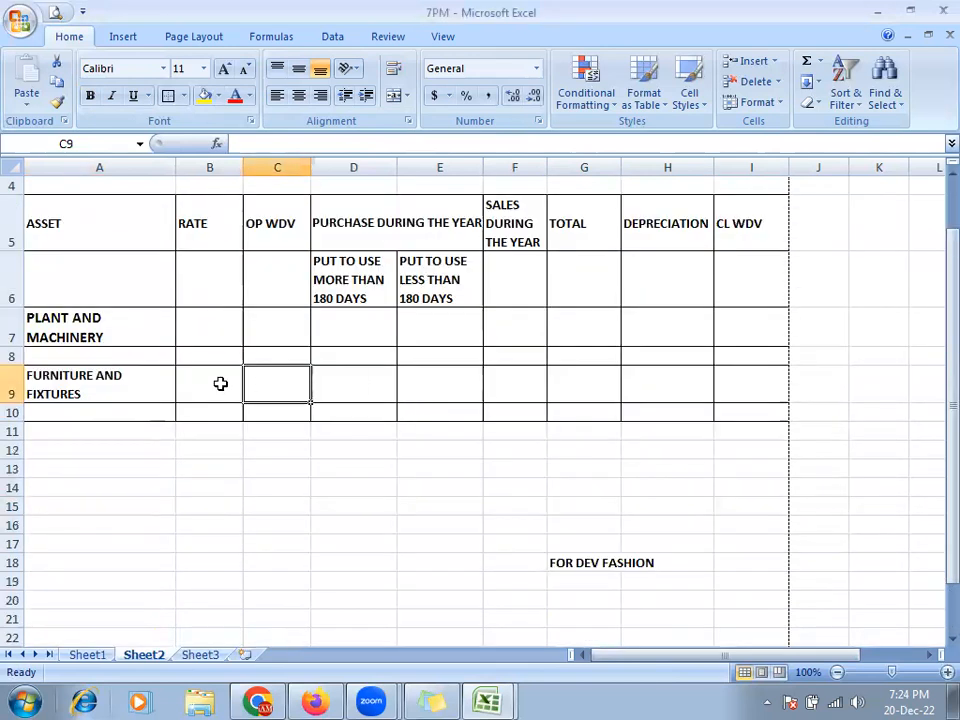
scroll(354, 538, down, 1)
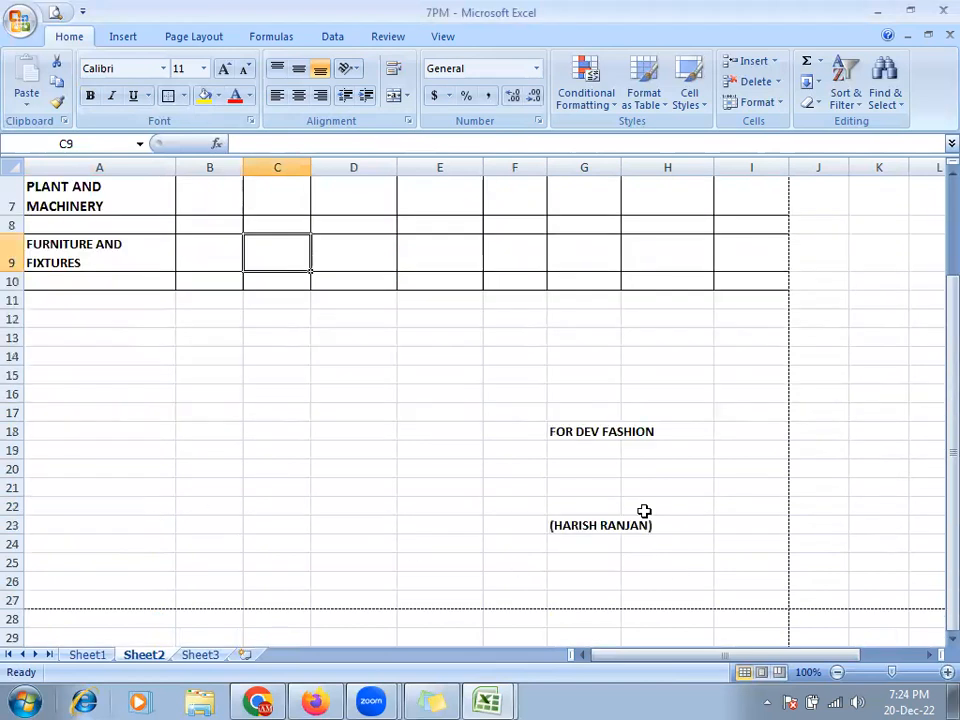
scroll(644, 511, down, 1)
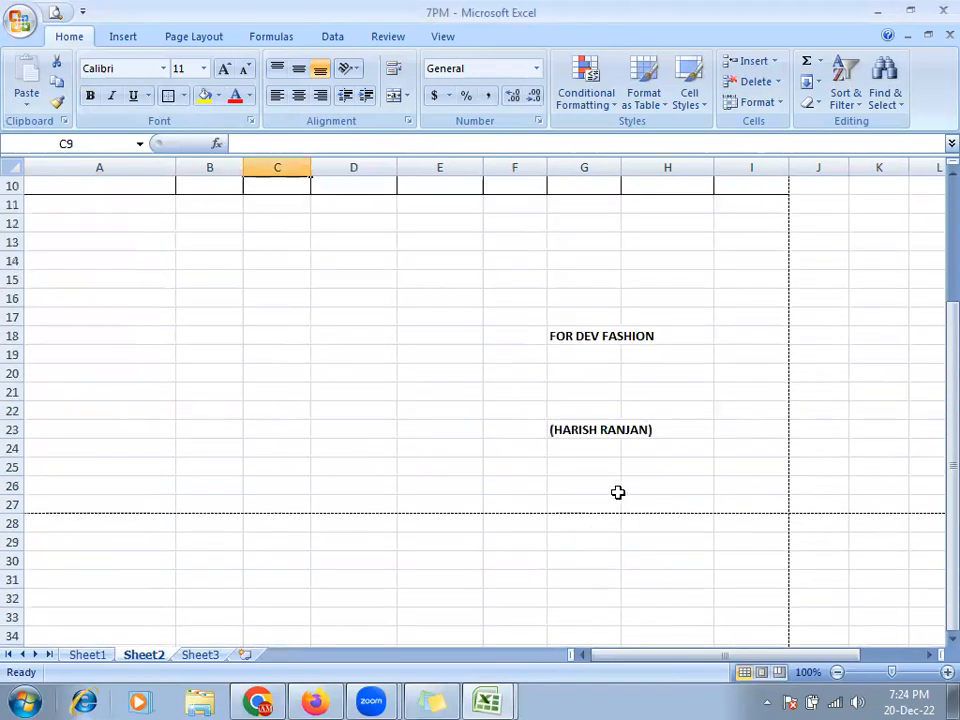
- Insert three entire rows from E13:E15 above the signature block
click(432, 240)
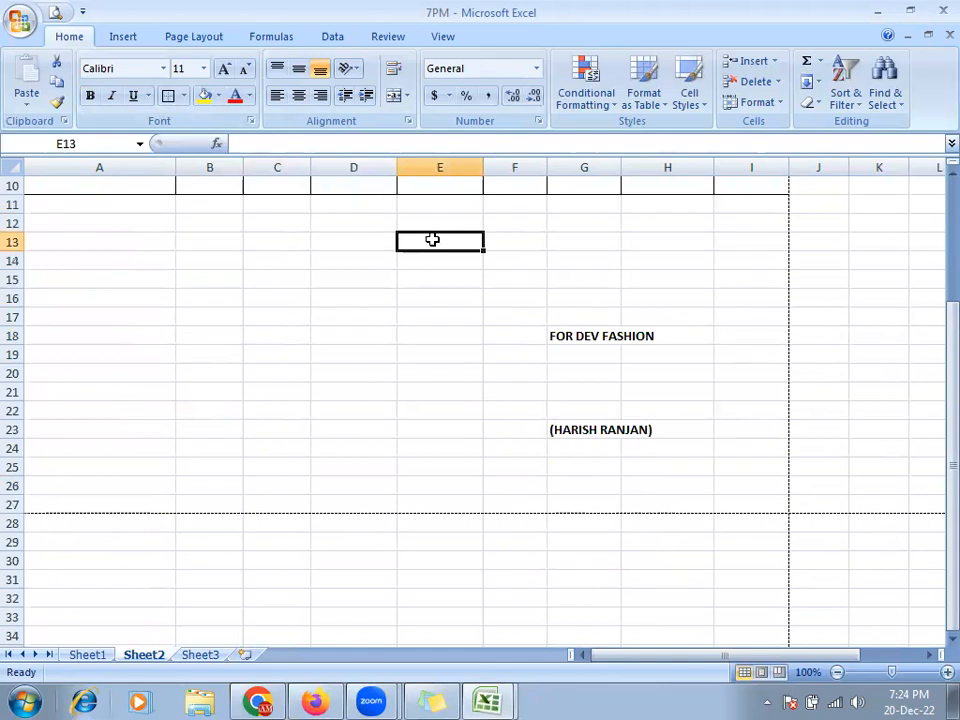
key(shift+Down)
key(shift+Down)
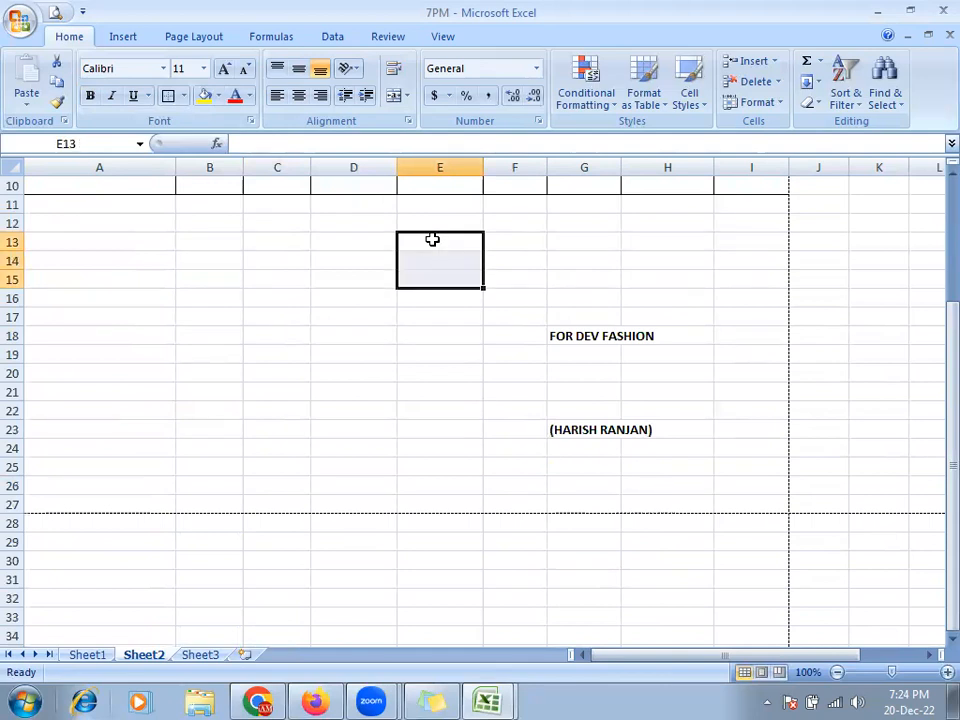
key(ctrl+shift+equal)
key(r)
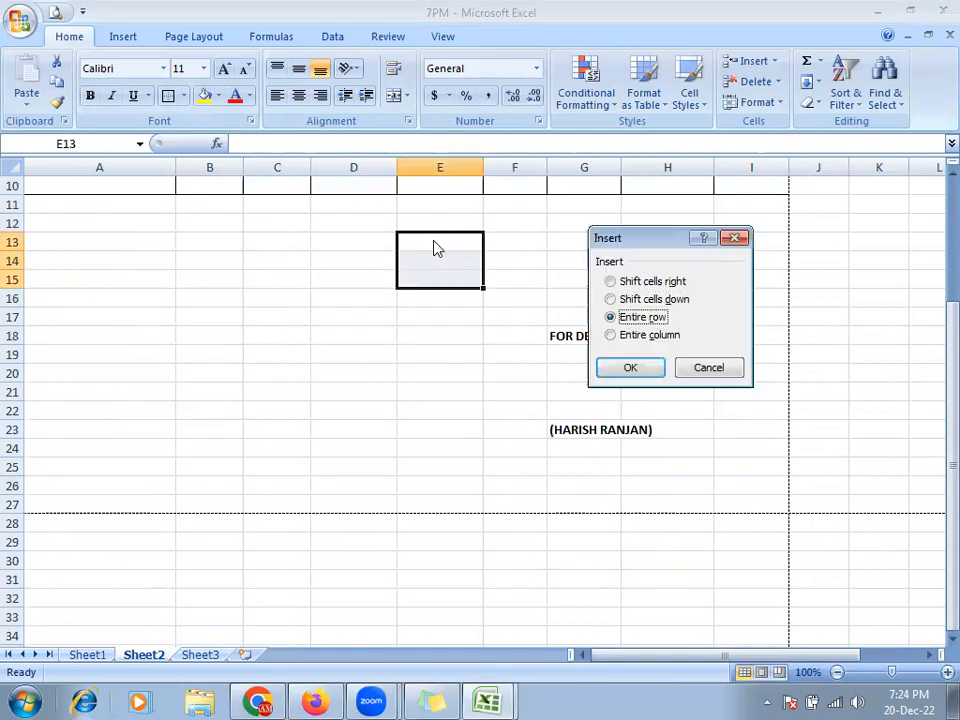
key(Return)
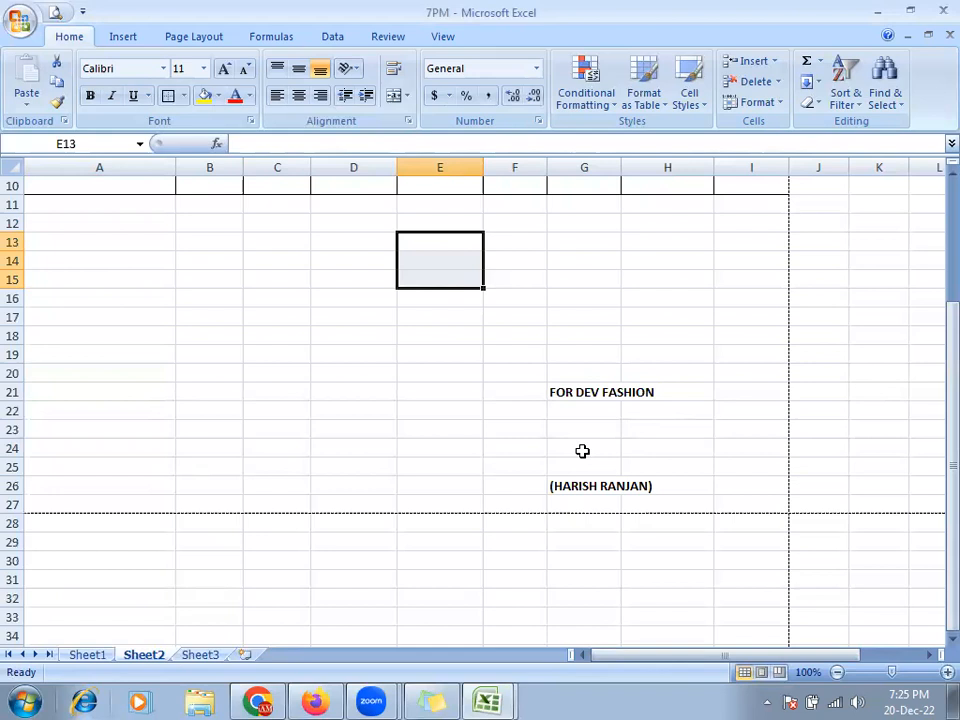
scroll(582, 451, up, 3)
- Enter the depreciation rates: 15% for plant and machinery, 10% for furniture
click(223, 403)
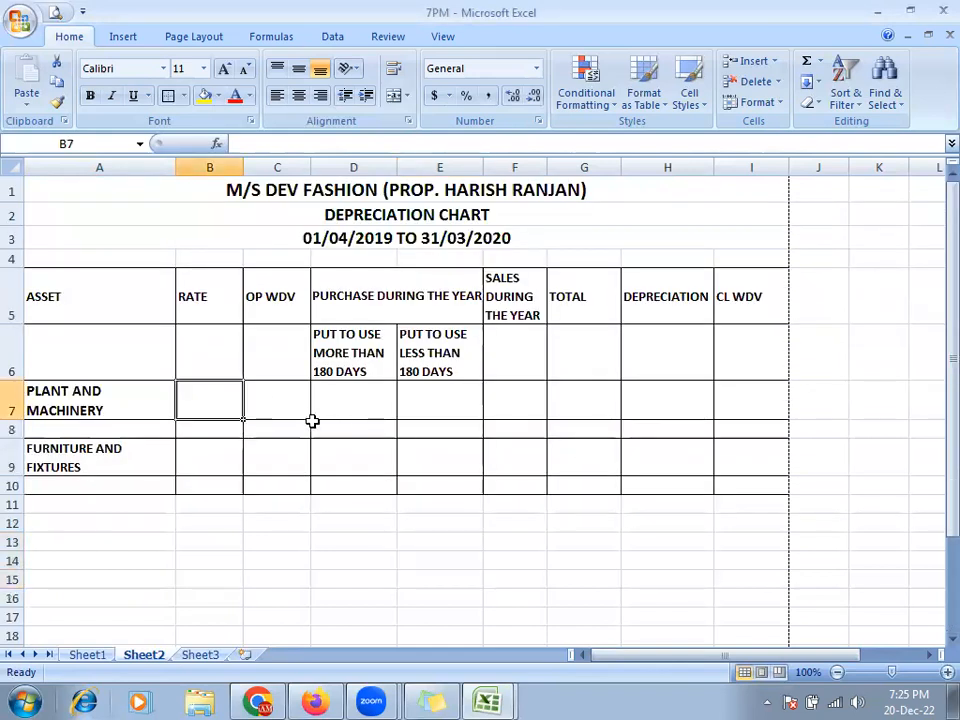
key(alt+Tab)
key(alt+Tab)
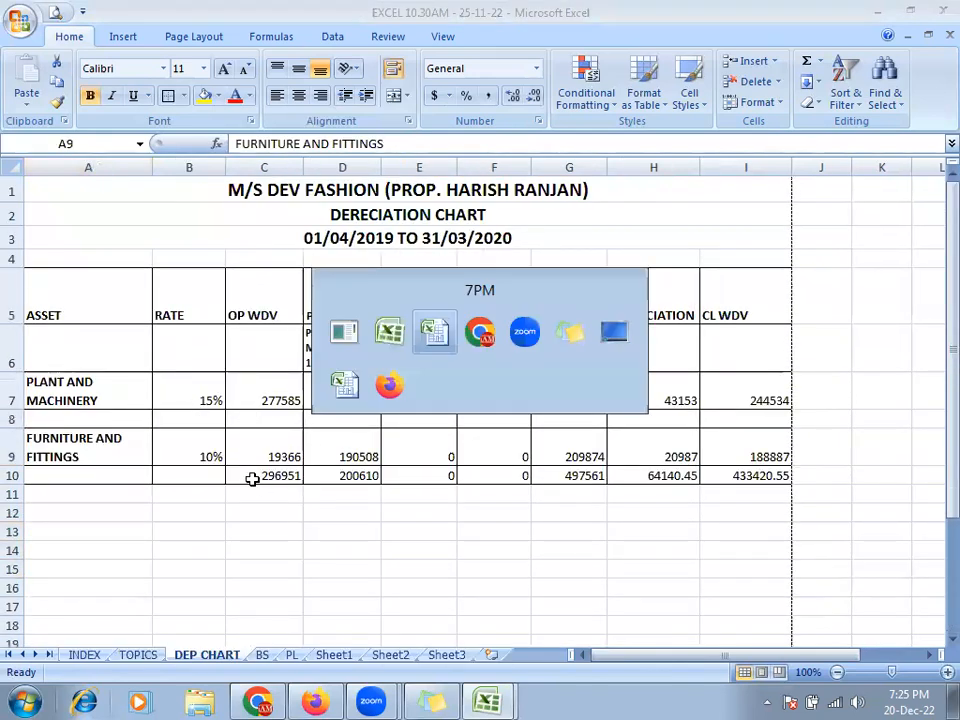
text(15%)
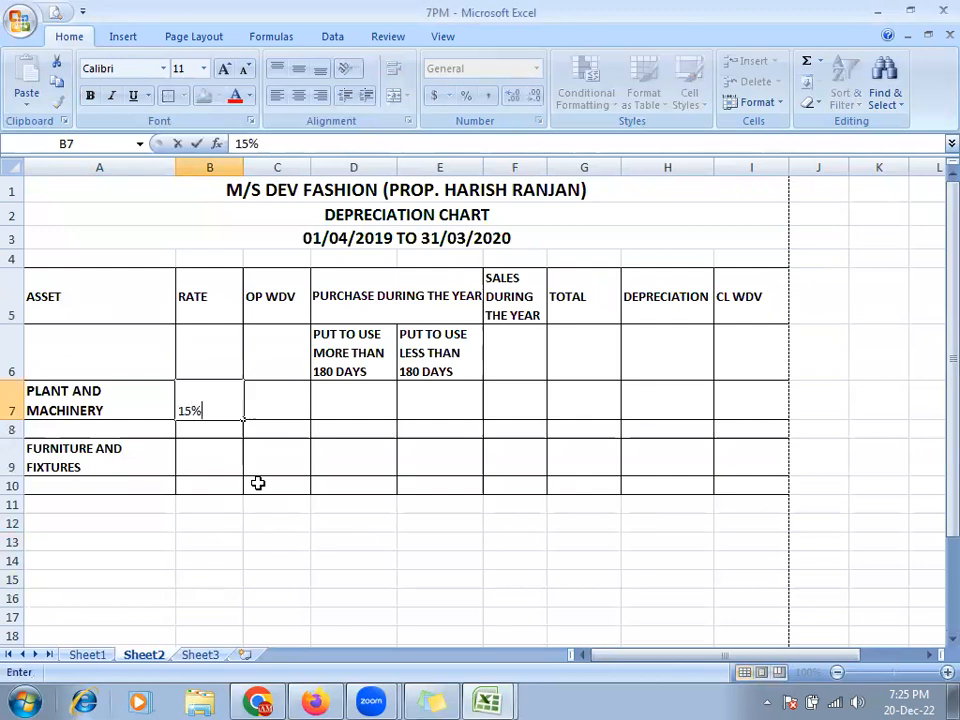
key(Return)
key(Down)
key(alt+Tab)
key(alt+Tab)
text(10%)
key(Return)
key(Up)
key(Up)
key(Up)
key(alt+Tab)
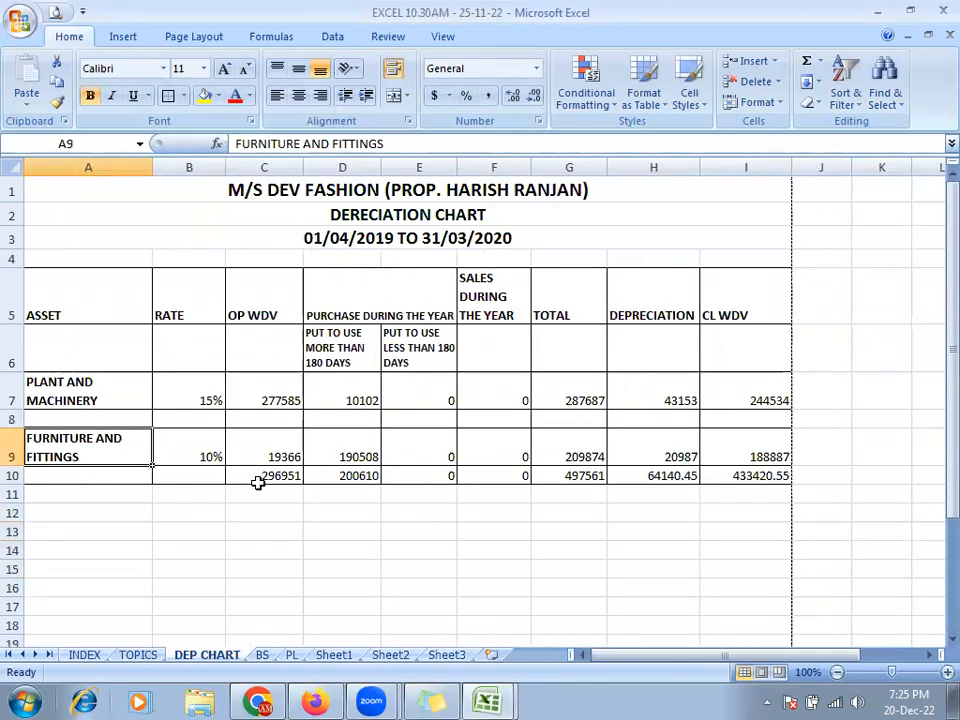
key(alt+Tab)
- Enter the opening WDV figures 277585 in C7 and 19366 in C9
key(Right)
text(2)
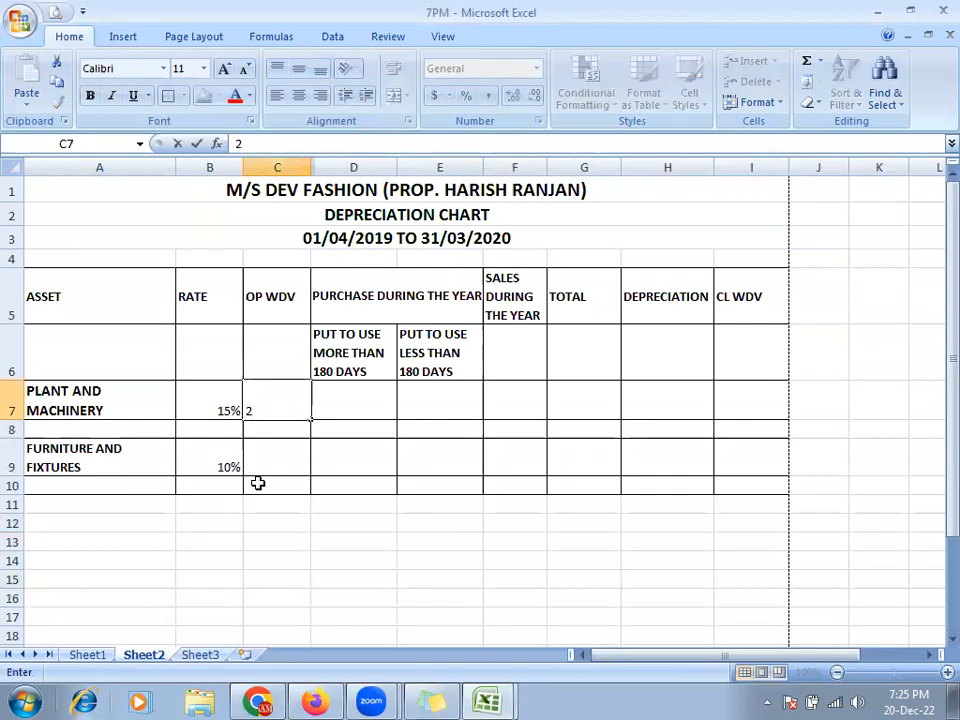
text(77585)
key(Return)
click(258, 483)
key(alt+Tab)
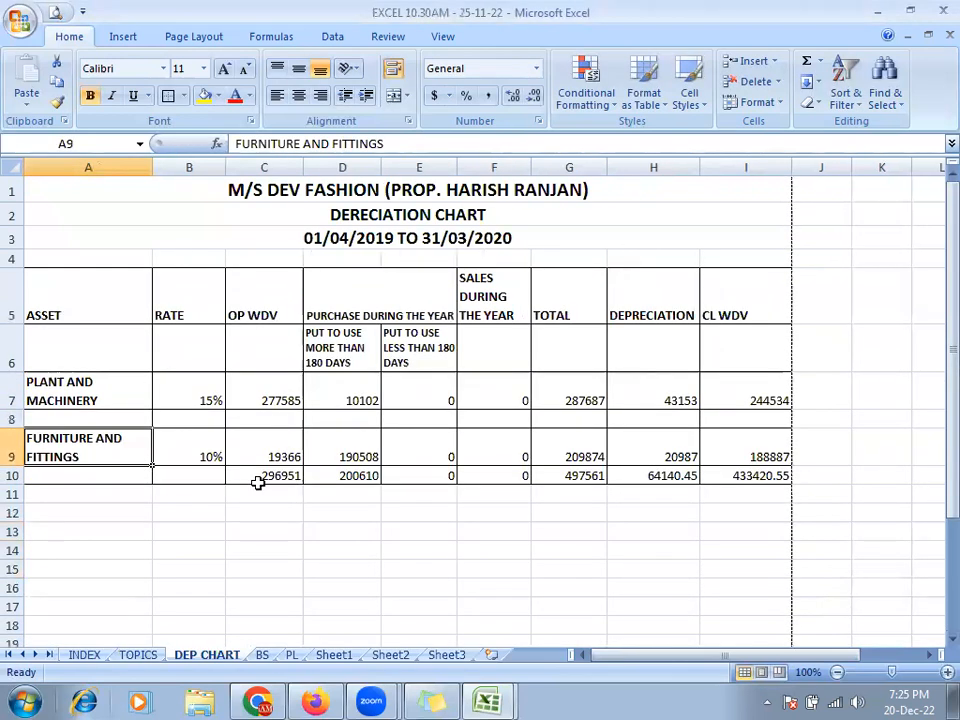
key(alt+Tab)
key(Up)
text(1)
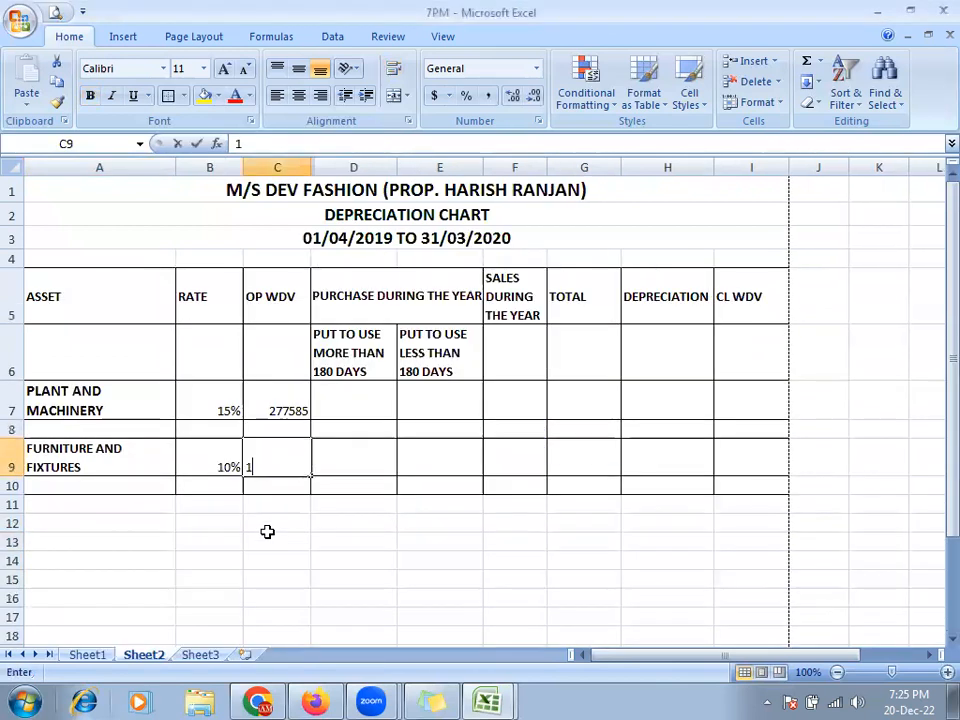
text(9366)
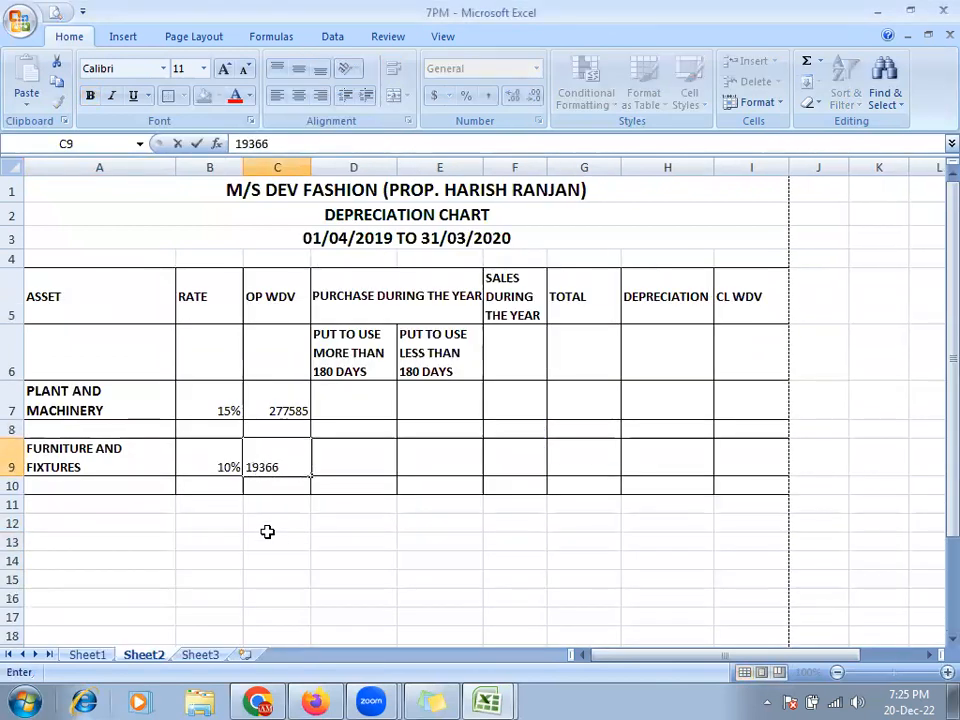
key(Right)
key(Up)
key(Up)
- Enter the purchases 10102 in D7 and 190508 in D9
key(alt+Tab)
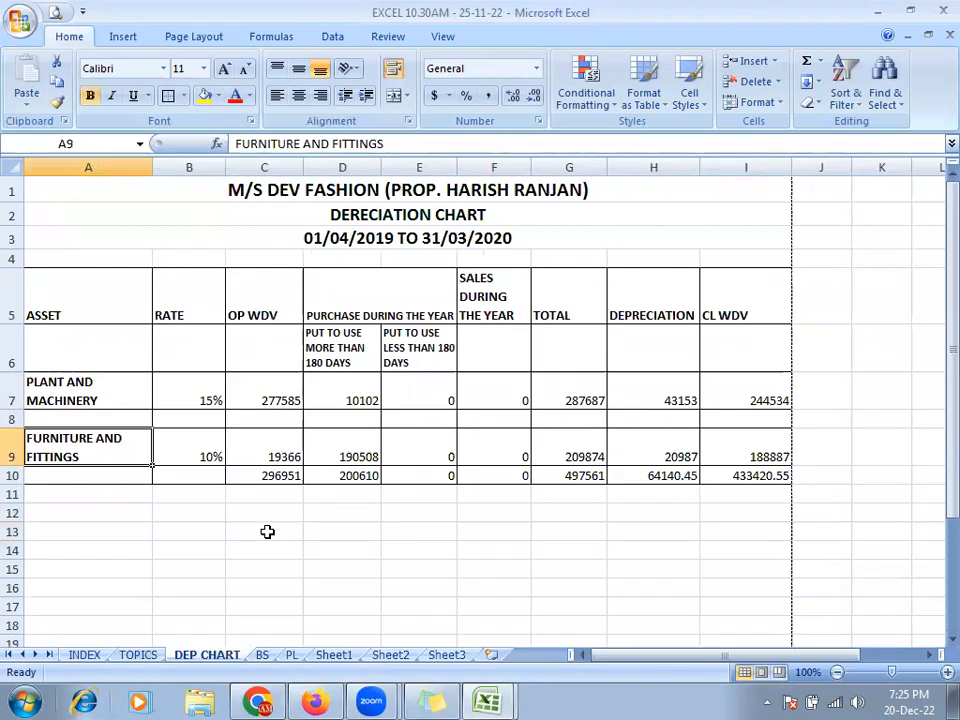
key(alt+Tab)
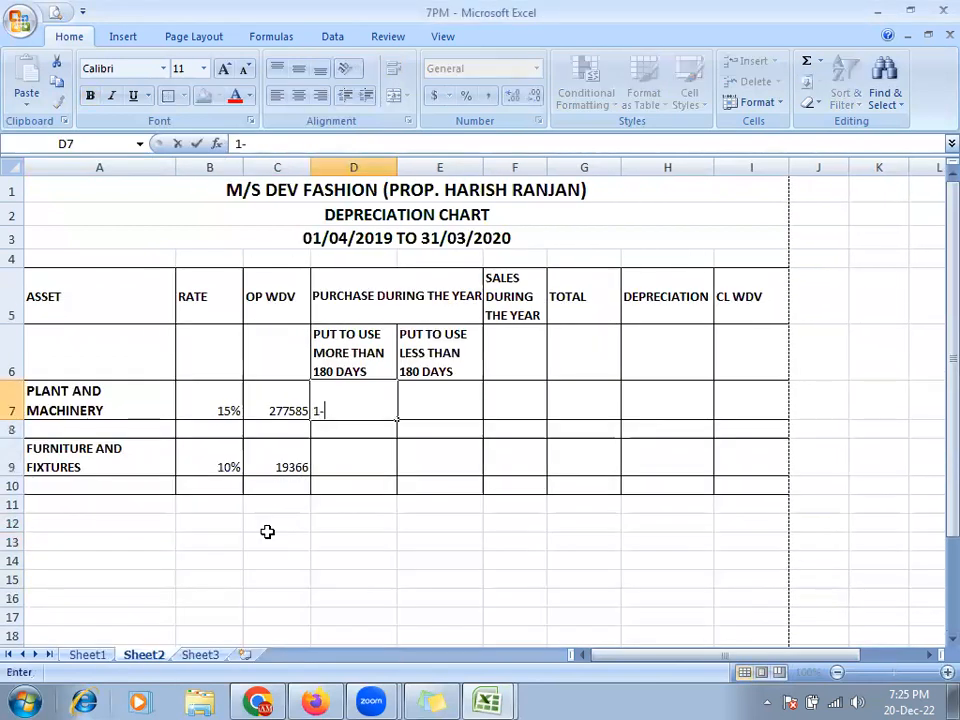
text(0102)
key(Return)
key(Down)
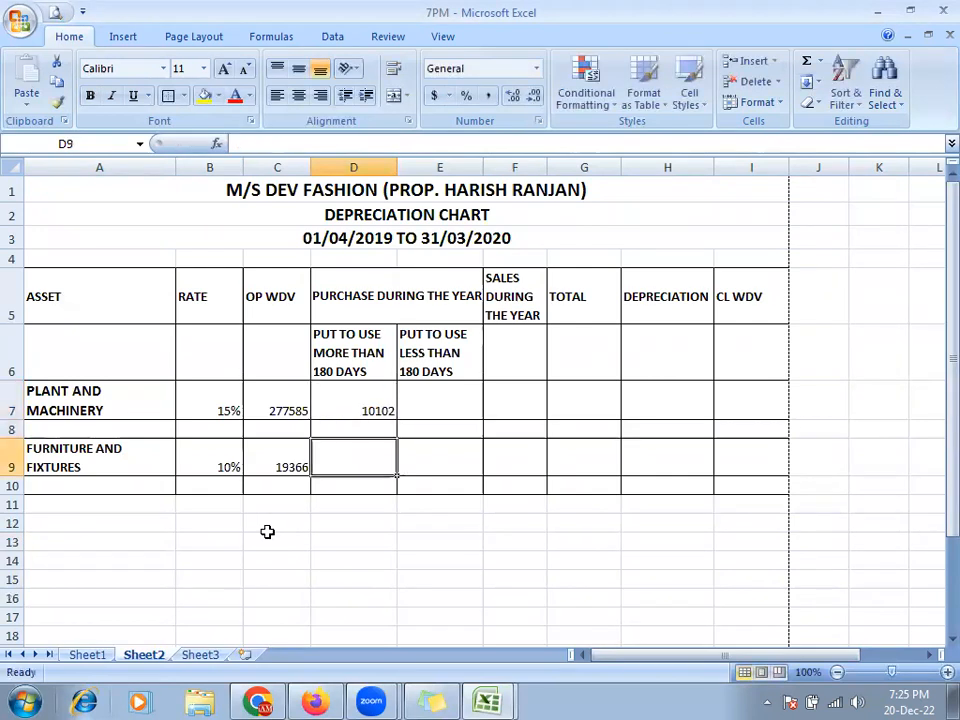
key(alt+Tab)
key(alt+Tab)
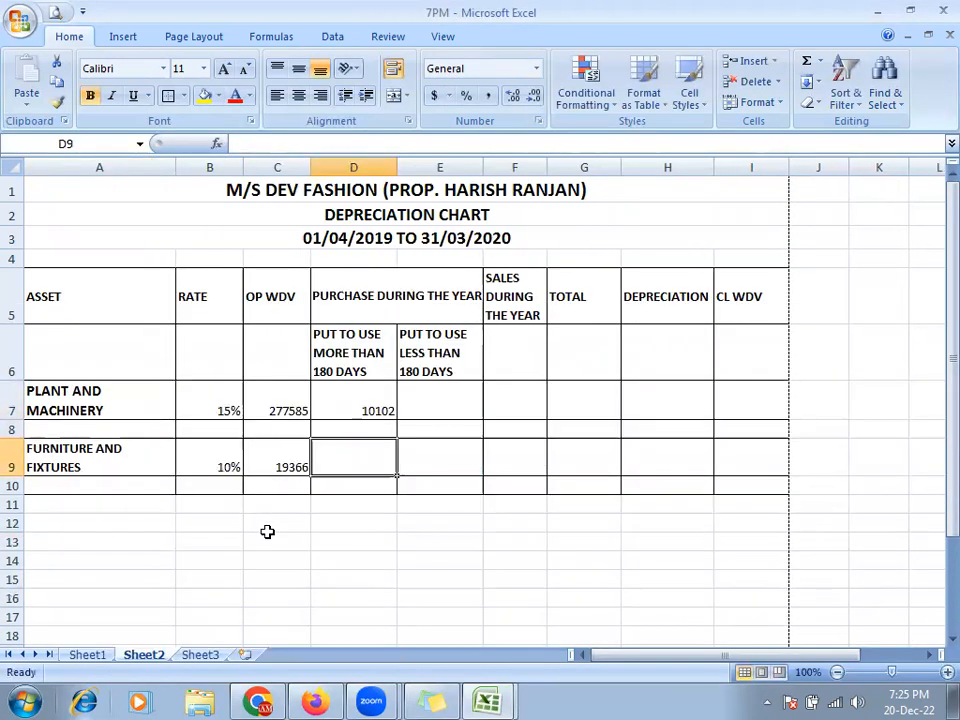
text(190508)
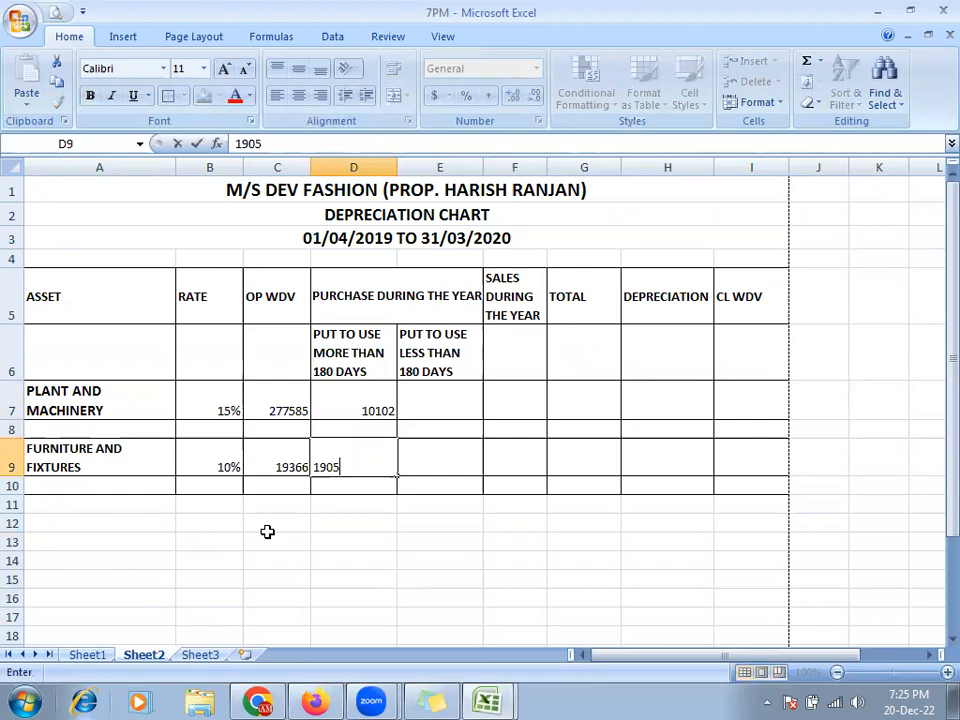
key(Return)
key(Up)
key(Up)
key(Up)
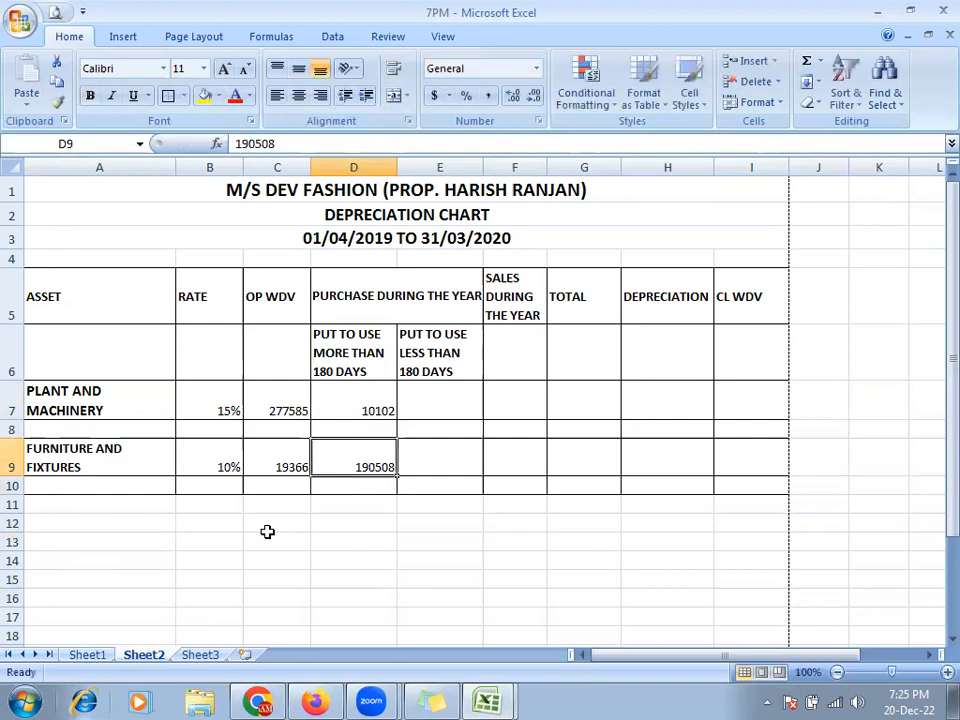
- Fill zeros into the sales cells for both asset rows
key(Right)
key(alt+Tab)
key(alt+Tab)
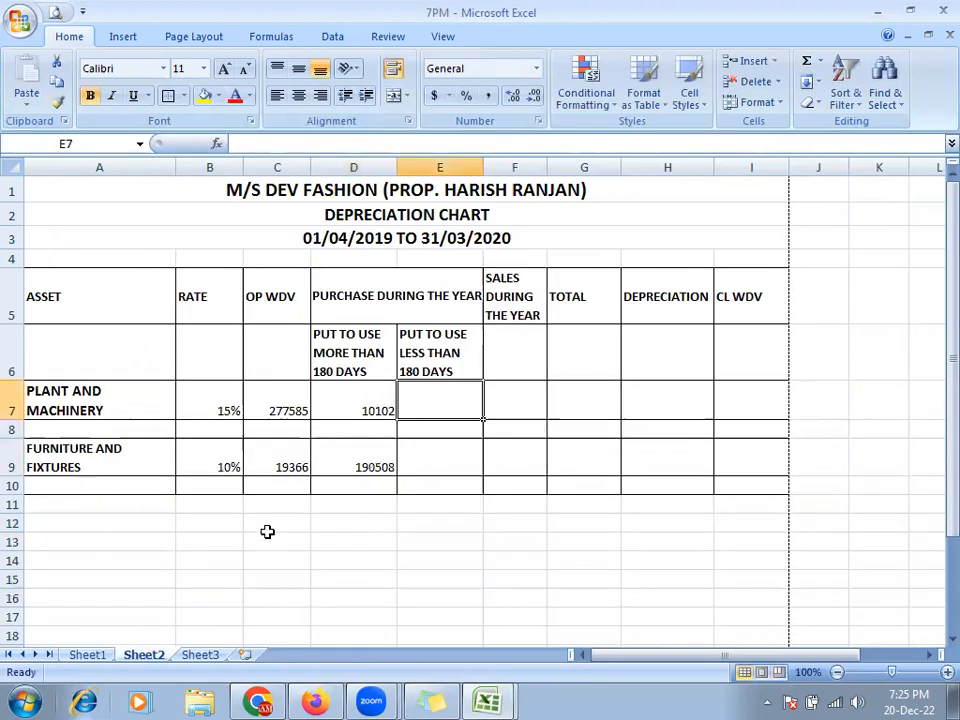
text(0)
key(Right)
text(0)
key(Return)
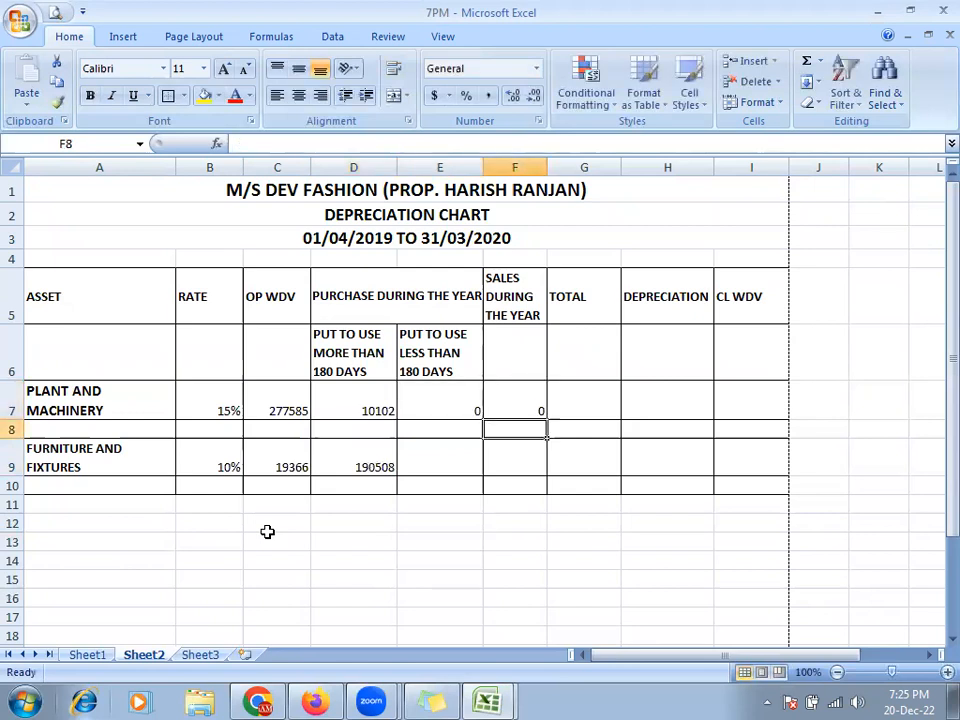
key(Down)
key(Left)
text(0)
key(Right)
text(0)
key(Up)
key(Up)
key(Right)
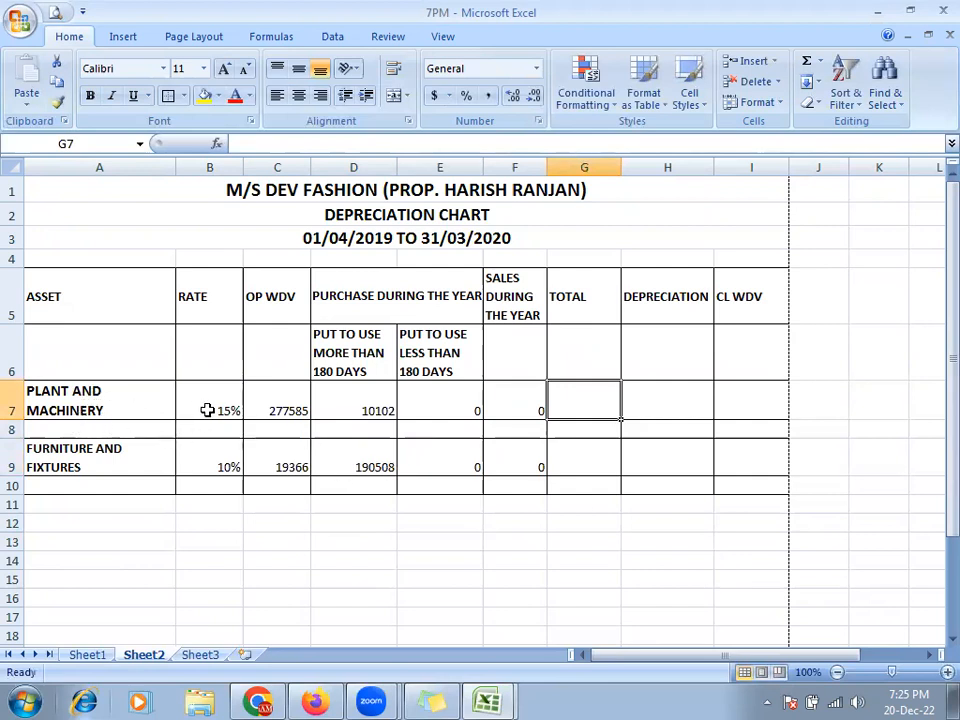
- Enter =C7+D7+E7-F7 in G7 to total plant and machinery, giving 287687
click(274, 411)
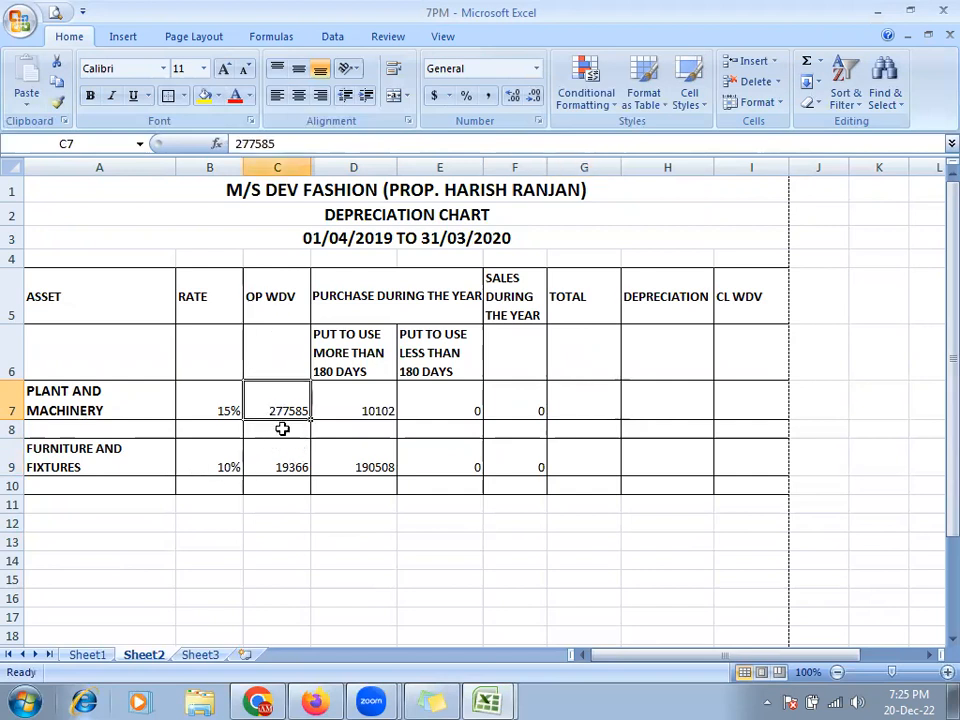
click(345, 407)
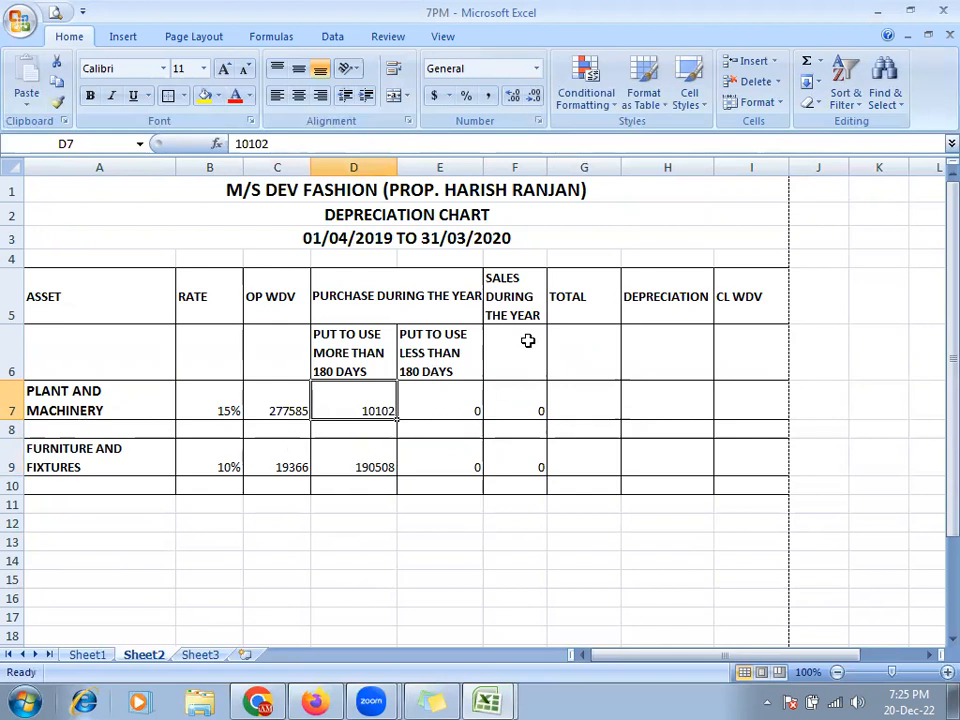
click(575, 410)
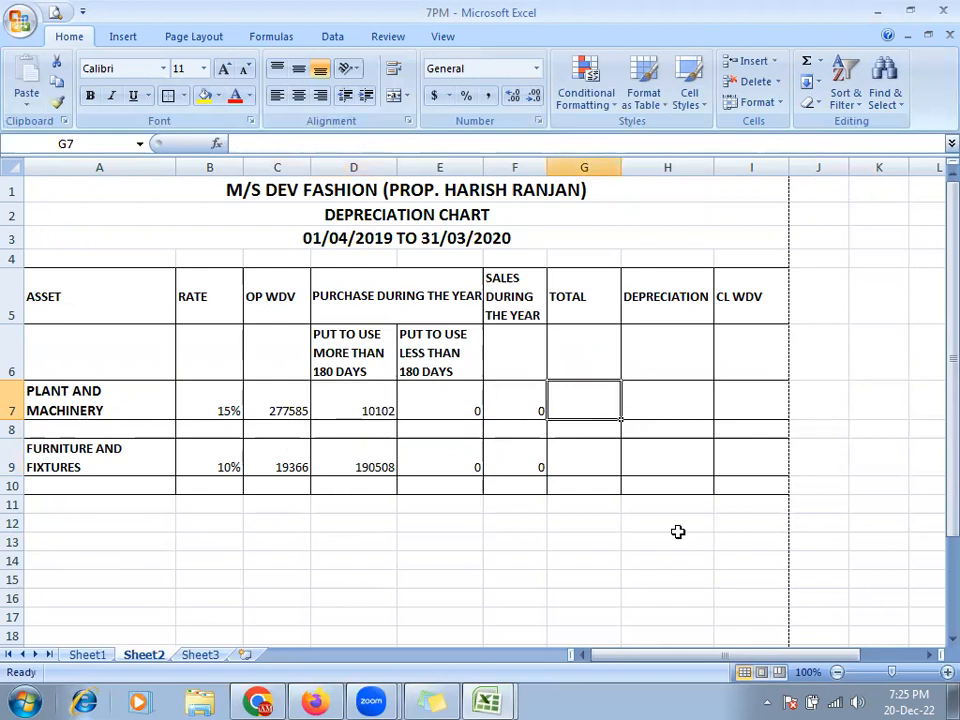
text(=)
key(Left)
key(Left)
key(Left)
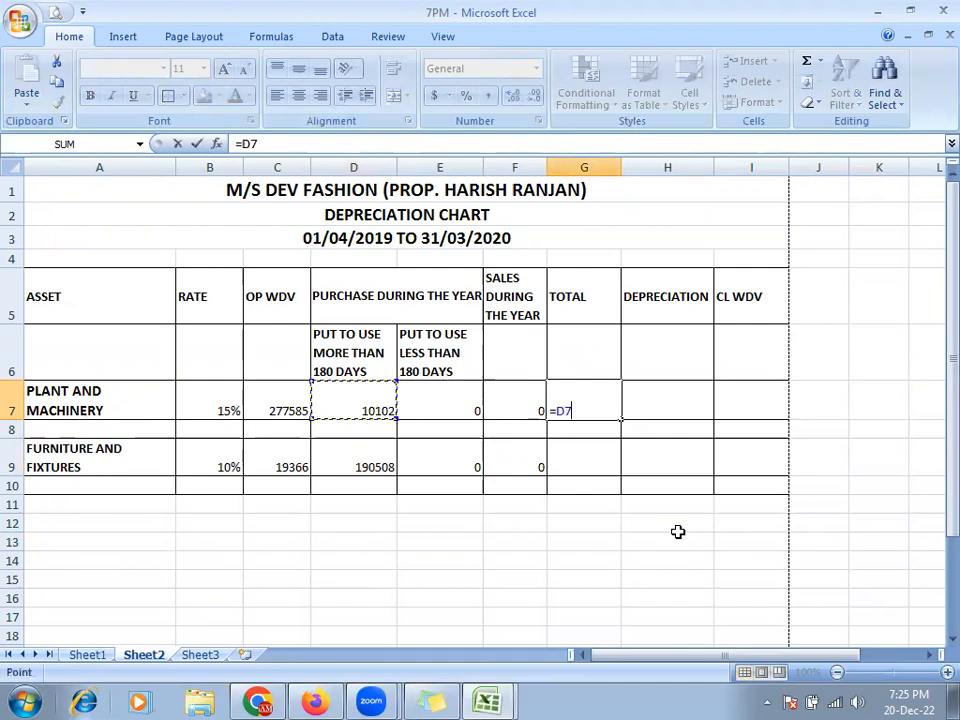
key(Left)
text(+)
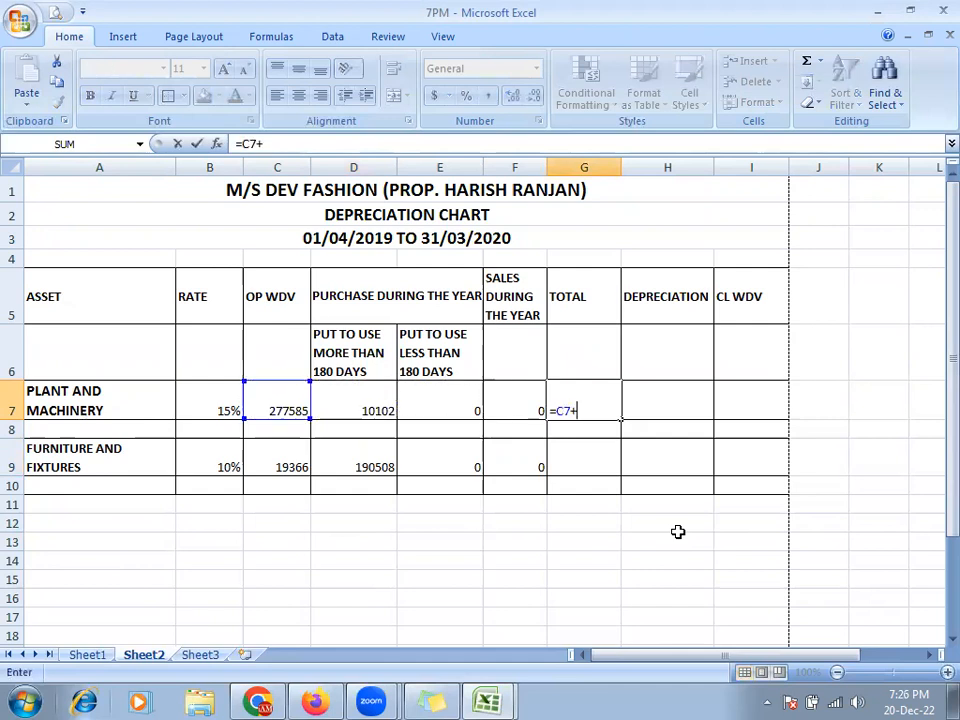
key(Left)
key(Left)
key(Left)
text(+)
key(Left)
key(Left)
text(-)
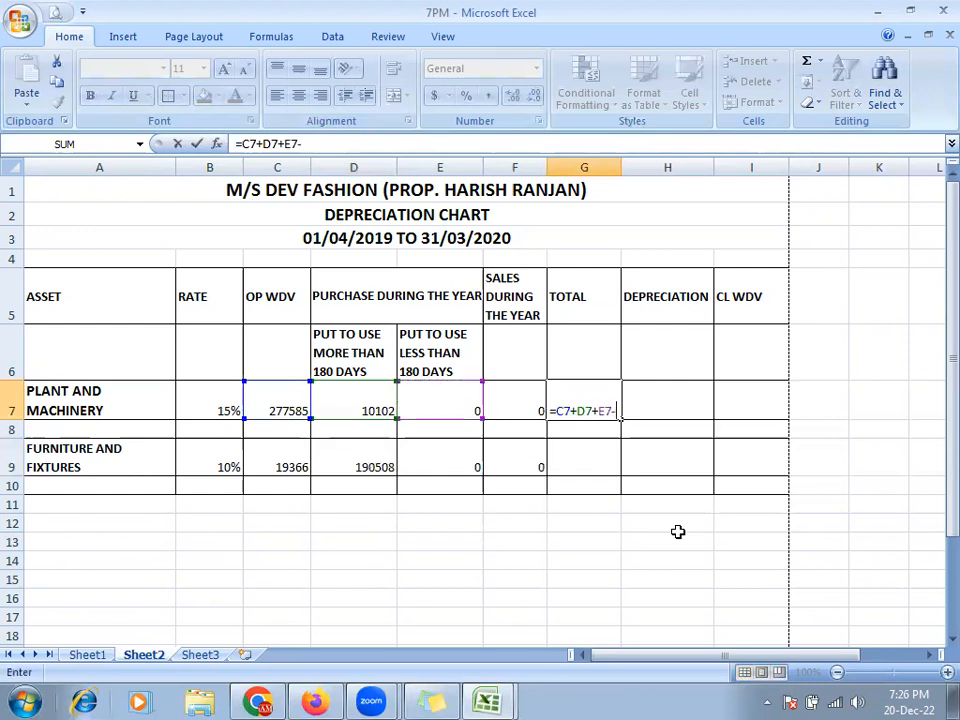
key(Left)
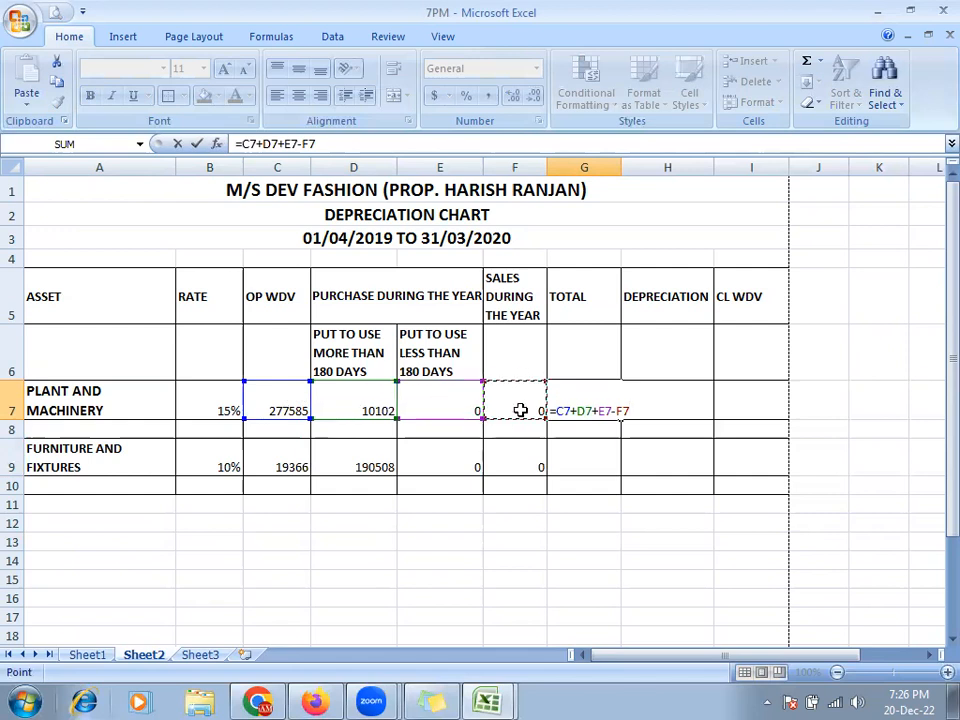
key(Tab)
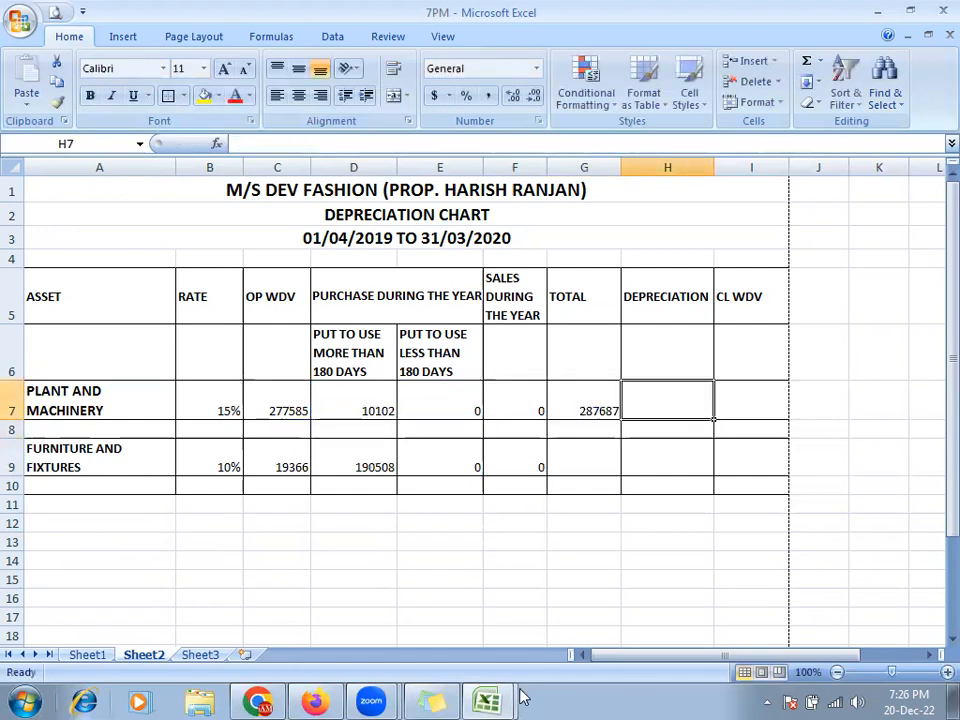
- Copy the TOTAL formula from G7 into G9 for furniture, giving 209874
key(Return)
key(Up)
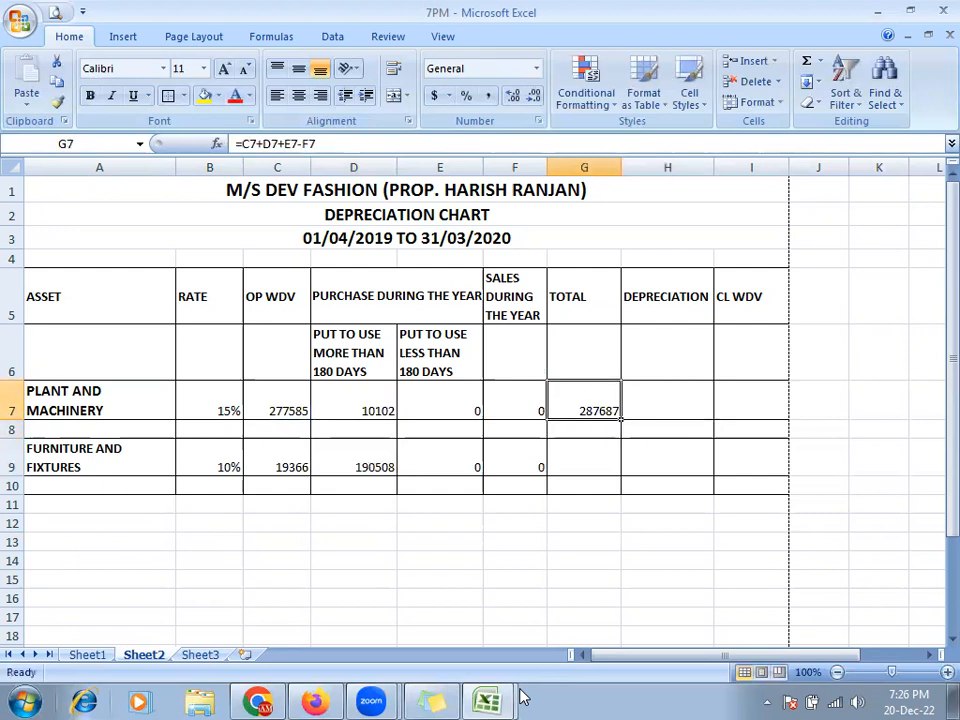
key(ctrl+c)
key(Down)
key(Down)
key(ctrl+v)
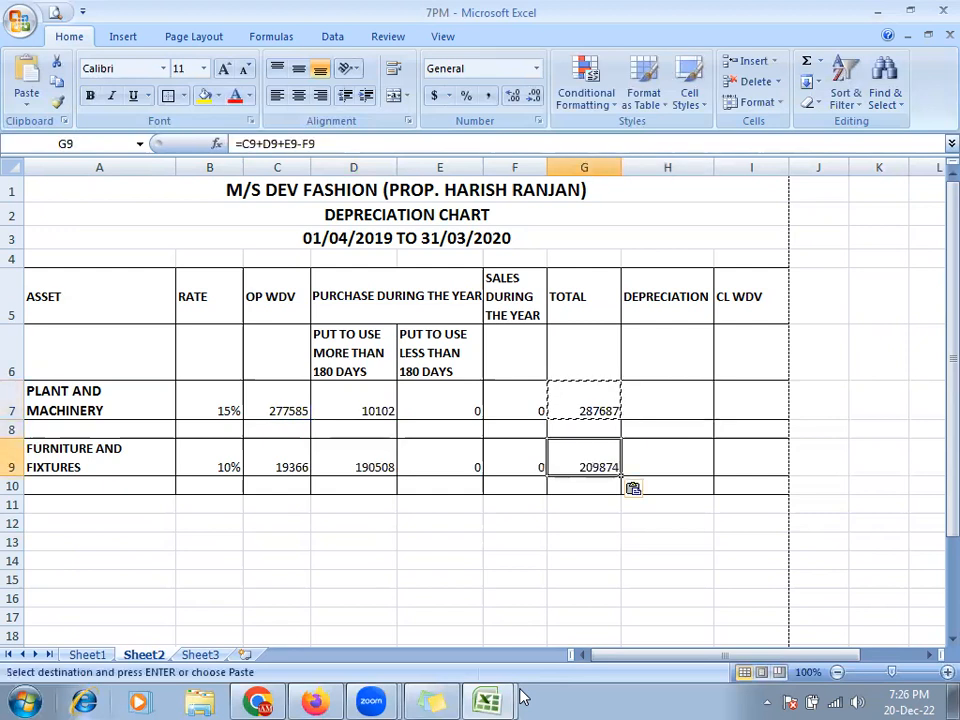
key(Escape)
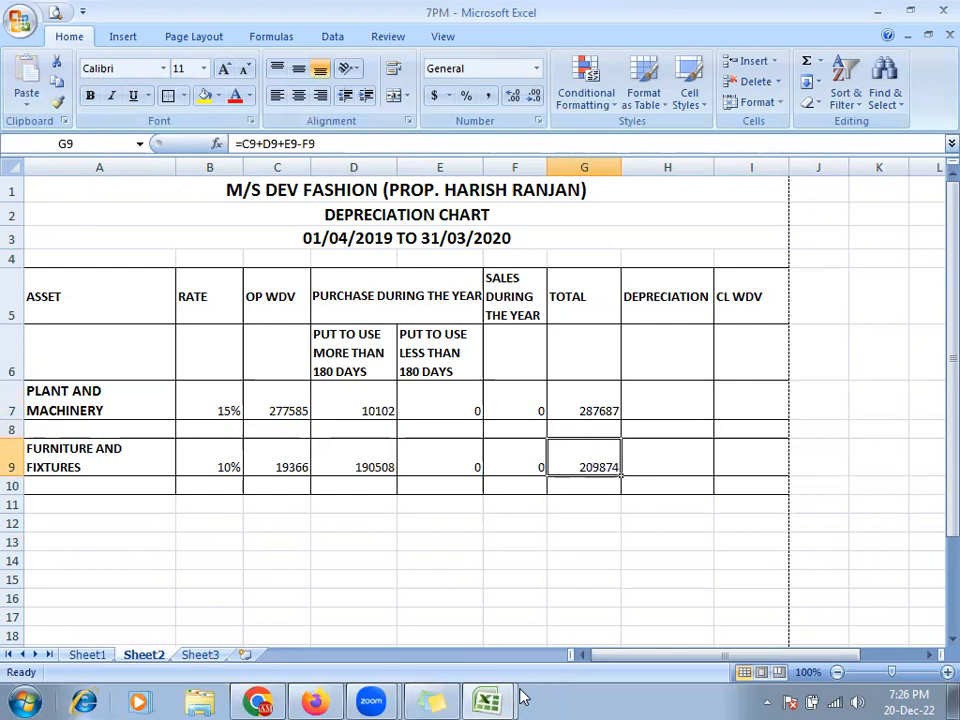
key(Up)
key(Up)
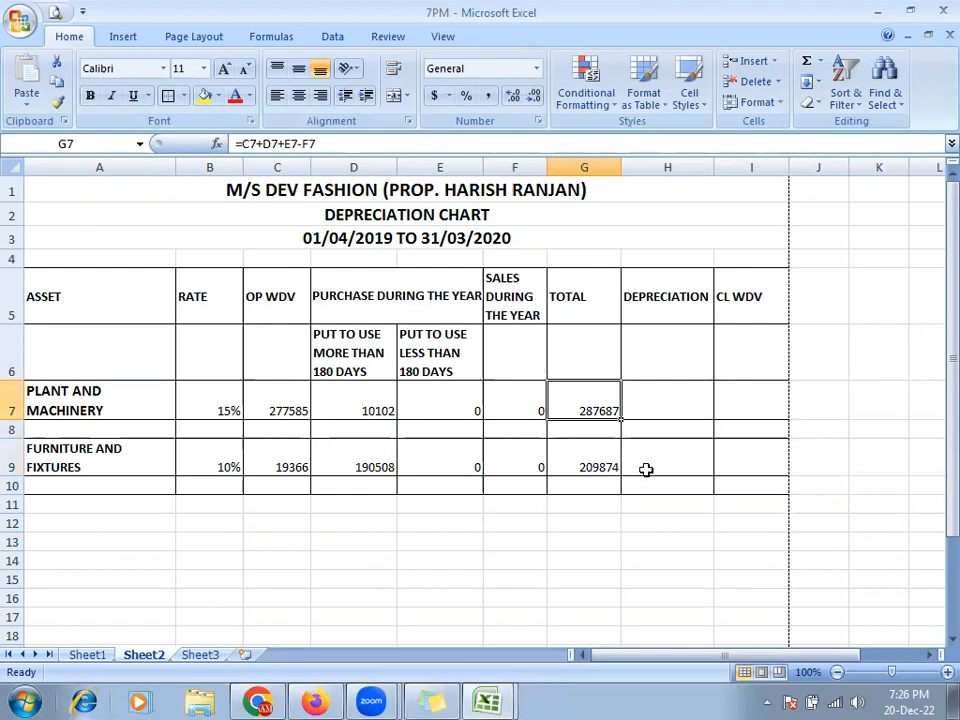
click(663, 405)
text(=)
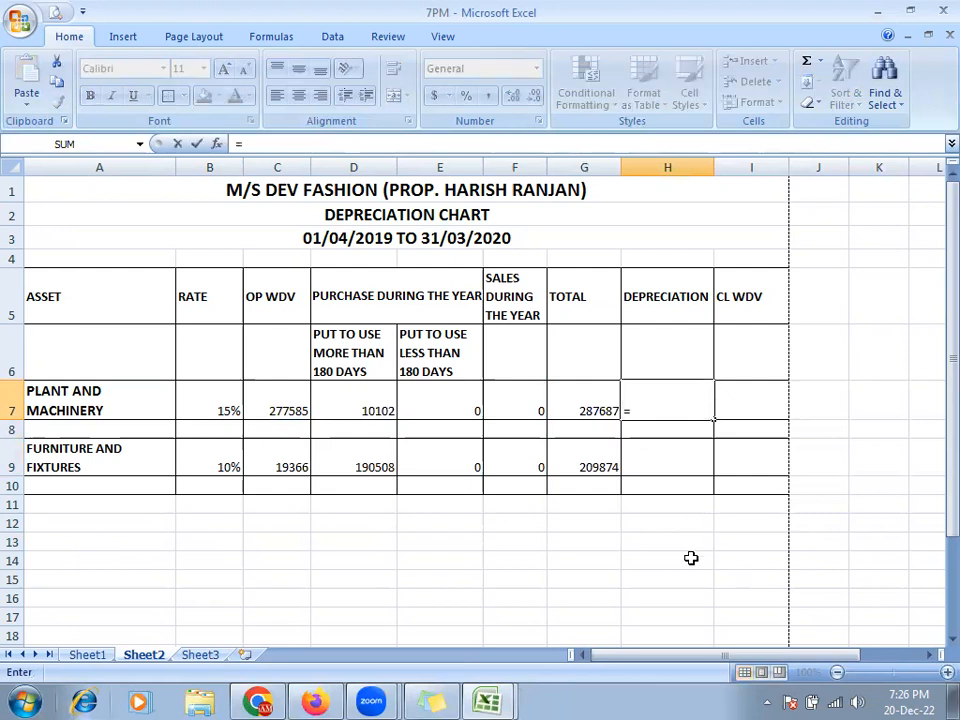
- Enter the depreciation formula =G7*B7 in H7
key(Left)
key(Left)
key(Left)
key(Left)
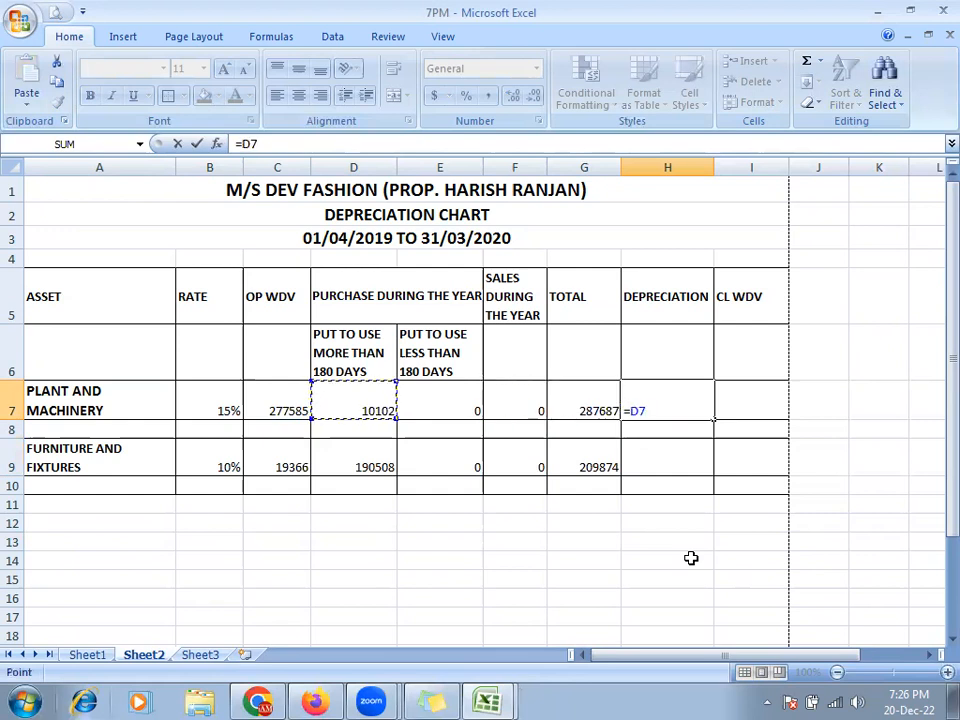
key(Right)
key(Right)
key(Left)
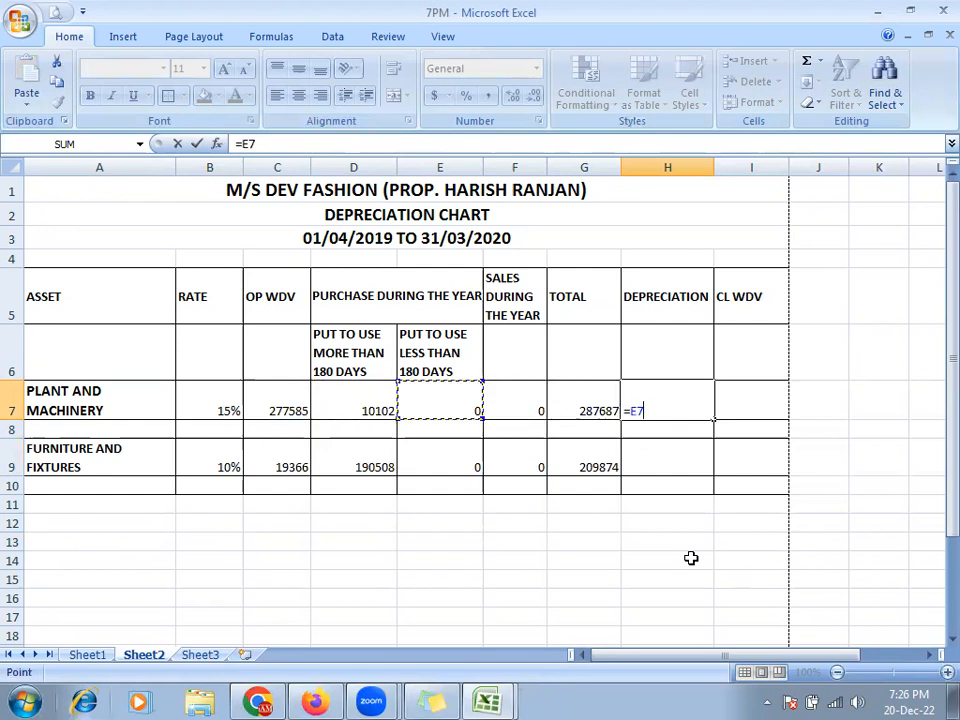
key(Escape)
text(=)
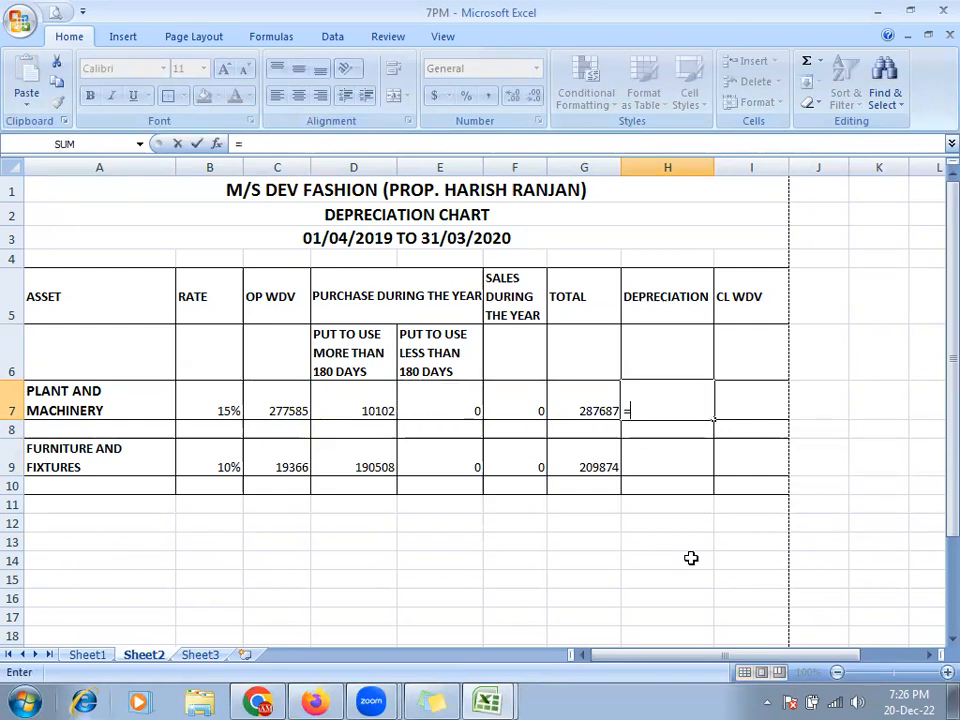
key(Left)
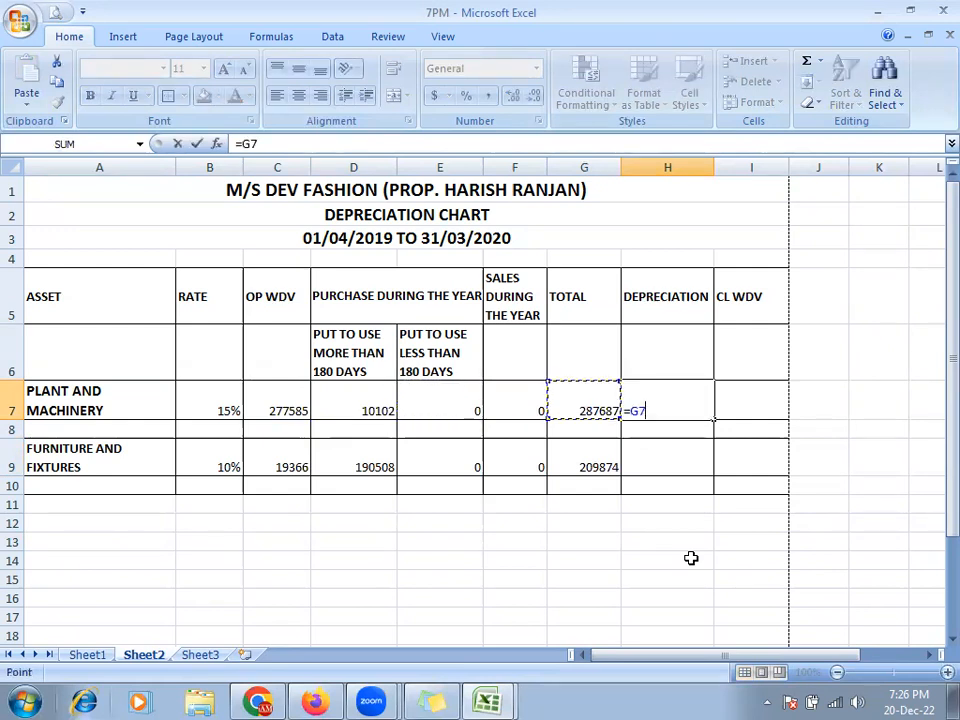
text(*)
key(Left)
key(Left)
key(Left)
key(Left)
key(Left)
key(Left)
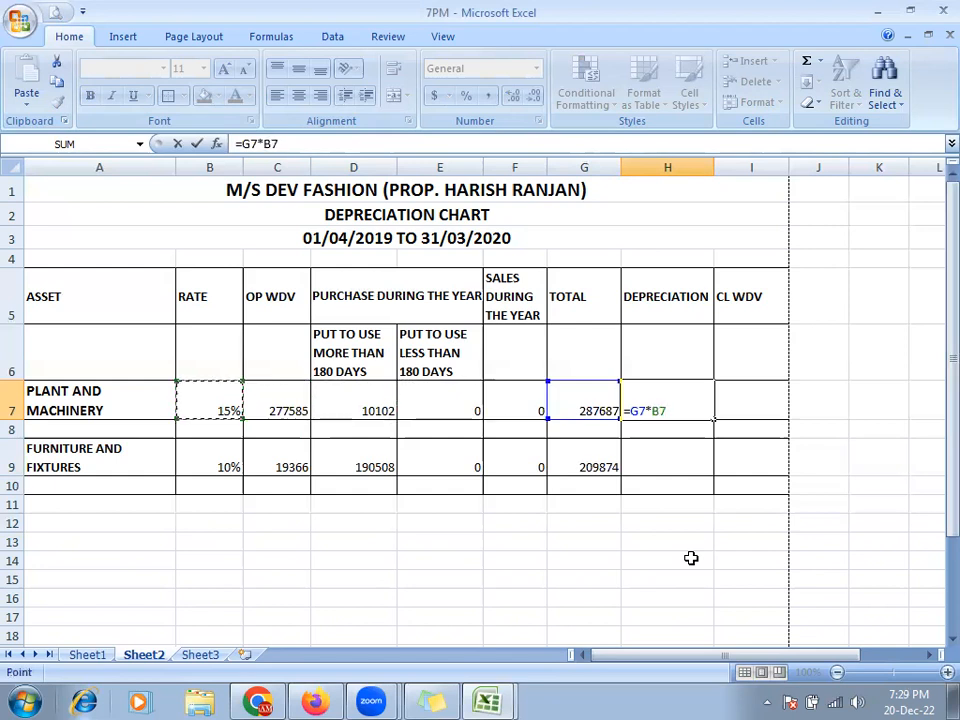
key(Return)
- Enter the closing WDV formula =G7-H7 in I7
key(Up)
key(Right)
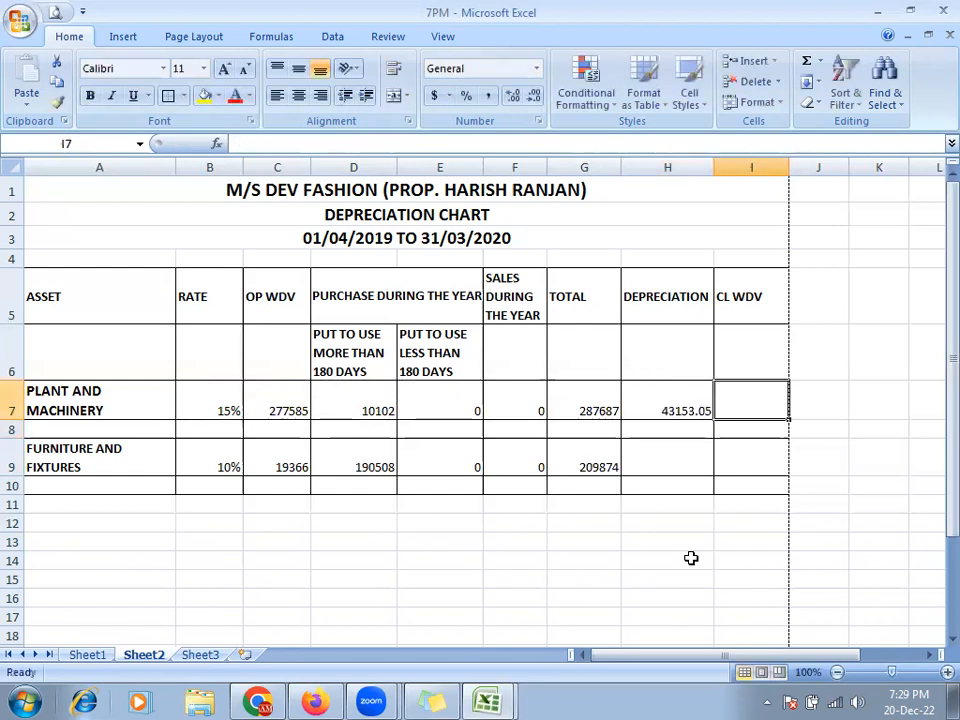
text(=)
key(Left)
key(Left)
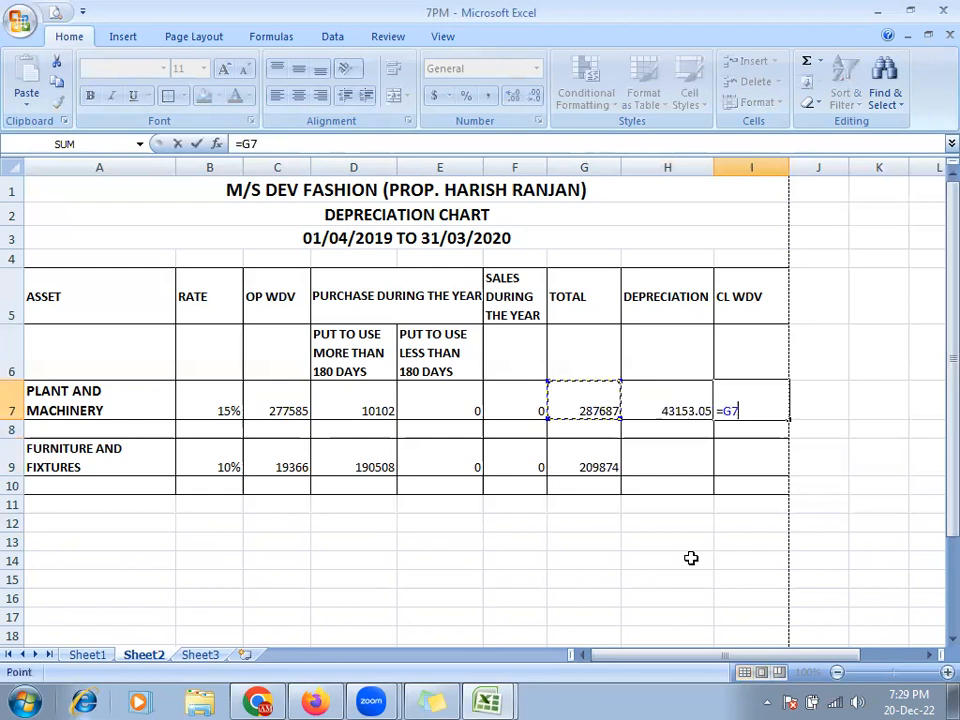
text(-)
key(Left)
key(Return)
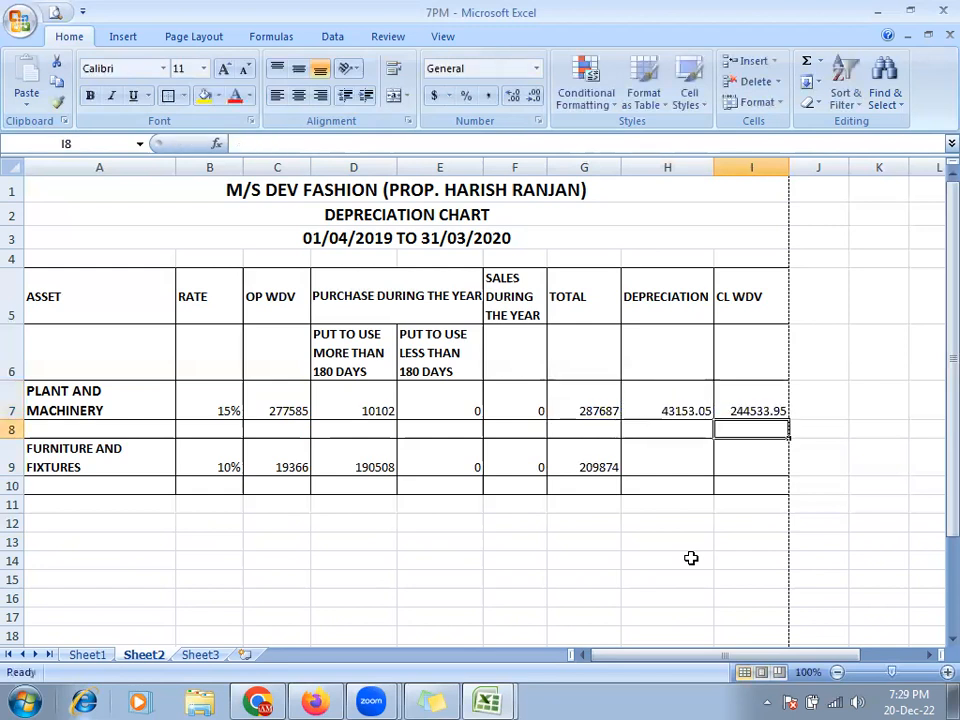
- Copy the H7:I7 formulas into H9:I9 for the furniture row
key(Up)
key(Left)
key(shift+Right)
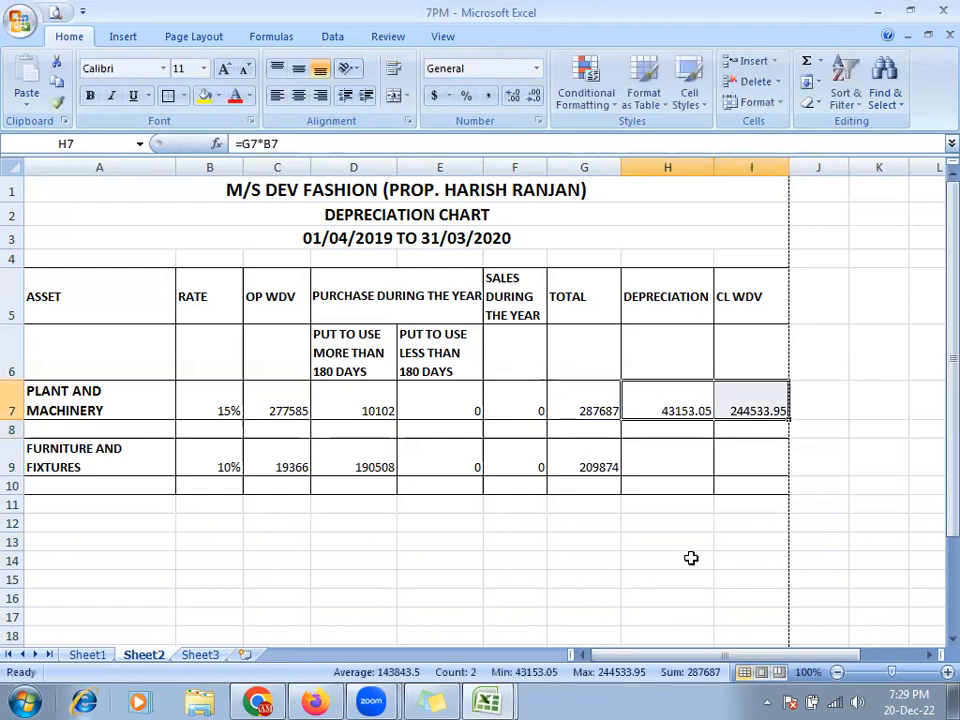
key(ctrl+c)
key(Down)
key(Down)
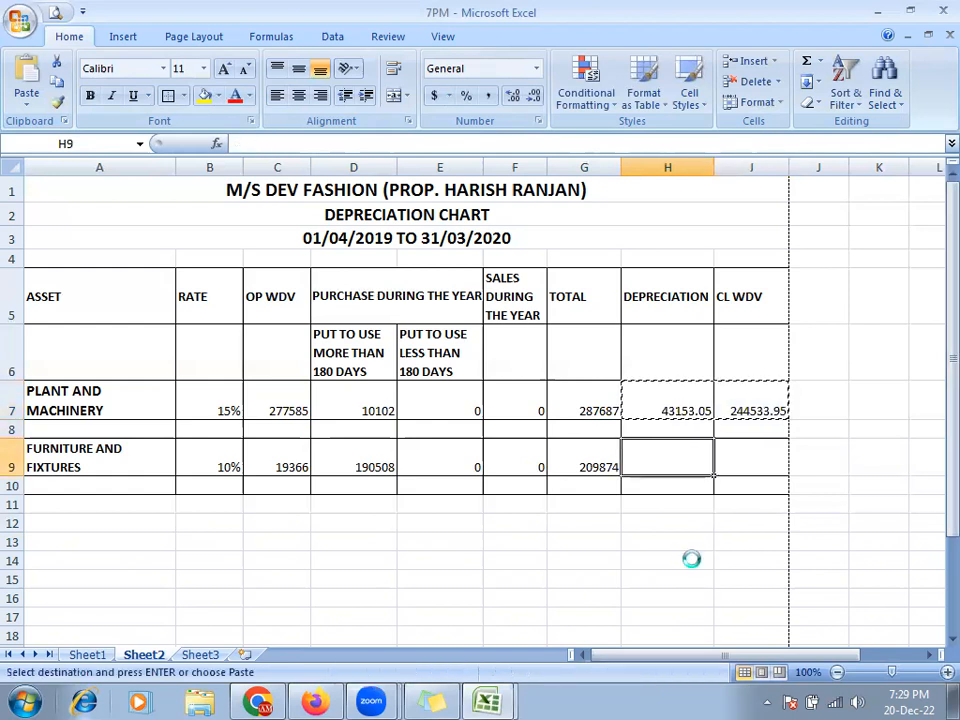
key(ctrl+v)
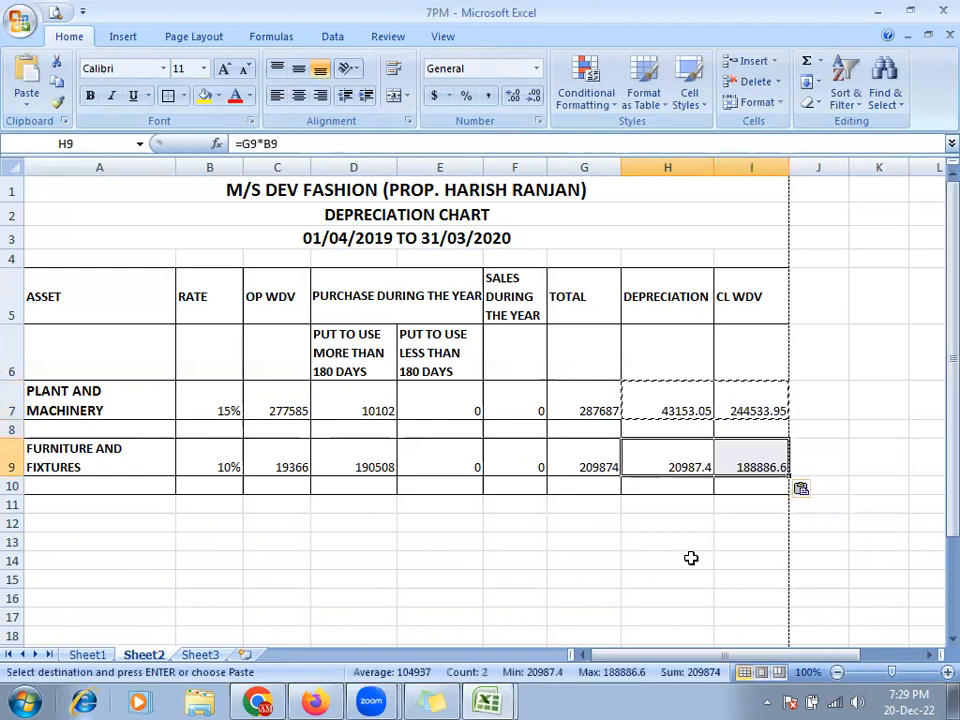
key(Escape)
key(Up)
key(Up)
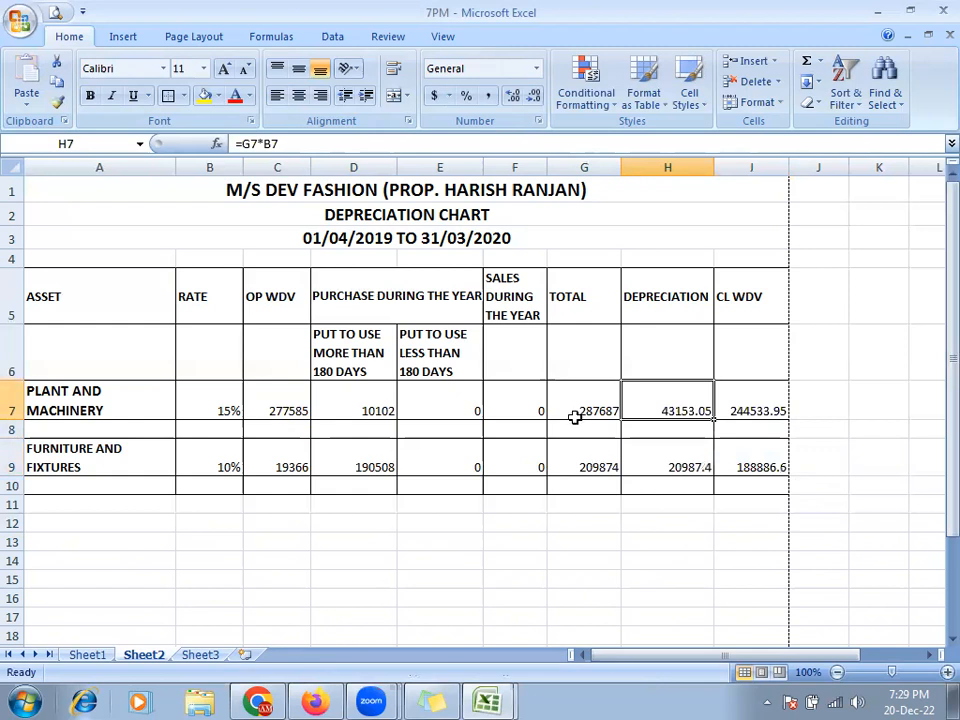
key(Left)
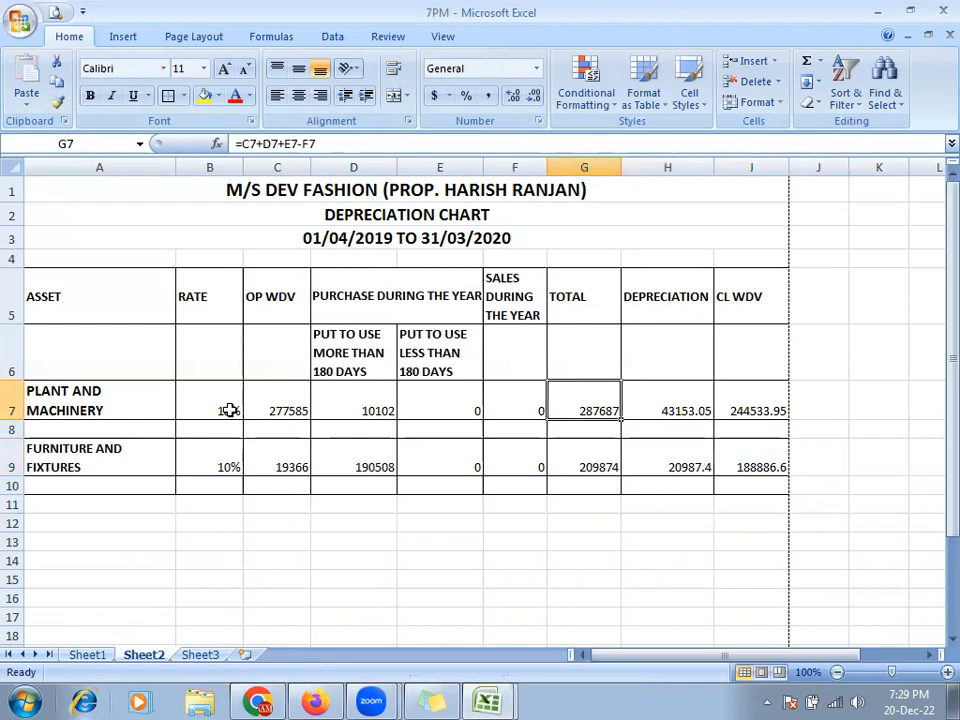
- Check the TOTAL, depreciation, rate and CL WDV cells in rows 7 and 9
click(632, 462)
click(214, 461)
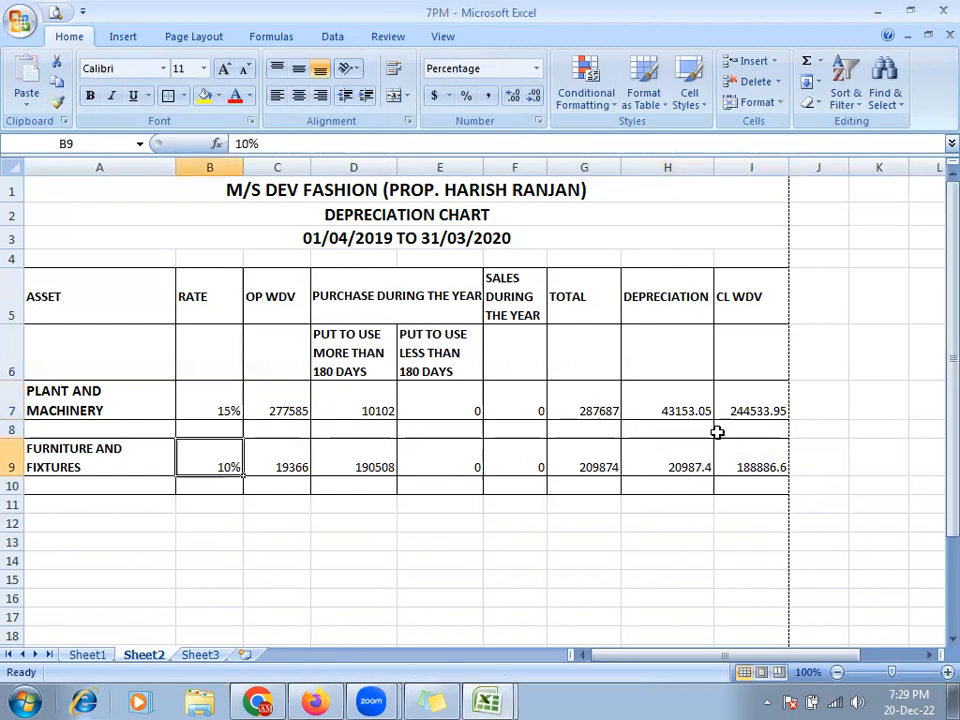
click(746, 407)
click(580, 408)
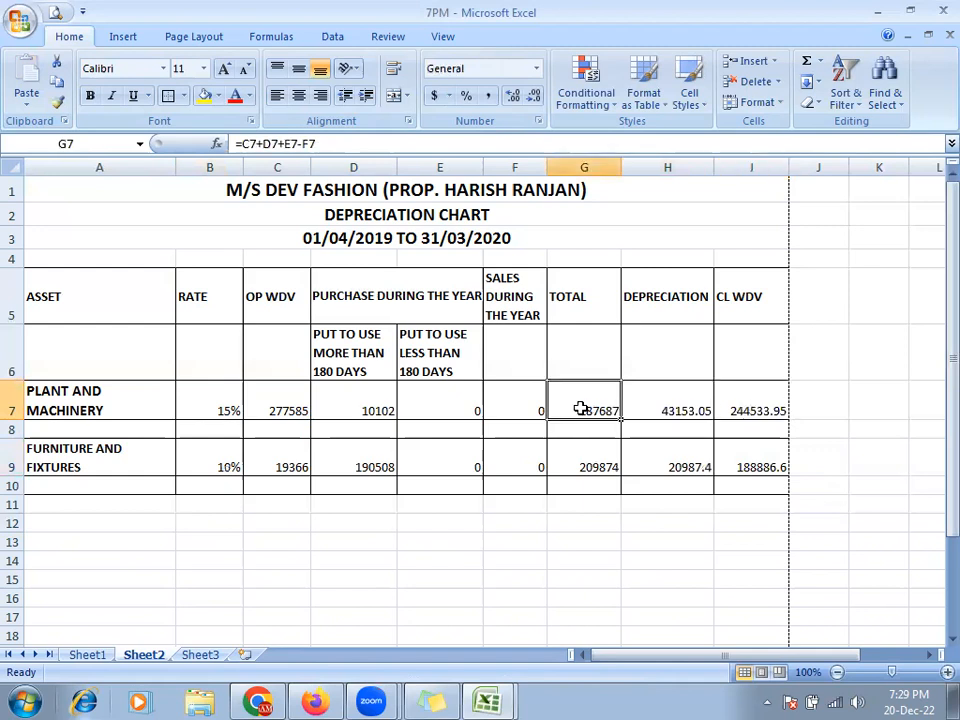
click(685, 404)
click(748, 405)
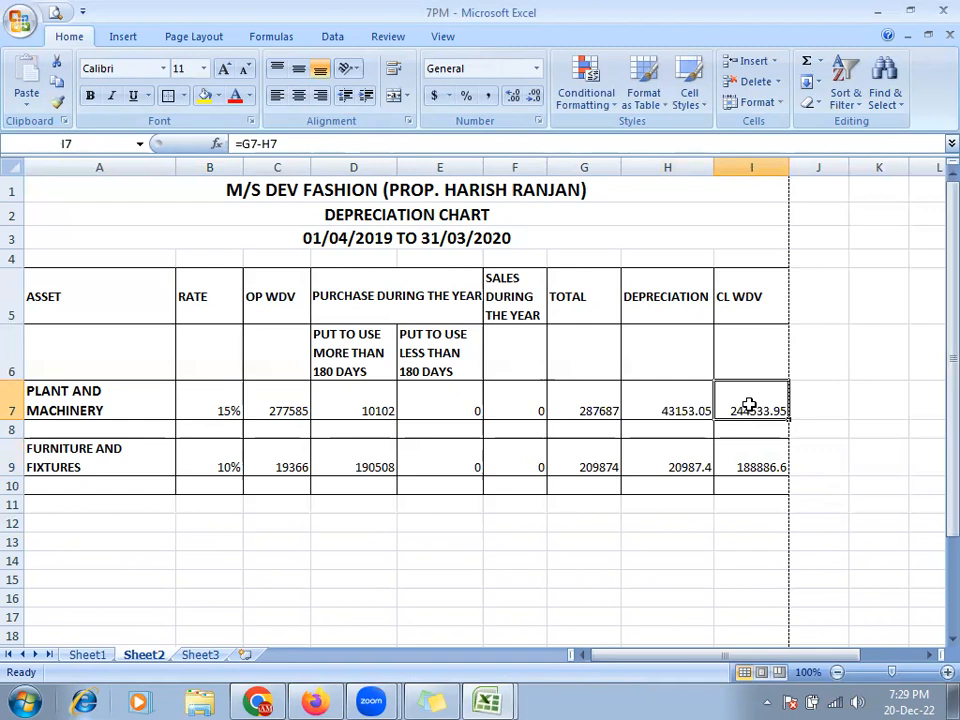
click(272, 484)
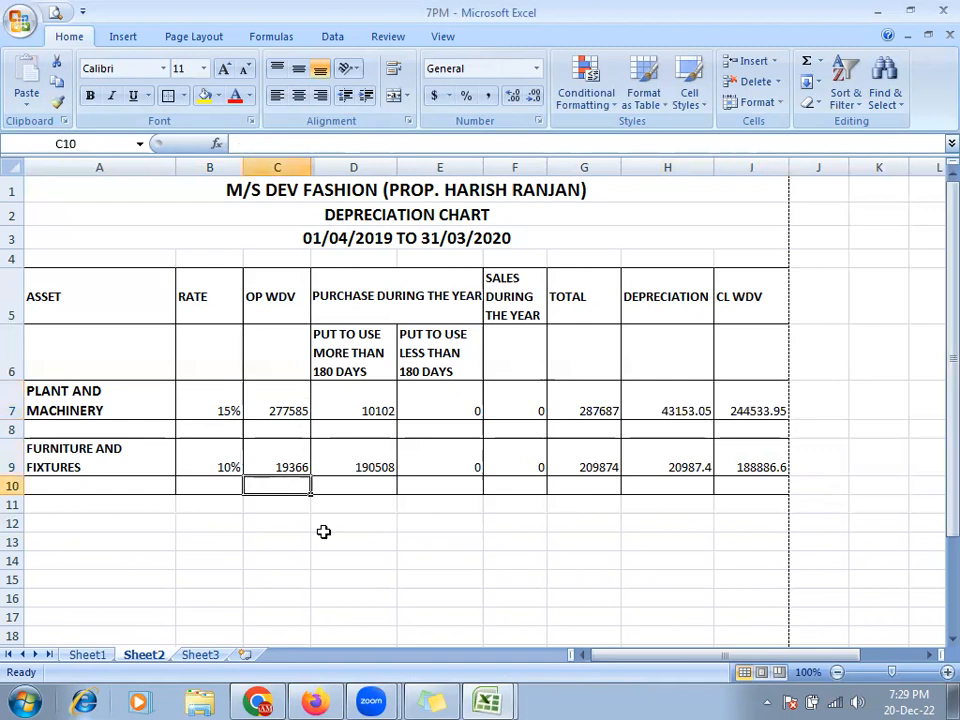
- Enter =SUM(C7:C9) in C10, giving 296951, and fill it right across C10:I10
text(=SUM)
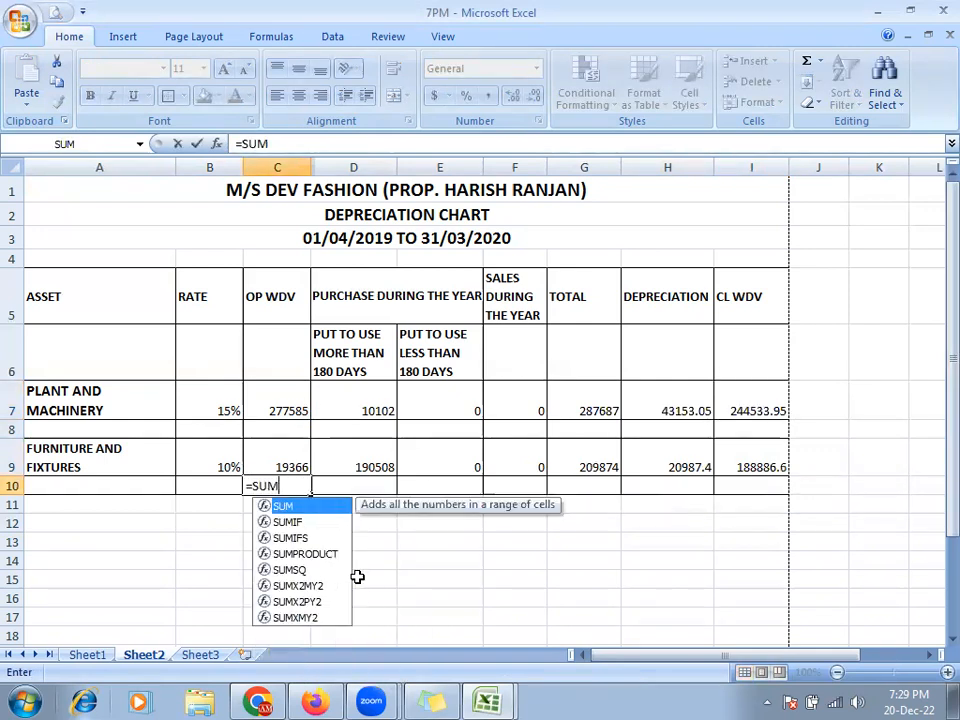
text(()
key(Up)
key(shift+Up)
key(shift+Up)
key(Return)
key(Up)
key(shift+Right)
key(shift+Right)
key(shift+Right)
key(shift+Right)
key(shift+Right)
key(shift+Right)
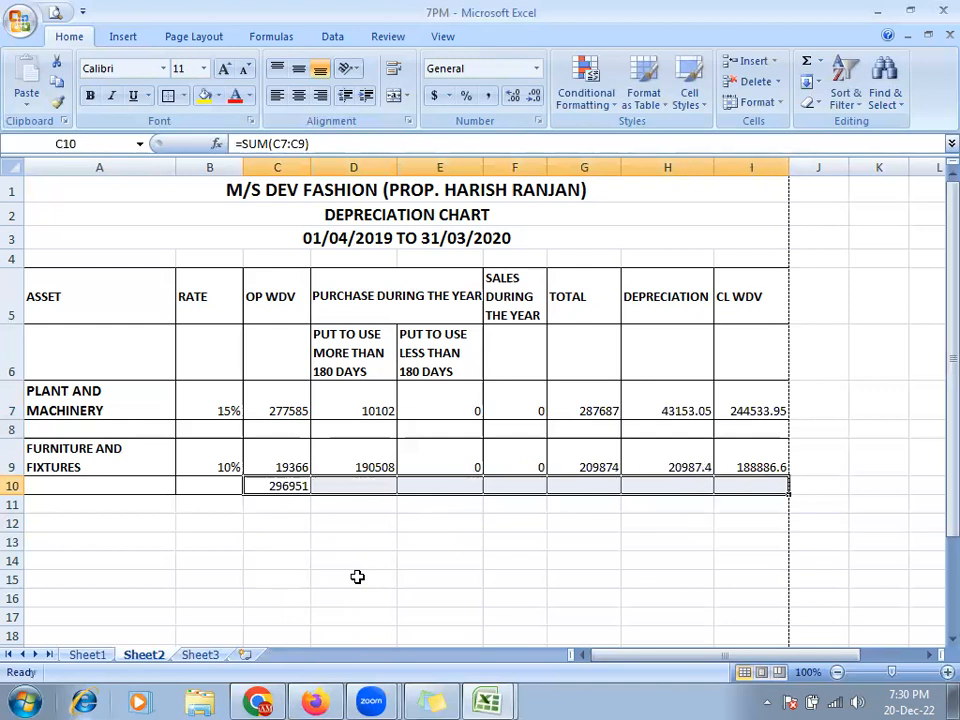
key(ctrl+r)
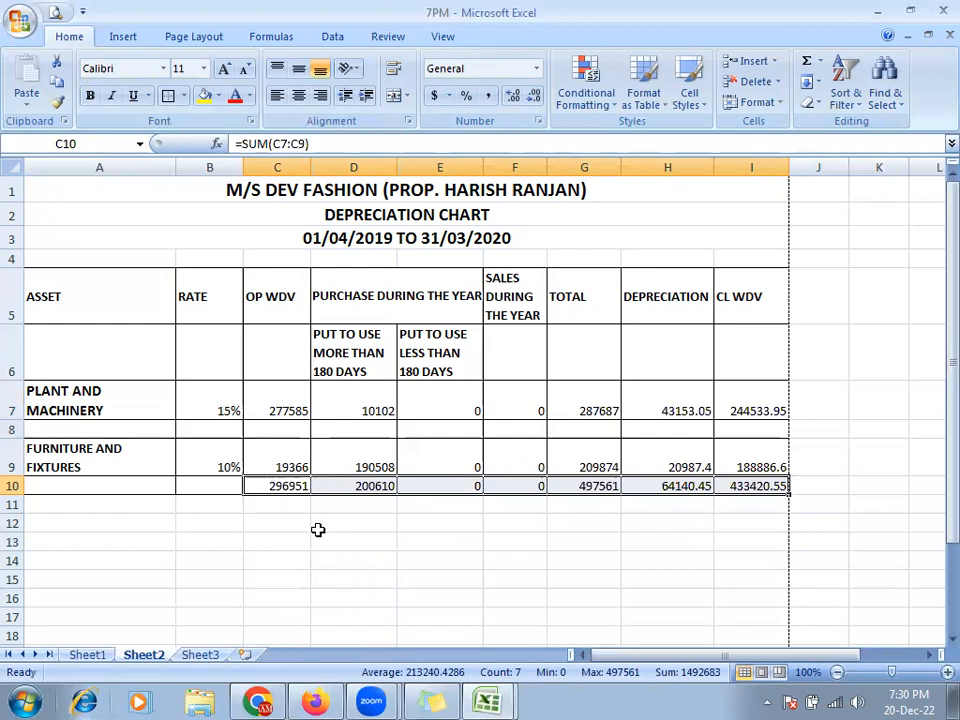
click(57, 11)
click(604, 330)
click(508, 332)
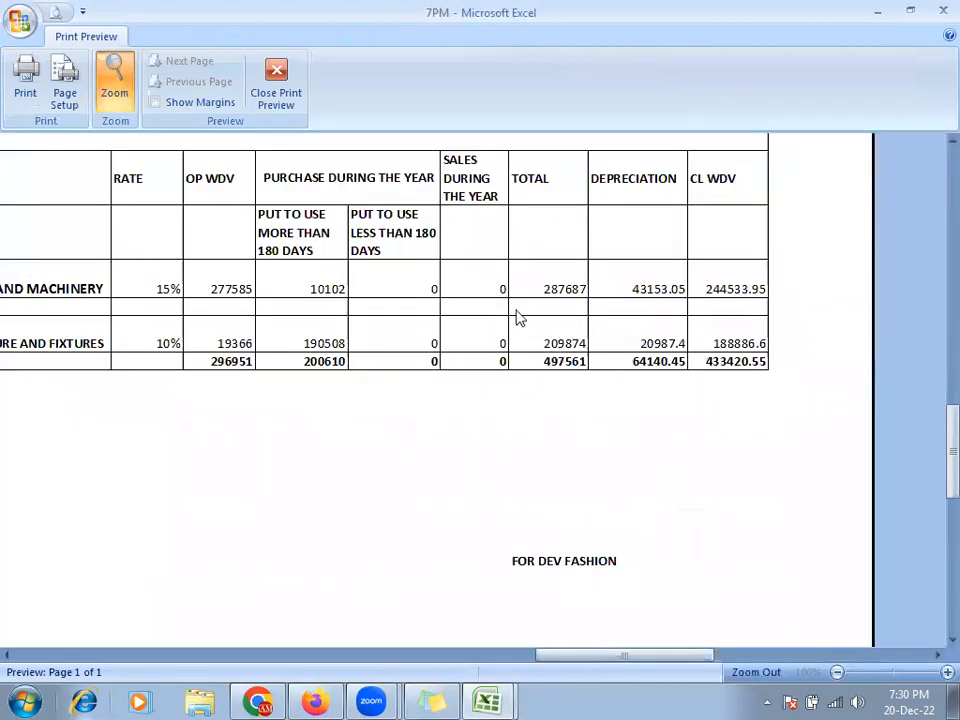
double_click(452, 212)
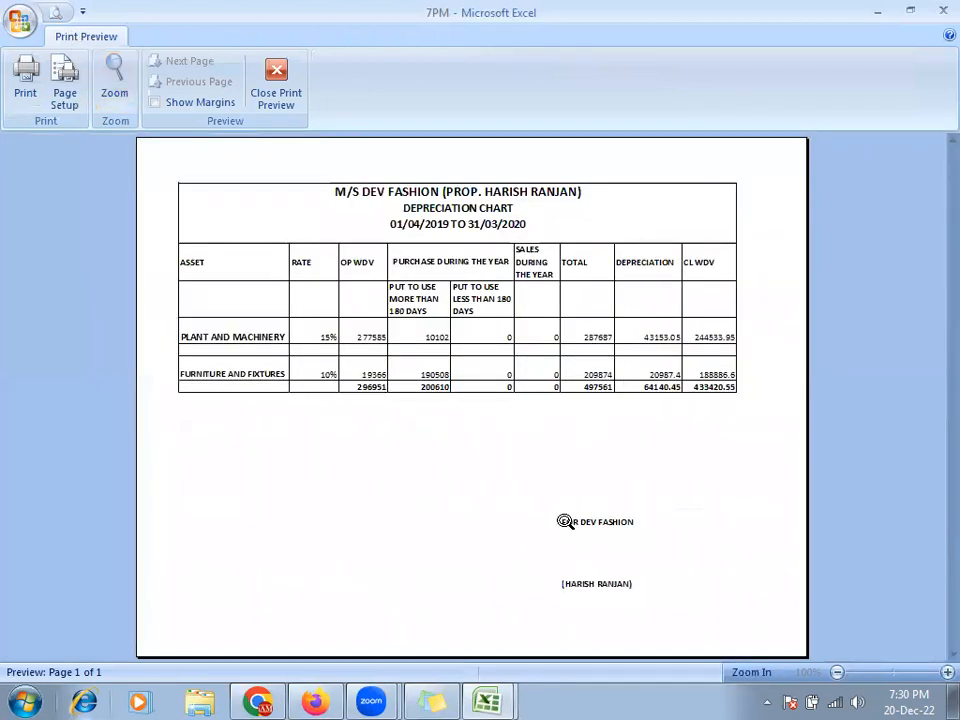
click(561, 519)
click(539, 441)
click(495, 298)
click(270, 104)
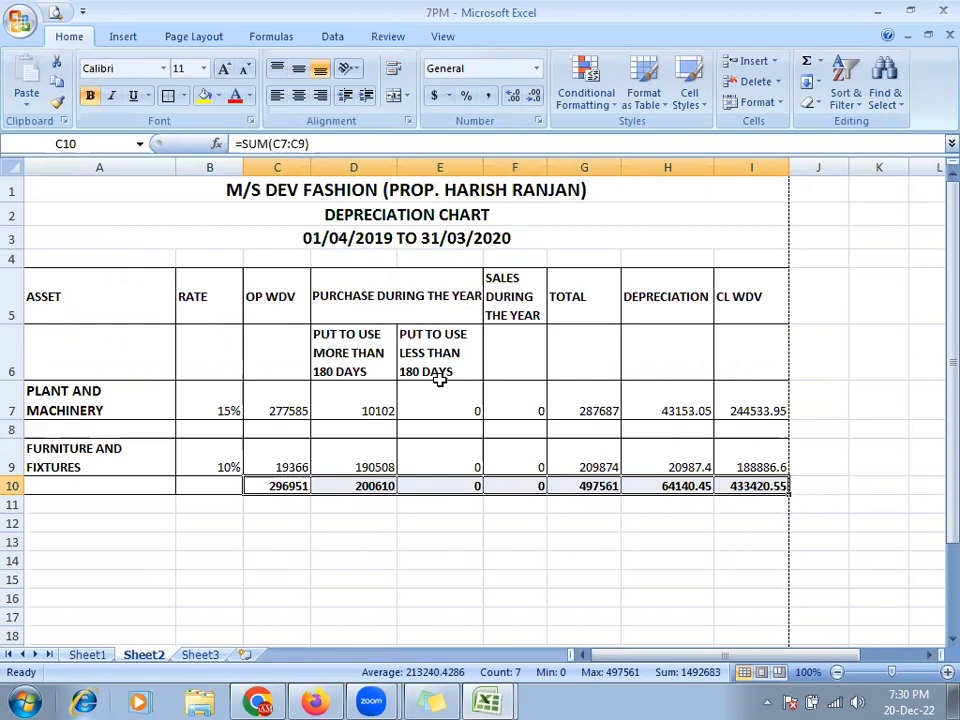
- Clear the D10:I10 totals, then try pasting the C10 sum across and undo it
click(283, 486)
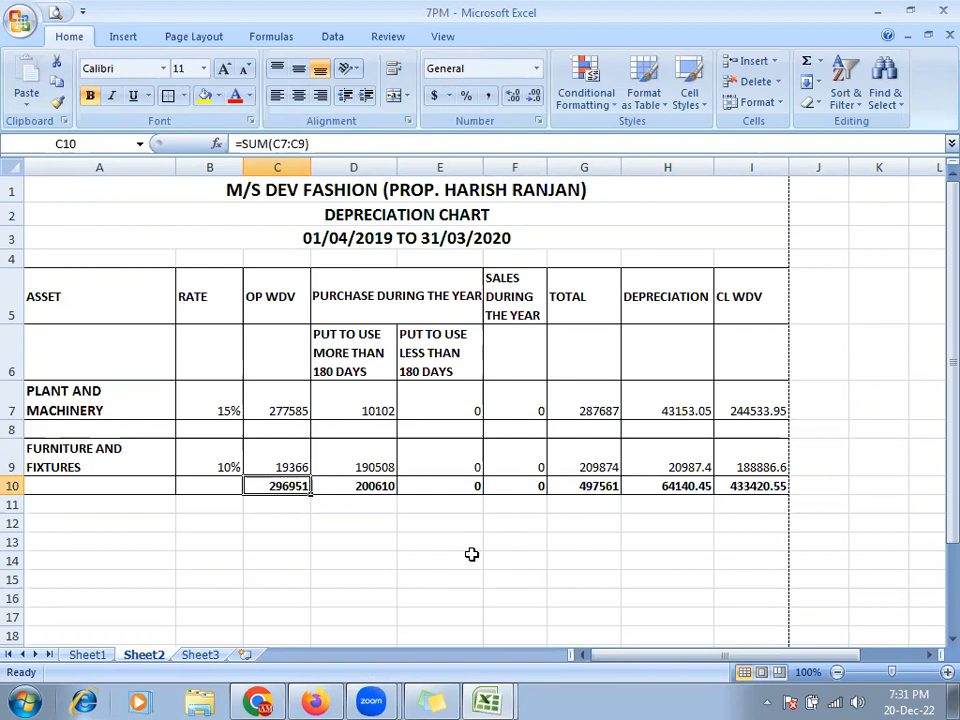
key(Right)
key(shift+Right)
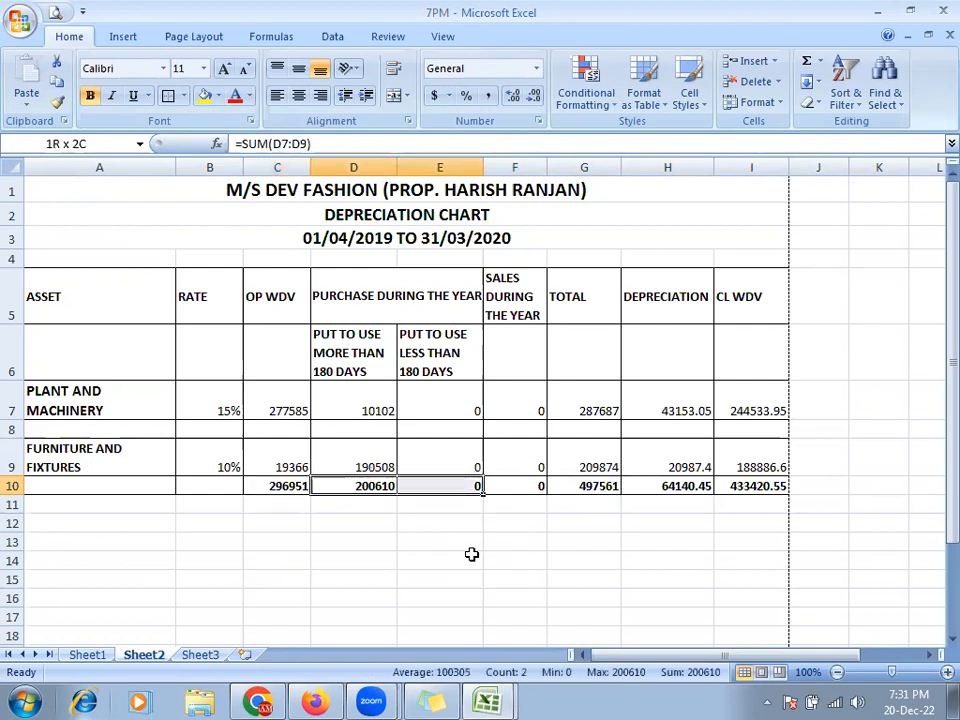
key(shift+Right)
key(shift+Right)
key(shift+Right)
key(shift+Right)
key(Delete)
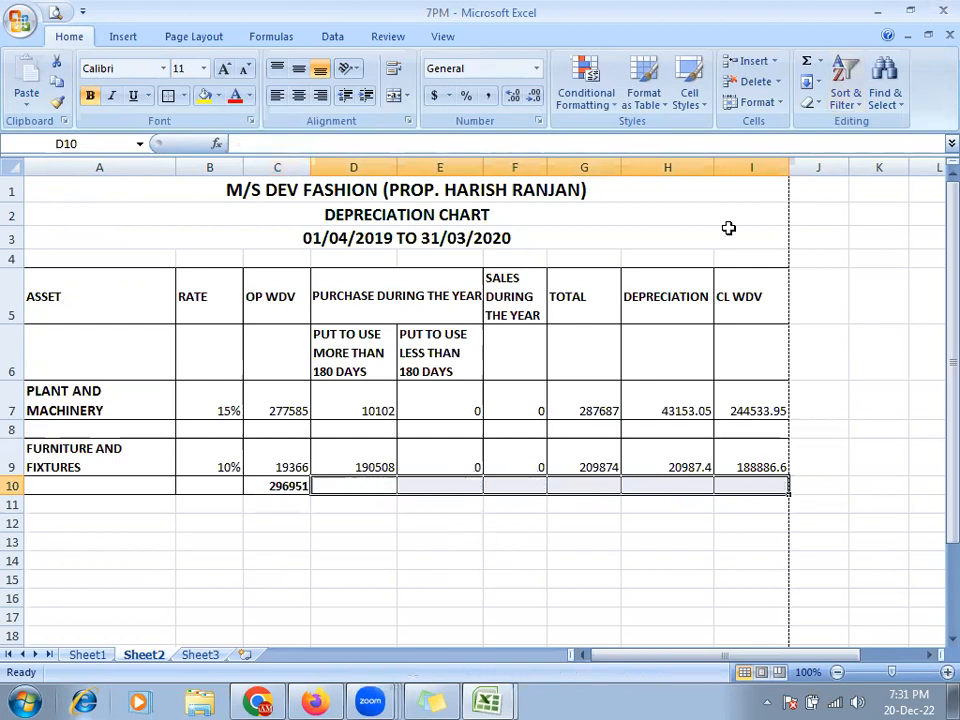
click(289, 485)
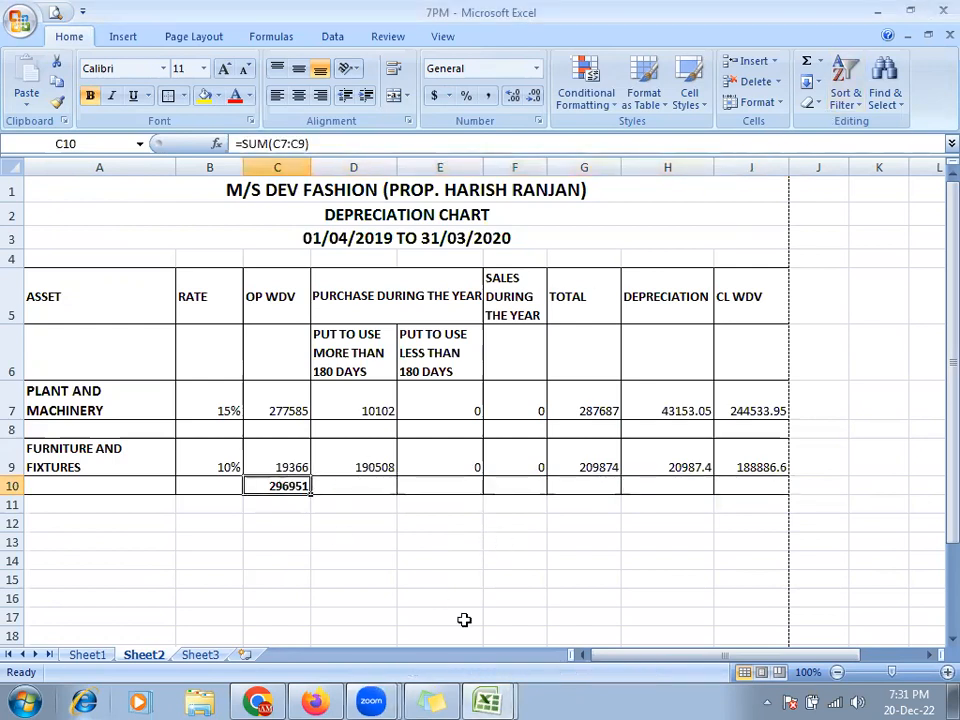
key(ctrl+c)
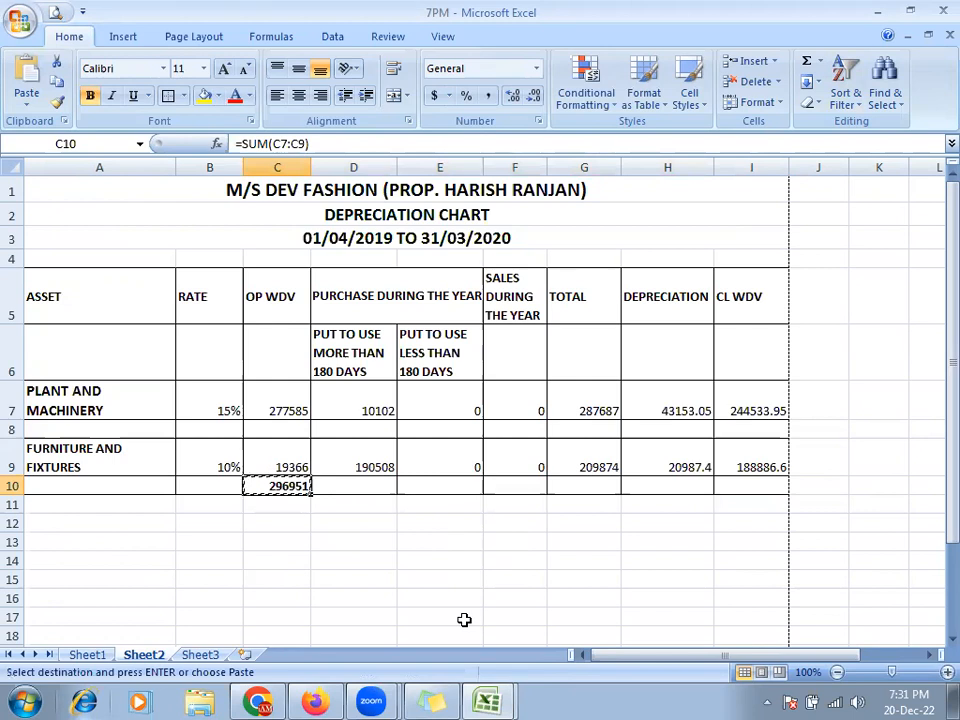
key(shift+Right)
key(shift+Right)
key(shift+Right)
key(shift+Right)
key(shift+Right)
key(shift+Right)
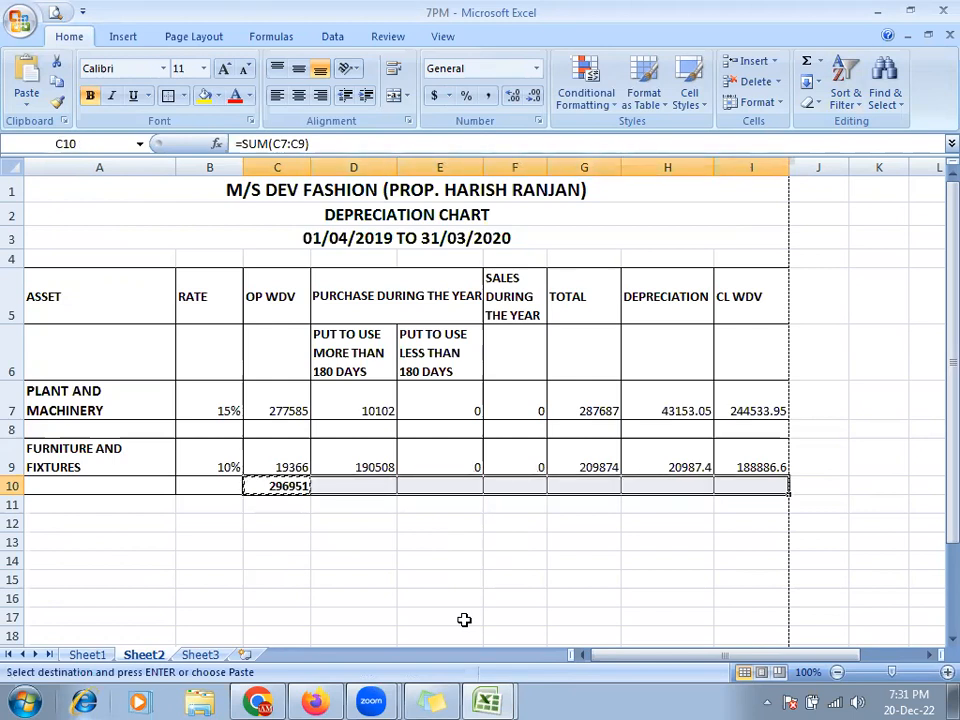
key(ctrl+v)
key(Escape)
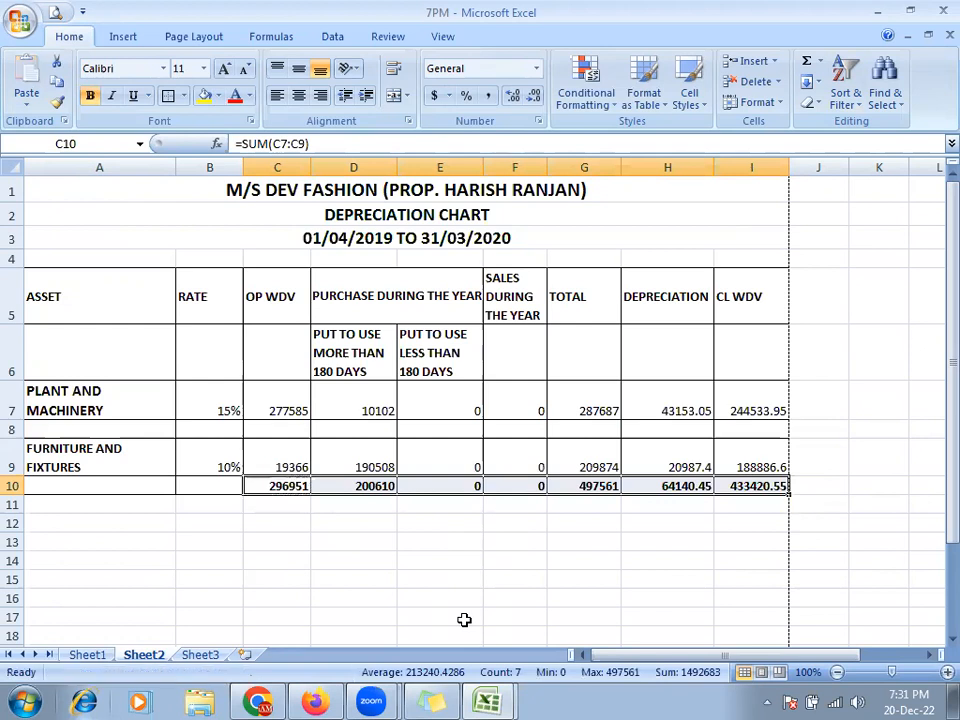
key(ctrl+z)
- Fill the C10 SUM formula across C10:I10 so each column shows its total
key(shift+Right)
key(shift+Right)
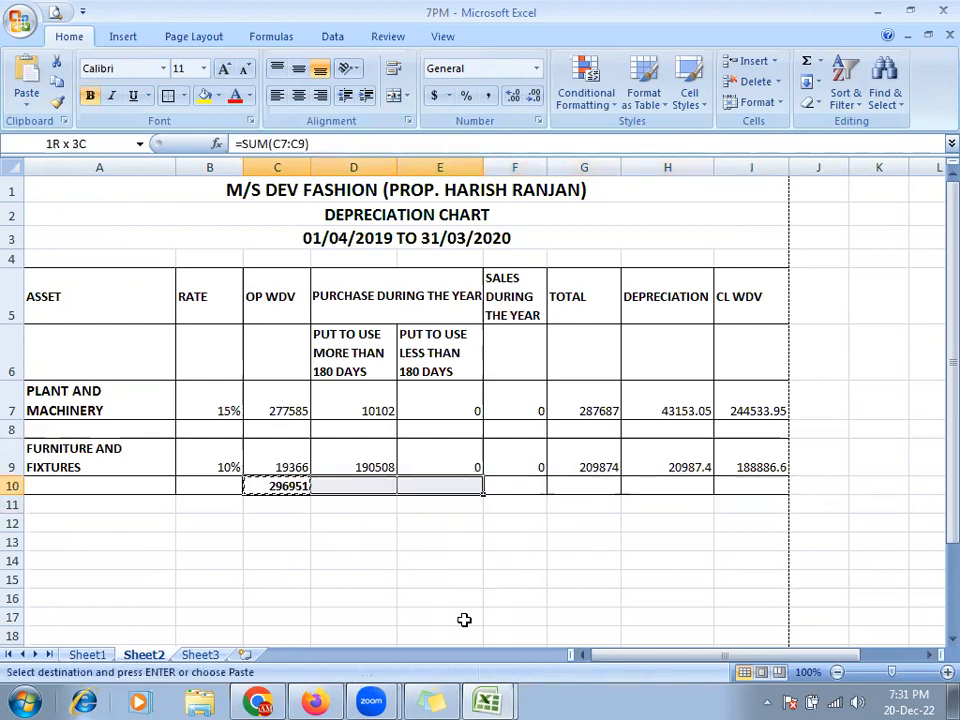
key(shift+Right)
key(Escape)
key(shift+Left)
key(shift+Left)
key(shift+Right)
key(shift+Right)
key(shift+Right)
key(shift+Right)
key(shift+Right)
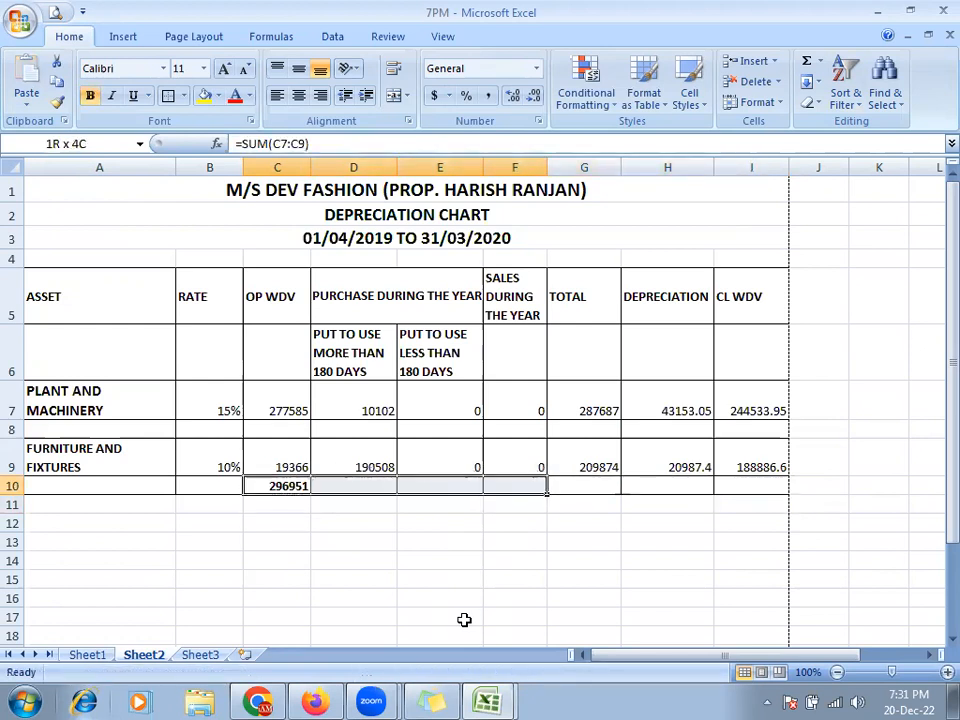
key(ctrl+r)
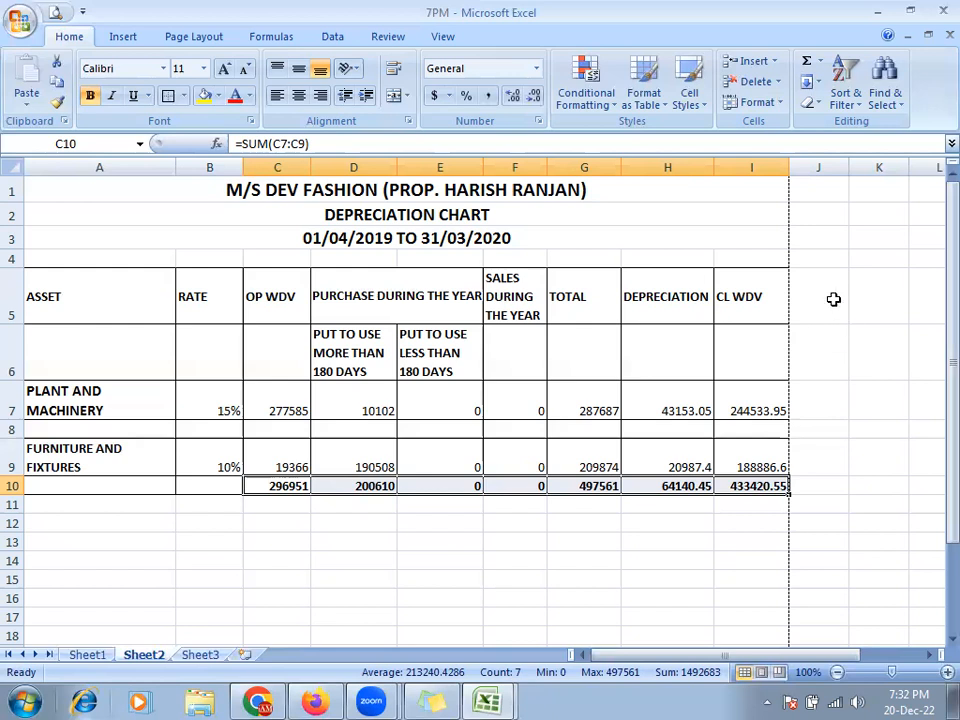
click(207, 40)
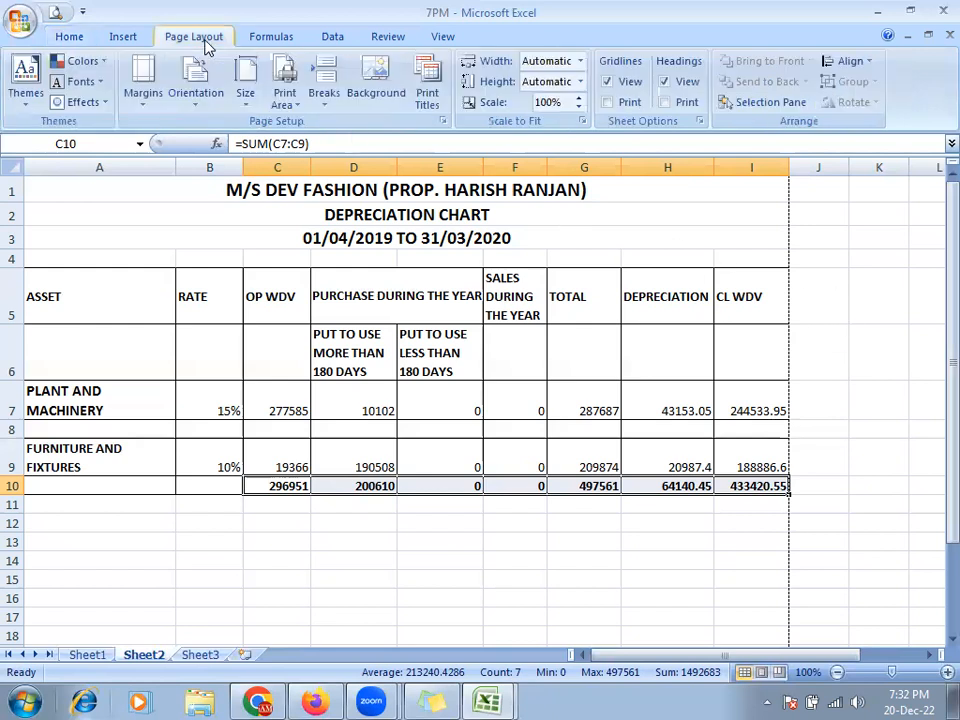
click(197, 95)
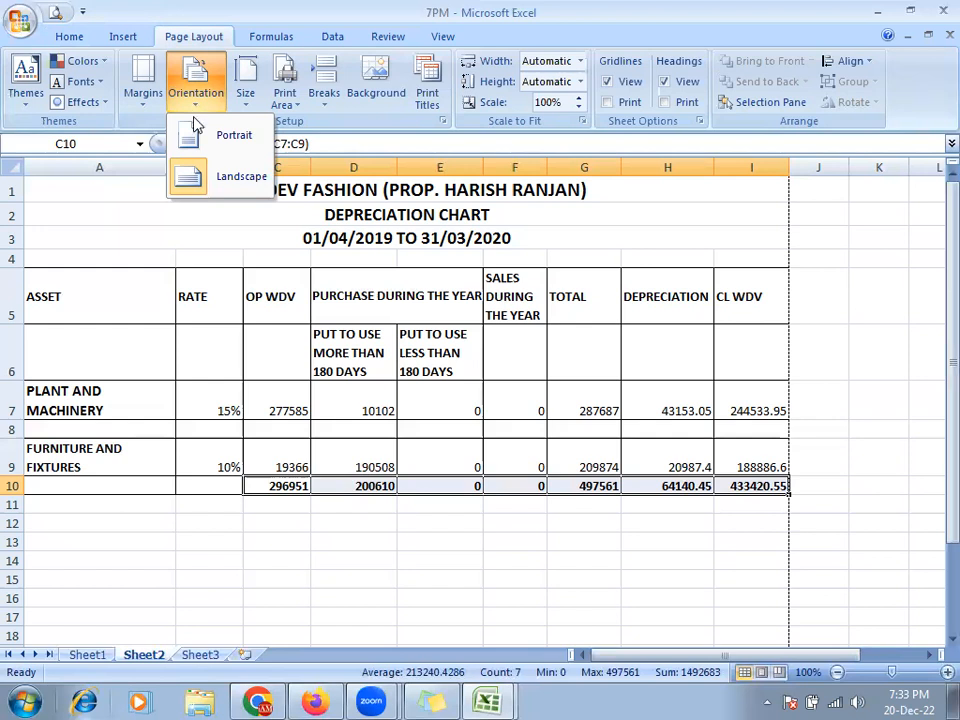
click(183, 245)
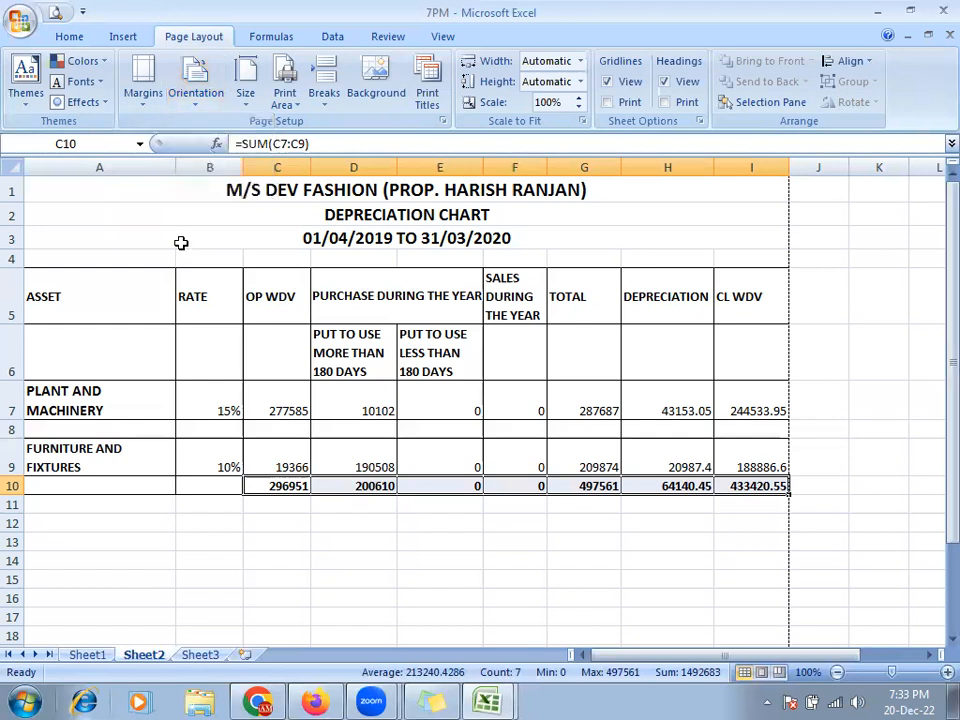
click(69, 37)
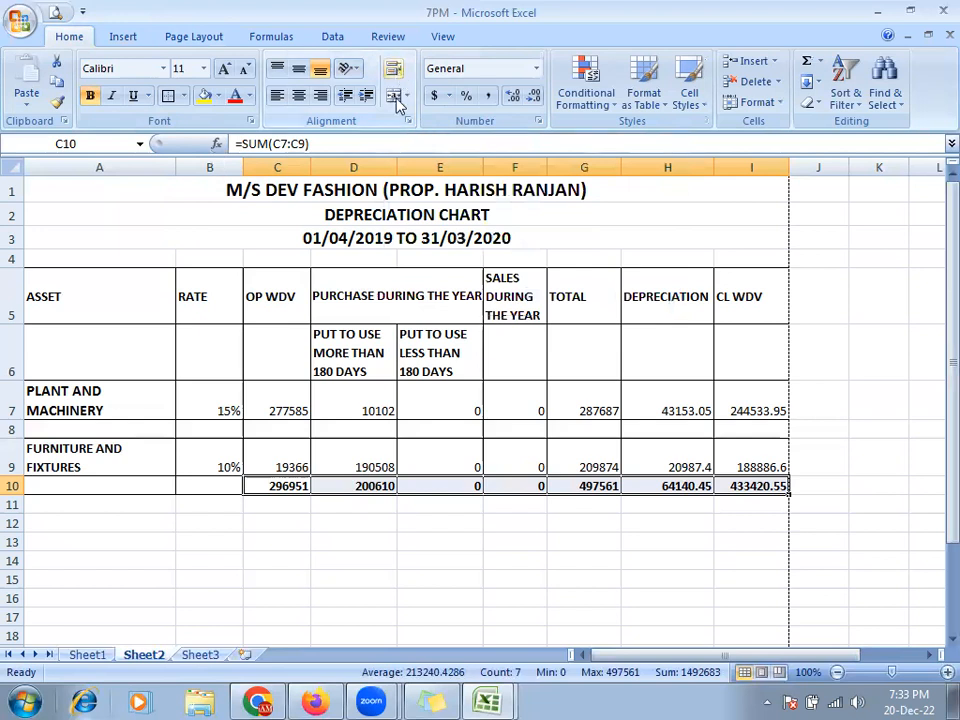
click(512, 297)
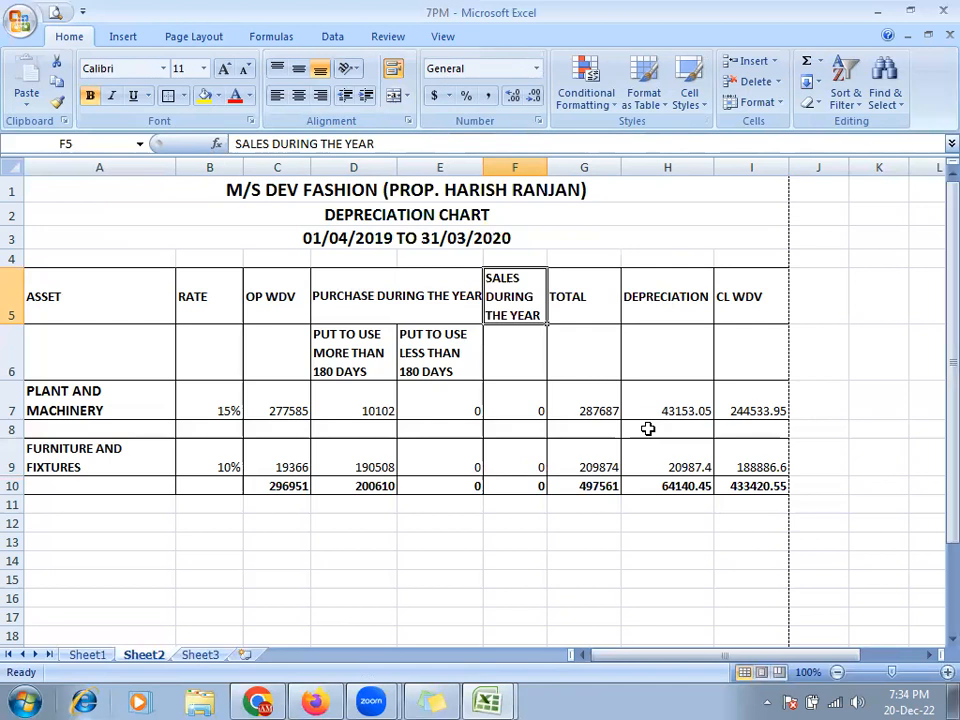
- Narrow column H, try and undo wrapping H5, then AutoFit the column width
drag(712, 168, 686, 177)
click(656, 321)
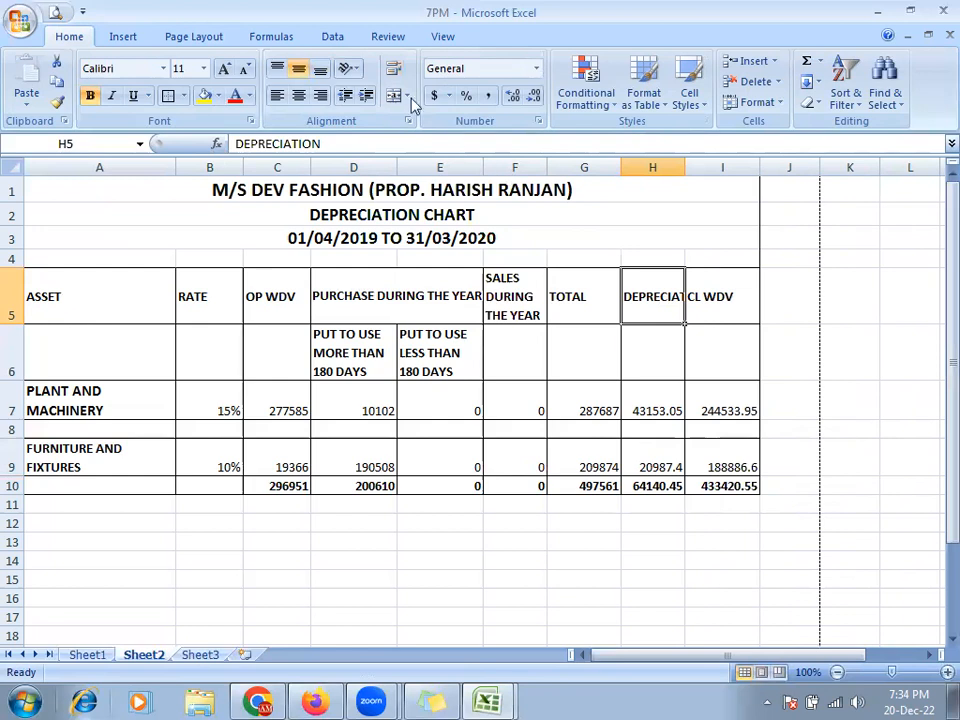
click(393, 69)
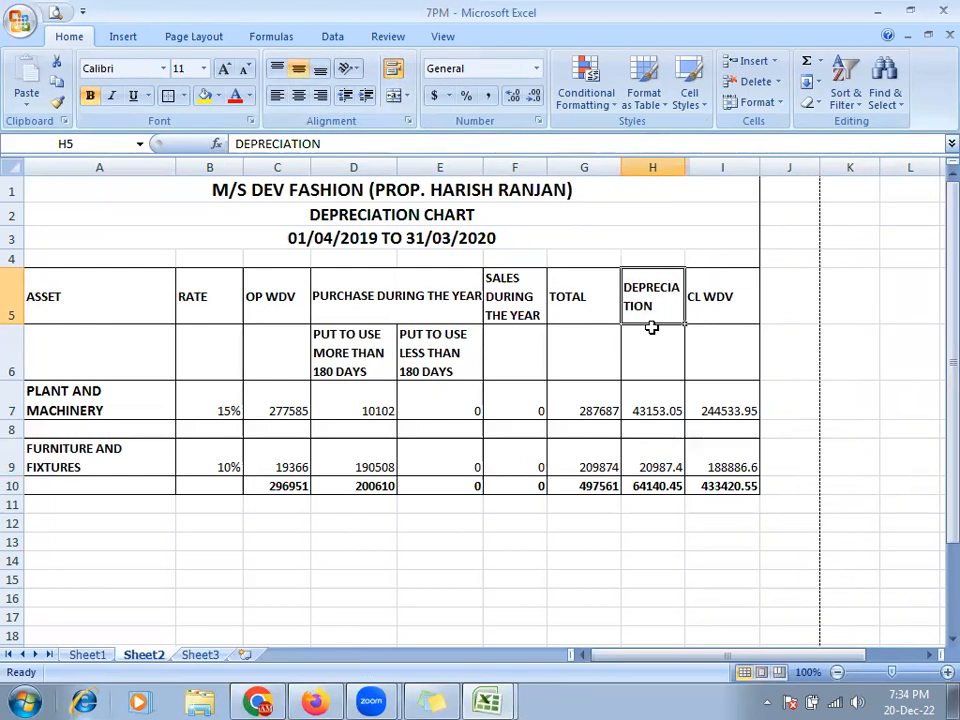
key(ctrl+z)
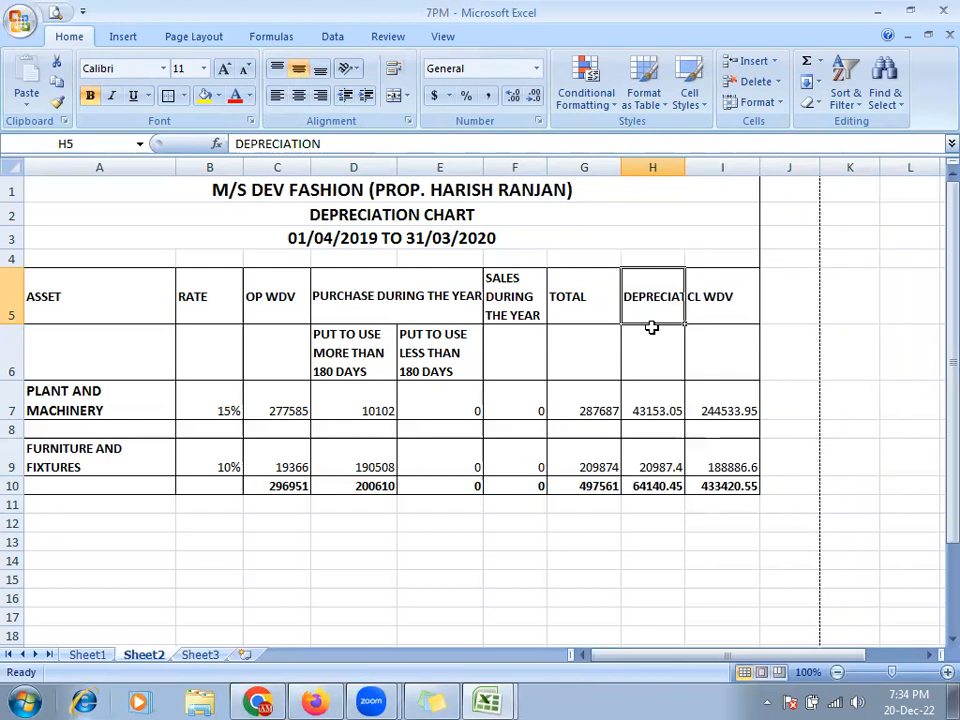
key(alt)
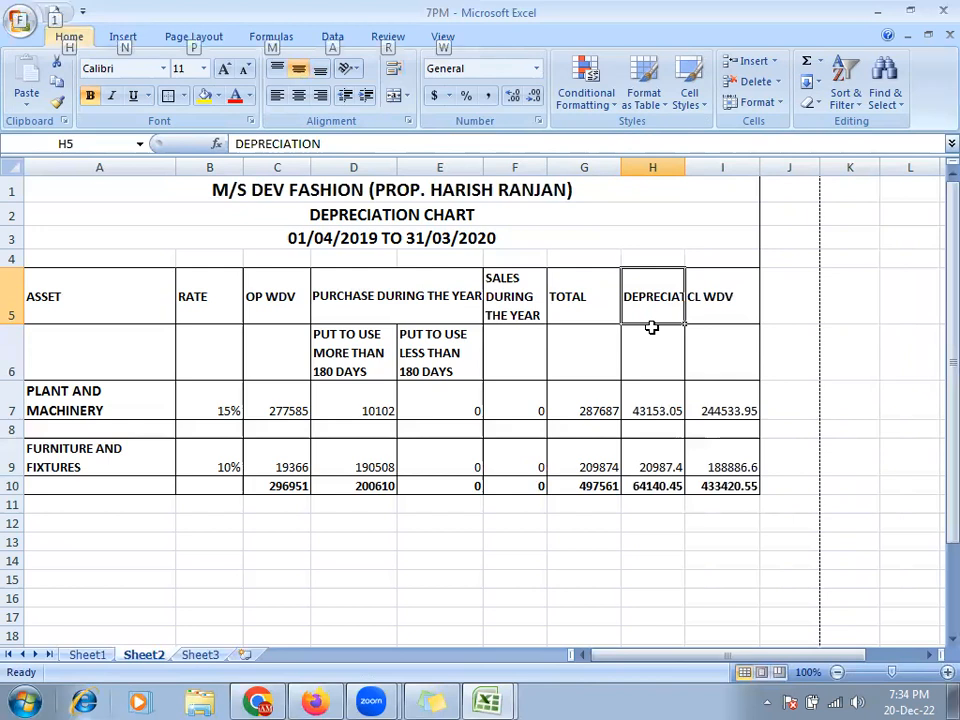
key(o)
key(c)
key(a)
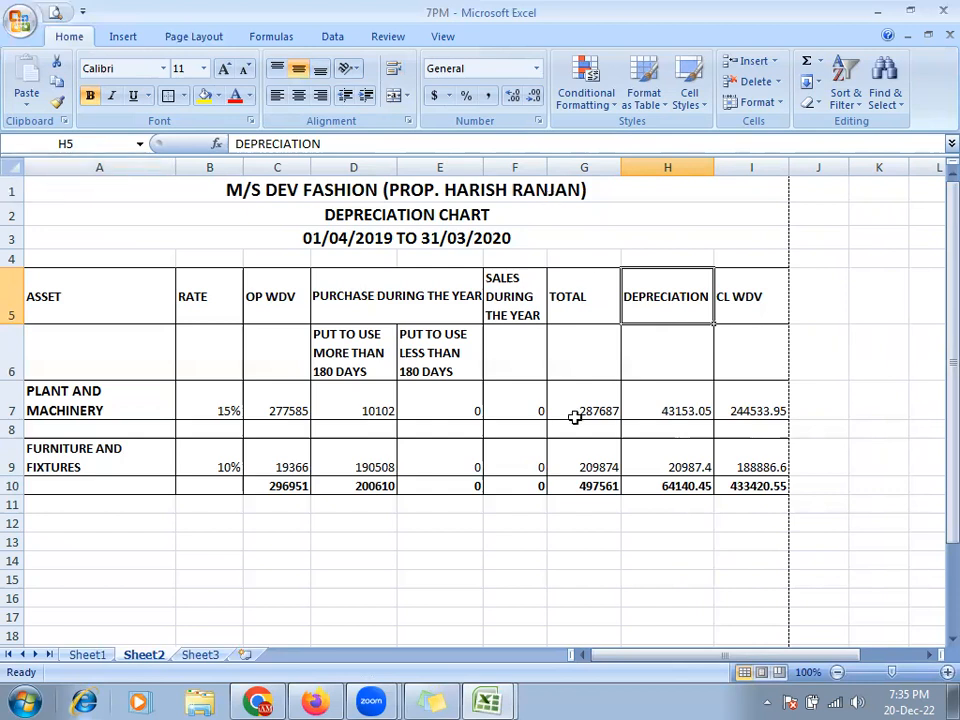
- Paint H5's formatting onto A1 and unmerge the three title rows 1–3
click(60, 105)
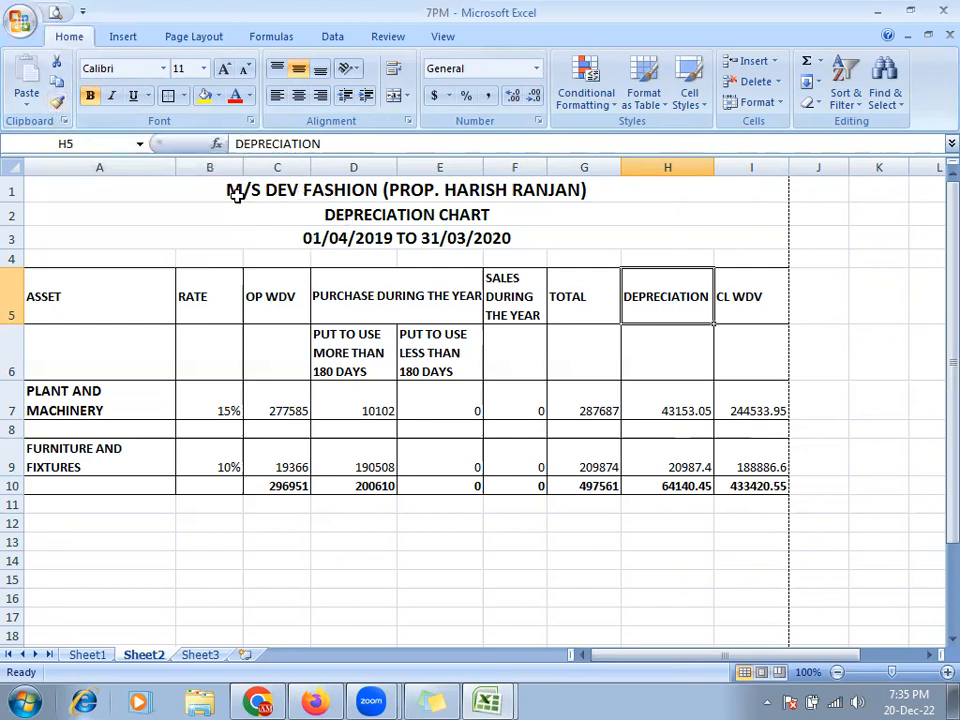
click(200, 194)
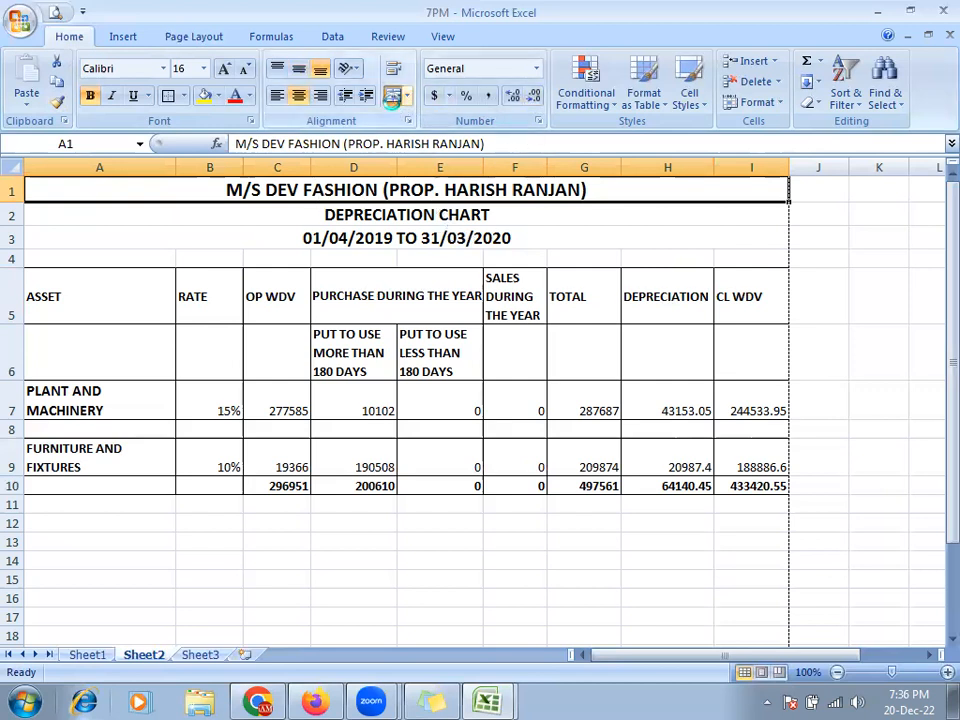
click(396, 95)
click(239, 213)
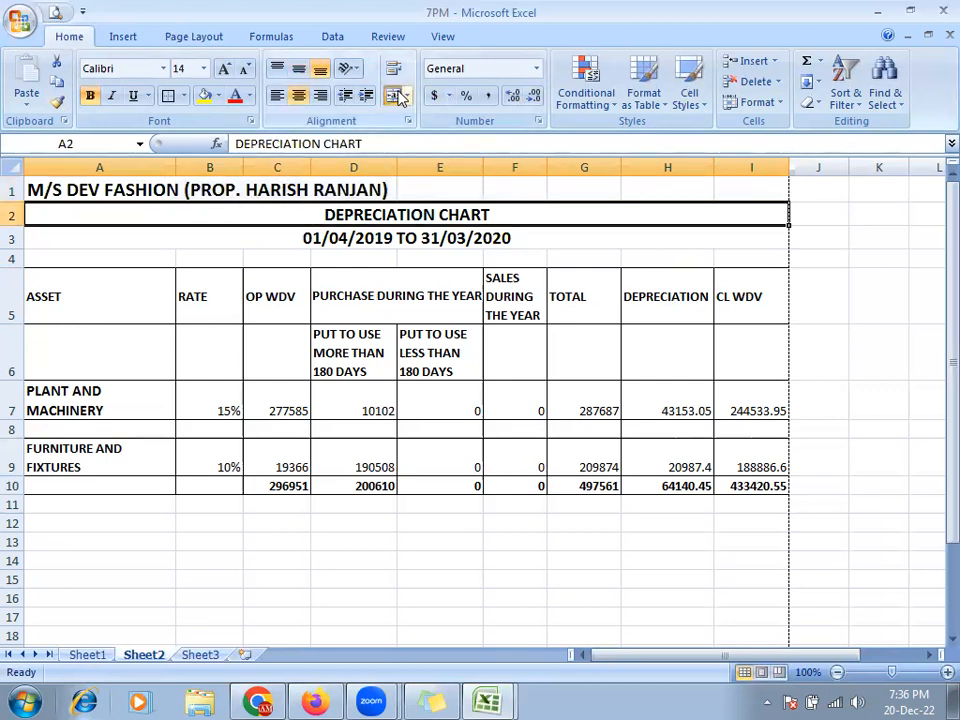
click(396, 95)
click(203, 233)
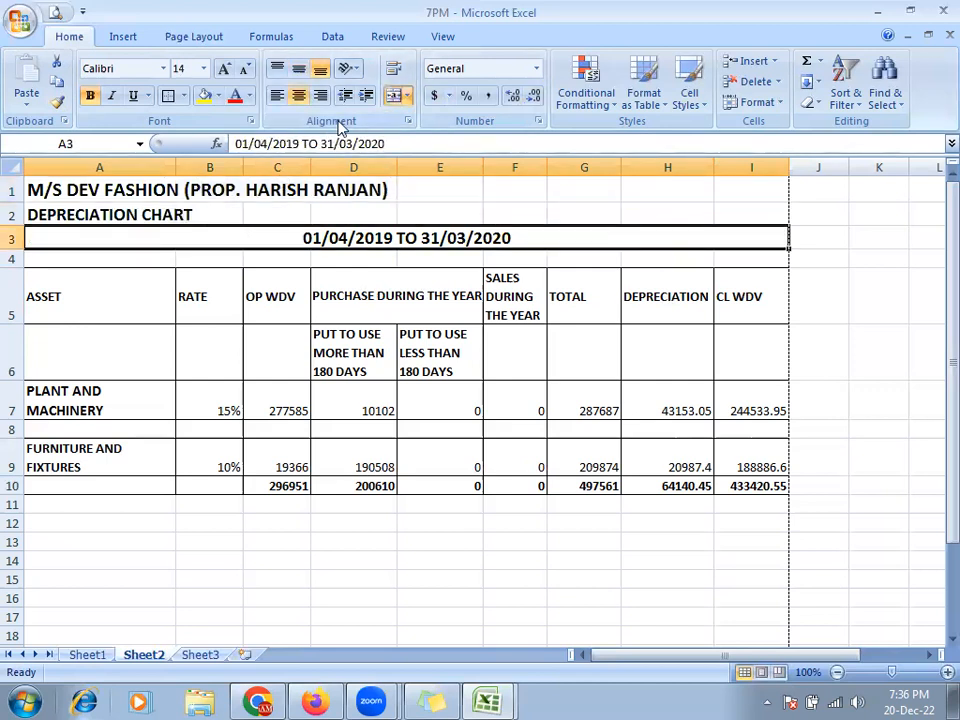
click(396, 95)
- Shrink DEPRECIATION CHART in A2 and the date range in A3 to 11 pt
click(197, 213)
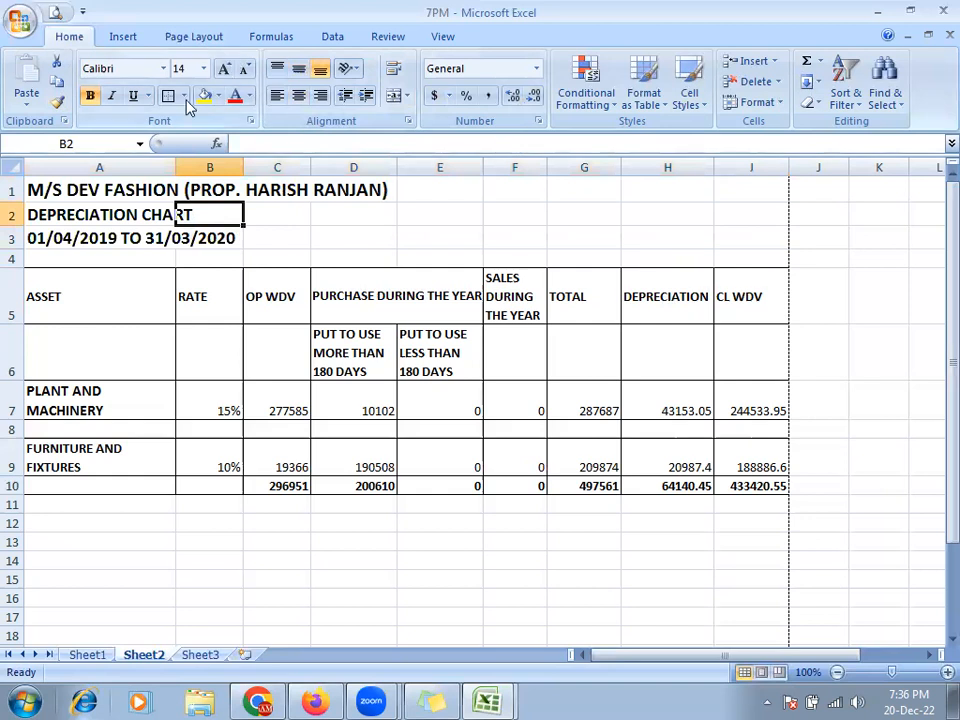
click(58, 211)
click(243, 69)
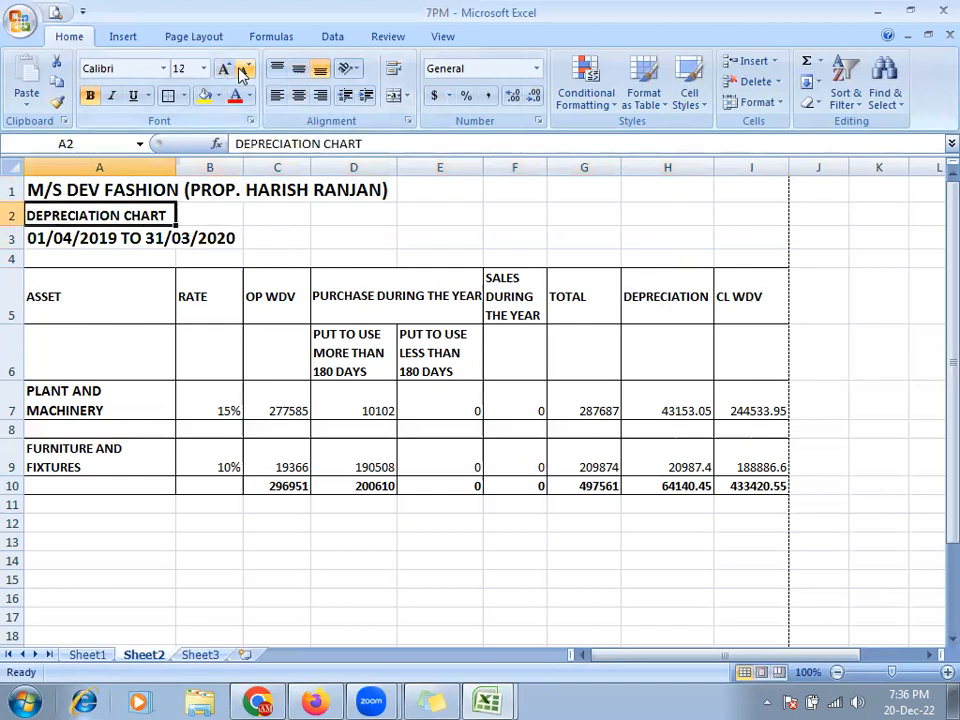
click(243, 69)
click(107, 238)
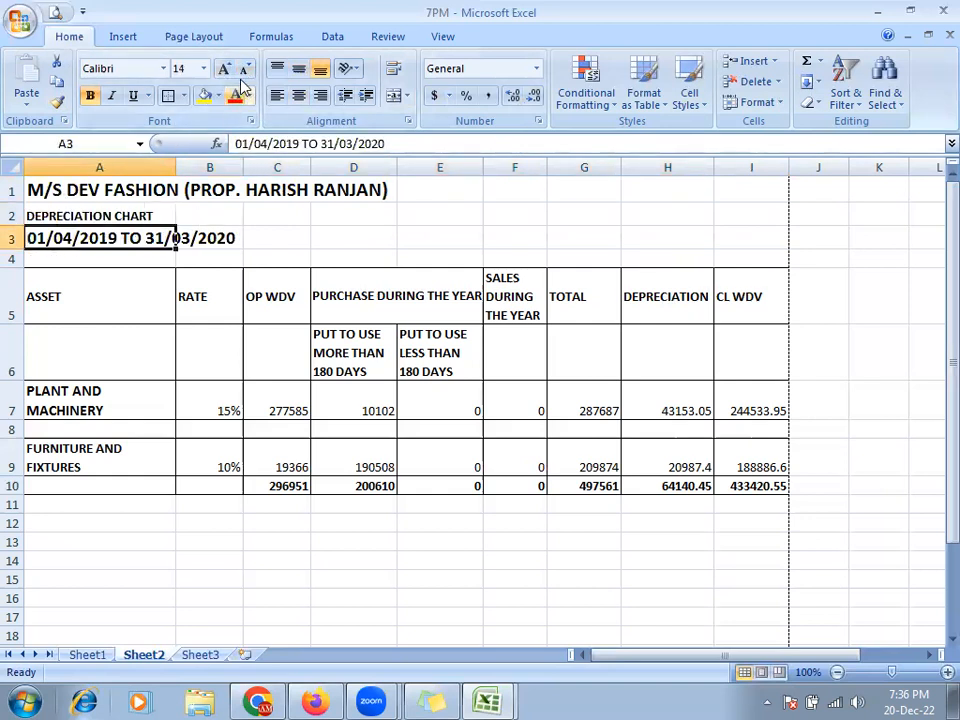
click(243, 69)
click(243, 69)
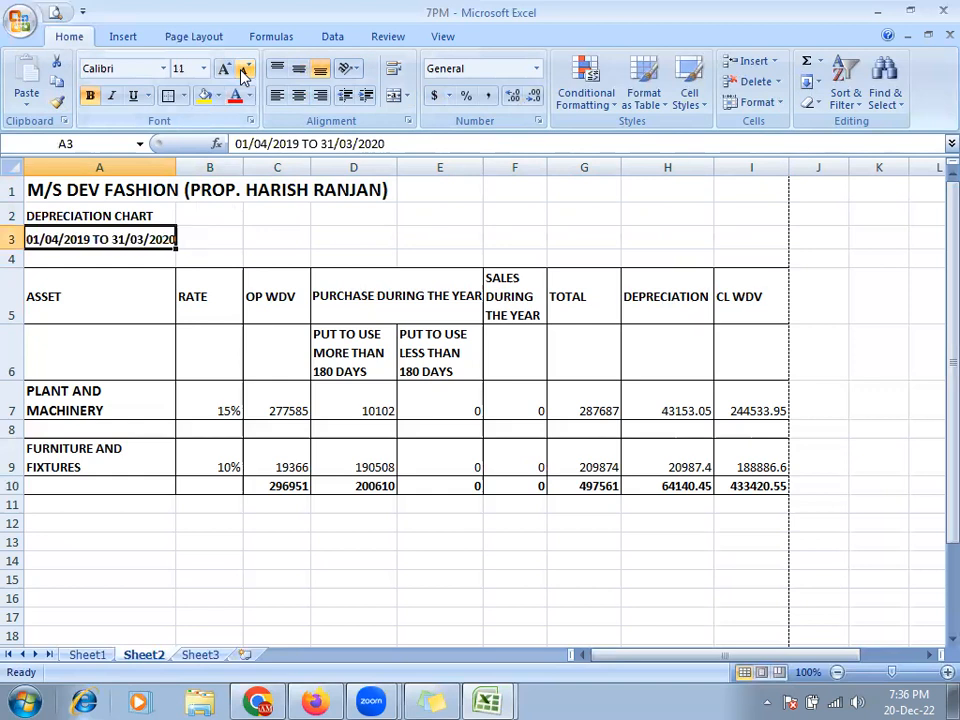
click(426, 216)
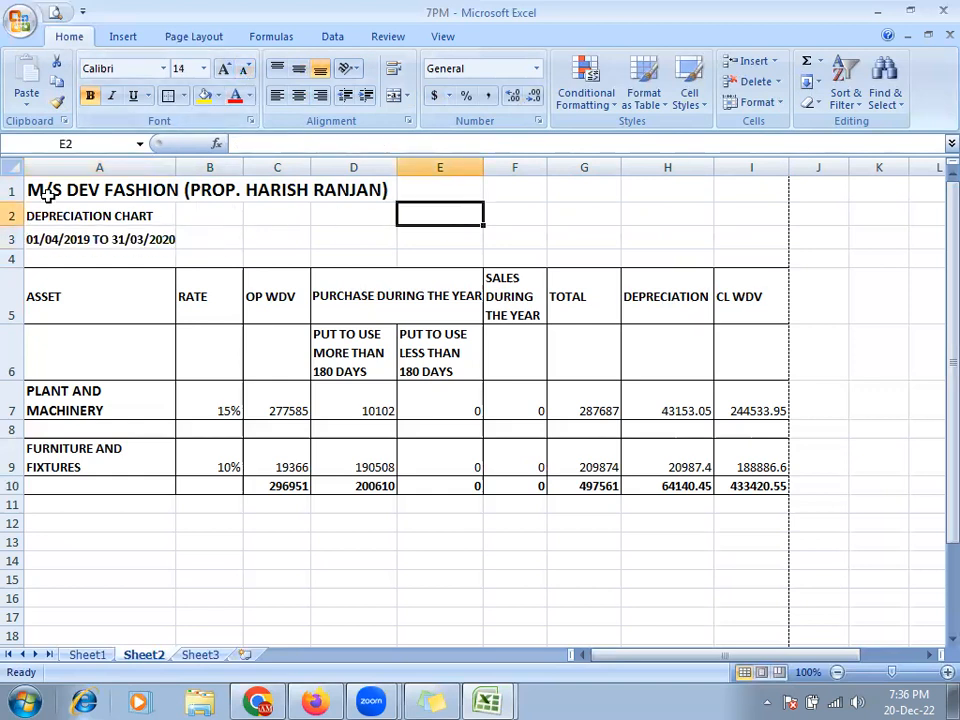
drag(77, 189, 731, 194)
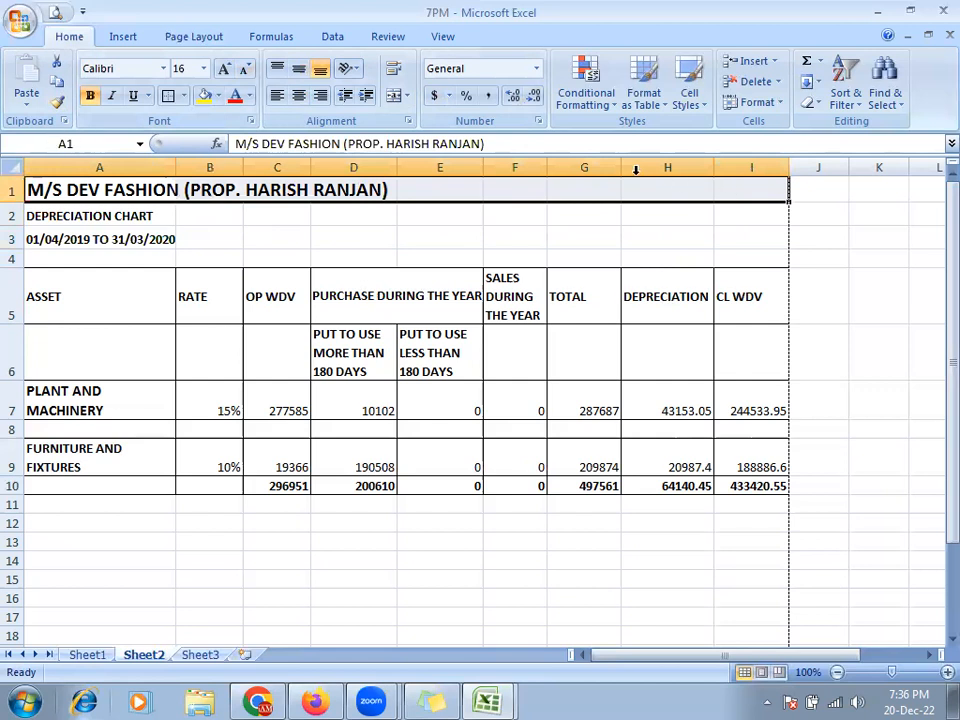
- Merge and centre the company title across A1:I1 with a yellow fill
click(395, 99)
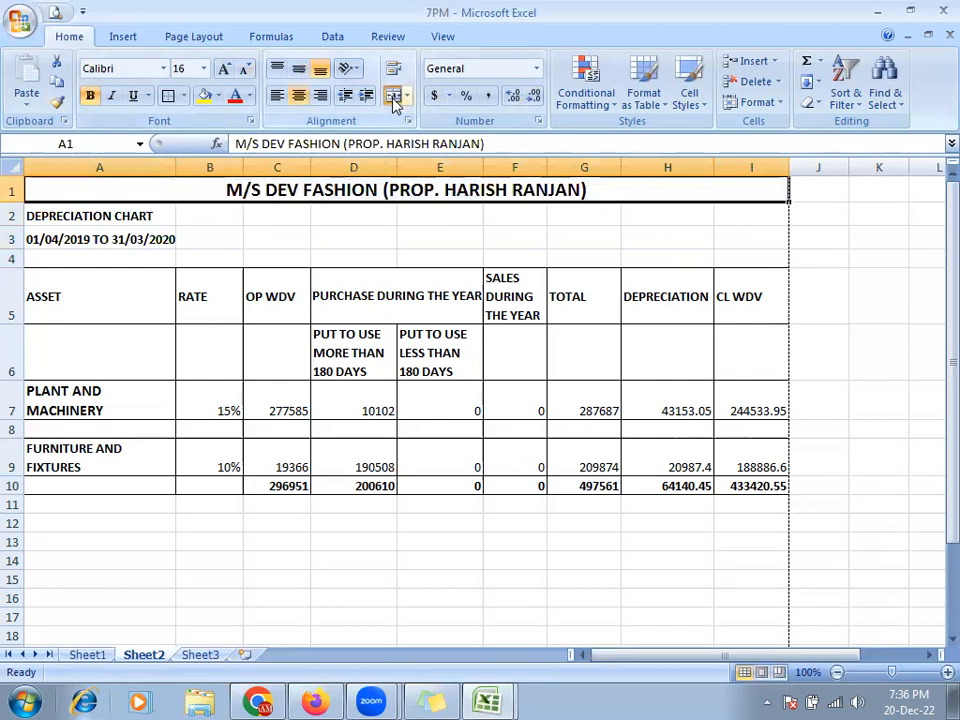
click(206, 96)
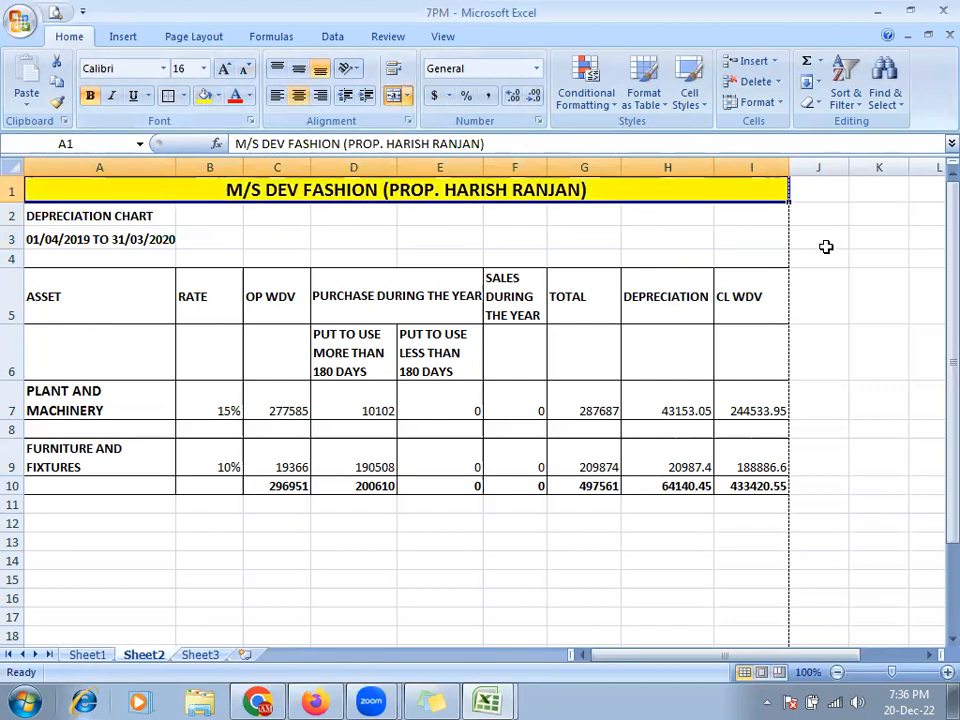
click(815, 242)
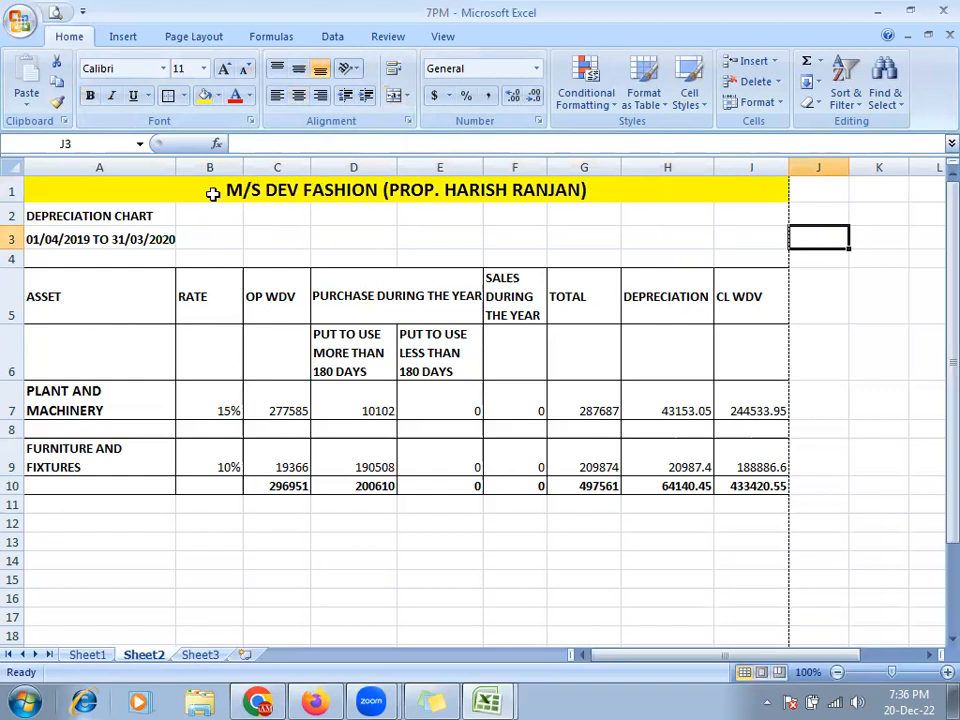
click(215, 192)
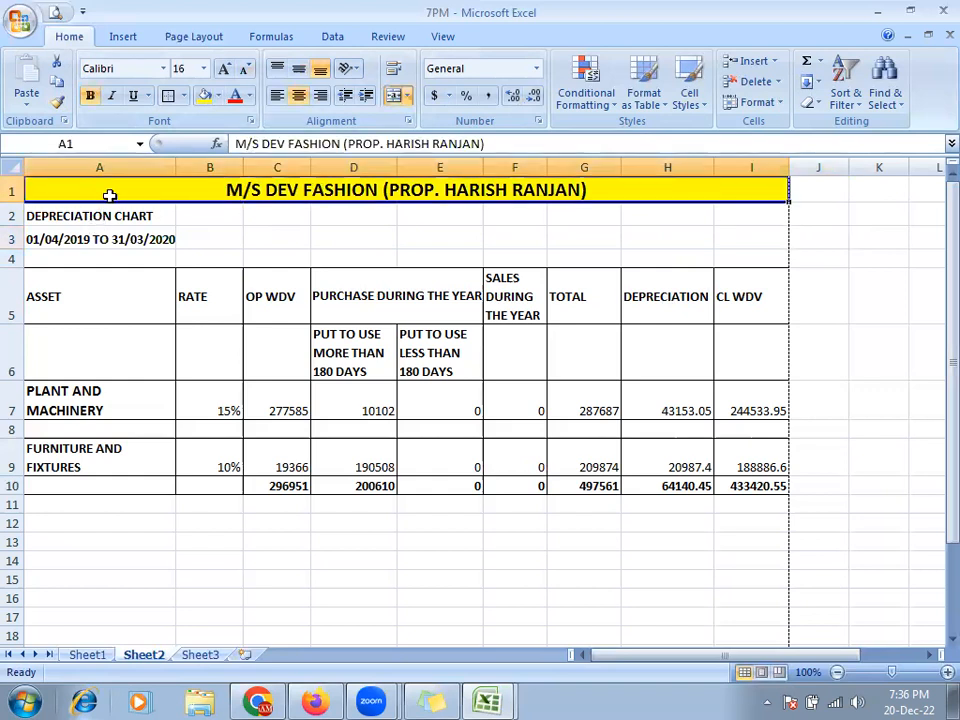
- Paint the yellow merged title format onto rows 2 and 3, undoing it on row 5
double_click(58, 104)
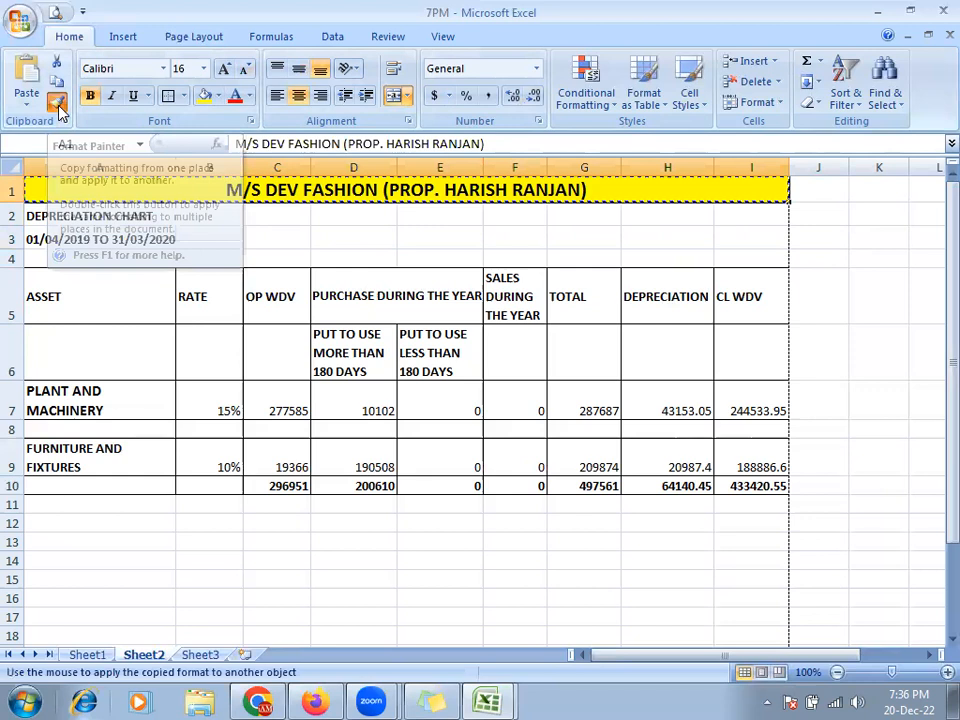
click(48, 215)
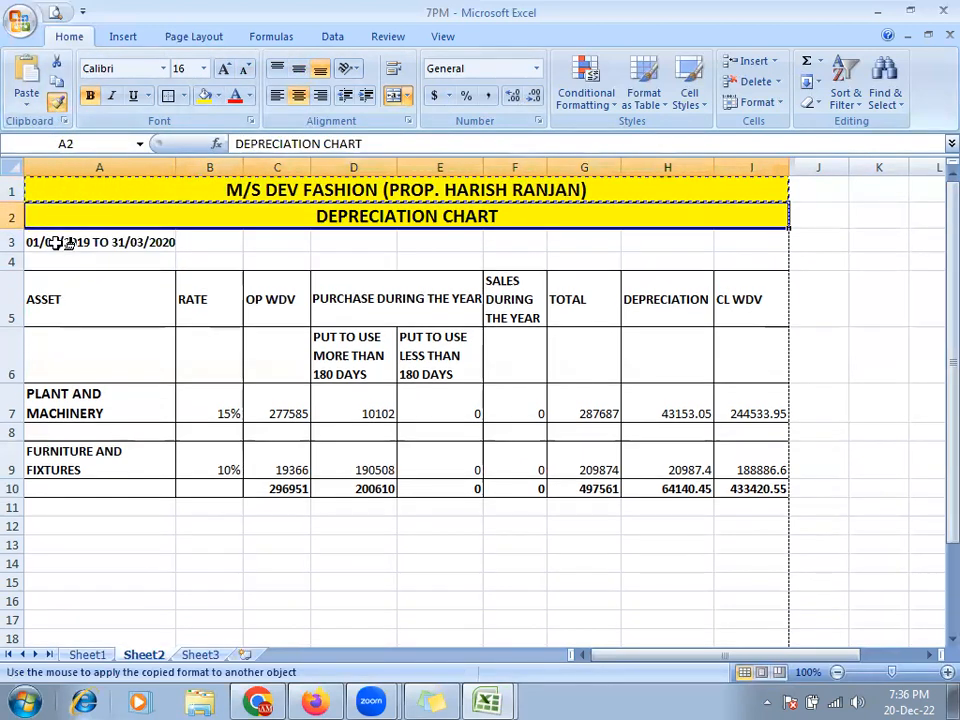
click(64, 242)
click(62, 309)
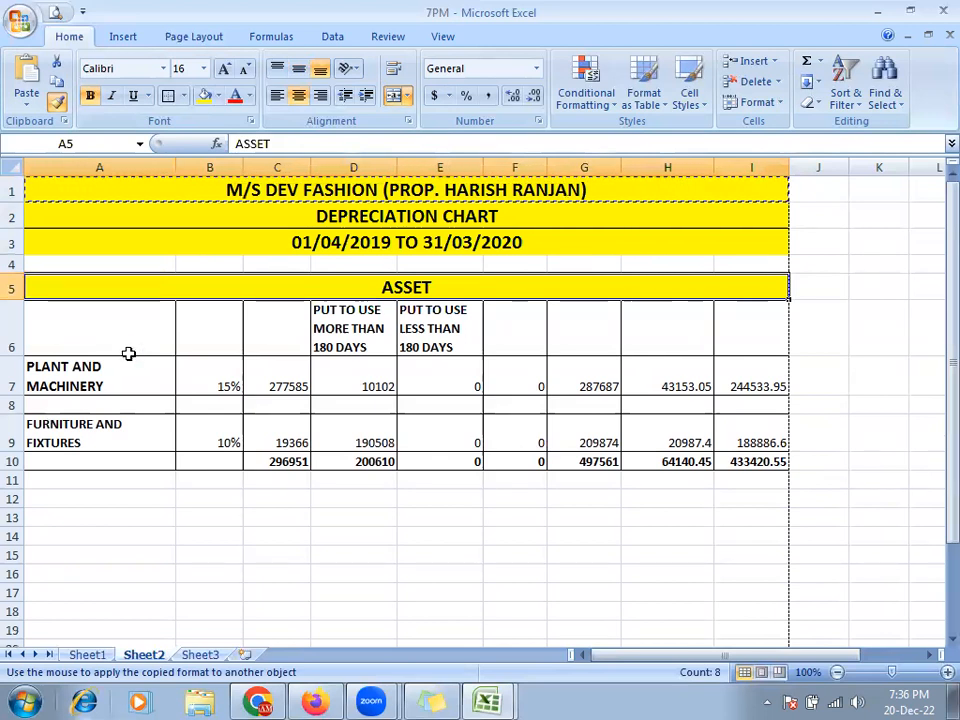
key(ctrl+z)
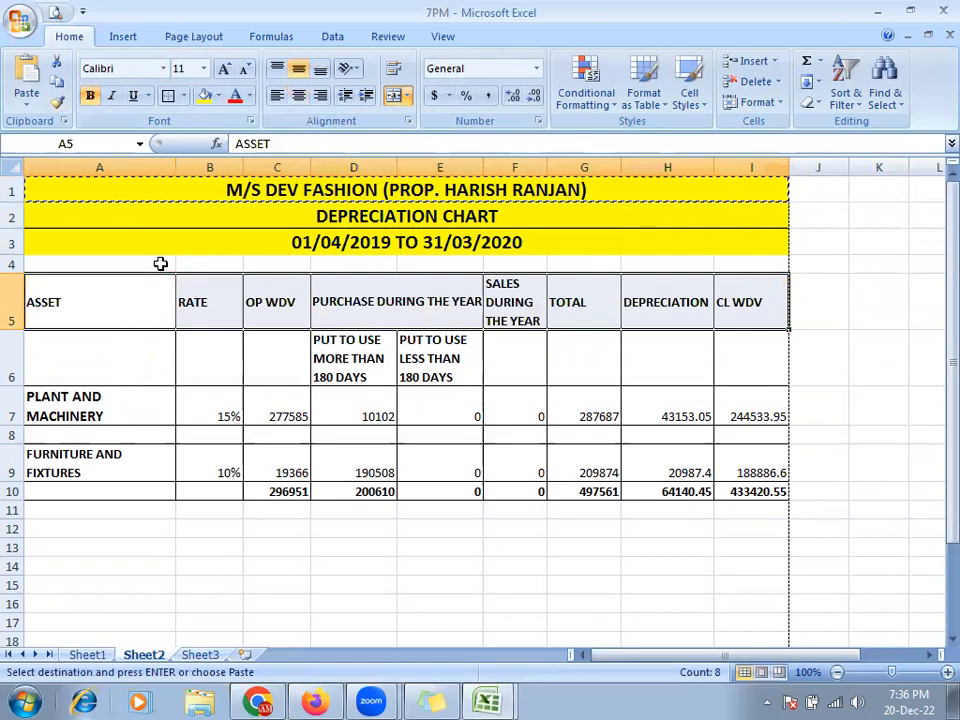
- Undo the yellow title formatting, then redo the merge and centre on the title rows
click(281, 250)
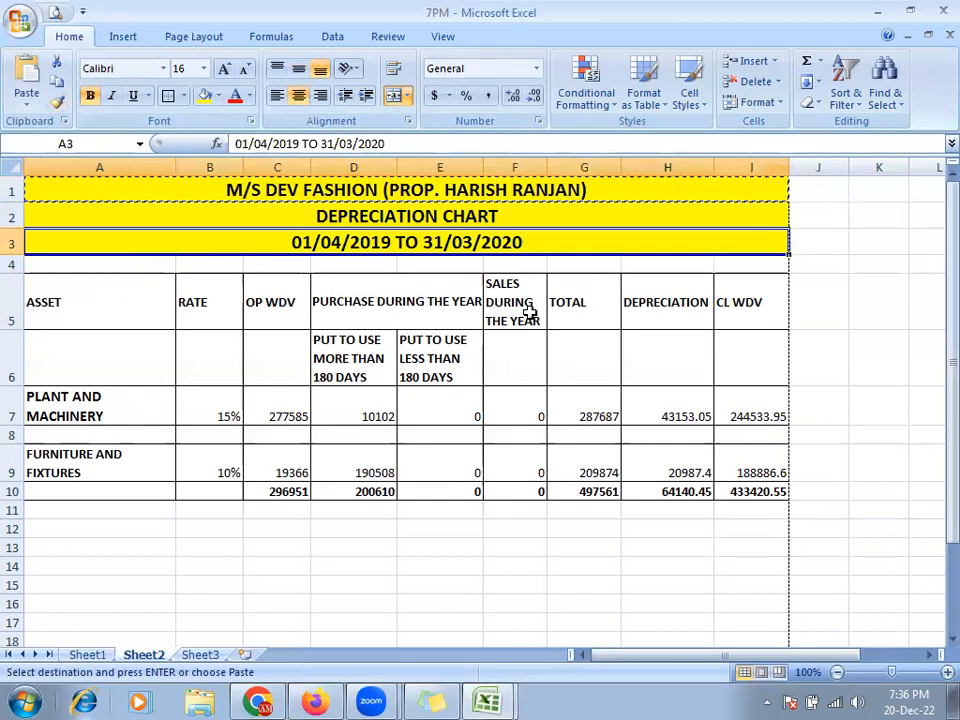
key(ctrl+z)
key(ctrl+z)
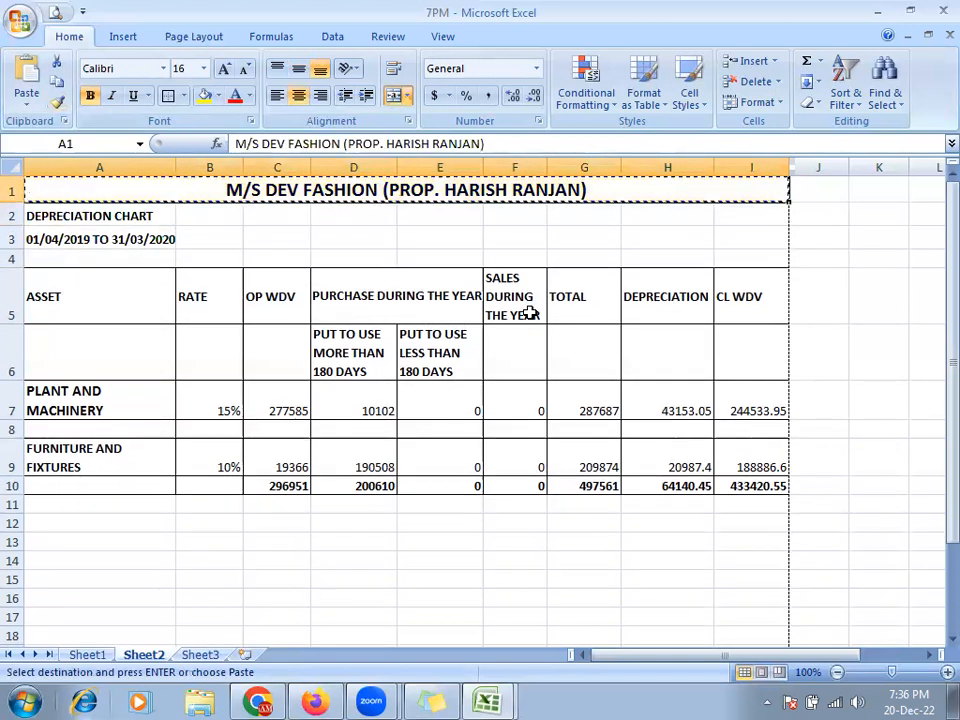
key(ctrl+z)
key(ctrl+z)
key(ctrl+z)
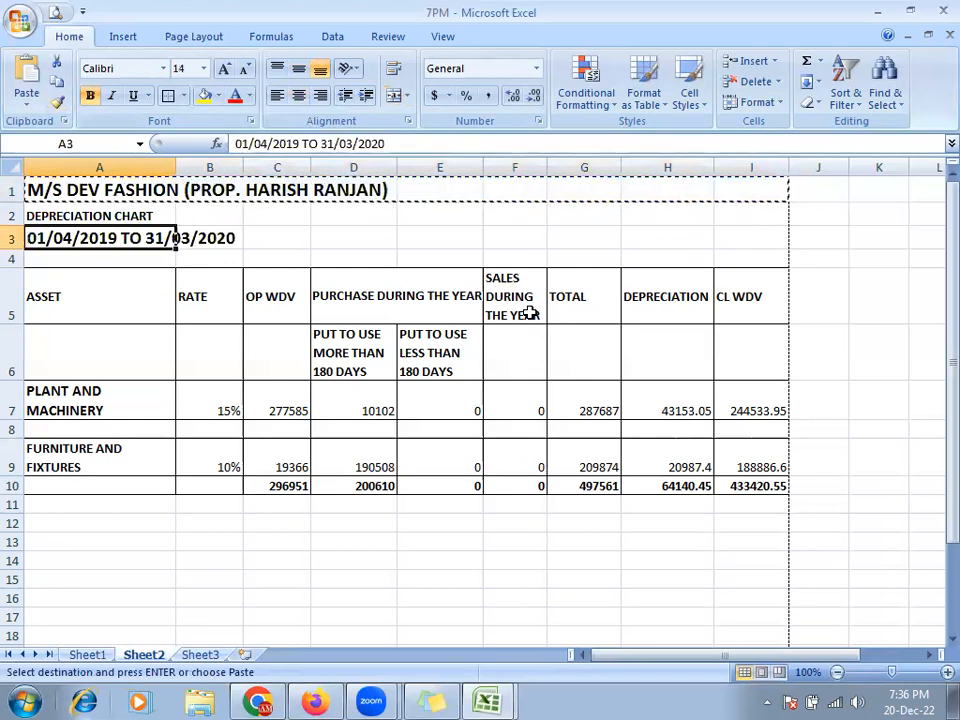
key(ctrl+z)
key(ctrl+y)
key(ctrl+y)
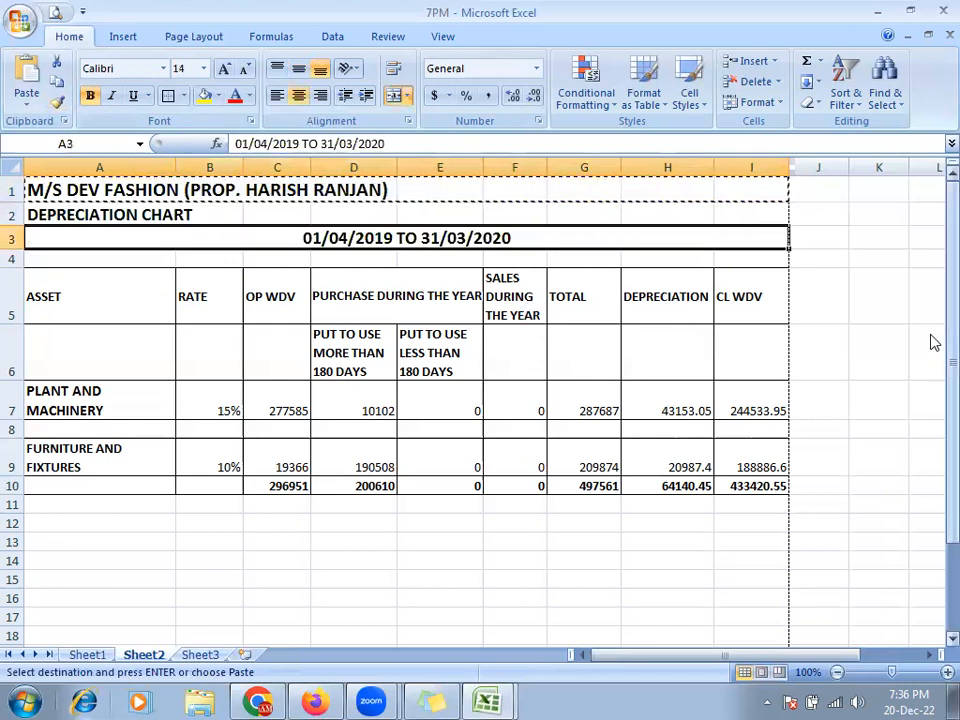
key(ctrl+y)
key(ctrl+y)
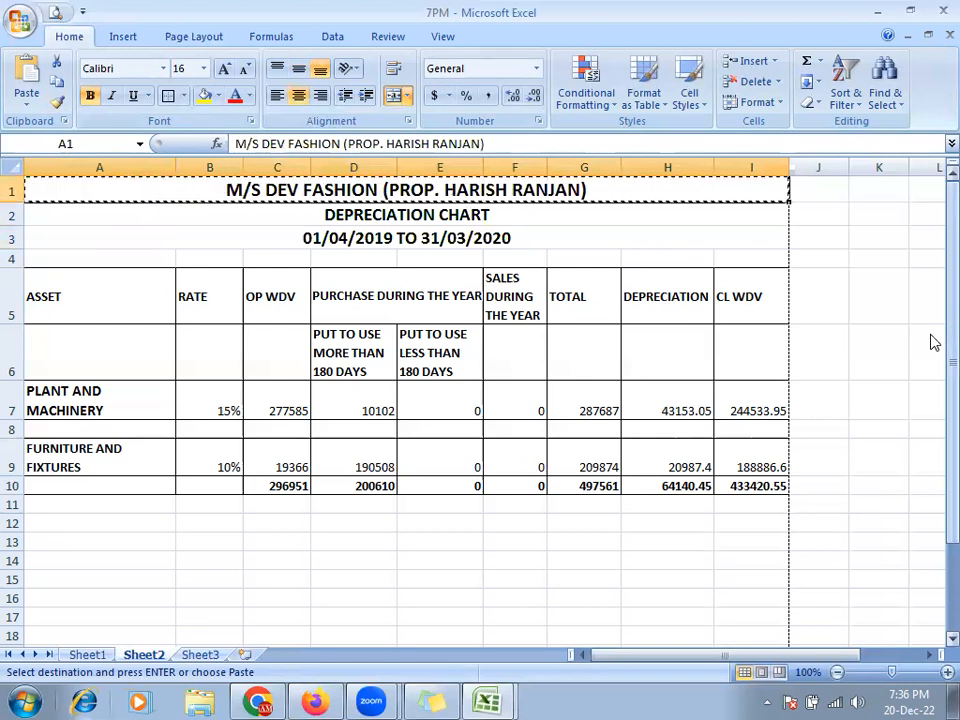
key(Escape)
click(859, 315)
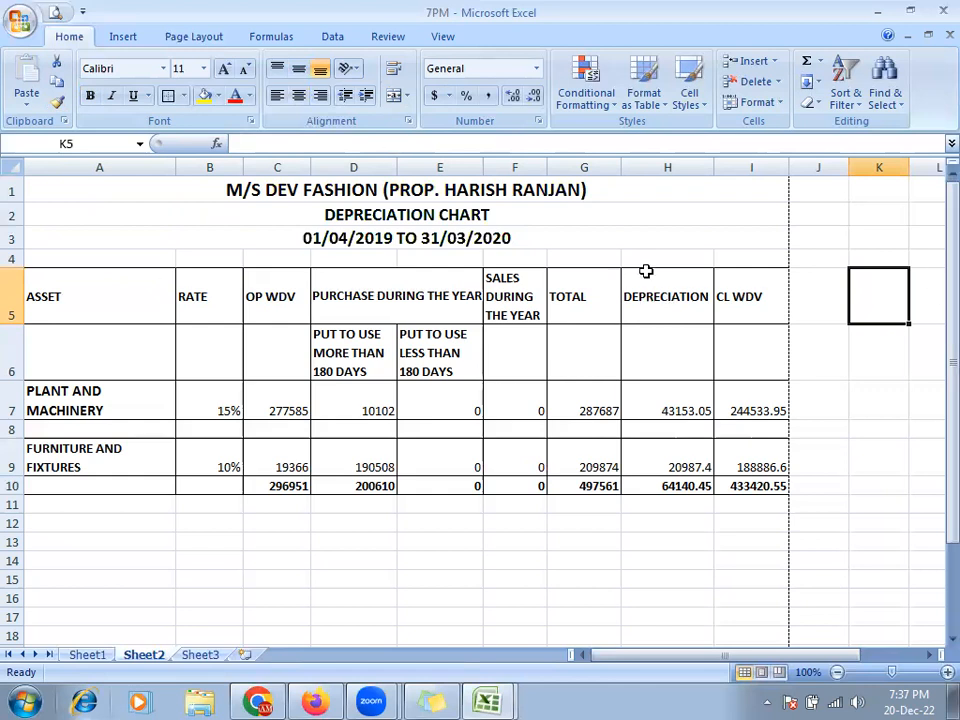
click(144, 194)
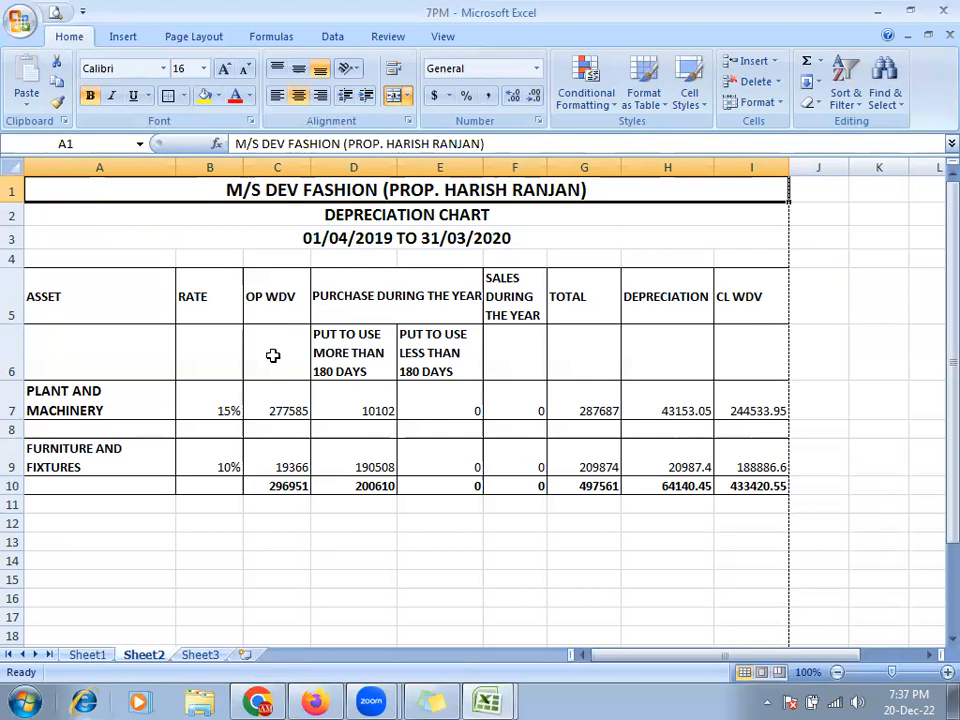
click(221, 358)
click(265, 357)
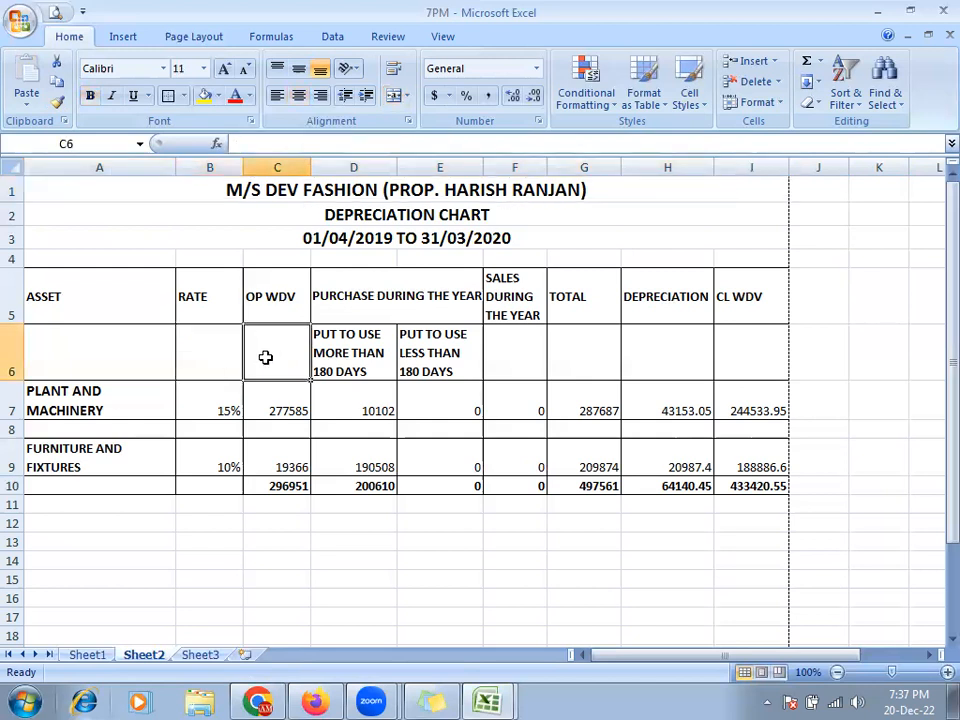
click(223, 358)
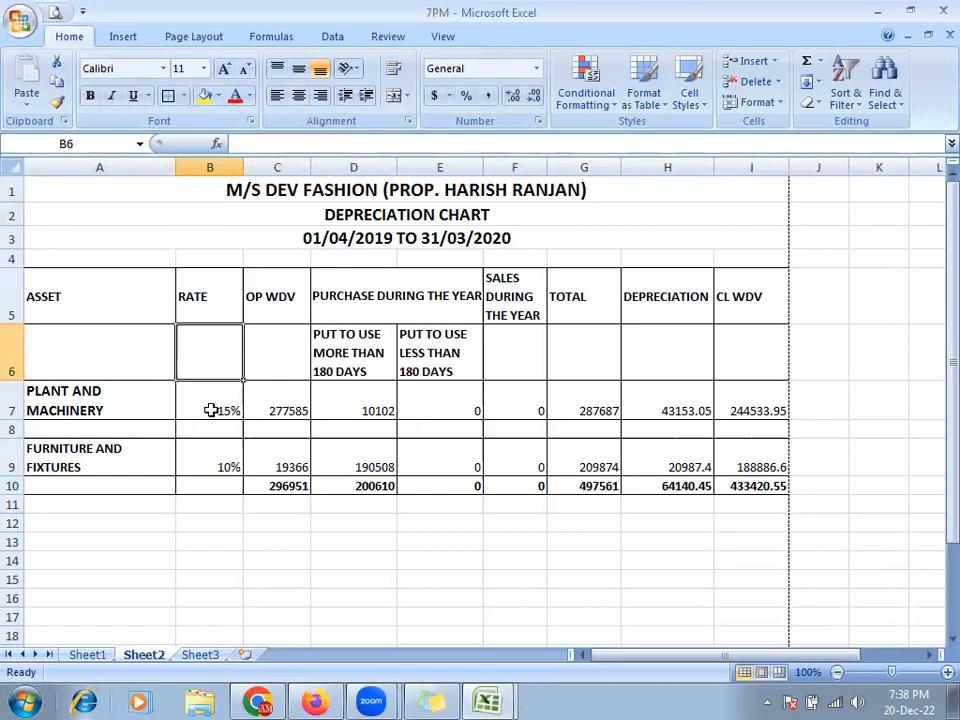
click(272, 358)
click(216, 358)
click(270, 358)
click(225, 358)
click(276, 357)
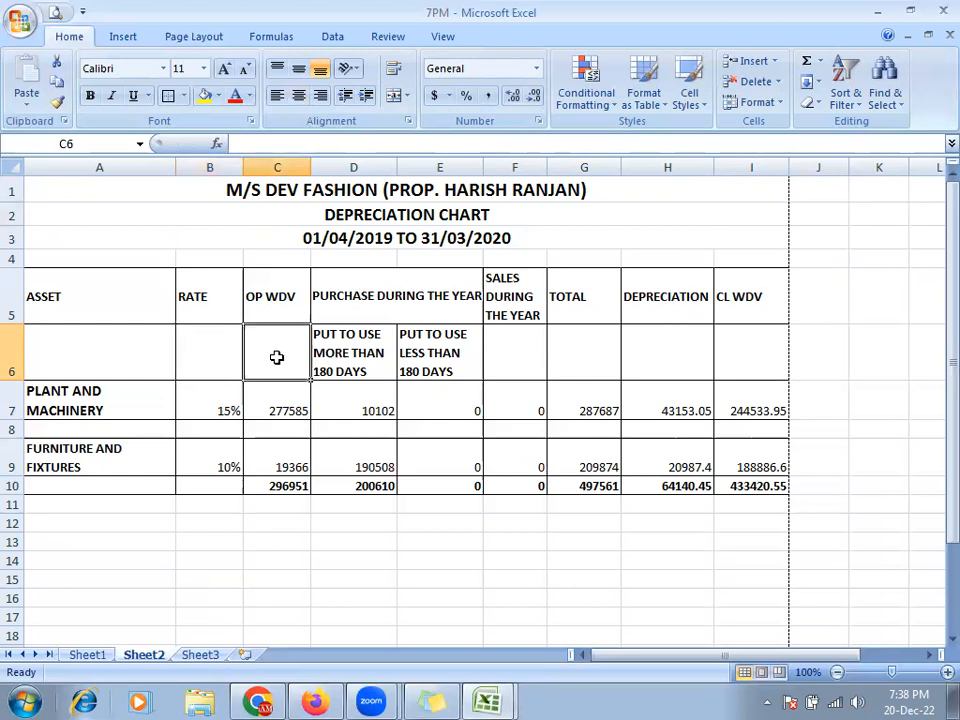
key(ctrl+shift+plus)
key(r)
key(c)
key(Return)
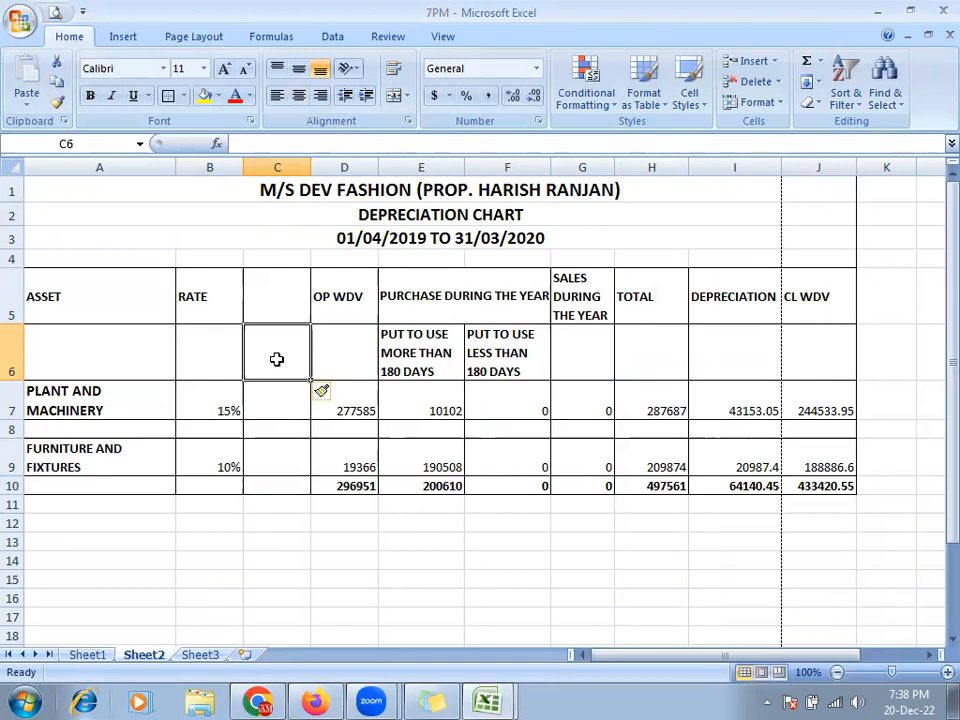
key(ctrl+z)
click(224, 365)
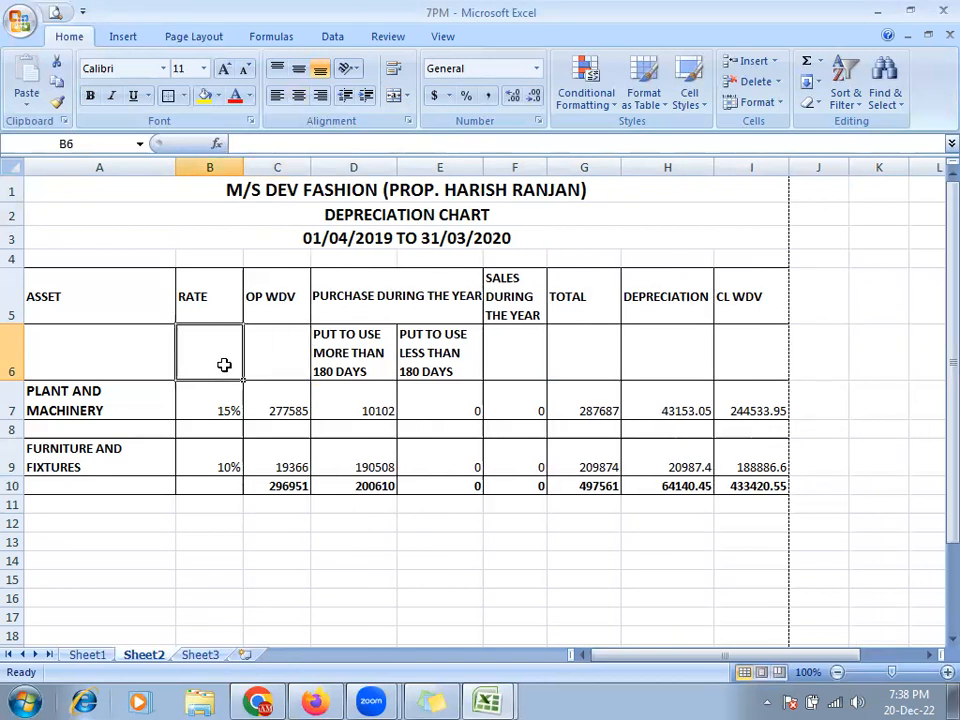
key(ctrl+shift+equal)
key(c)
key(Return)
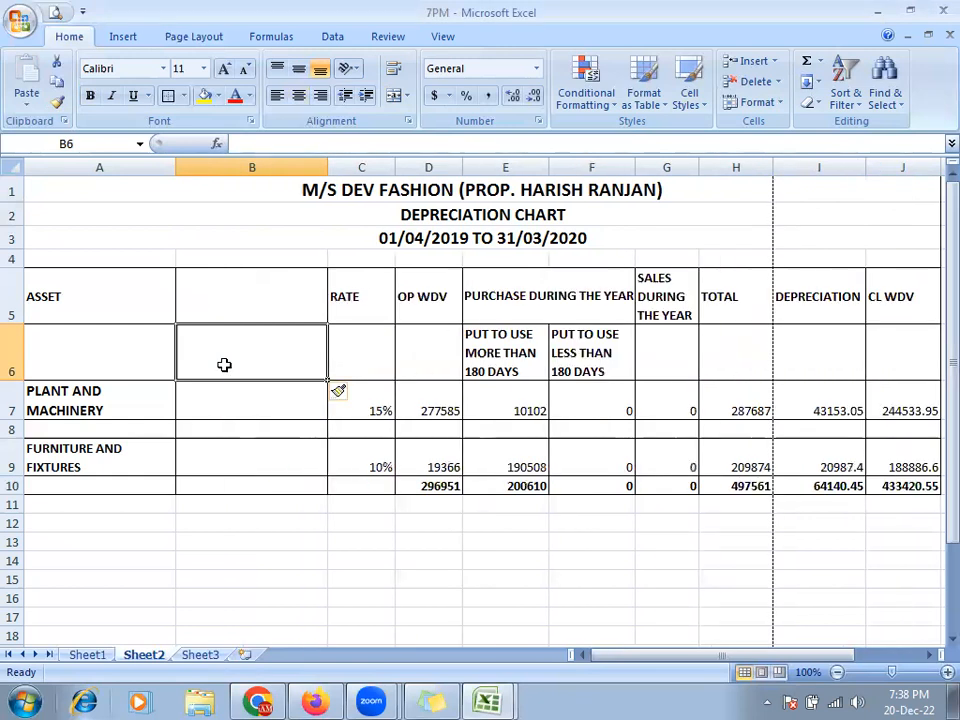
click(342, 356)
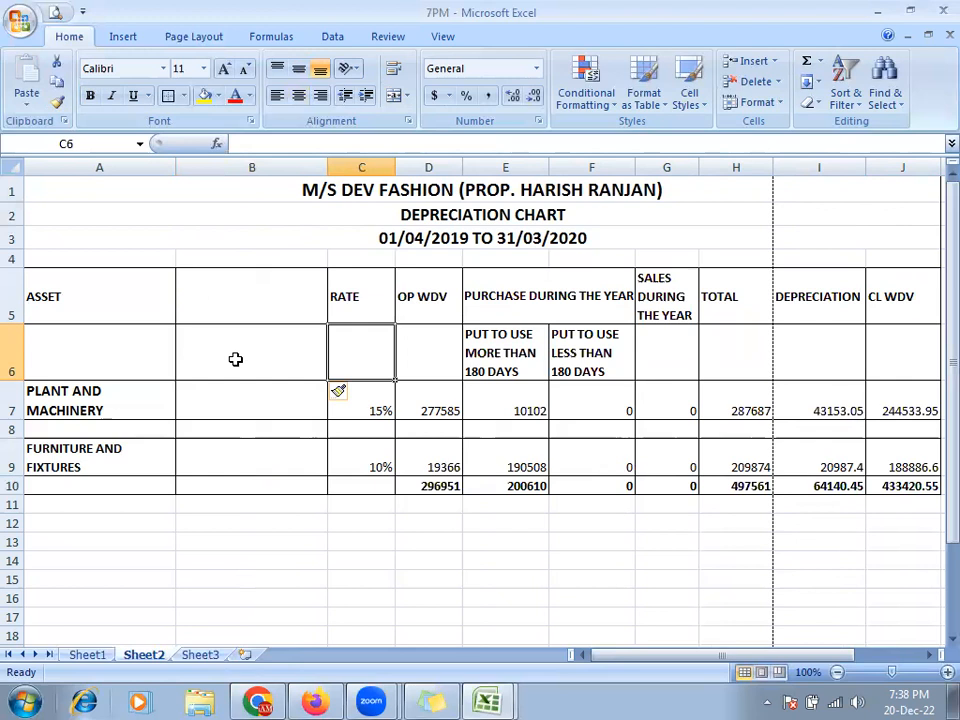
key(ctrl+z)
click(278, 359)
click(215, 357)
click(267, 357)
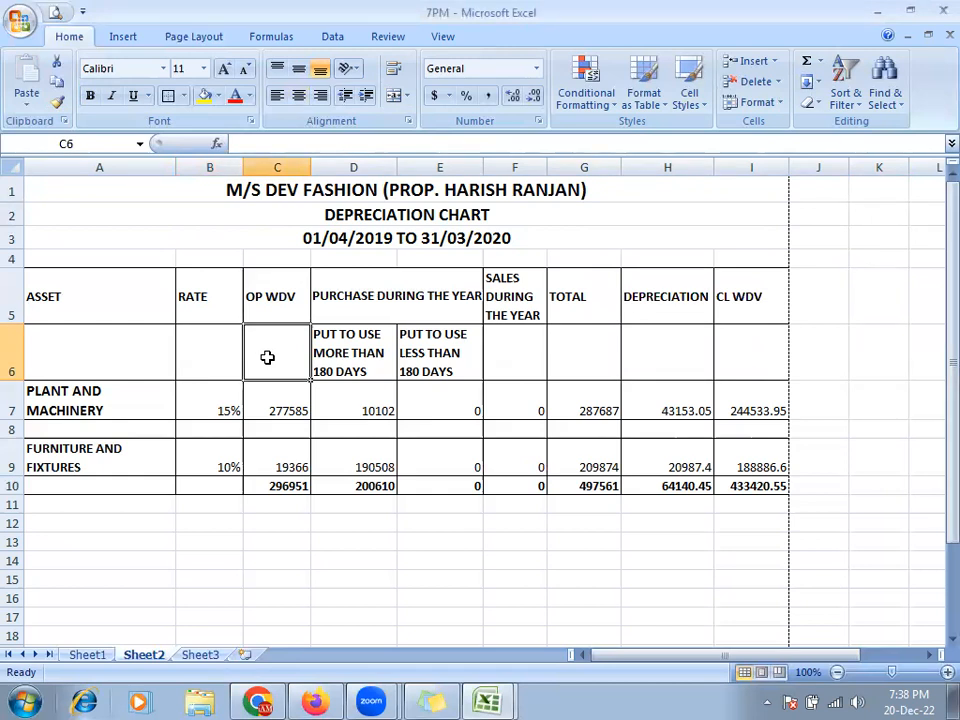
click(213, 351)
click(247, 355)
click(218, 351)
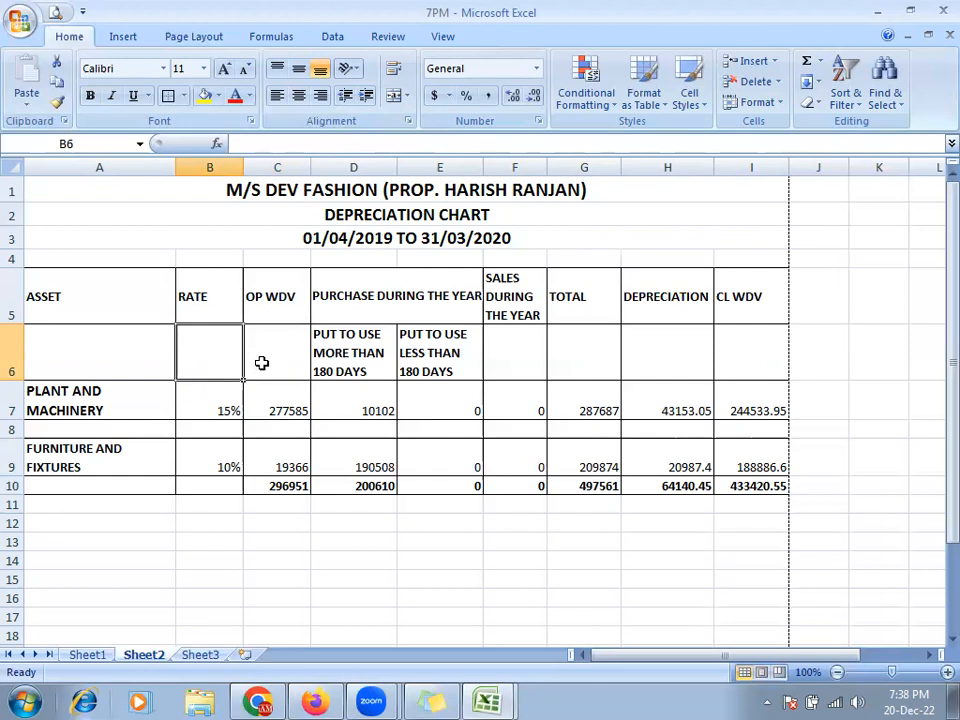
click(135, 346)
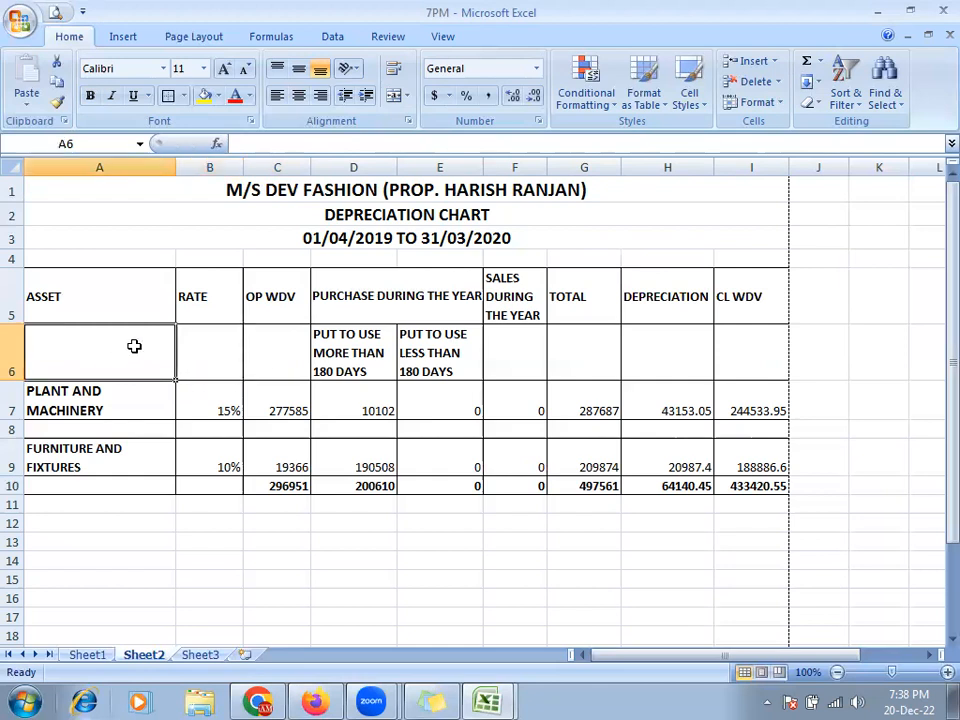
click(194, 363)
click(122, 358)
click(205, 357)
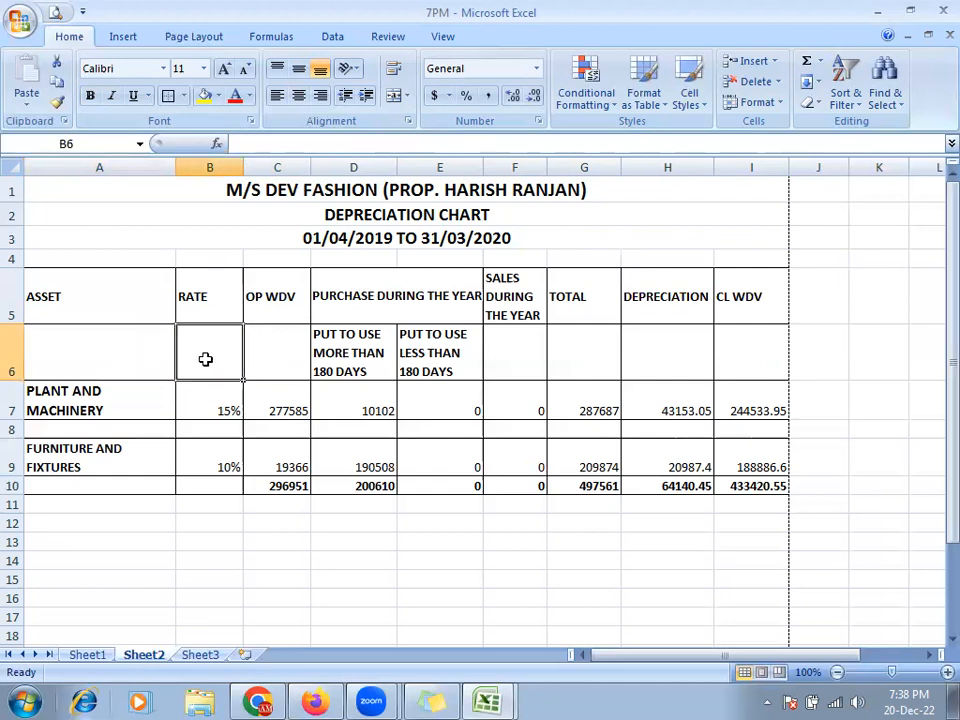
key(ctrl+shift+plus)
key(Down)
key(Down)
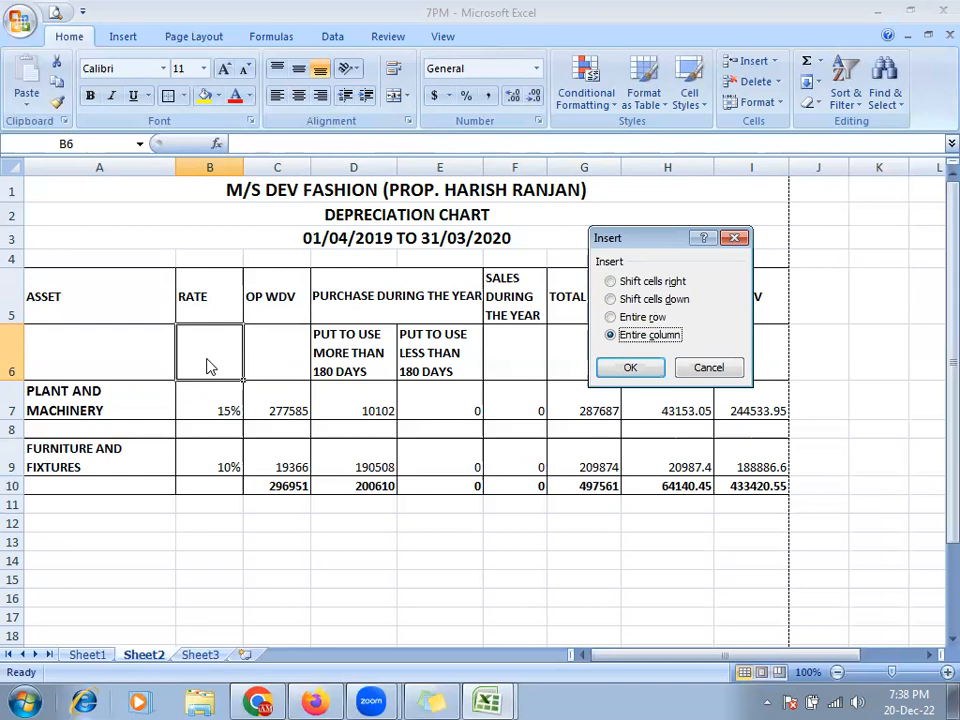
key(Return)
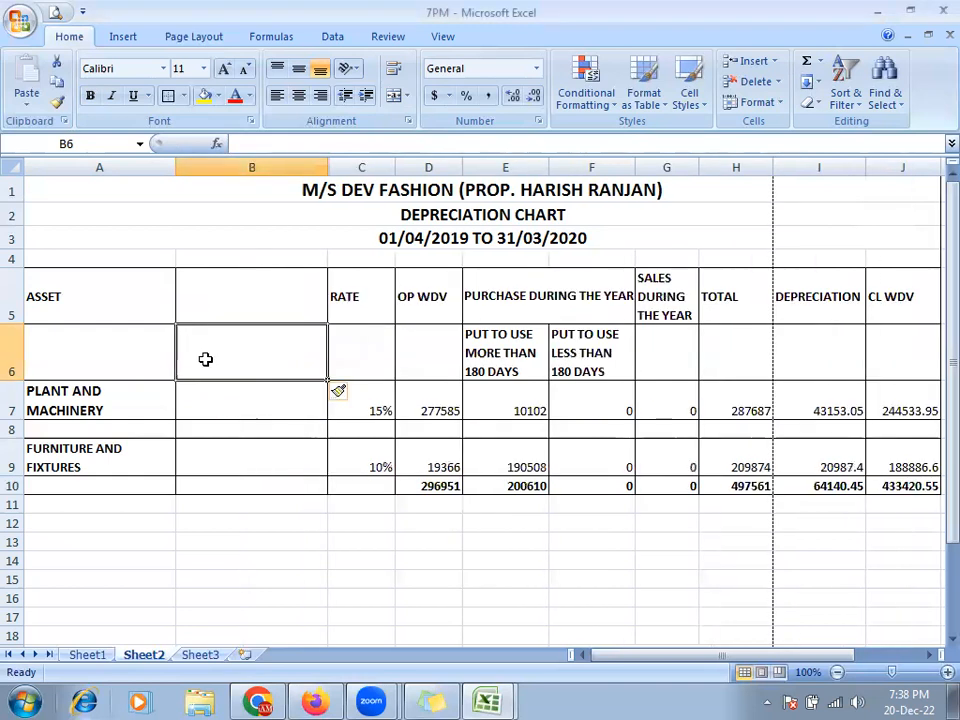
click(53, 365)
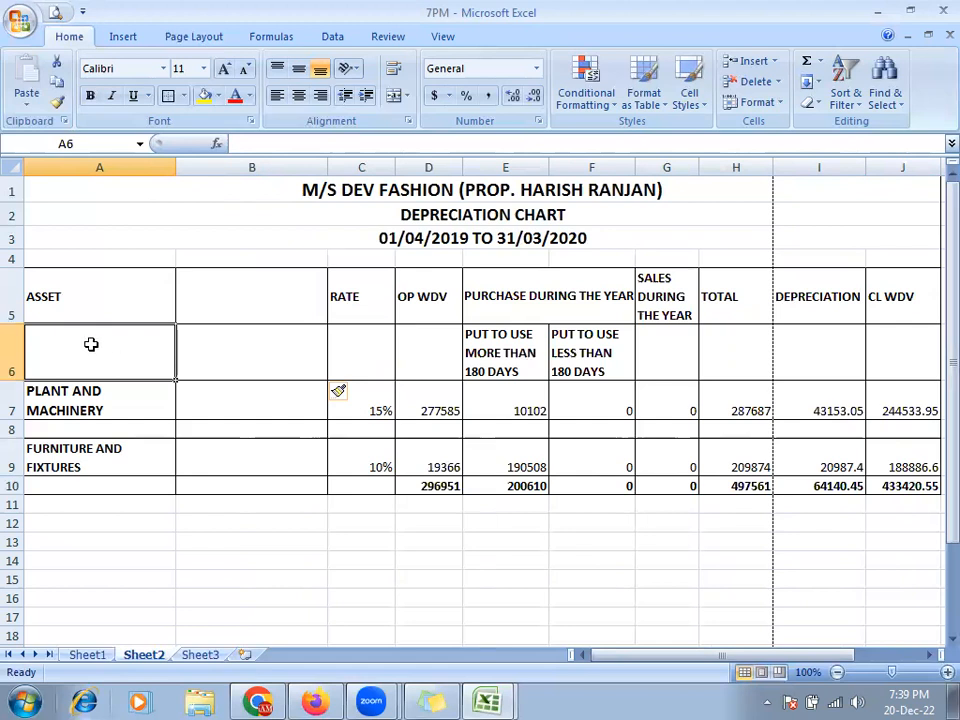
click(203, 351)
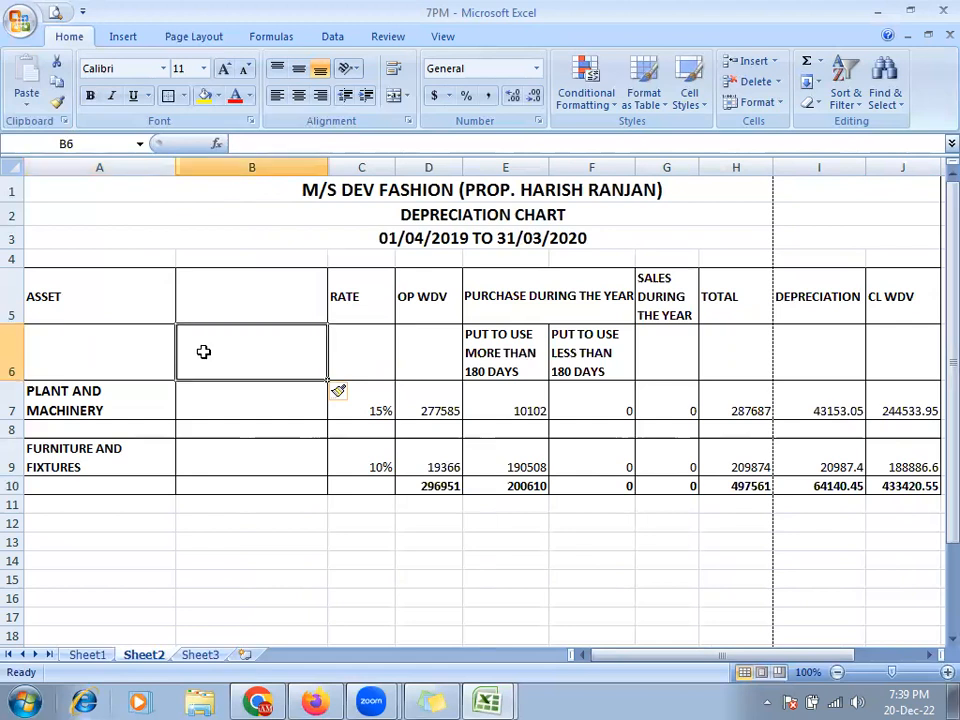
click(90, 355)
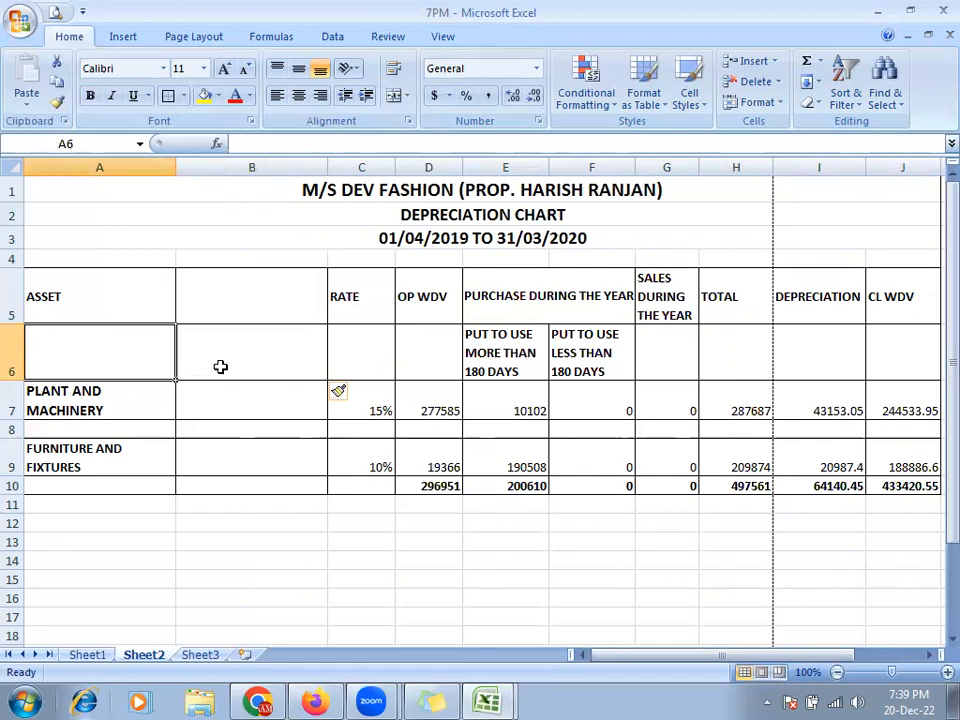
key(ctrl+z)
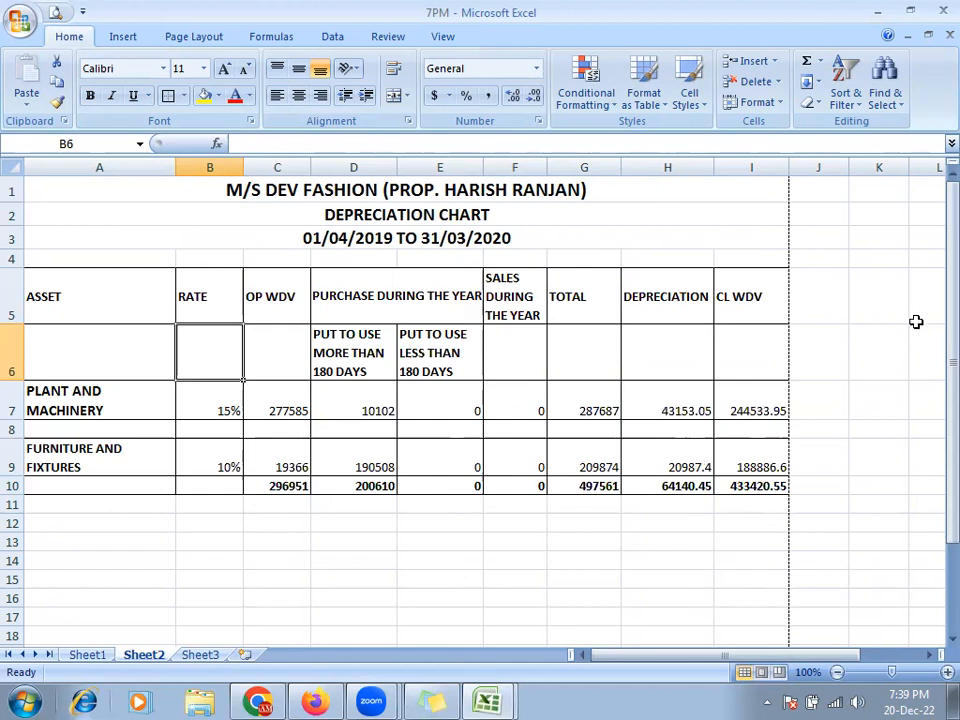
- Insert an entire blank column B before RATE, dismissing the merged-cell warning
click(672, 352)
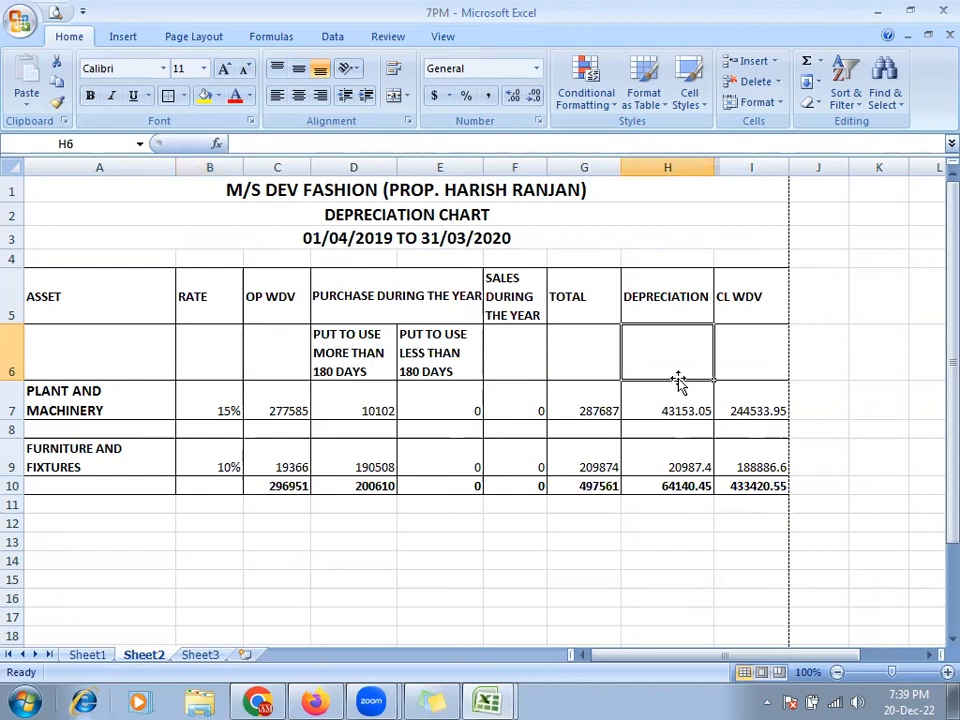
click(209, 353)
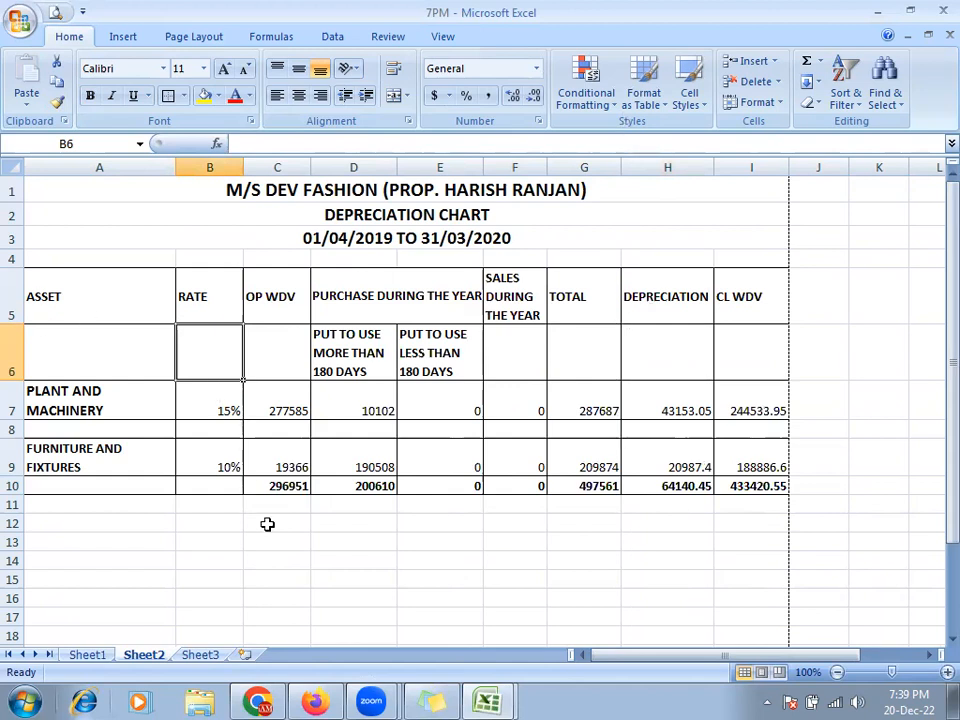
key(ctrl+shift+plus)
key(Down)
key(Down)
key(Return)
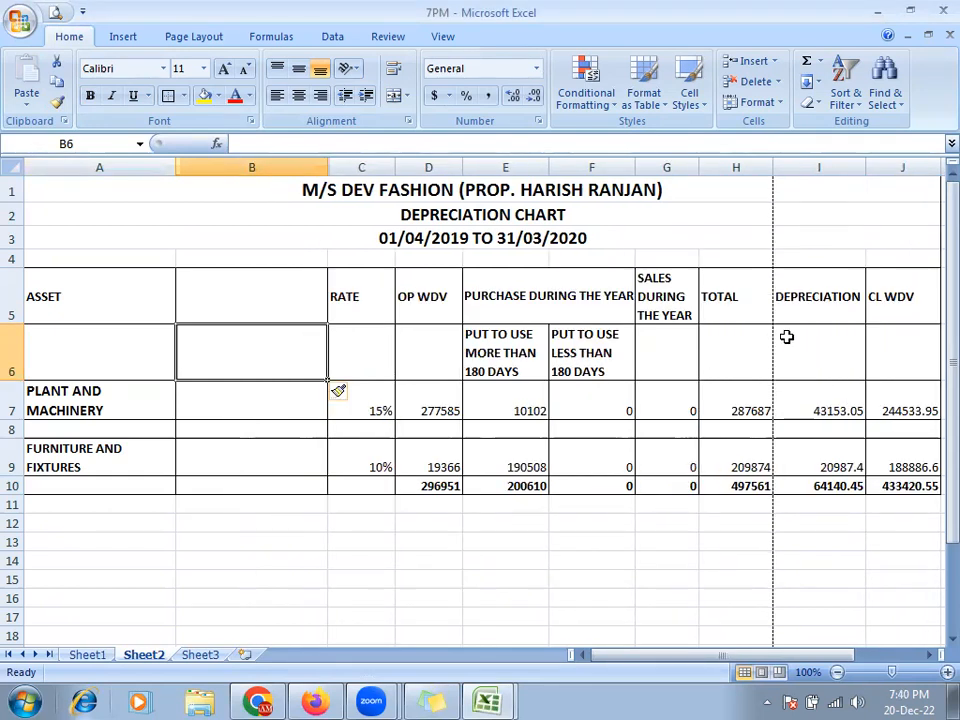
click(820, 167)
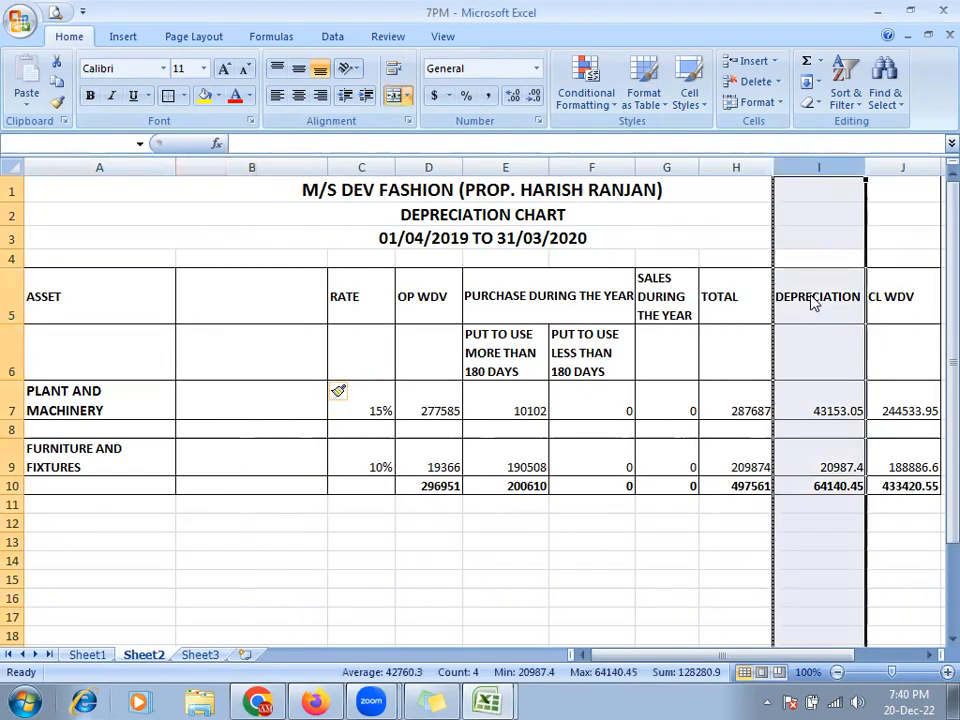
key(ctrl+shift+plus)
click(474, 415)
click(184, 195)
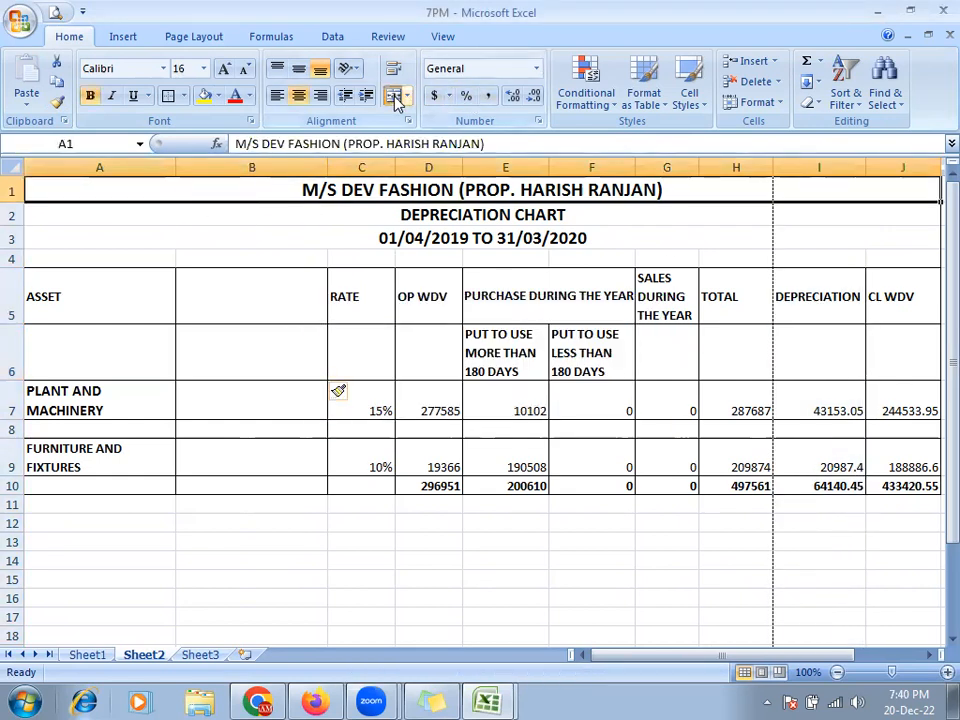